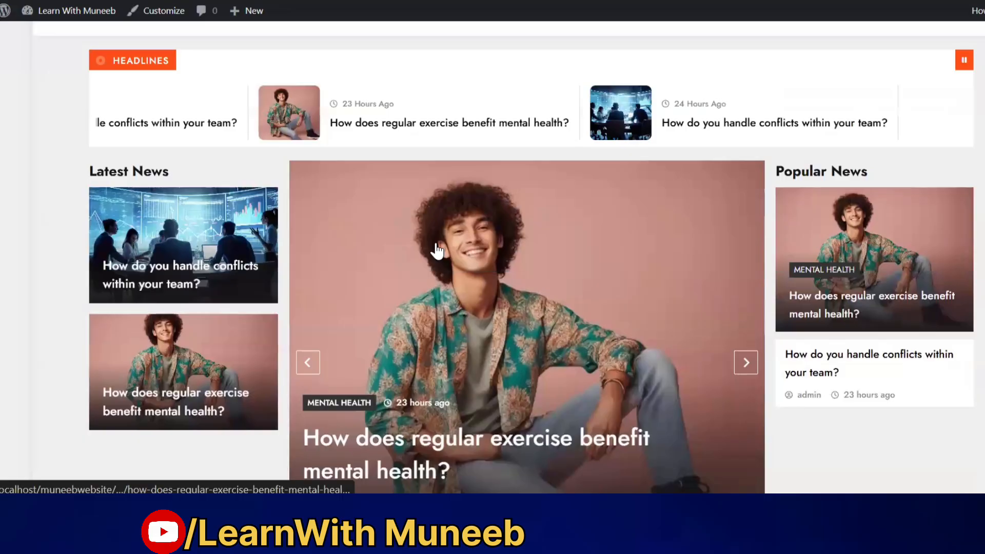
# Open the post about regular exercise and mental health from the homepage and inspect its sidebar.
pyautogui.scroll(-5, 253, 313)
pyautogui.click(252, 307)
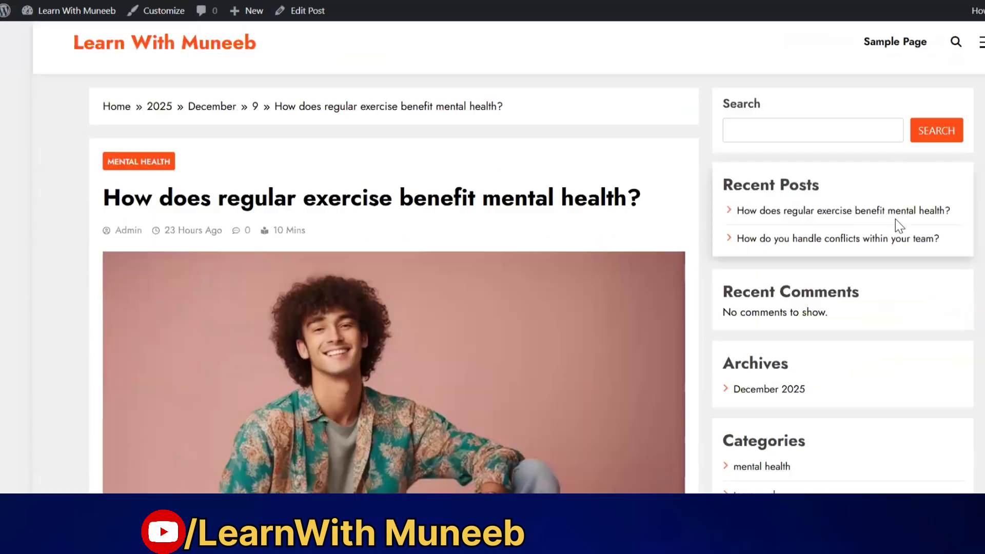
pyautogui.scroll(-4, 545, 115)
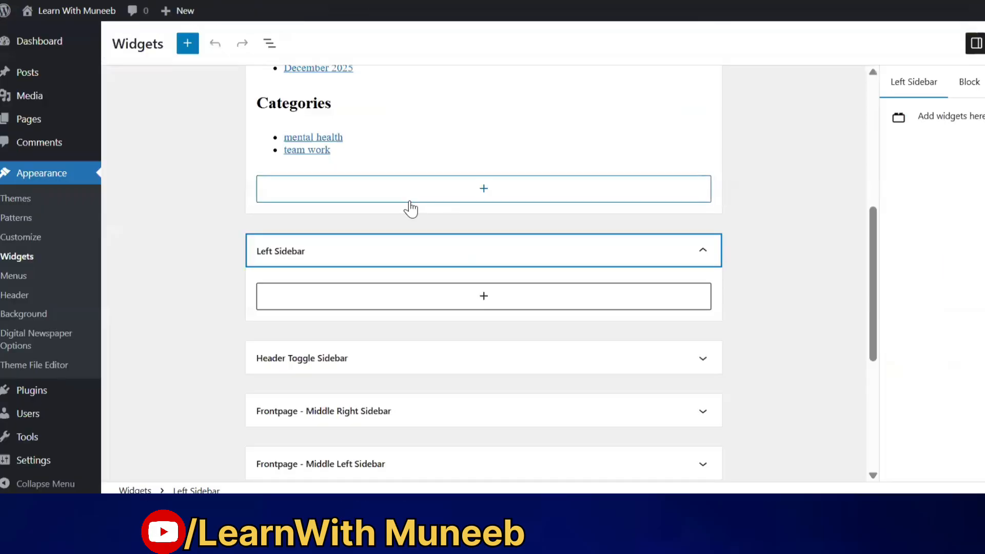
# Add a Digital Newspaper : Posts Grid widget to the Left Sidebar with the mental health category, and save the widgets.
pyautogui.click(475, 302)
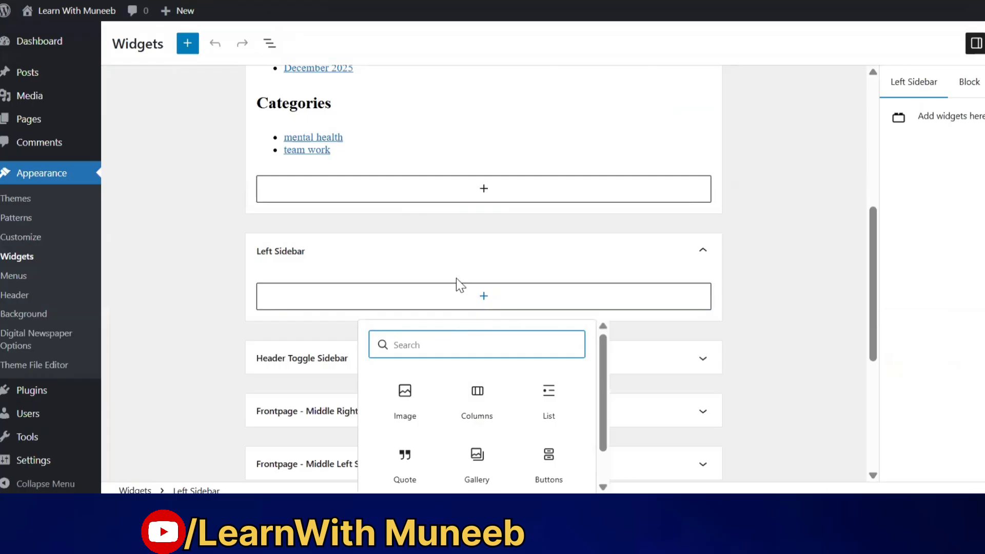
pyautogui.write('gri')
pyautogui.scroll(-2, 462, 288)
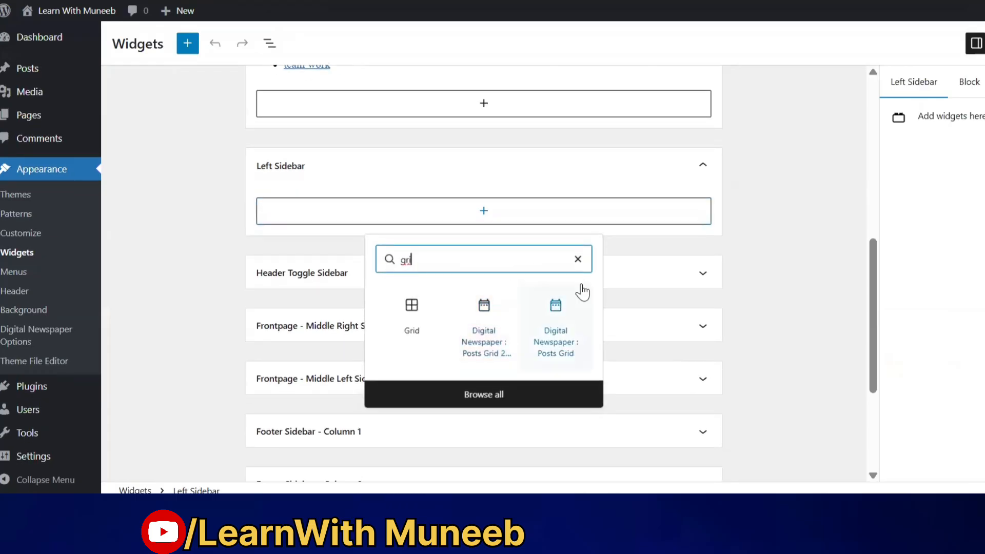
pyautogui.click(558, 348)
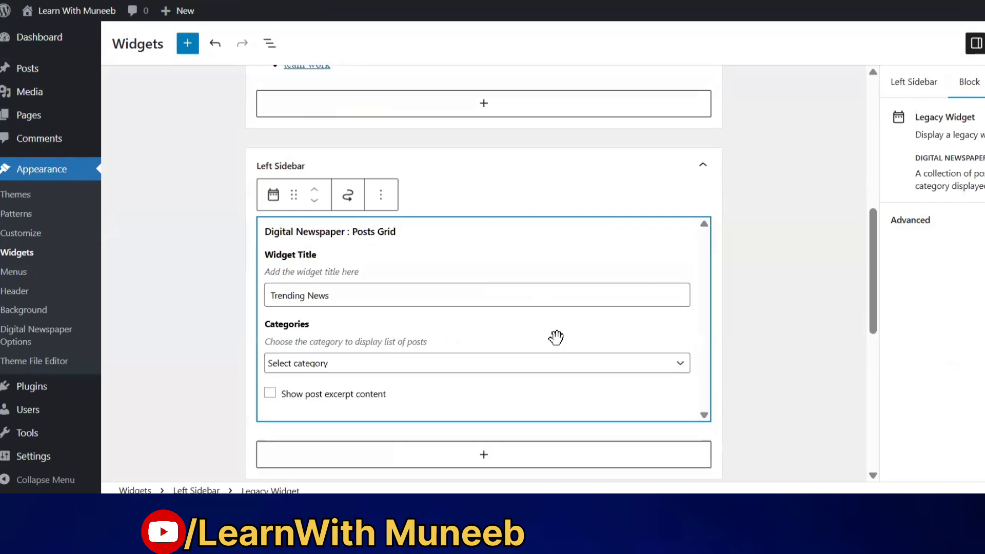
pyautogui.click(984, 44)
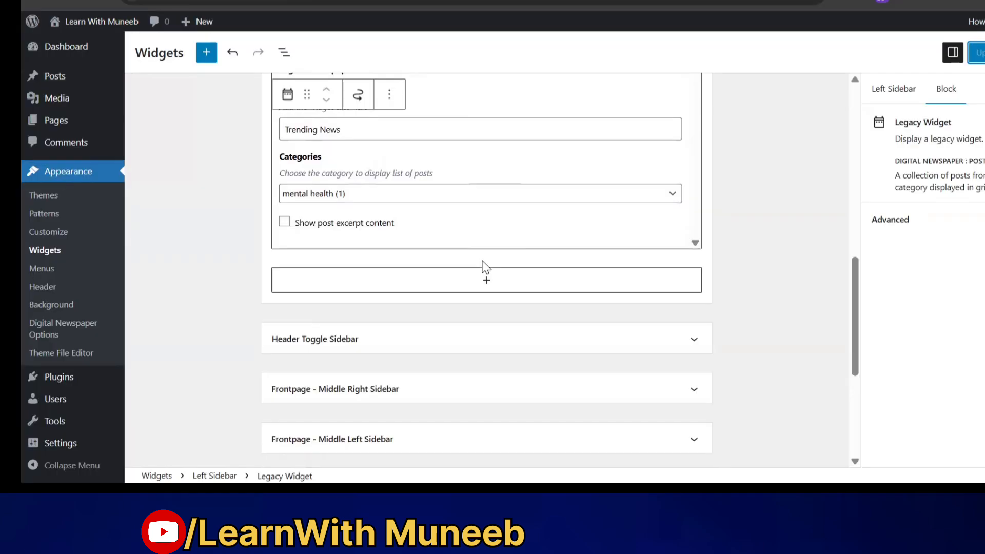
# Add a Digital Newspaper : Posts Grid 2 Column widget to the Frontpage - Middle Right Sidebar and save the widgets.
pyautogui.scroll(-3, 482, 264)
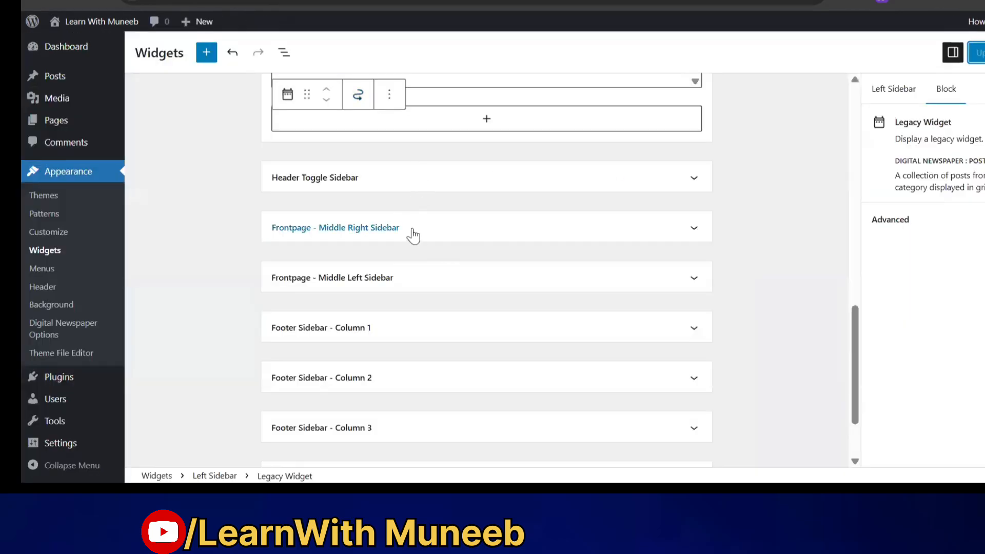
pyautogui.click(412, 228)
pyautogui.click(365, 146)
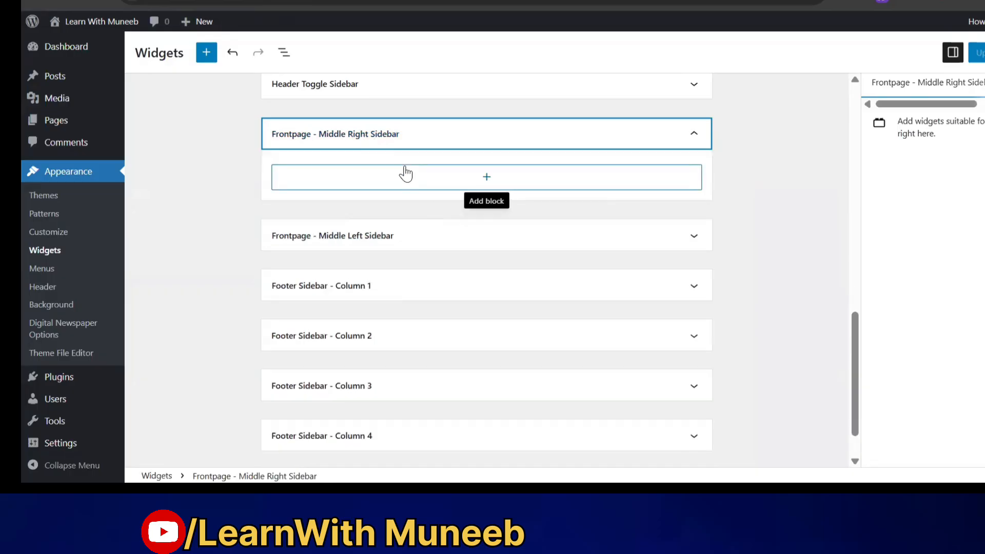
pyautogui.click(433, 181)
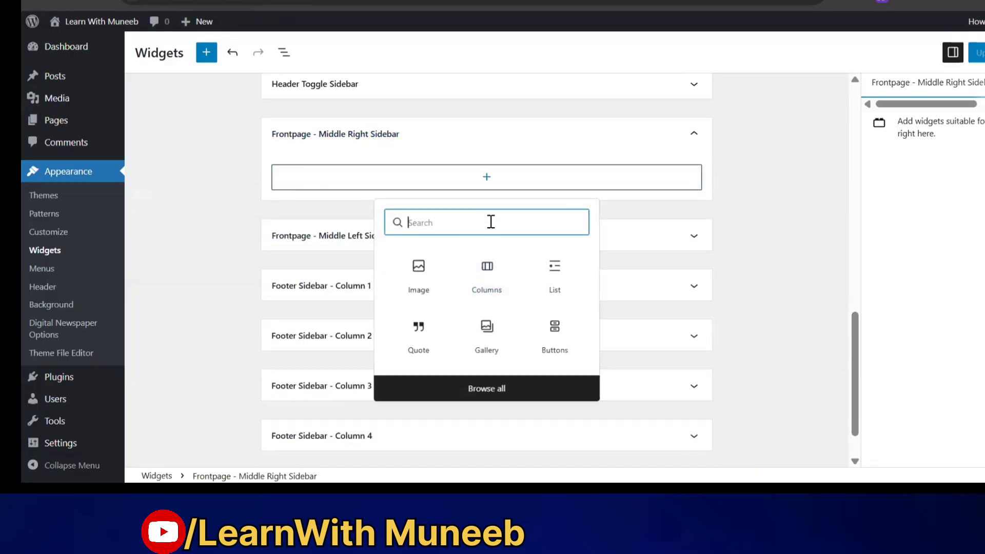
pyautogui.write('grid')
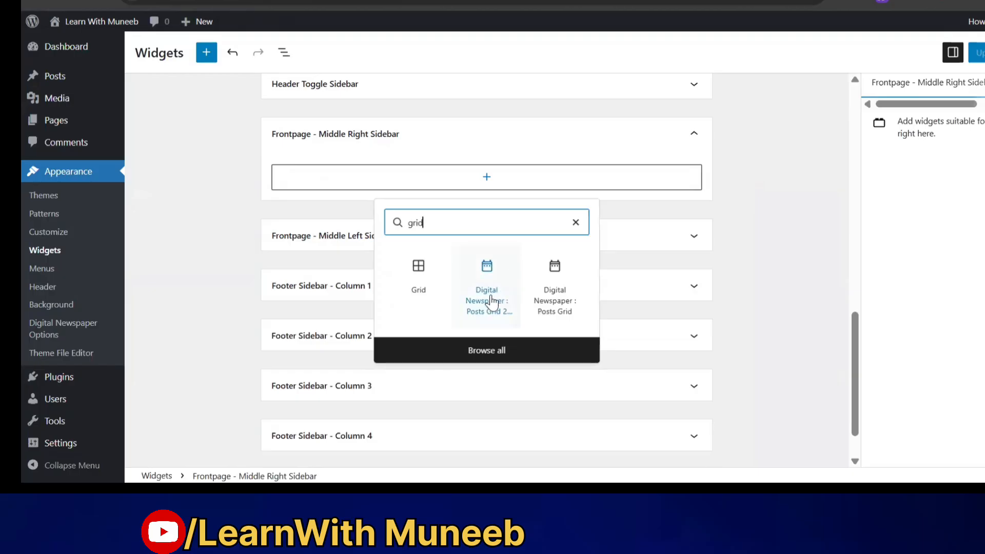
pyautogui.click(492, 300)
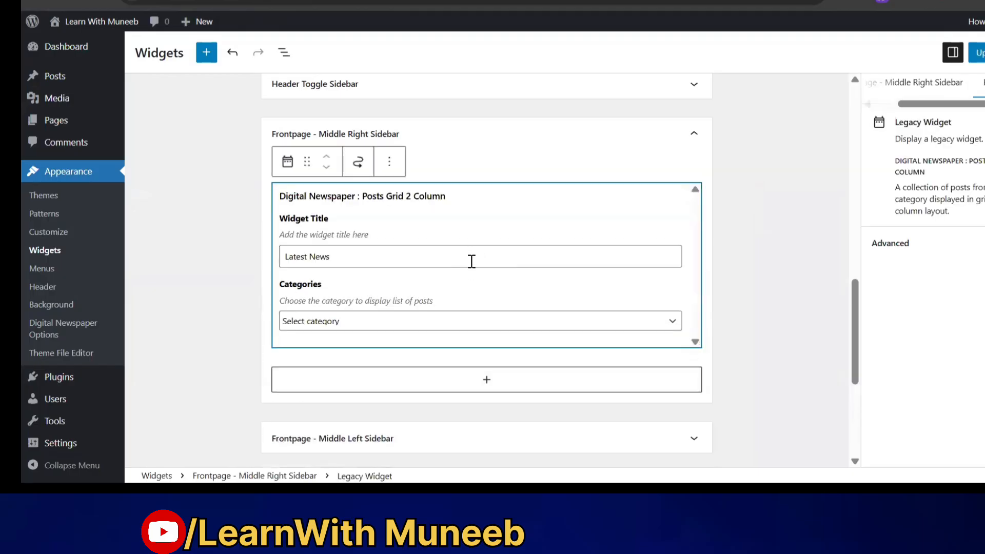
pyautogui.click(526, 323)
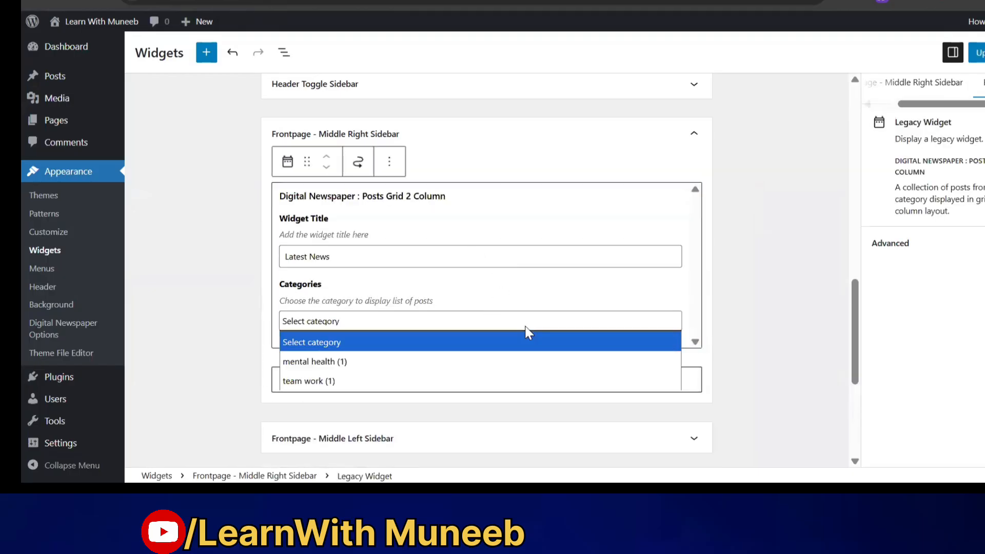
pyautogui.click(979, 52)
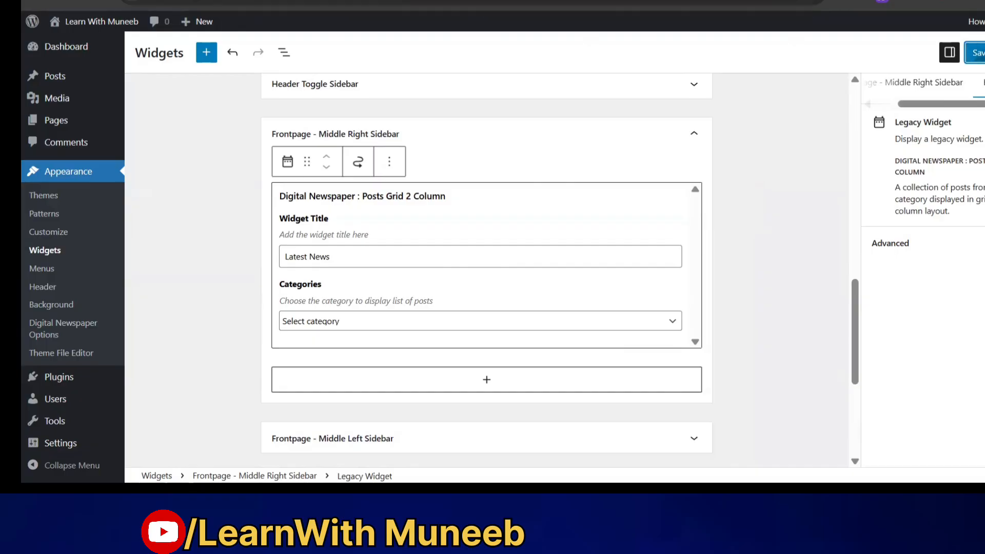
# Switch to the site's homepage and look through it down to the footer for the new front-page widget.
pyautogui.click(328, 0)
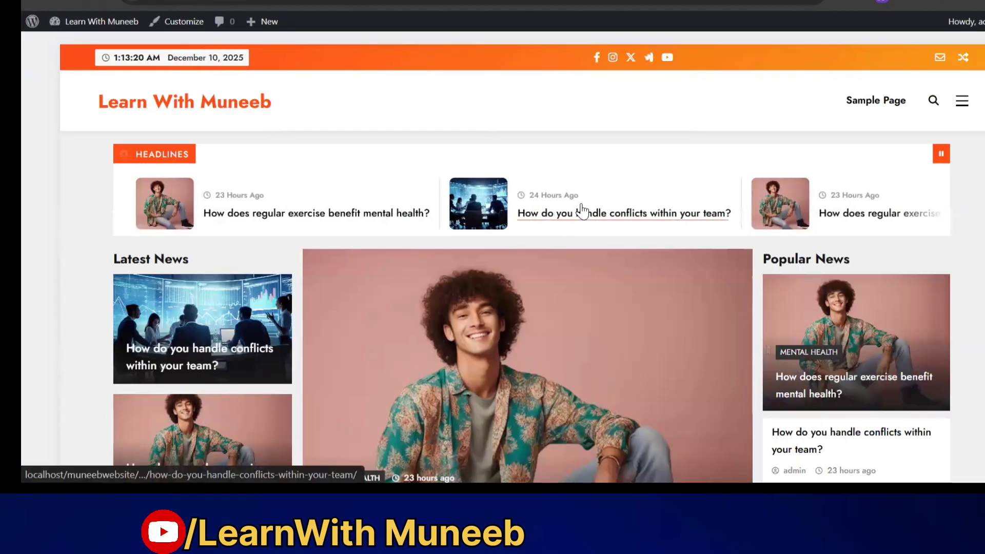
pyautogui.scroll(-5, 652, 198)
pyautogui.scroll(2, 652, 200)
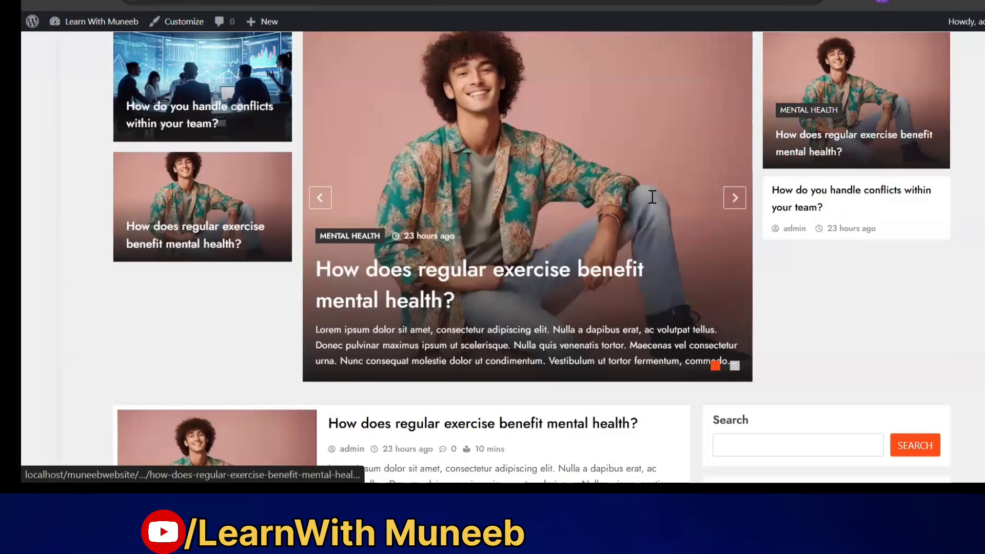
pyautogui.scroll(-5, 652, 200)
pyautogui.scroll(-5, 652, 197)
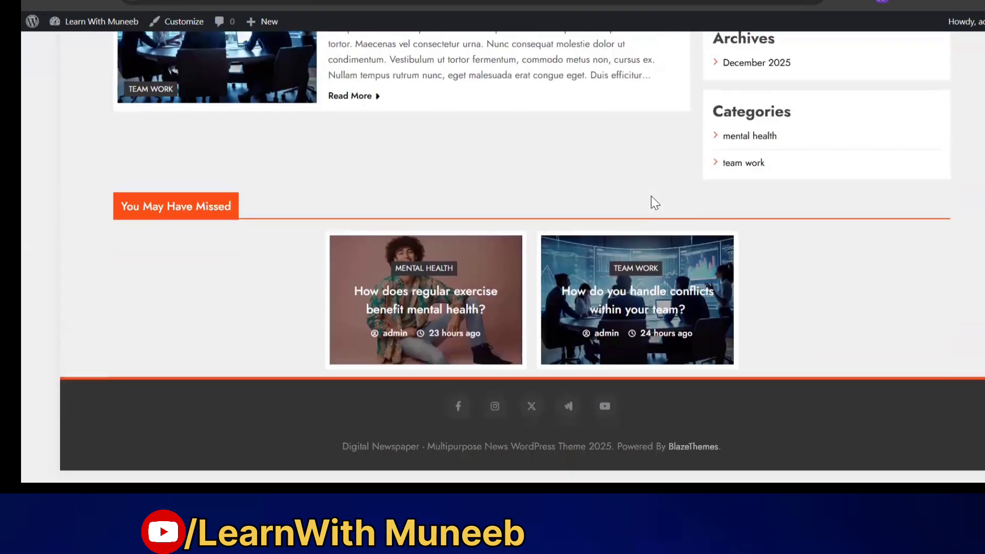
pyautogui.scroll(15, 651, 196)
pyautogui.scroll(-3, 455, 197)
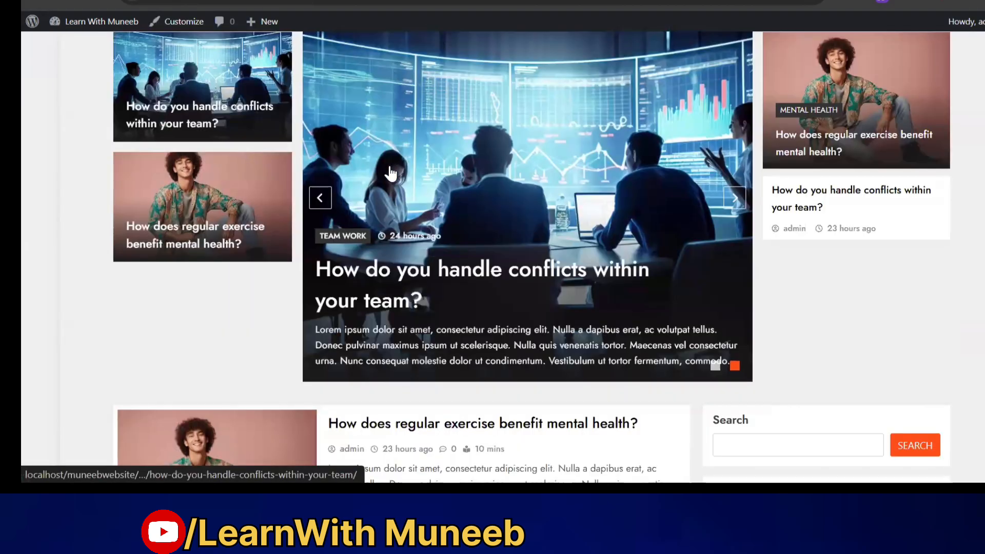
# Open the featured post about handling team conflicts and inspect its sidebar and content down to the end.
pyautogui.click(390, 173)
pyautogui.scroll(-6, 820, 262)
pyautogui.scroll(6, 818, 263)
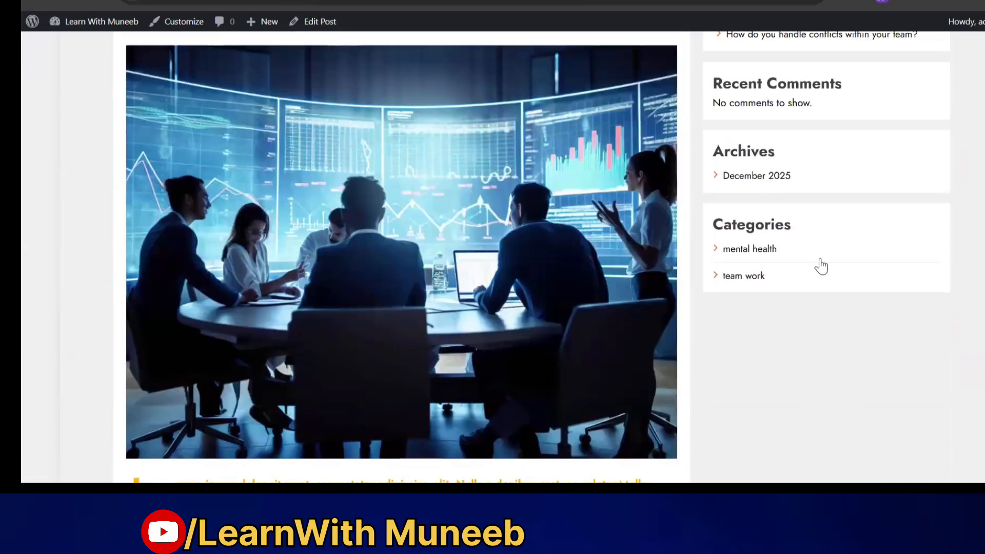
pyautogui.scroll(-12, 645, 262)
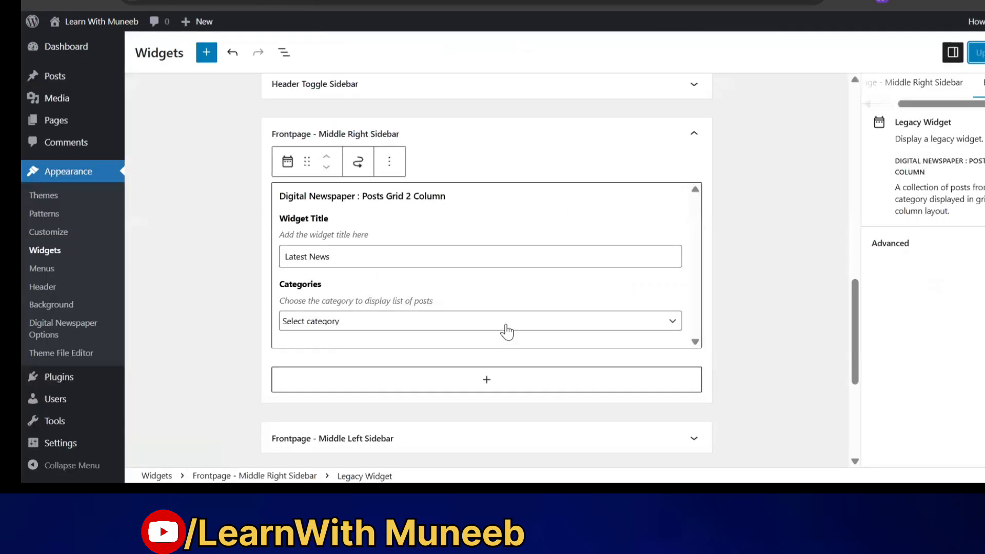
# Review the widget areas around the Frontpage - Middle Right Sidebar, and check the site's homepage down to its footer.
pyautogui.scroll(2, 507, 331)
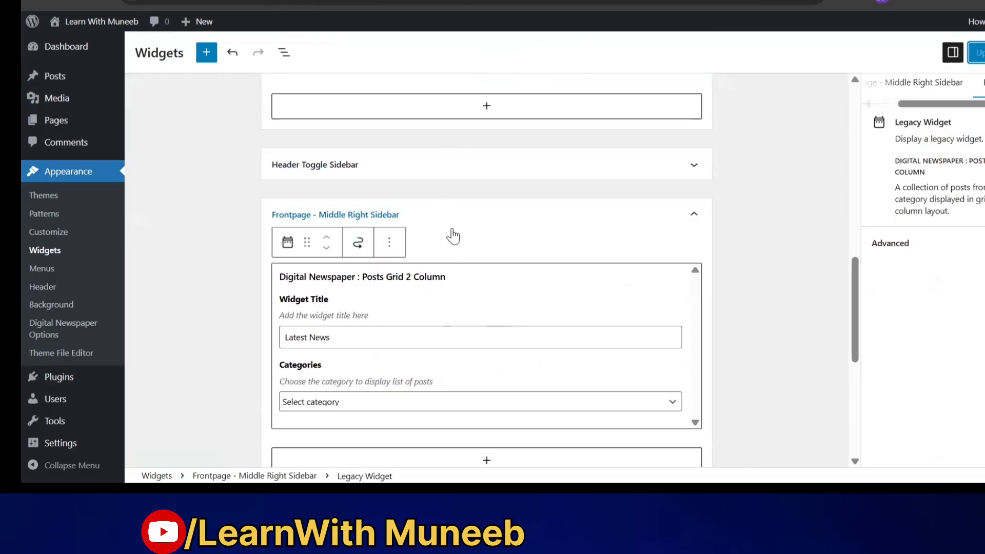
pyautogui.scroll(-4, 441, 228)
pyautogui.scroll(-2, 416, 258)
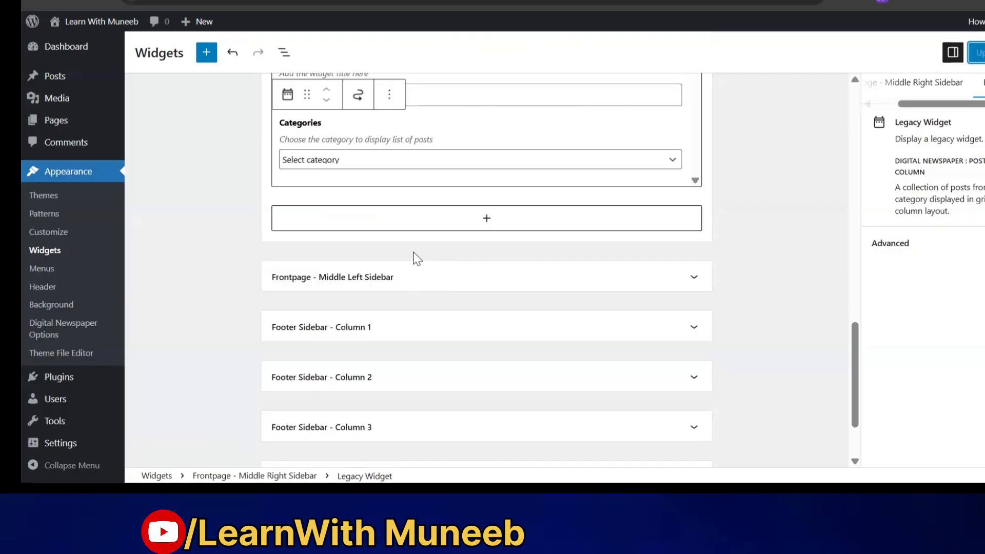
pyautogui.scroll(-2, 414, 257)
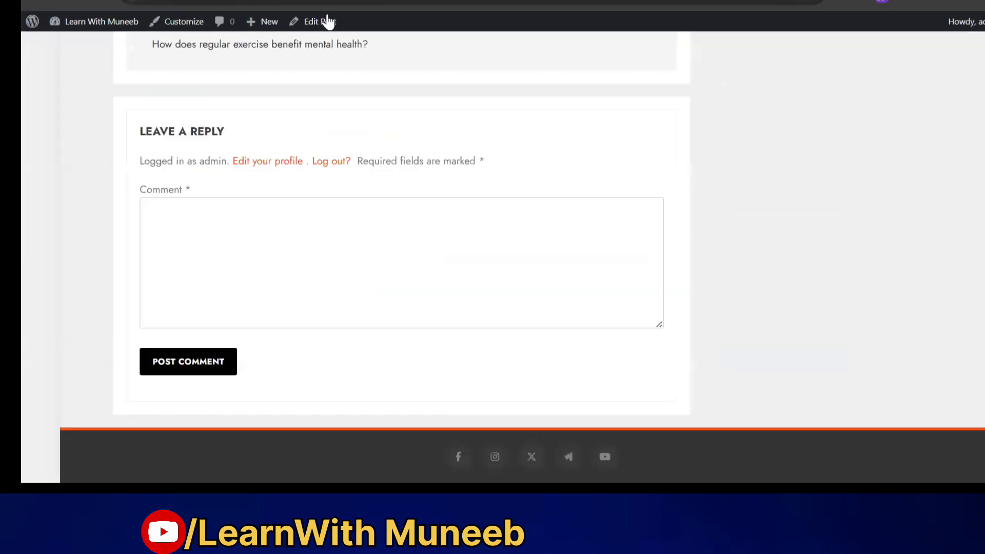
pyautogui.scroll(15, 178, 88)
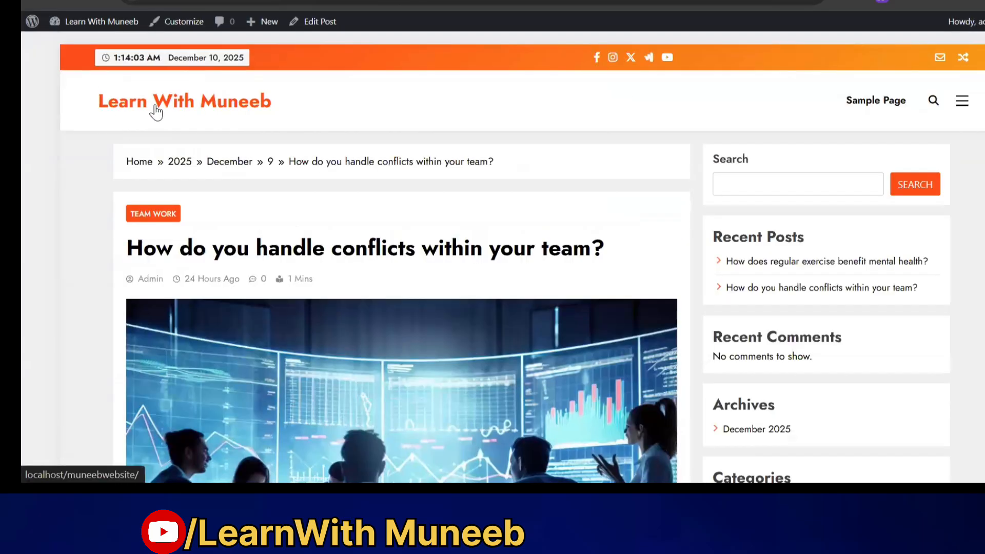
pyautogui.click(156, 108)
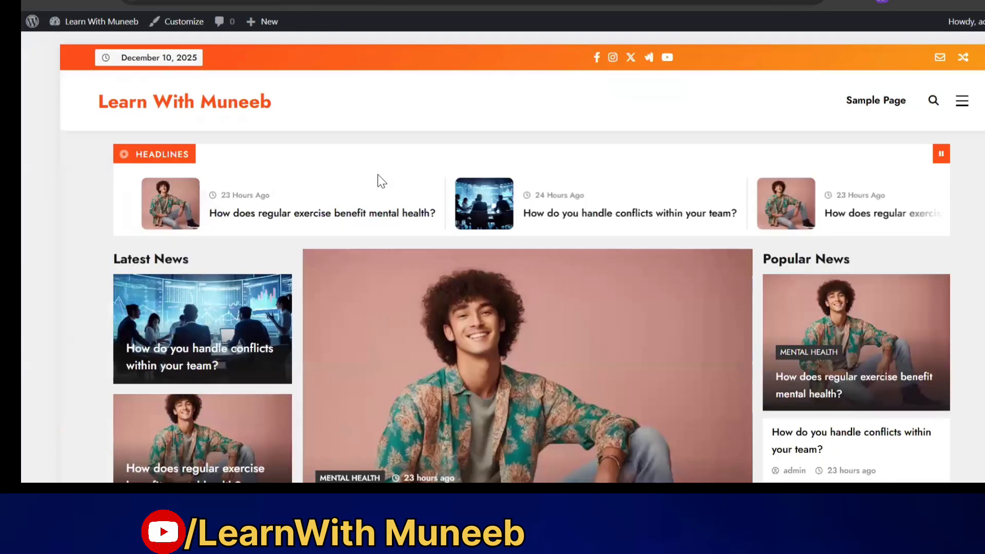
pyautogui.scroll(-15, 380, 179)
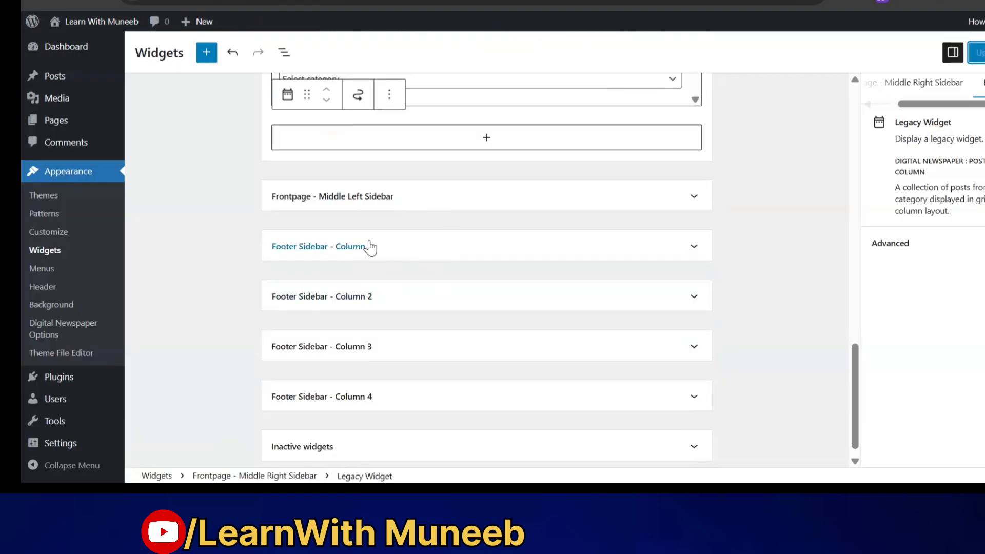
# Add a Latest Posts block to Footer Sidebar - Column 1 and save the widgets.
pyautogui.scroll(15, 396, 231)
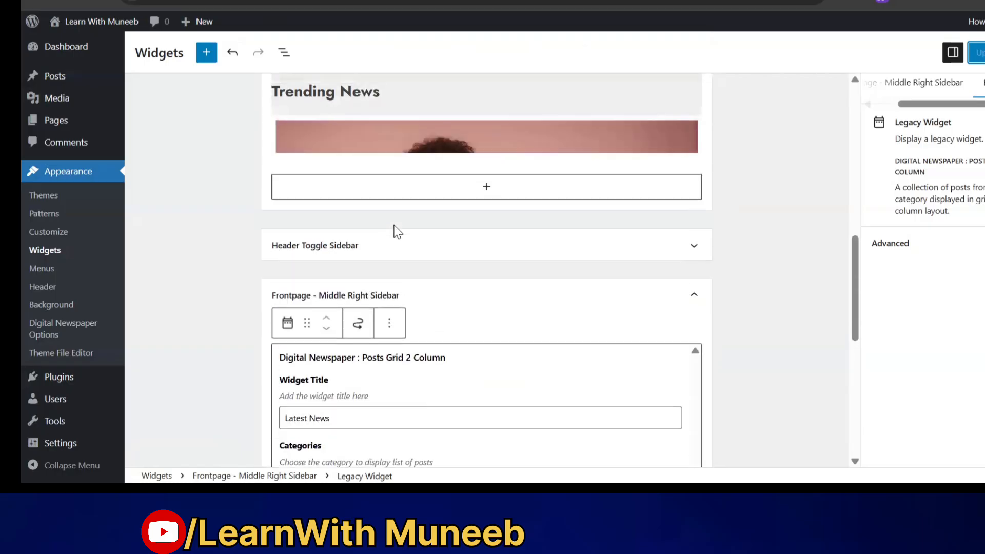
pyautogui.scroll(5, 397, 233)
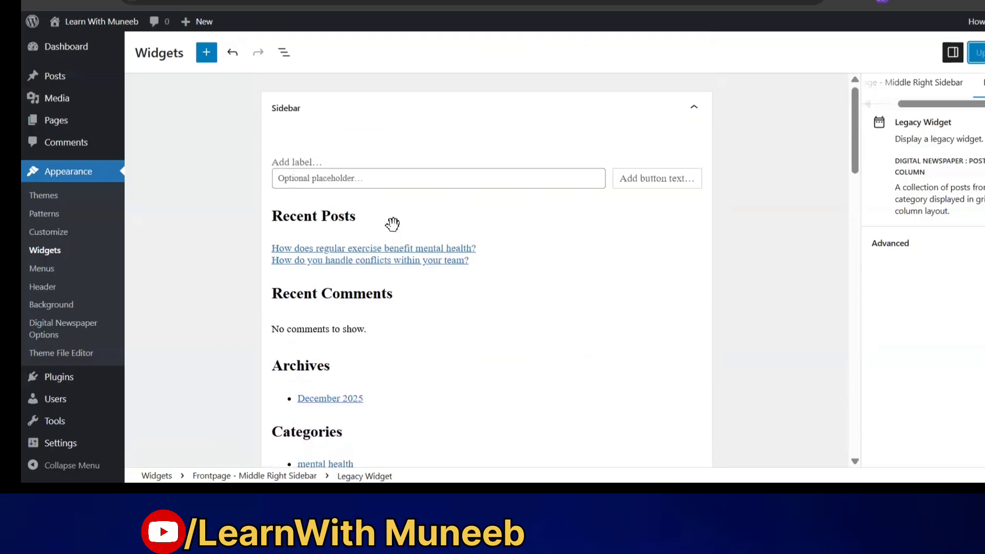
pyautogui.scroll(-10, 405, 241)
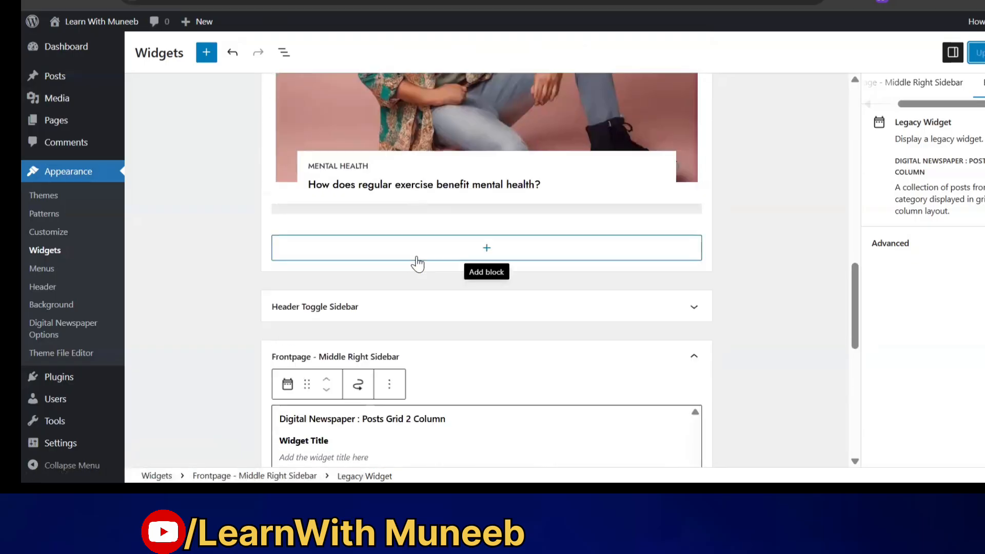
pyautogui.scroll(-10, 451, 263)
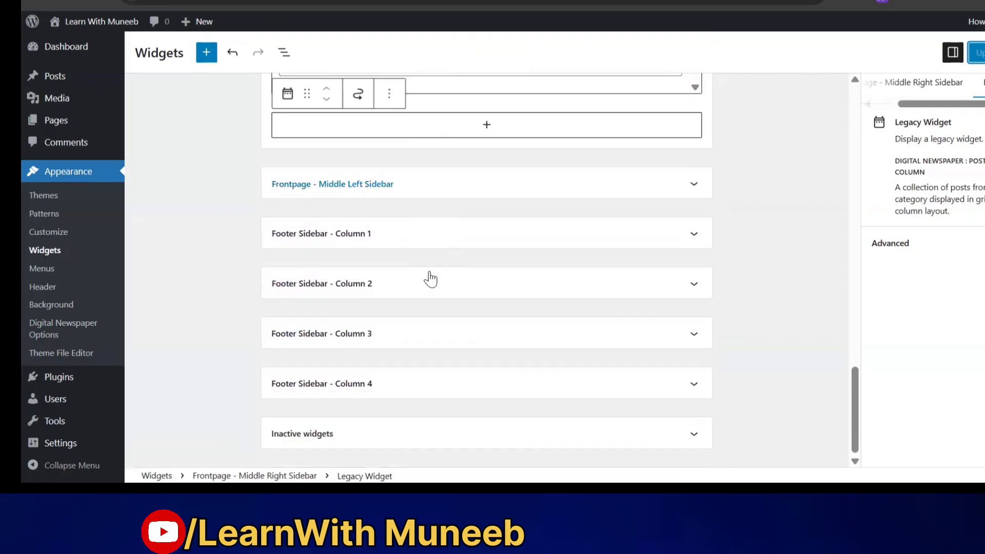
pyautogui.click(365, 286)
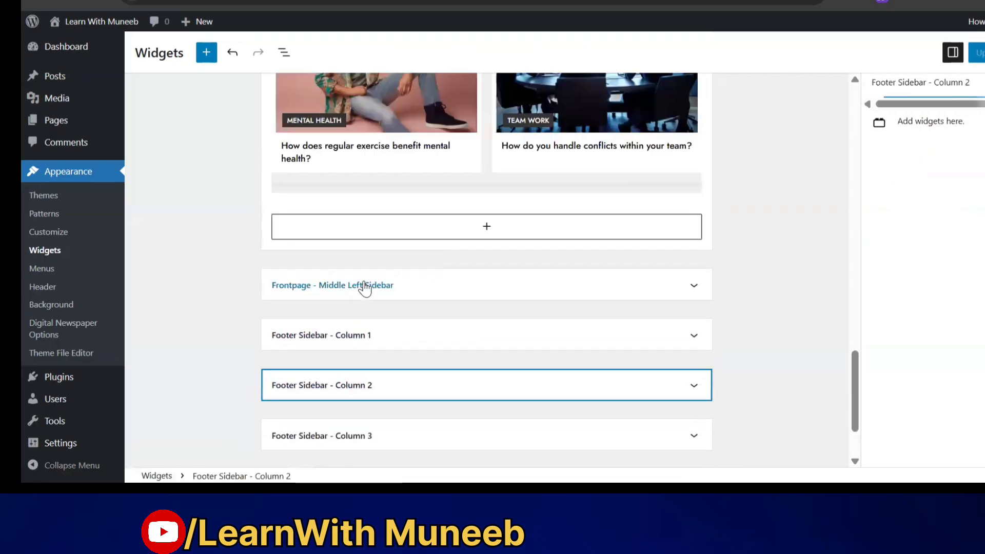
pyautogui.click(377, 336)
pyautogui.click(436, 378)
pyautogui.click(429, 345)
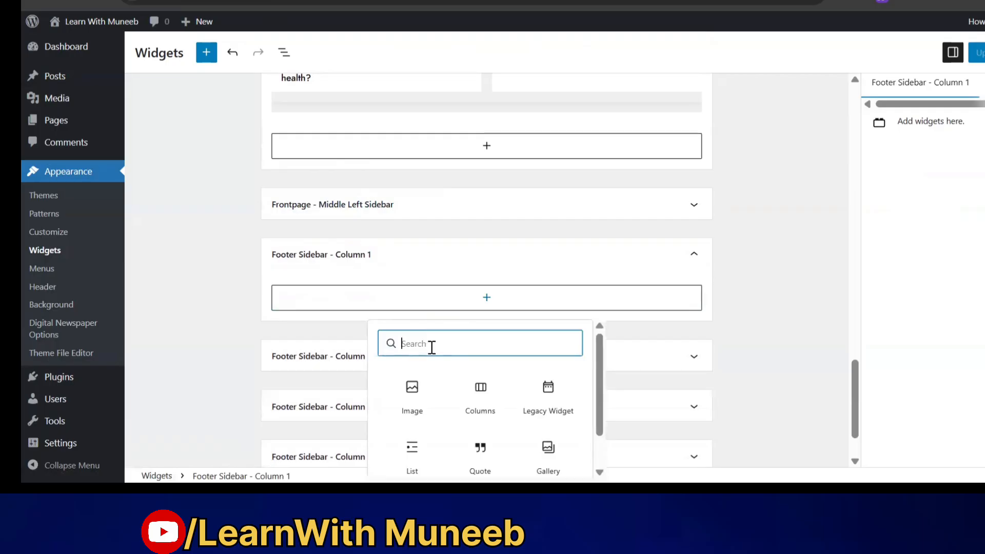
pyautogui.write('la')
pyautogui.scroll(-1, 480, 377)
pyautogui.click(485, 362)
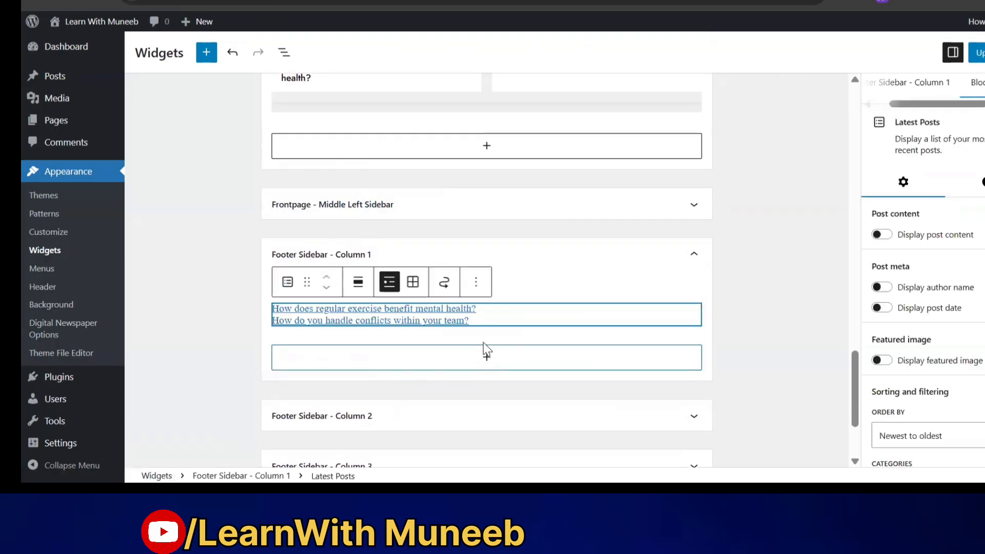
pyautogui.click(977, 53)
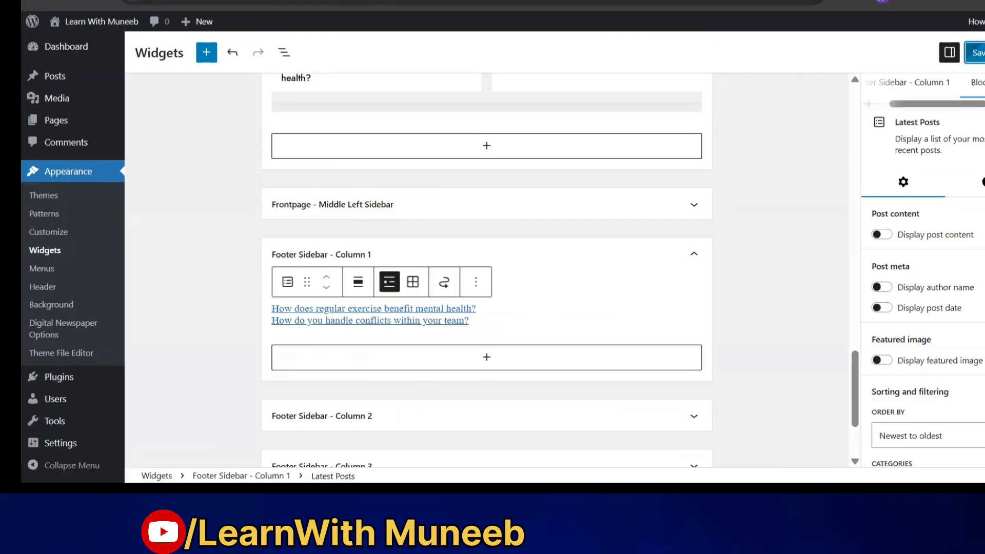
# Reload the site's homepage and check the footer for the added Latest Posts block.
pyautogui.click(174, 0)
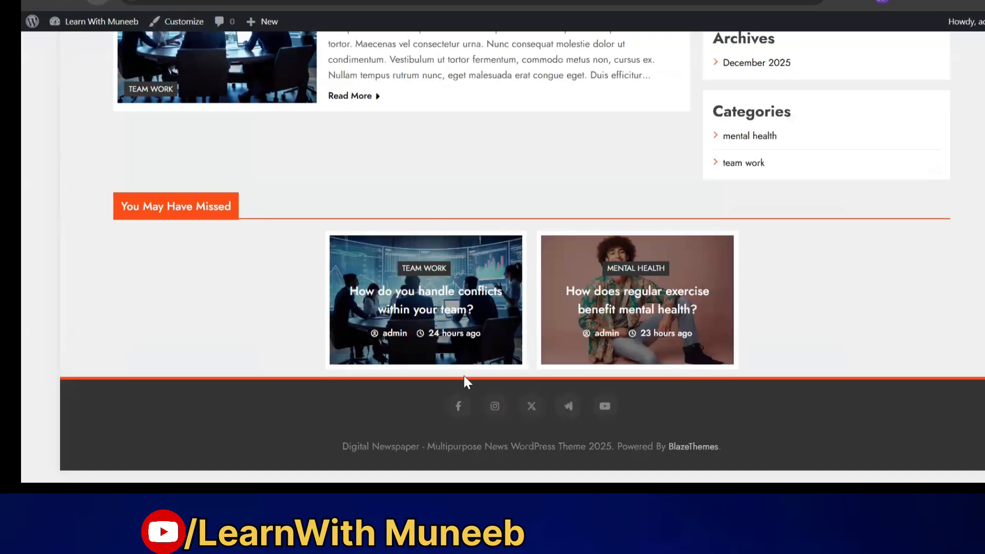
pyautogui.scroll(12, 471, 295)
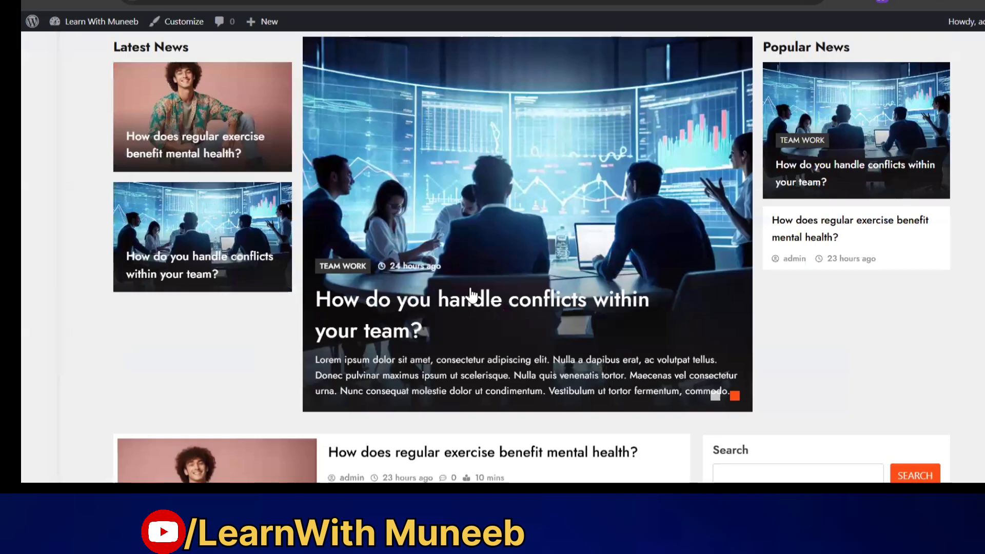
# Return from the site's homepage to the Widgets screen and open the theme customizer.
pyautogui.scroll(1, 471, 295)
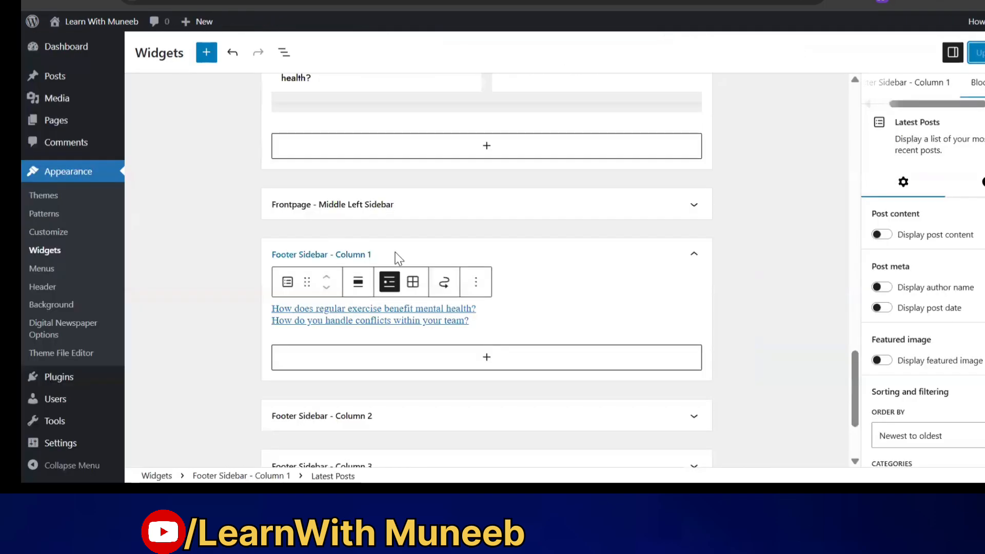
pyautogui.scroll(10, 405, 248)
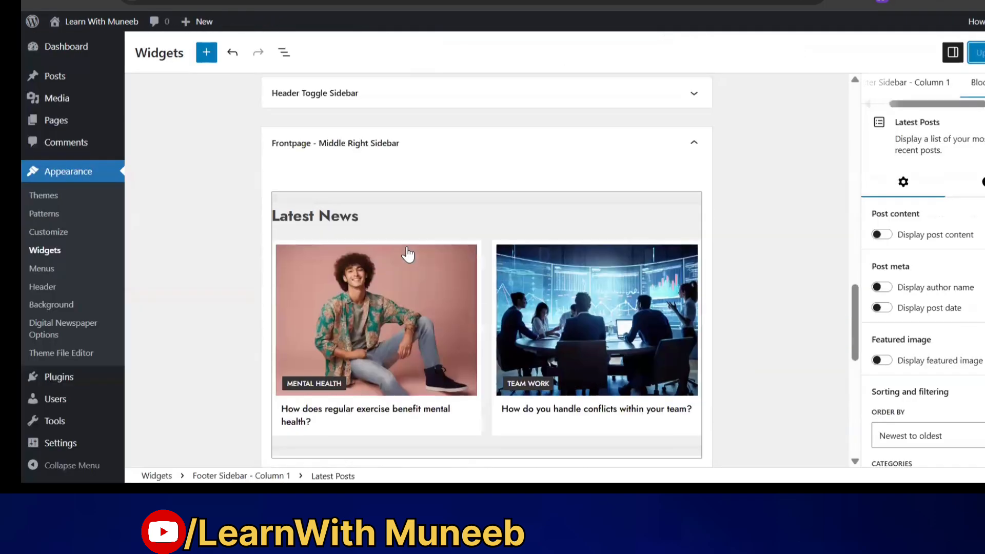
pyautogui.scroll(6, 403, 234)
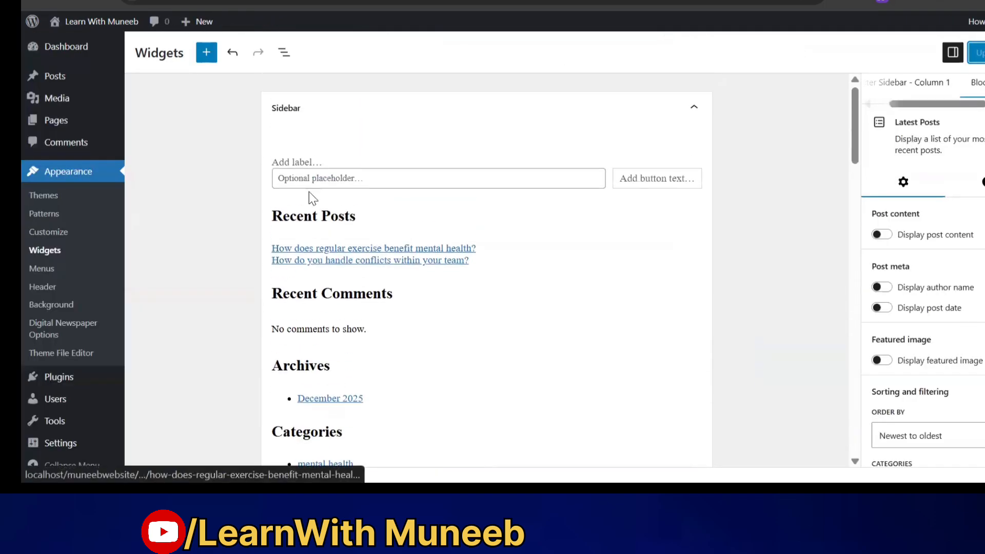
pyautogui.click(50, 239)
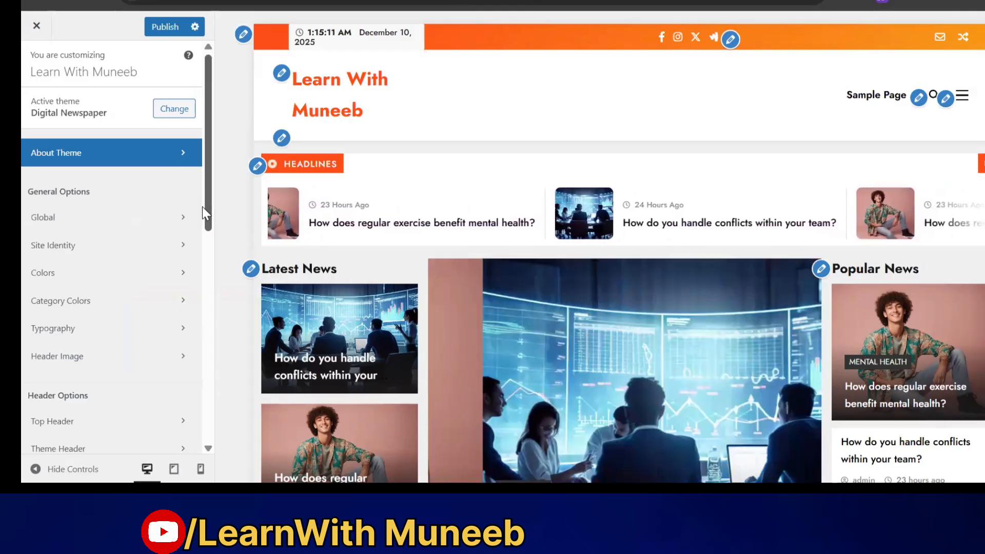
# Look over the homepage preview and open the Main Banner settings of the front page.
pyautogui.scroll(-2, 400, 211)
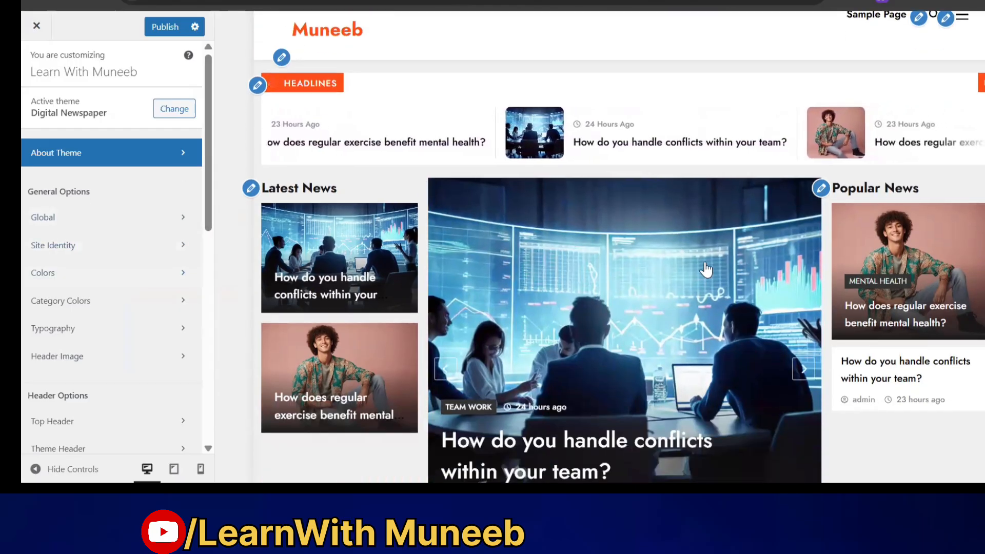
pyautogui.scroll(-7, 399, 210)
pyautogui.scroll(-5, 140, 273)
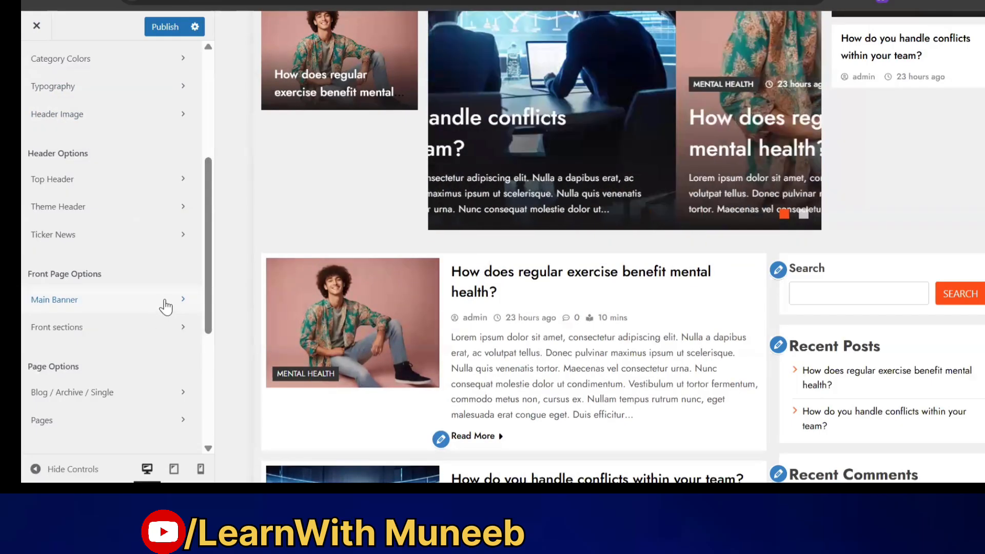
pyautogui.click(164, 301)
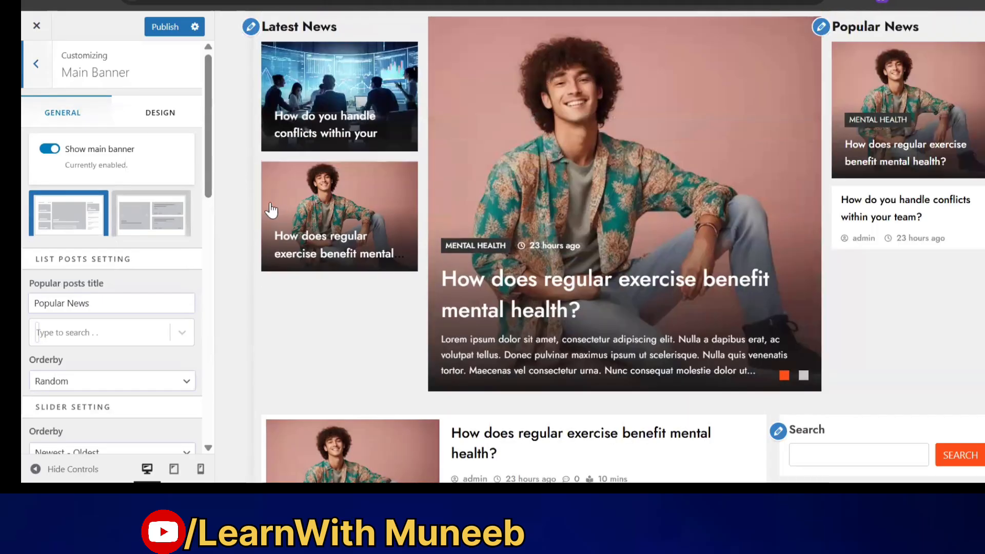
# Compare the main banner's second layout with the first in the homepage preview and switch back to the first layout.
pyautogui.scroll(5, 261, 216)
pyautogui.click(165, 222)
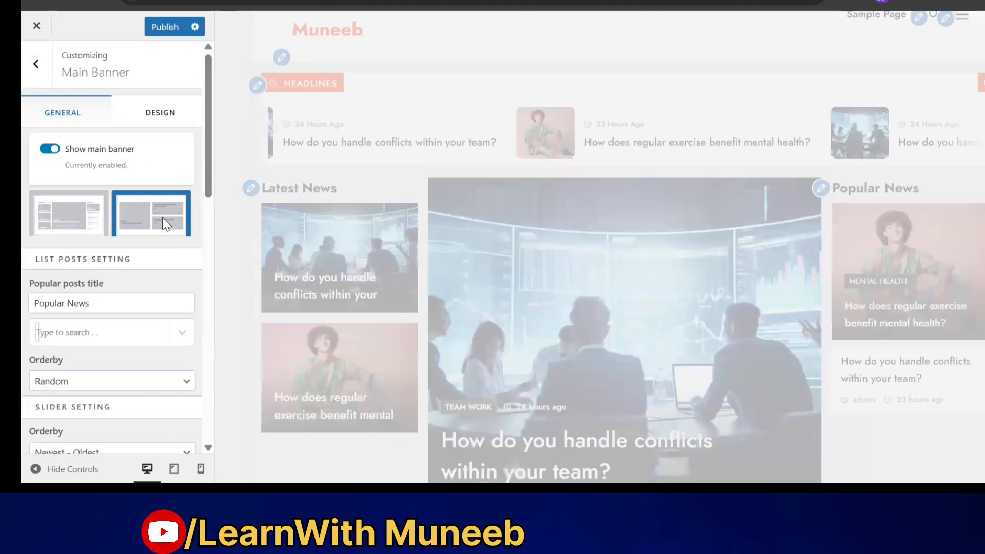
pyautogui.scroll(-7, 358, 171)
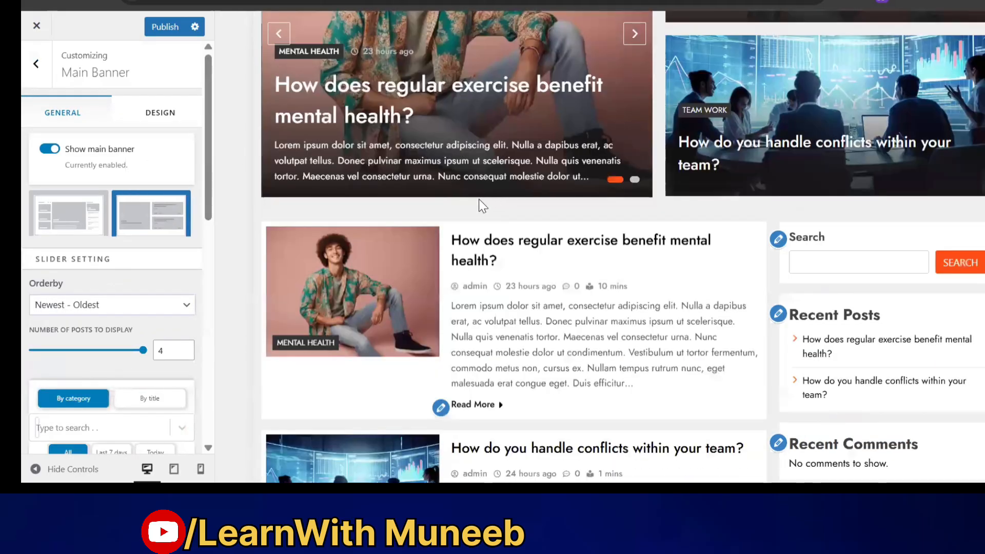
pyautogui.scroll(7, 479, 200)
pyautogui.scroll(-2, 463, 255)
pyautogui.click(100, 208)
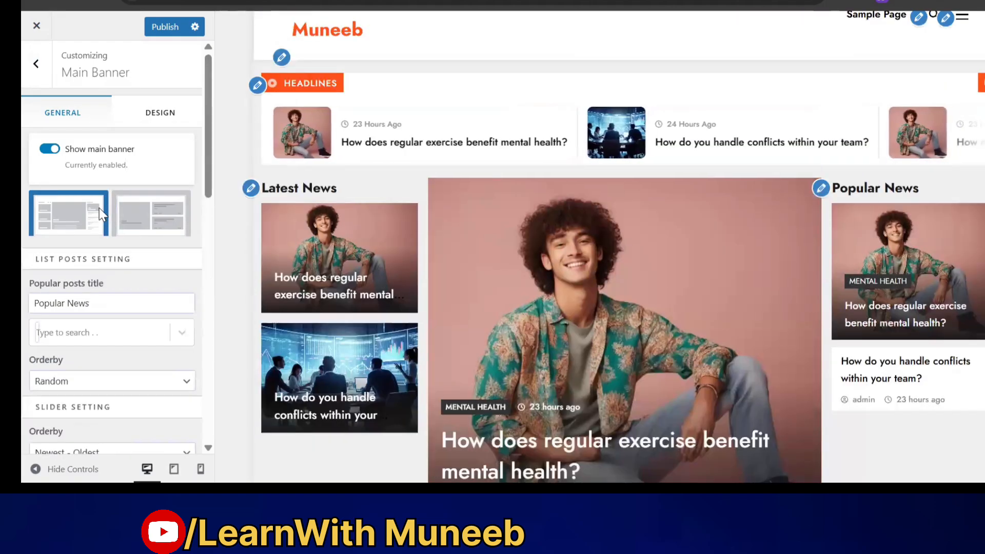
pyautogui.click(151, 213)
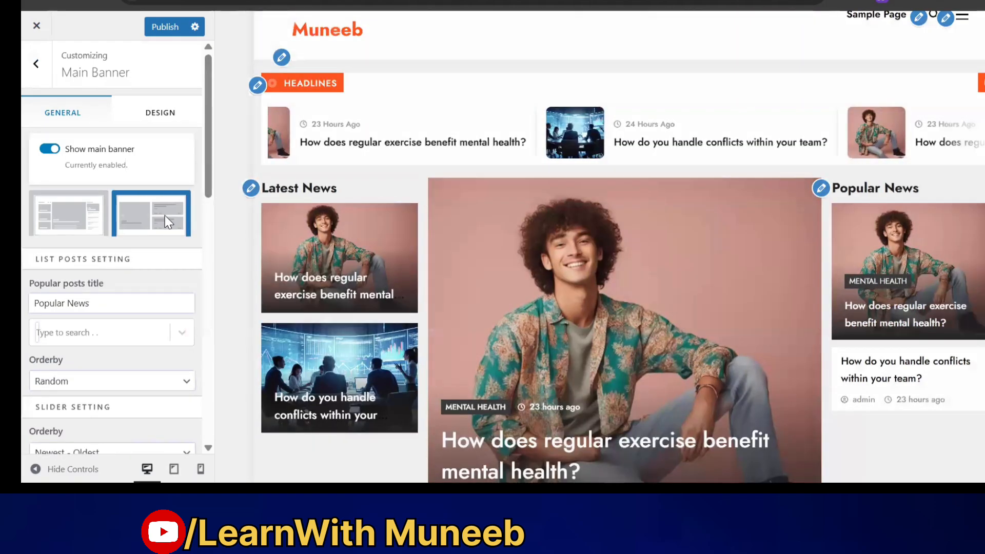
pyautogui.scroll(-10, 676, 235)
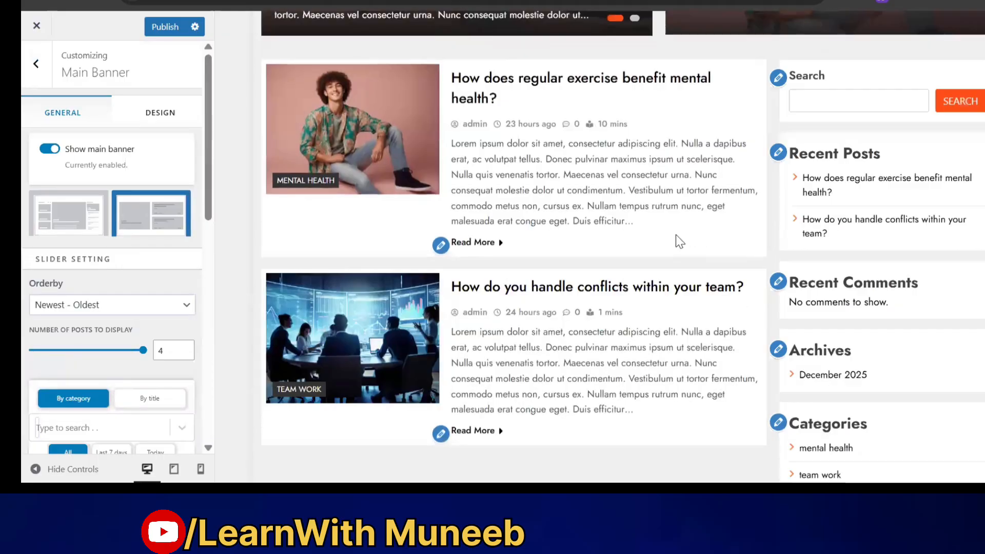
pyautogui.scroll(6, 676, 236)
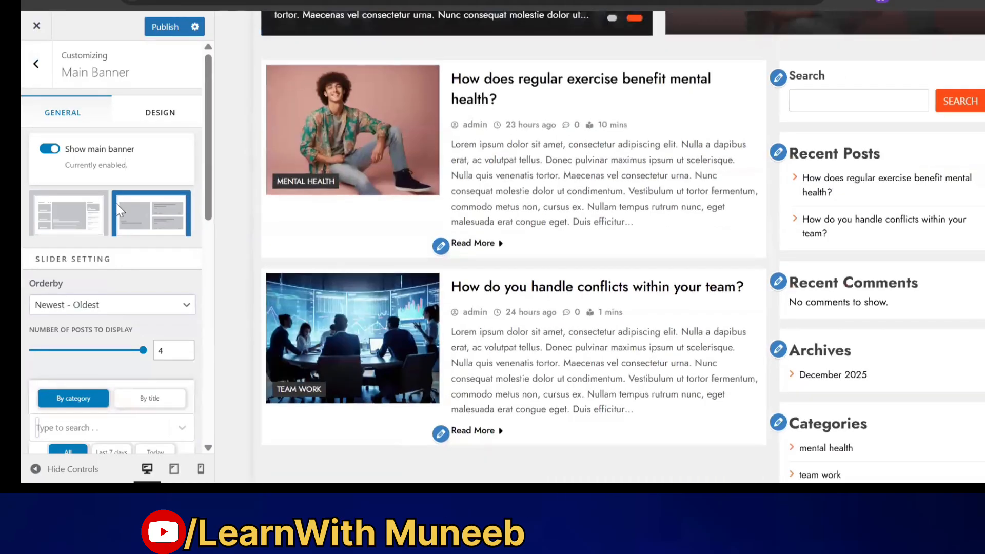
pyautogui.click(72, 213)
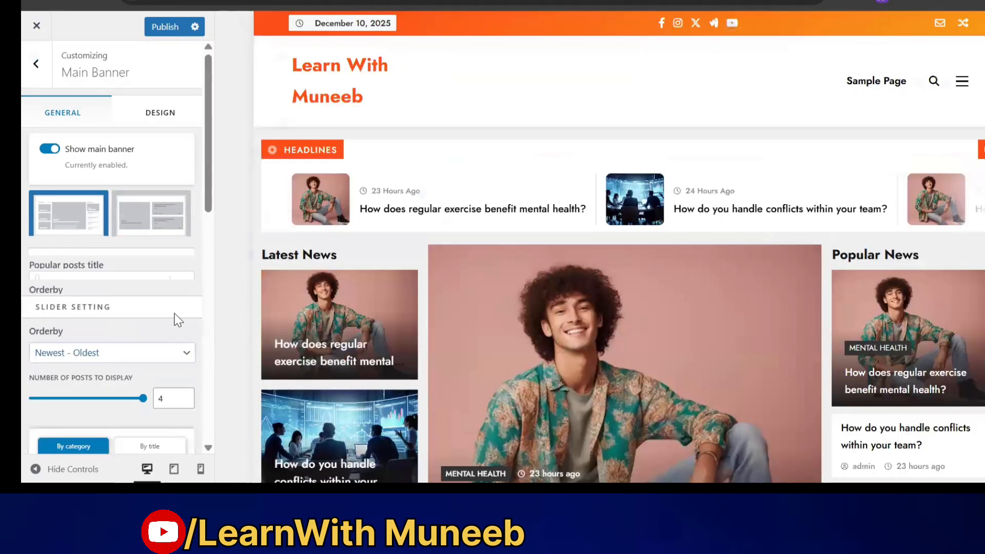
# Set the order of the main banner's Popular News list posts to Newest - Oldest.
pyautogui.scroll(-2, 146, 266)
pyautogui.click(125, 230)
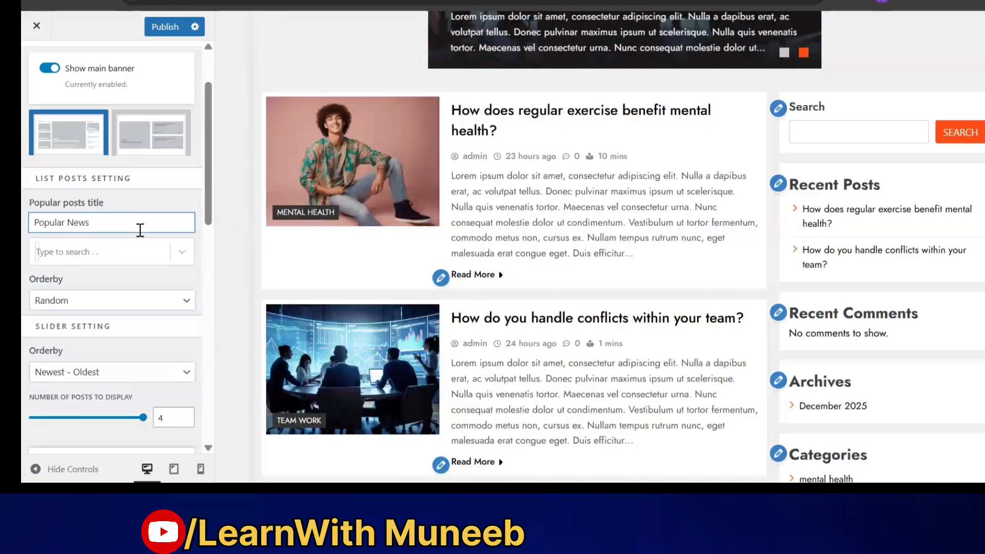
pyautogui.scroll(2, 149, 258)
pyautogui.scroll(-4, 91, 240)
pyautogui.click(183, 219)
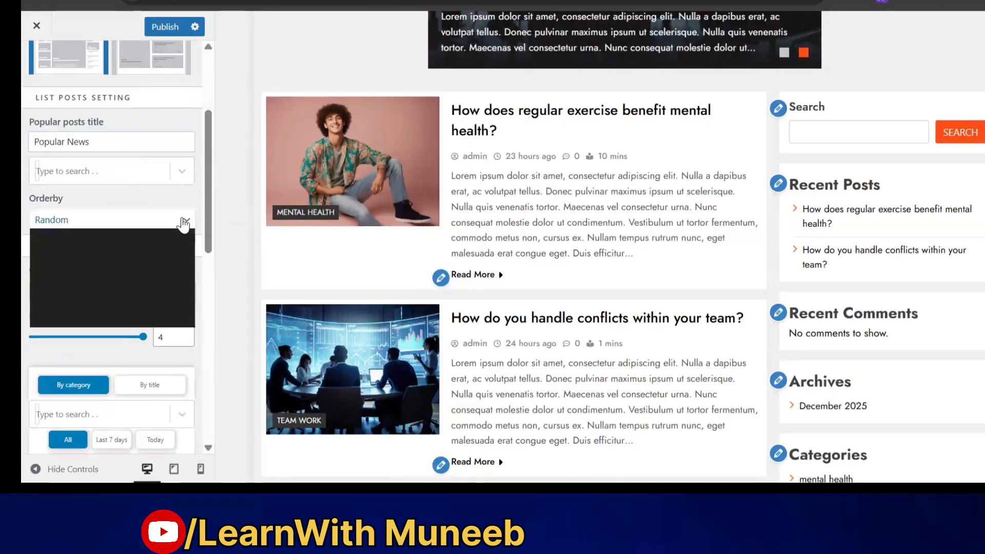
pyautogui.click(180, 240)
# Examine the remaining Main Banner settings, including the category choices for the grid posts, and look over the homepage preview.
pyautogui.scroll(-6, 167, 257)
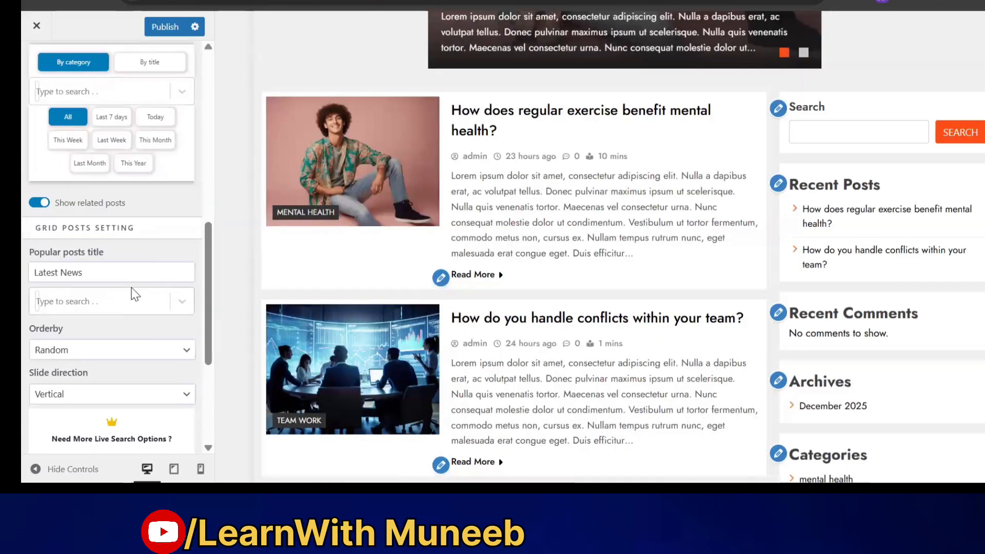
pyautogui.click(177, 298)
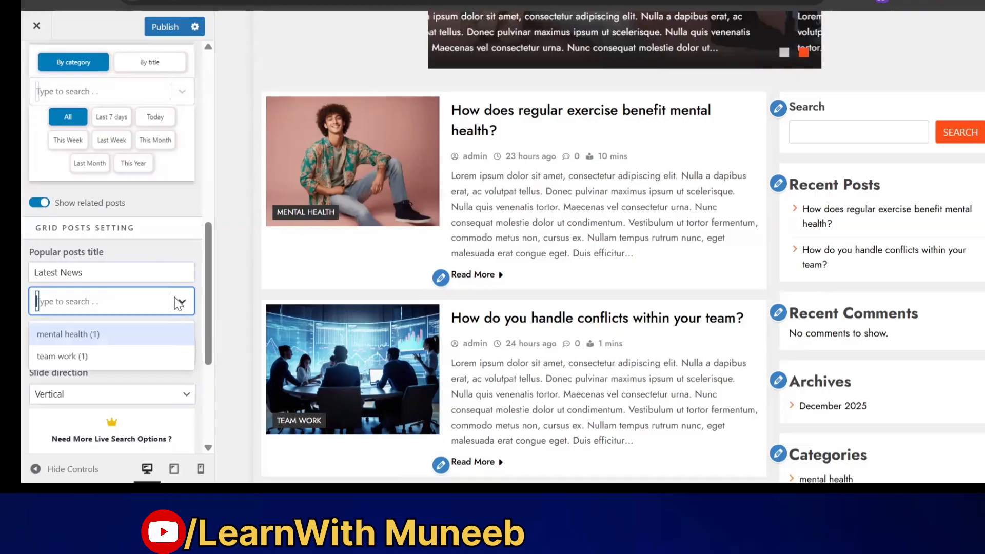
pyautogui.click(177, 298)
pyautogui.scroll(-4, 123, 303)
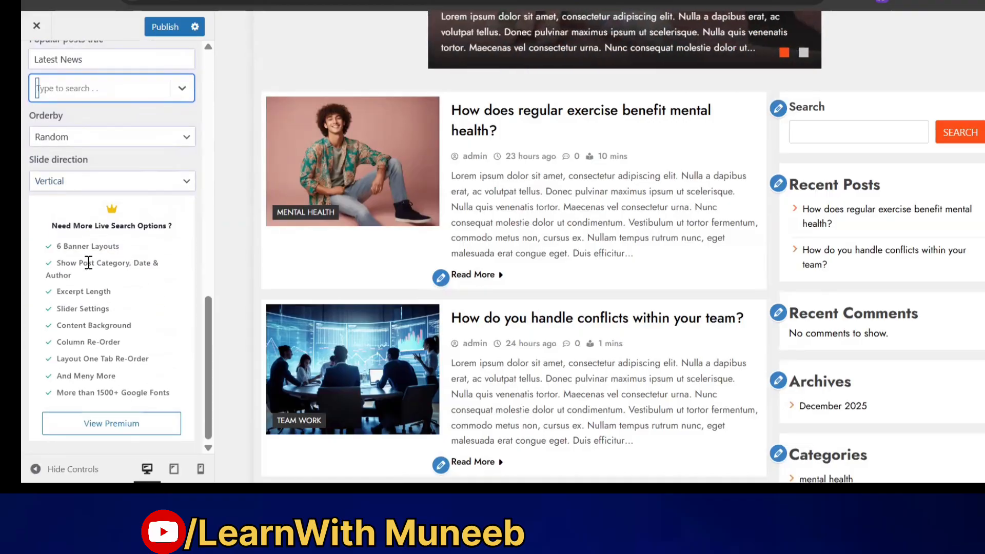
pyautogui.scroll(10, 128, 293)
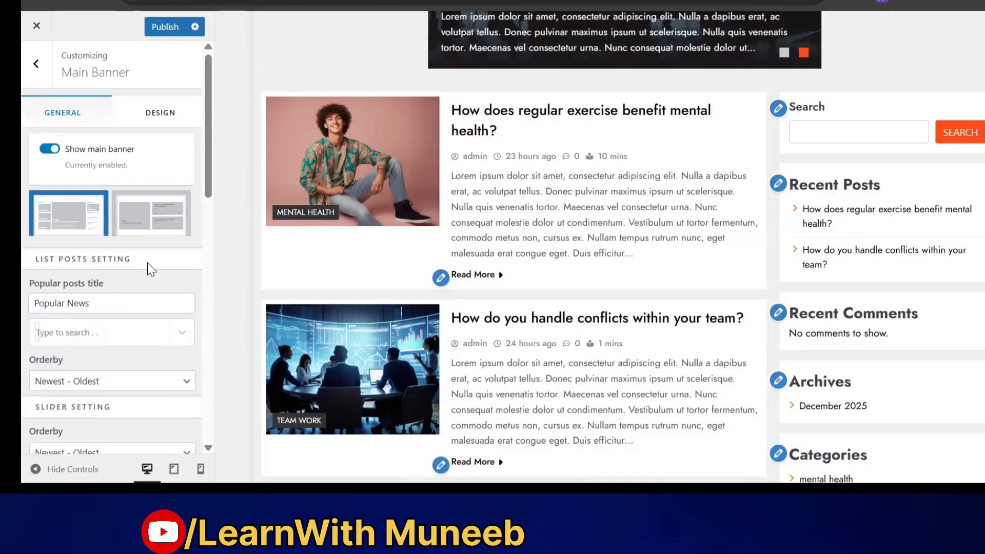
pyautogui.scroll(-1, 166, 261)
pyautogui.scroll(2, 93, 150)
pyautogui.scroll(-3, 507, 258)
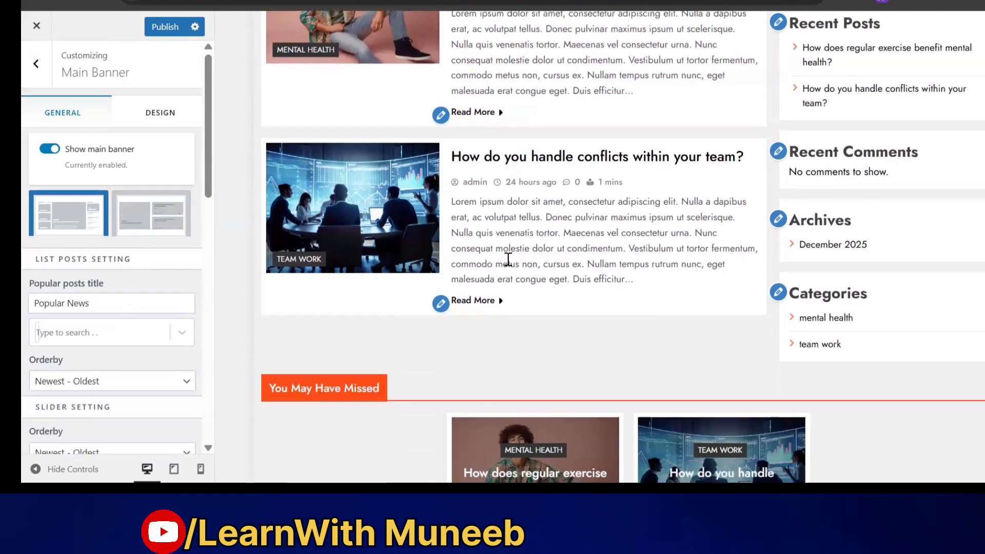
pyautogui.scroll(4, 507, 258)
# Leave the Main Banner settings and open the Full Width settings under Front sections.
pyautogui.click(36, 64)
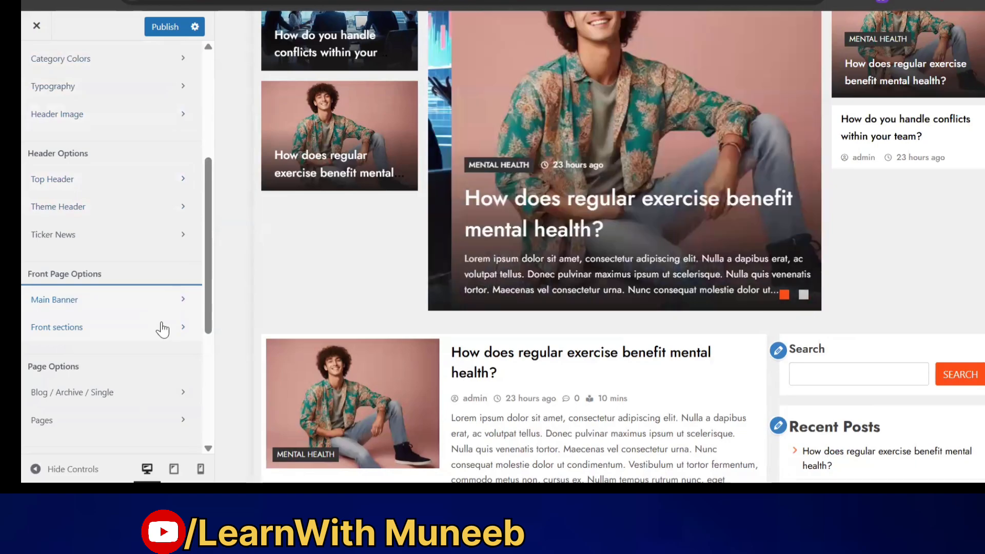
pyautogui.click(162, 329)
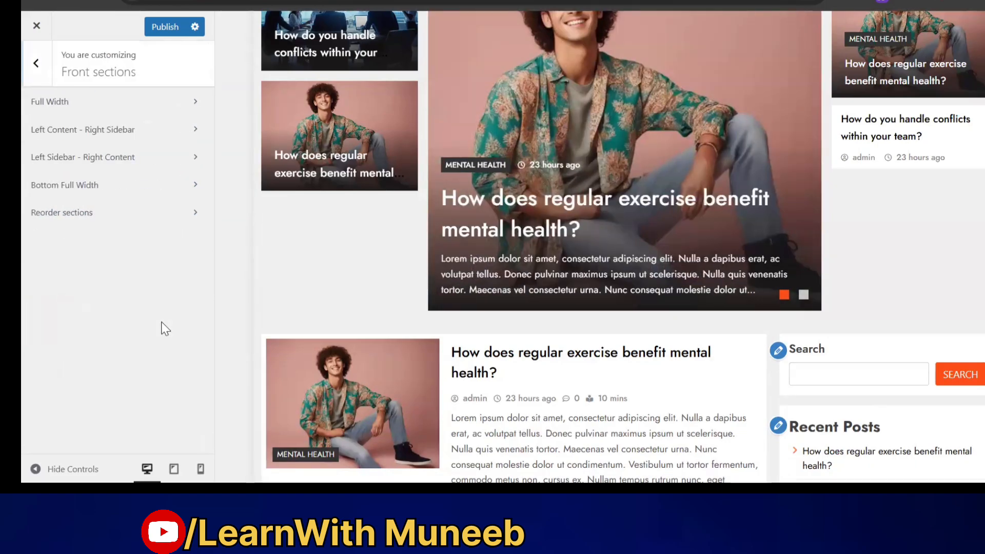
pyautogui.click(136, 109)
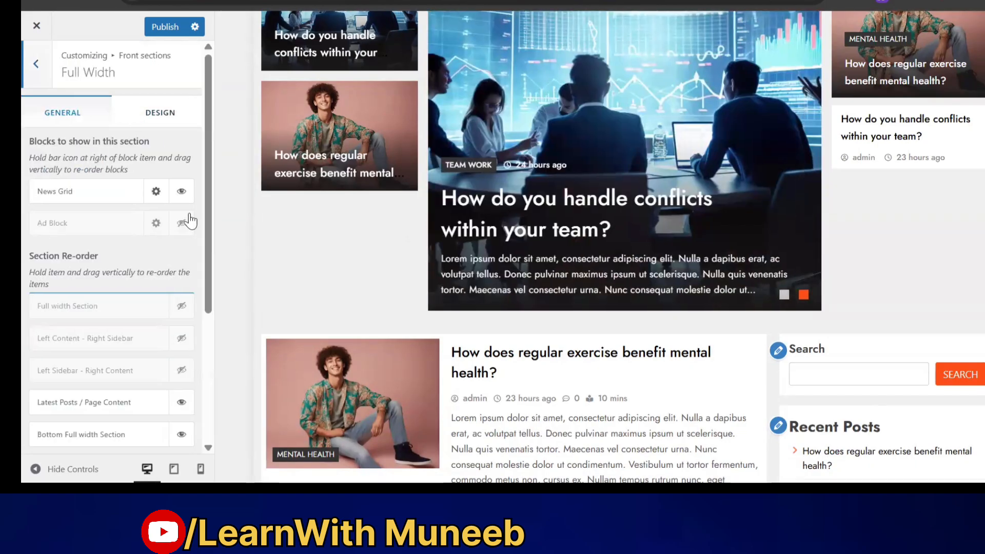
pyautogui.scroll(-2, 180, 326)
pyautogui.scroll(2, 158, 201)
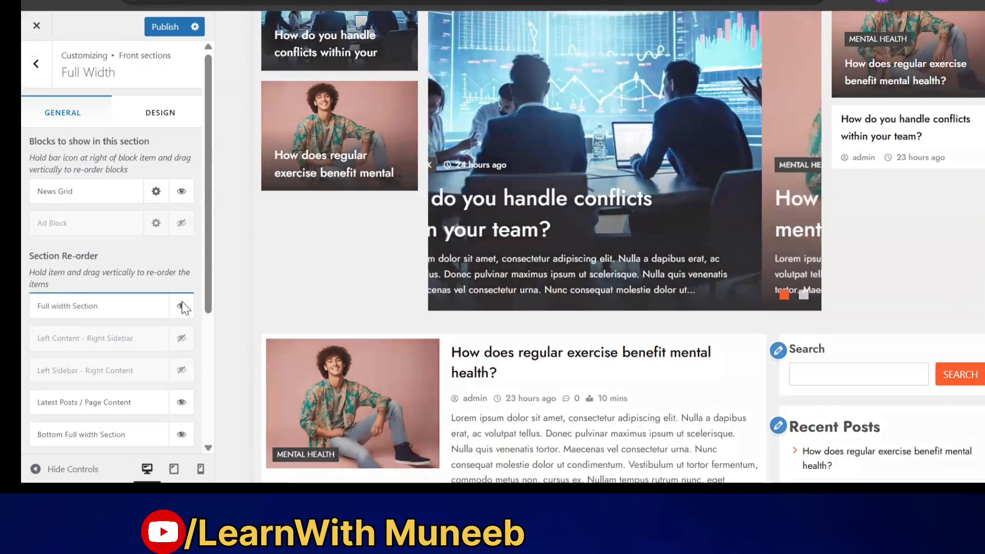
# Try showing the Full width Section on the front page and hide it again.
pyautogui.click(182, 307)
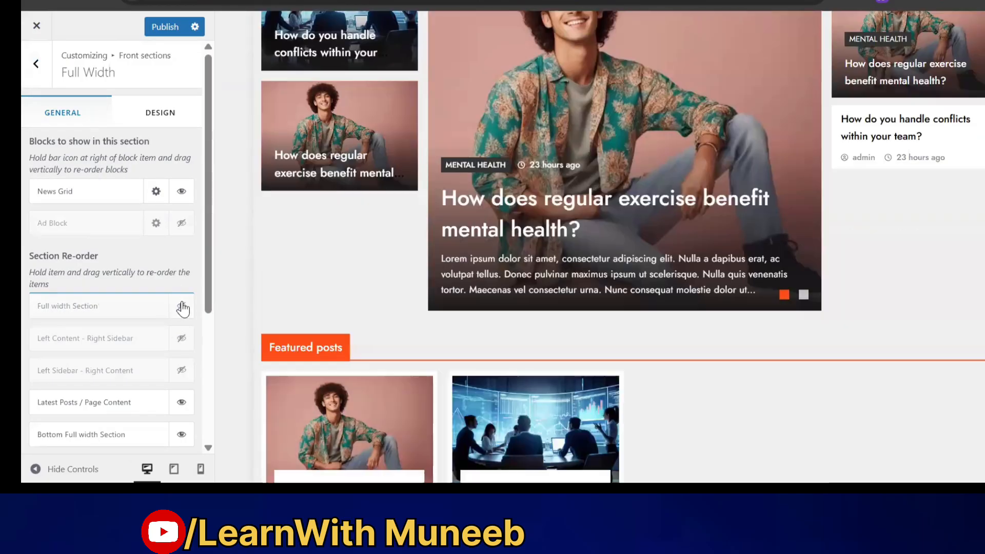
pyautogui.click(182, 307)
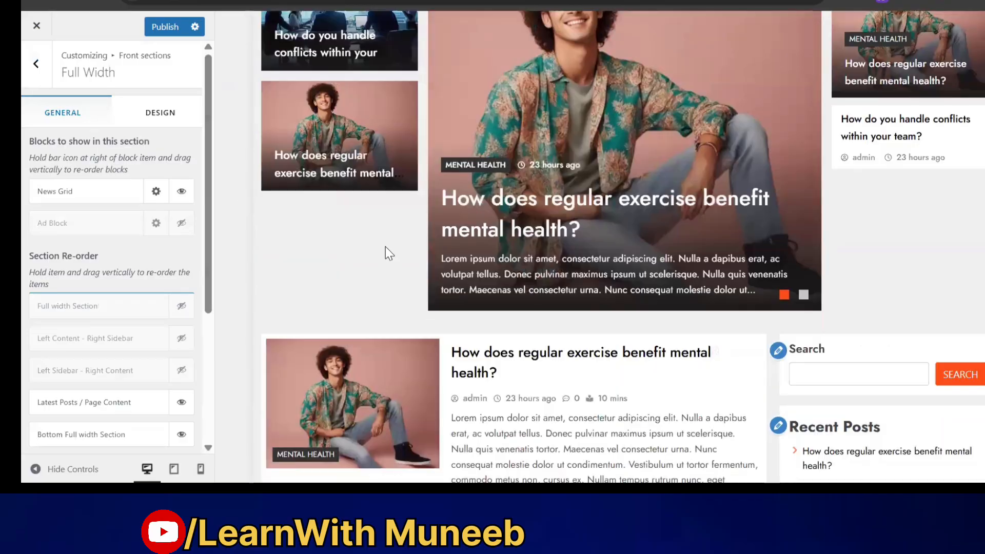
pyautogui.scroll(5, 386, 246)
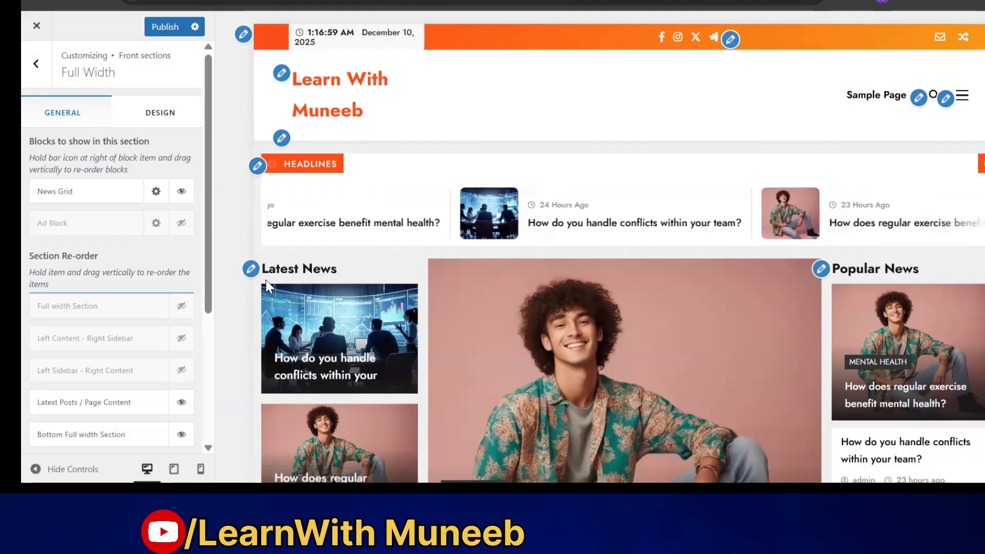
# Show the Full width Section and the Left Content - Right Sidebar section, and check both in the homepage preview.
pyautogui.click(182, 306)
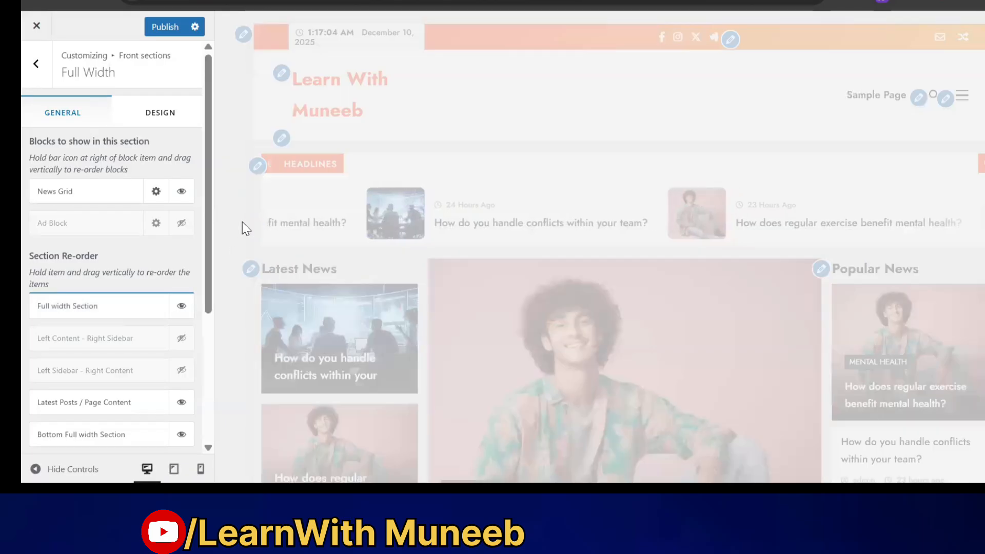
pyautogui.scroll(-10, 346, 208)
pyautogui.scroll(-3, 346, 213)
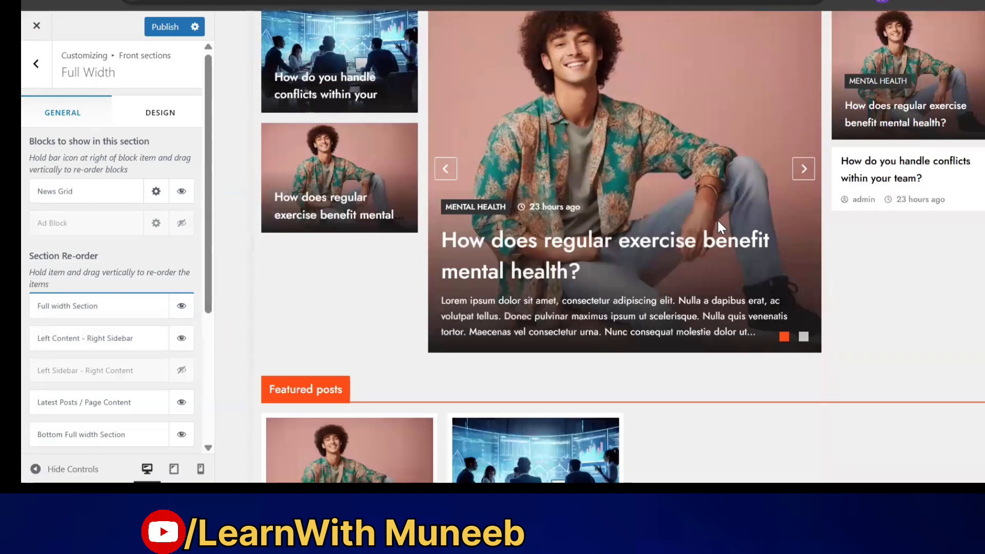
pyautogui.scroll(-6, 815, 190)
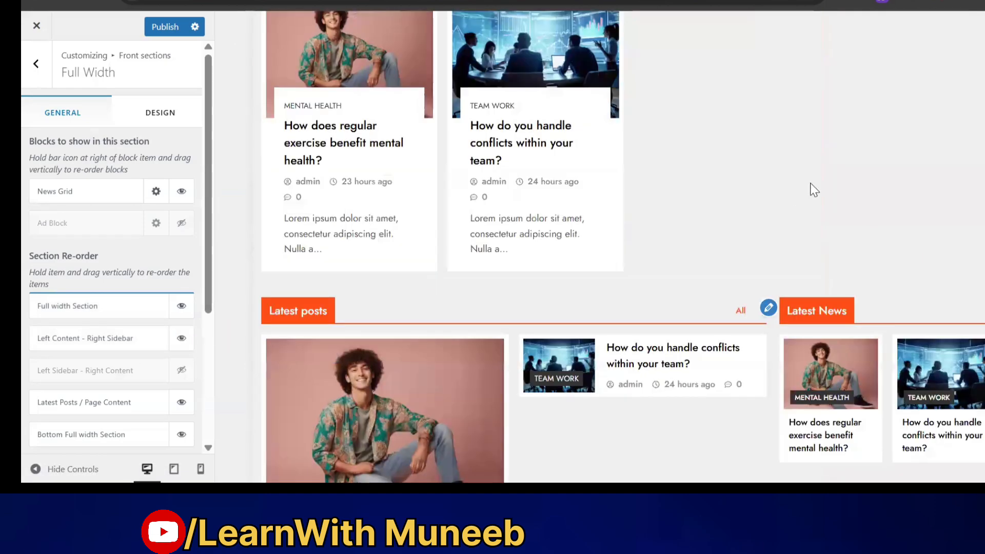
pyautogui.scroll(4, 671, 217)
pyautogui.scroll(-5, 475, 272)
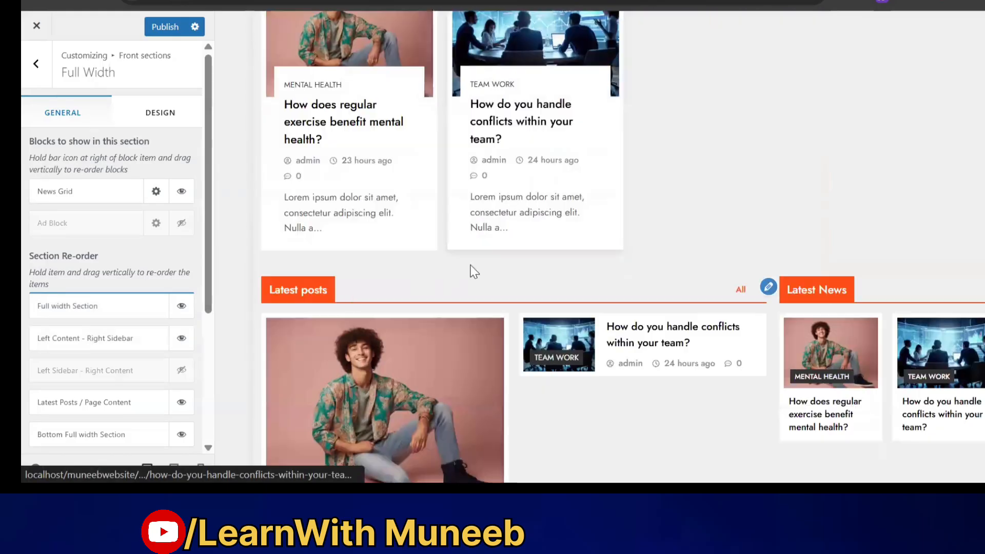
# Show the Left Sidebar - Right Content section and check its posts in the homepage preview.
pyautogui.click(181, 371)
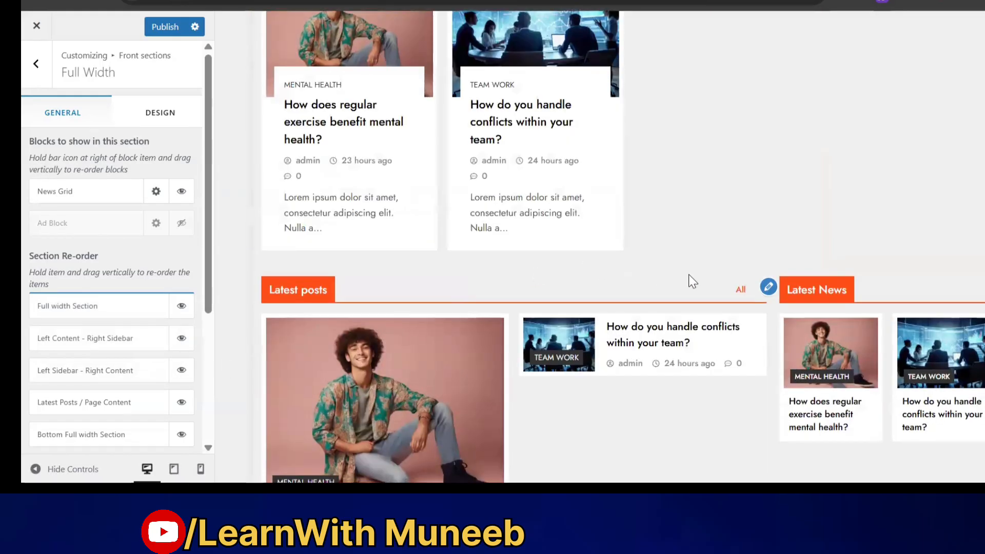
pyautogui.scroll(-8, 882, 324)
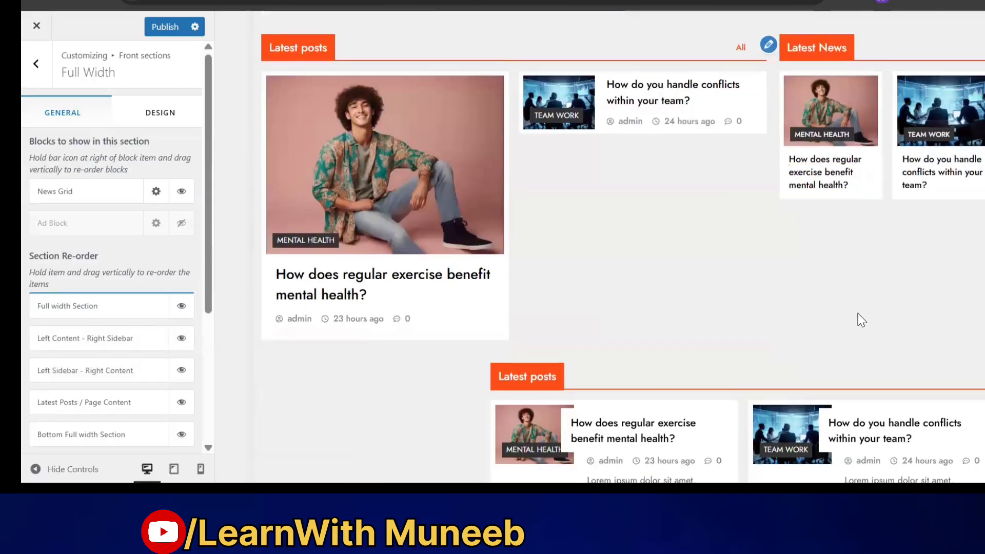
pyautogui.scroll(-2, 176, 356)
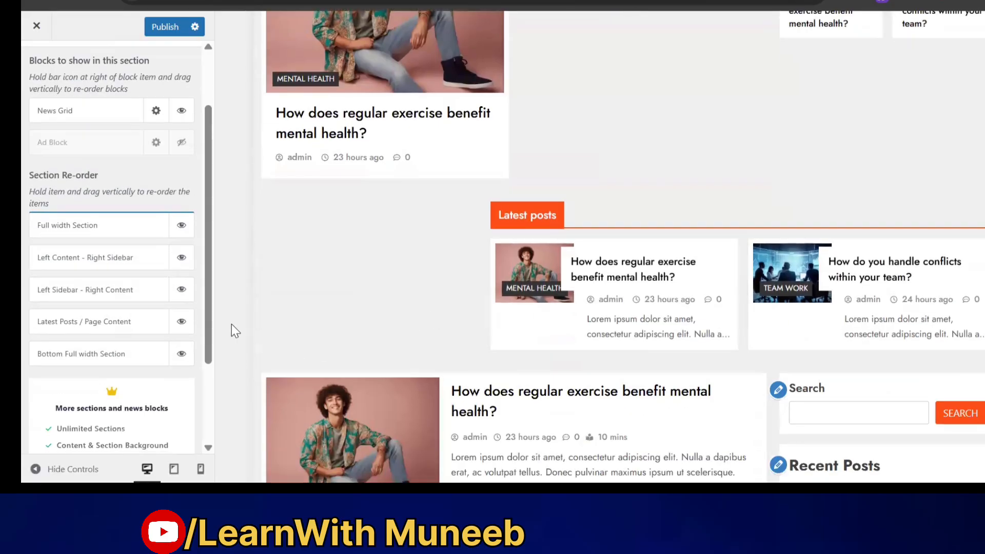
# Try showing the Ad Block while hiding the Full width, both sidebar-and-content, and Latest Posts / Page Content sections, and hide the Ad Block again.
pyautogui.click(183, 144)
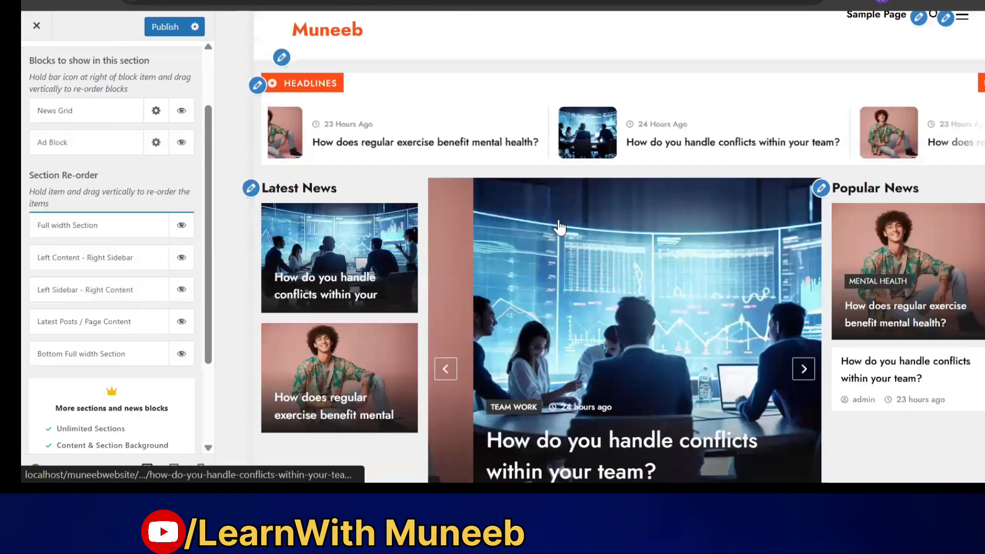
pyautogui.scroll(2, 559, 226)
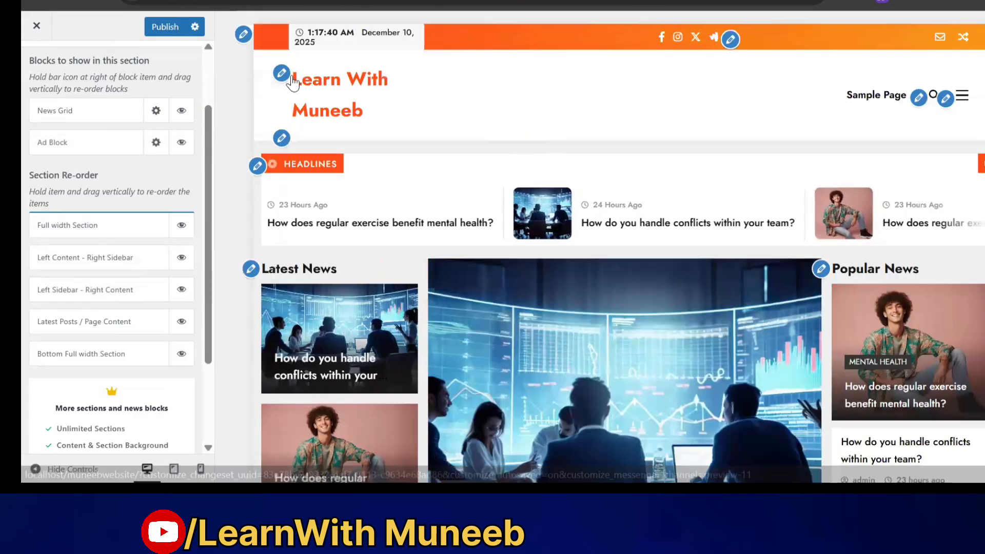
pyautogui.click(182, 225)
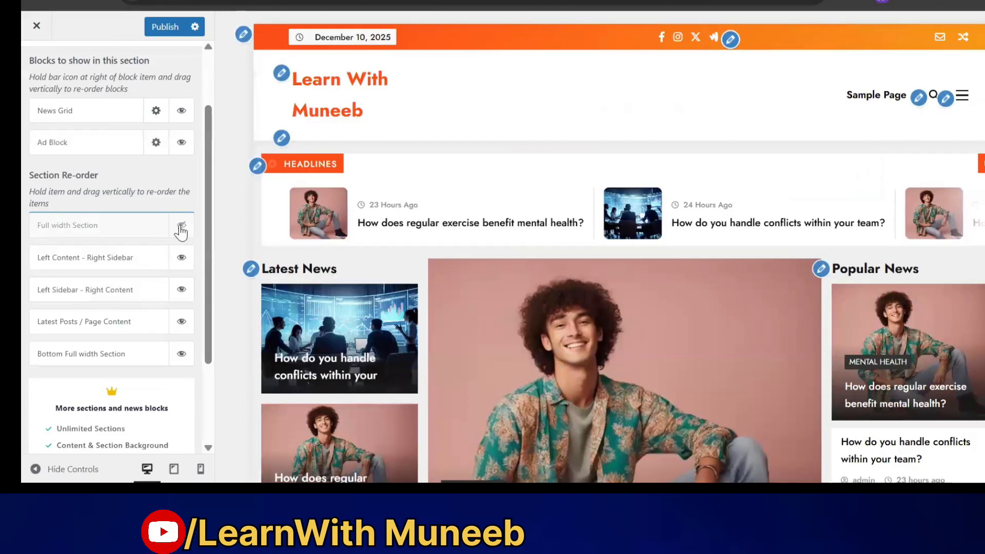
pyautogui.scroll(-15, 490, 177)
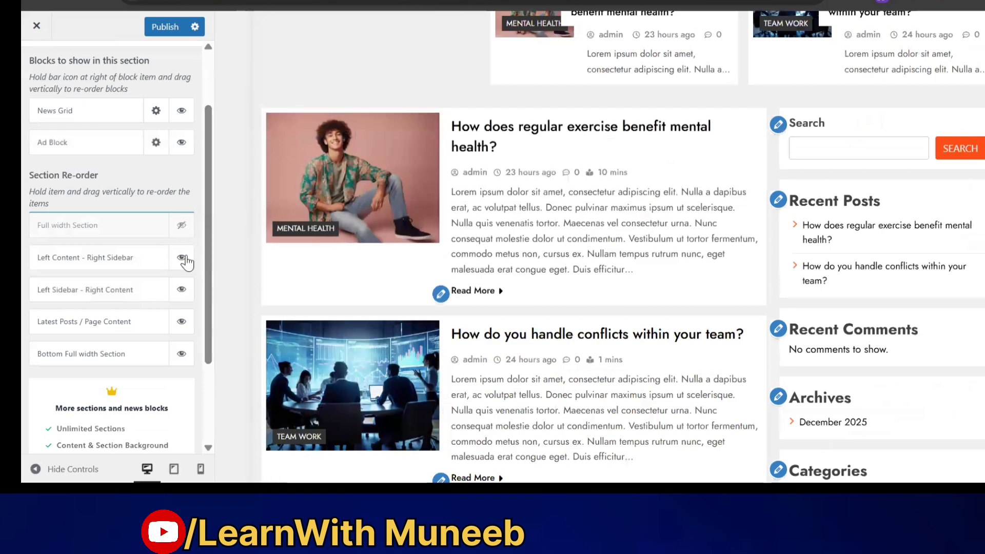
pyautogui.click(182, 258)
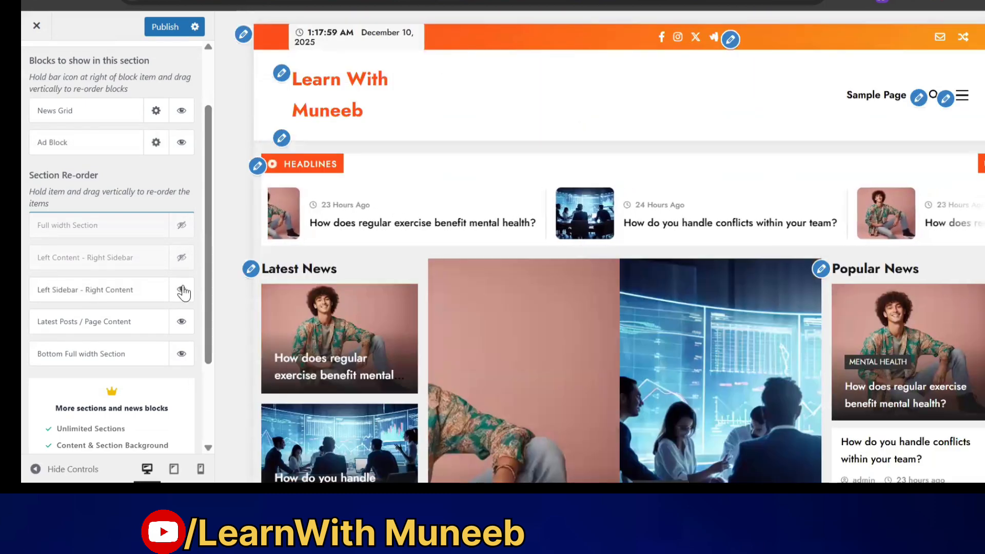
pyautogui.click(182, 291)
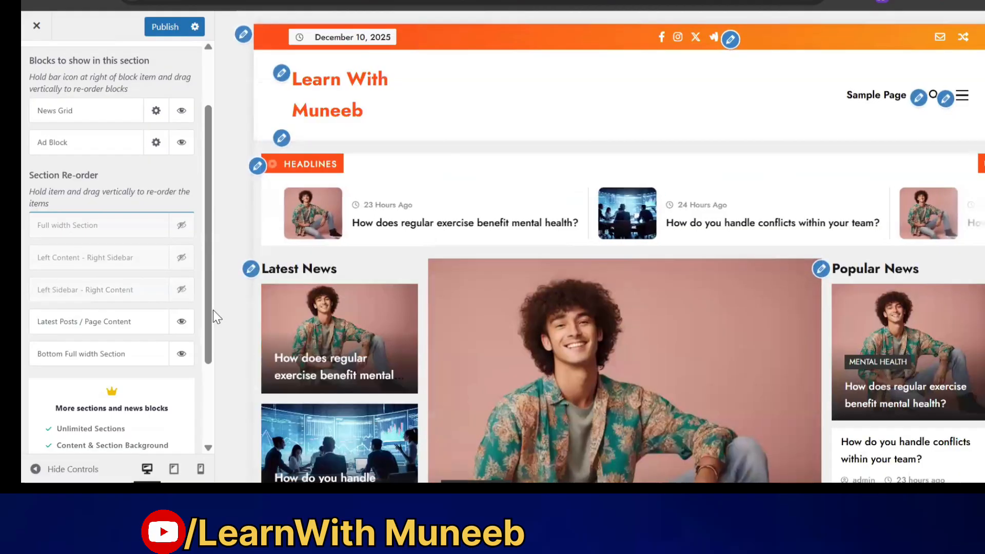
pyautogui.click(181, 322)
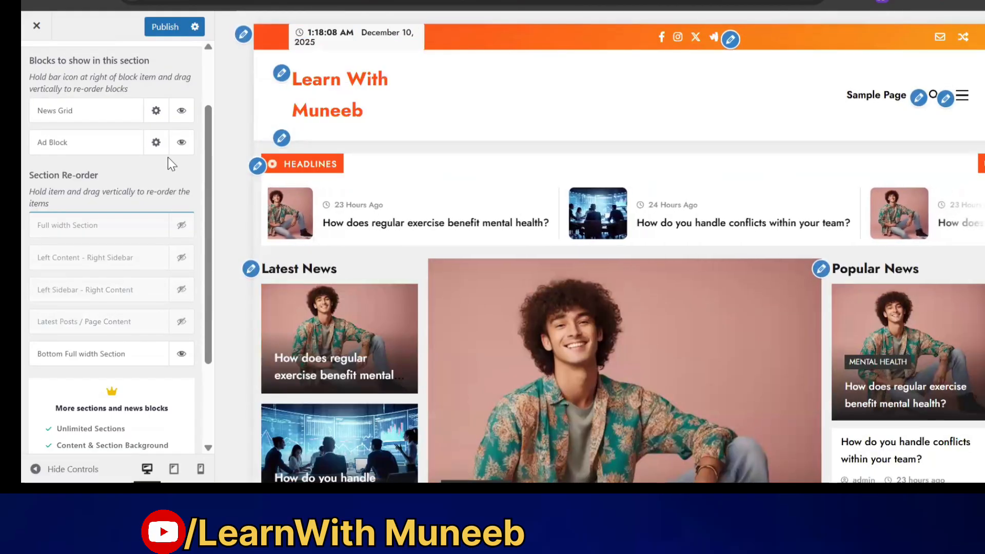
pyautogui.click(183, 143)
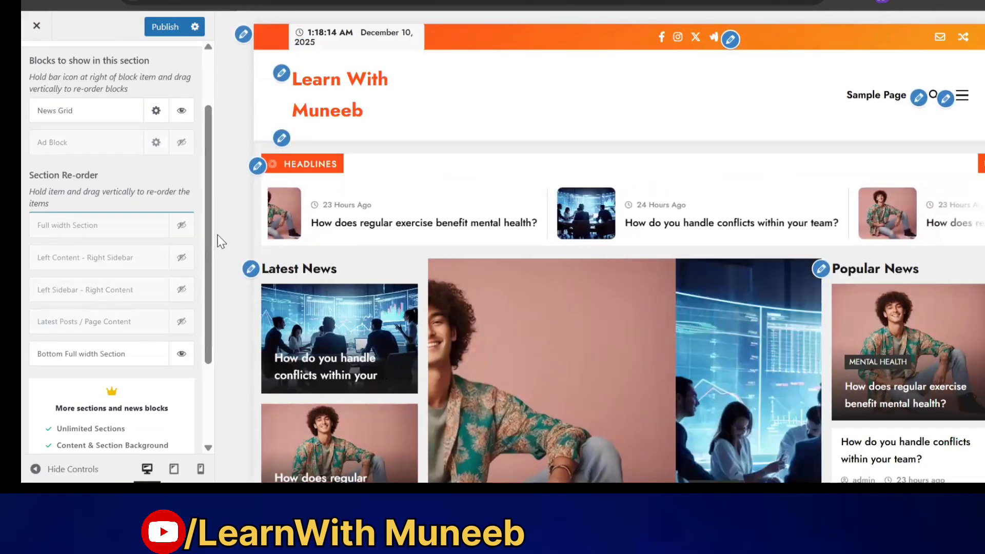
# Show the Full width, Left Content - Right Sidebar, Left Sidebar - Right Content and Latest Posts / Page Content sections again.
pyautogui.click(182, 228)
pyautogui.click(183, 257)
pyautogui.click(183, 290)
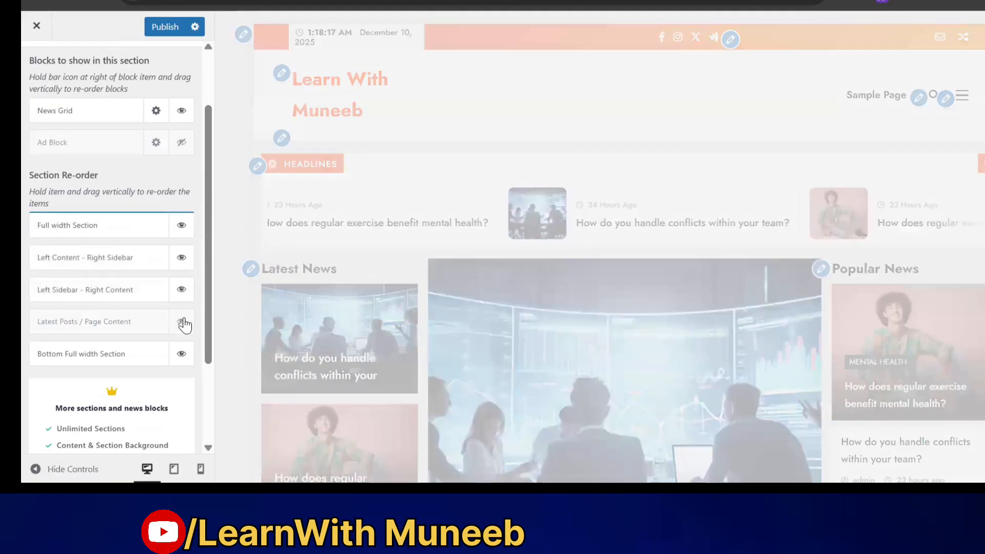
pyautogui.click(182, 322)
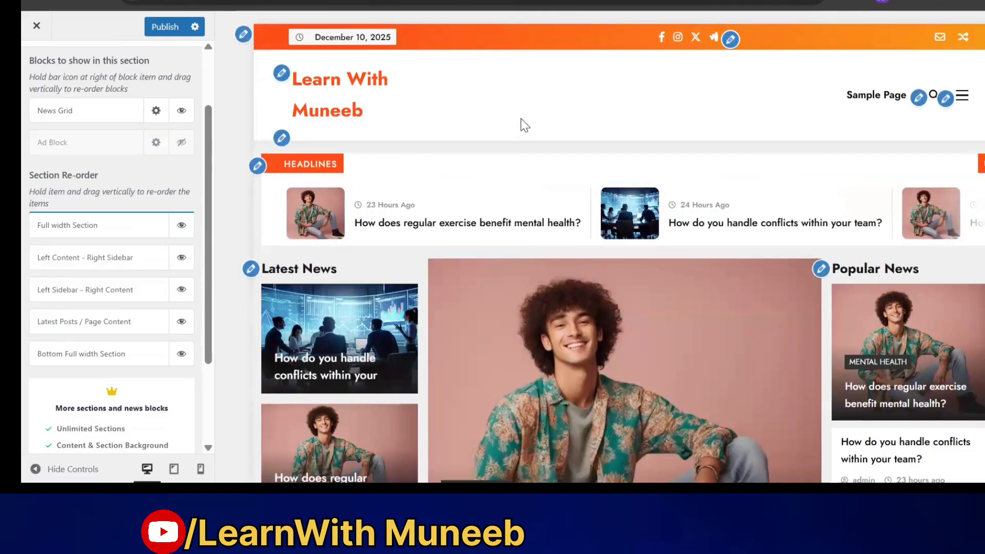
# Check the front-page sections in the homepage preview, publish the changes and close the customizer.
pyautogui.scroll(-7, 303, 235)
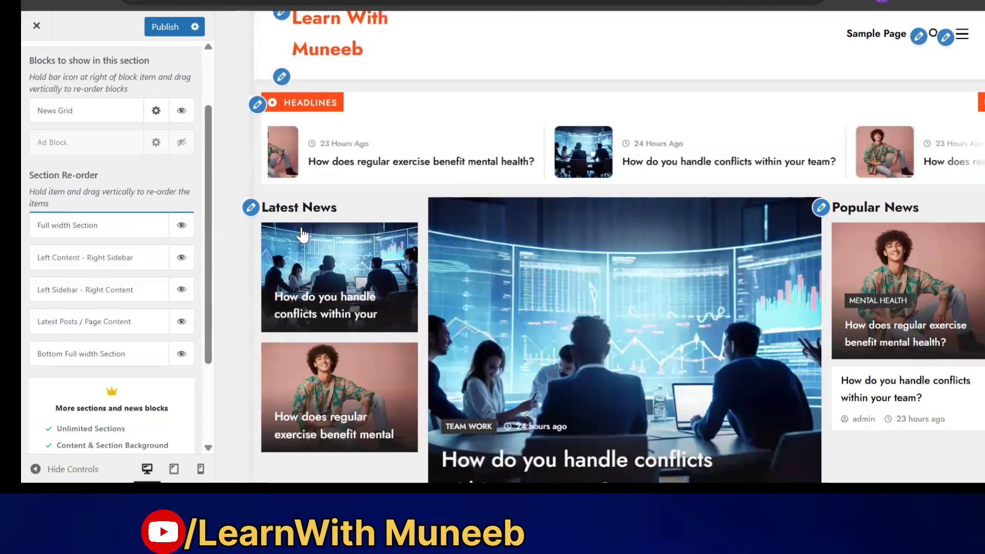
pyautogui.scroll(-3, 165, 274)
pyautogui.scroll(-12, 544, 239)
pyautogui.scroll(-10, 545, 241)
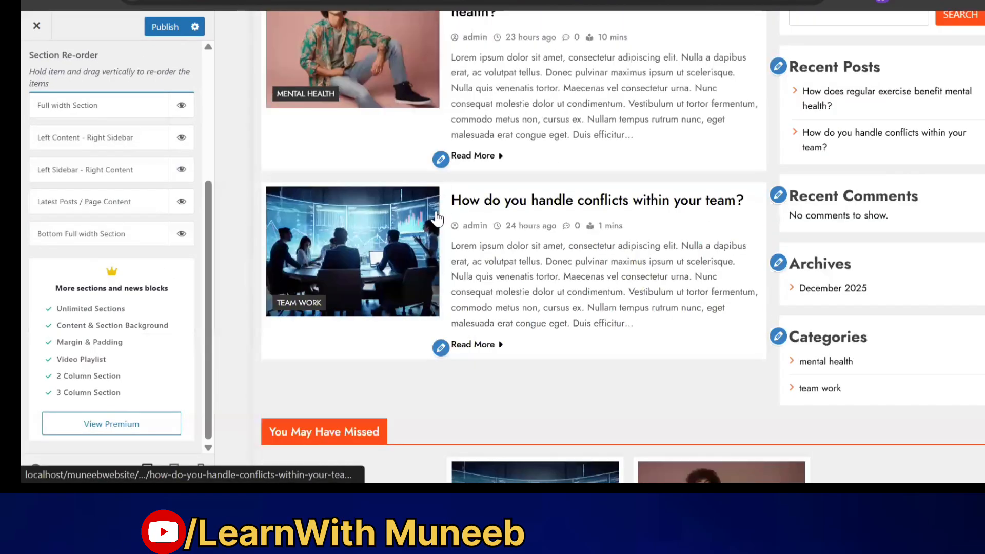
pyautogui.scroll(10, 366, 259)
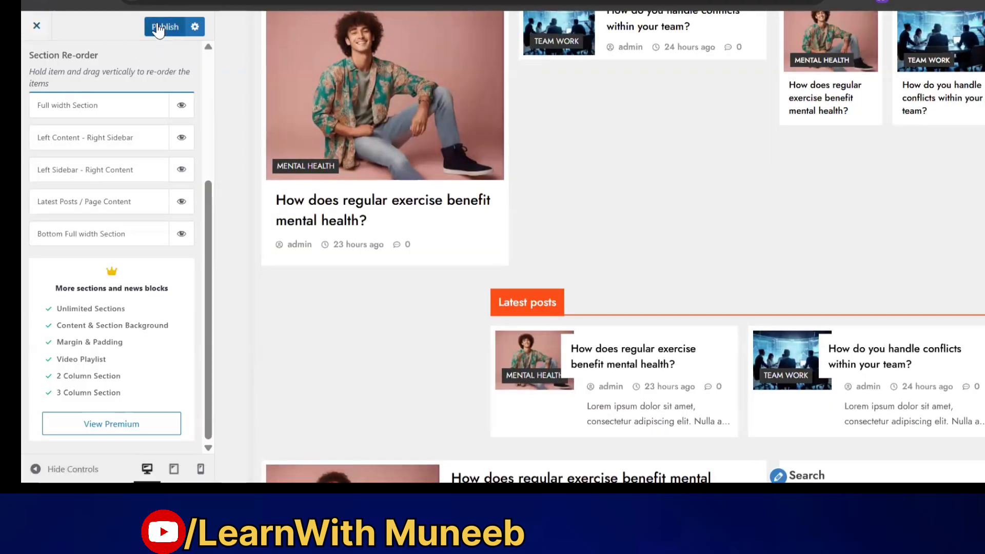
pyautogui.click(37, 26)
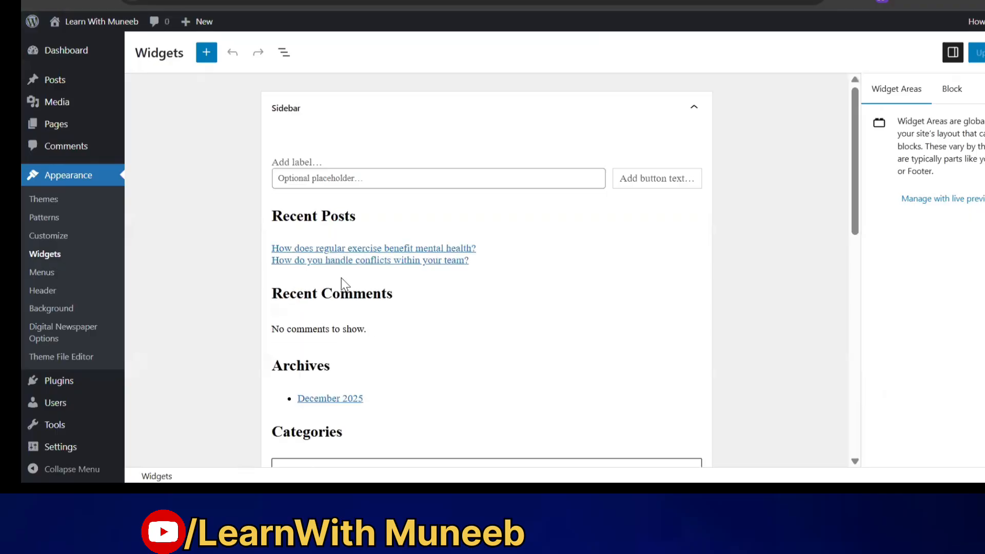
# Expand the Left Sidebar widget area and view the page of the banner post about regular exercise.
pyautogui.scroll(-8, 344, 278)
pyautogui.click(391, 167)
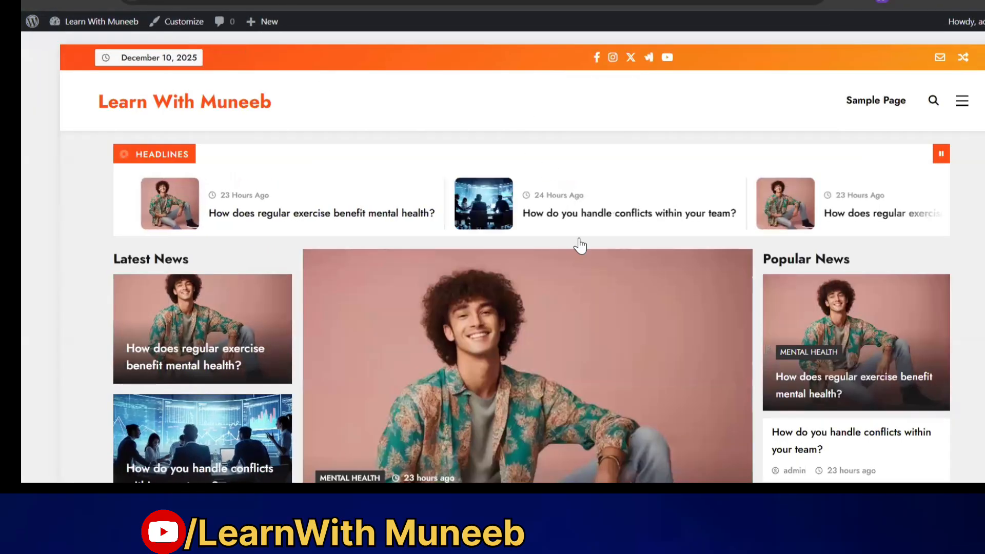
pyautogui.click(566, 344)
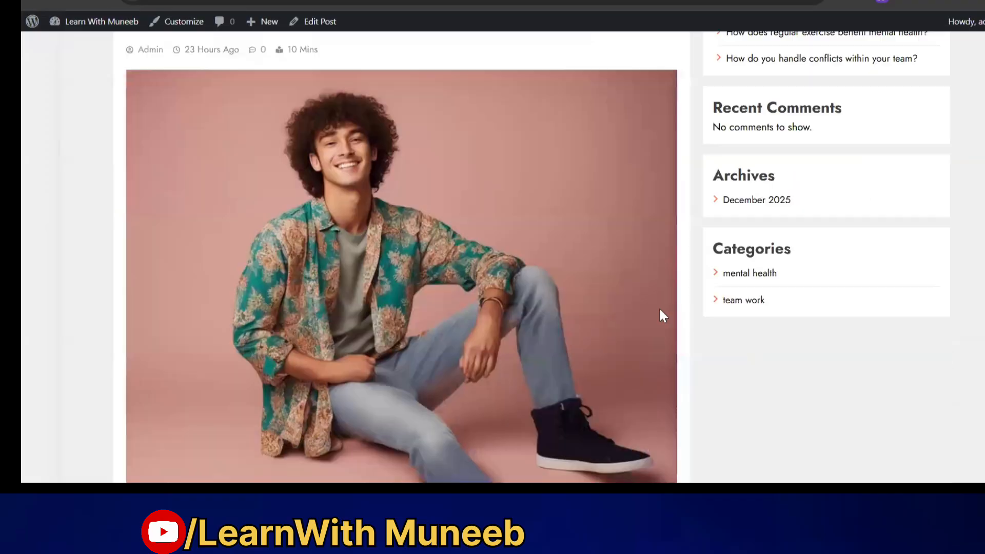
pyautogui.scroll(-5, 664, 315)
pyautogui.scroll(9, 358, 103)
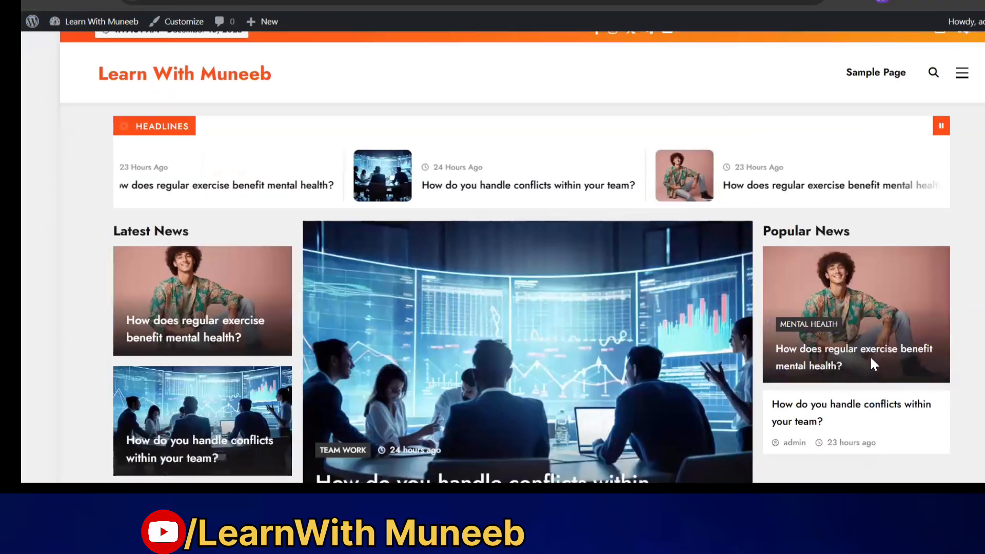
# Examine the live homepage from the main banner through the front-page sections to the end of the page.
pyautogui.scroll(-4, 870, 359)
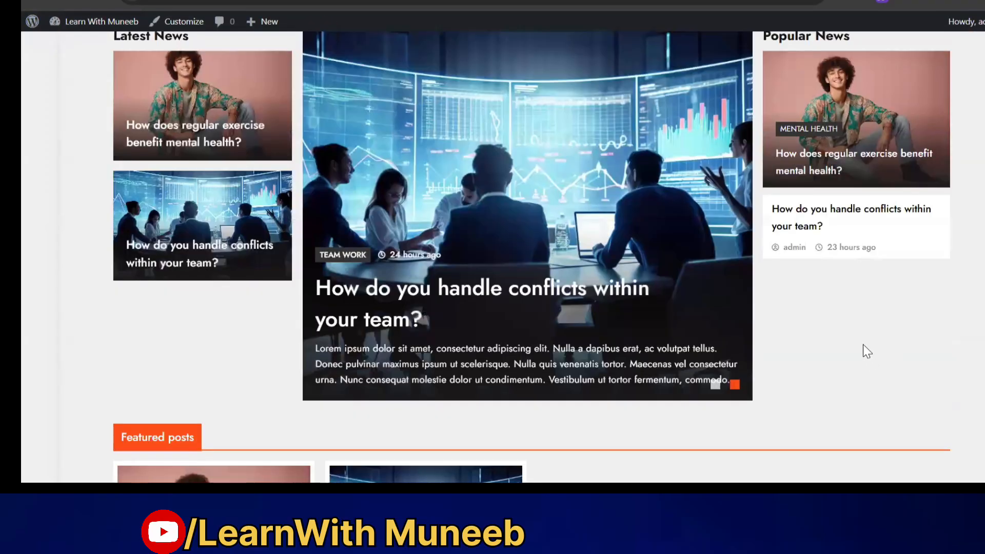
pyautogui.scroll(-5, 863, 343)
pyautogui.scroll(-2, 863, 343)
pyautogui.scroll(4, 573, 283)
pyautogui.scroll(-6, 573, 282)
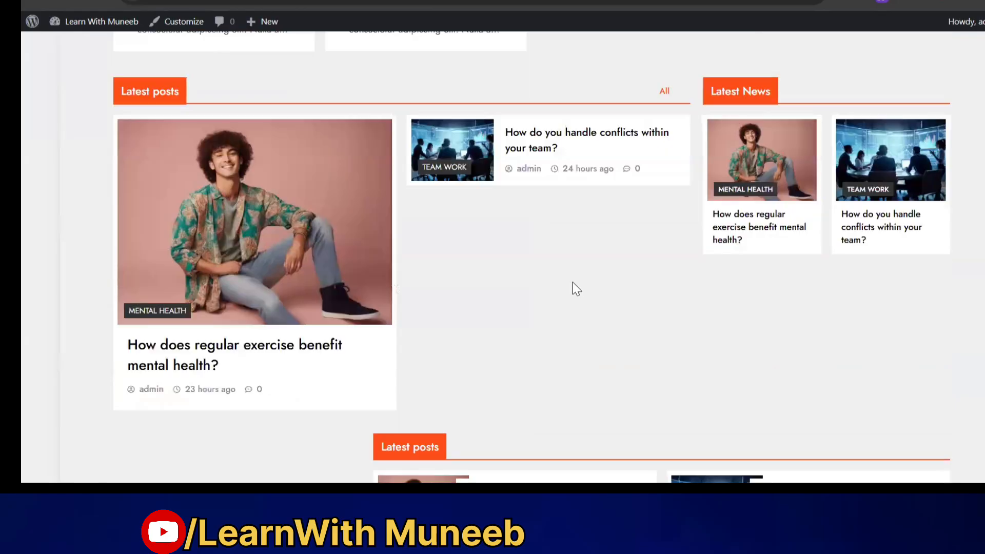
pyautogui.scroll(-10, 572, 285)
pyautogui.scroll(5, 573, 286)
pyautogui.scroll(-5, 572, 285)
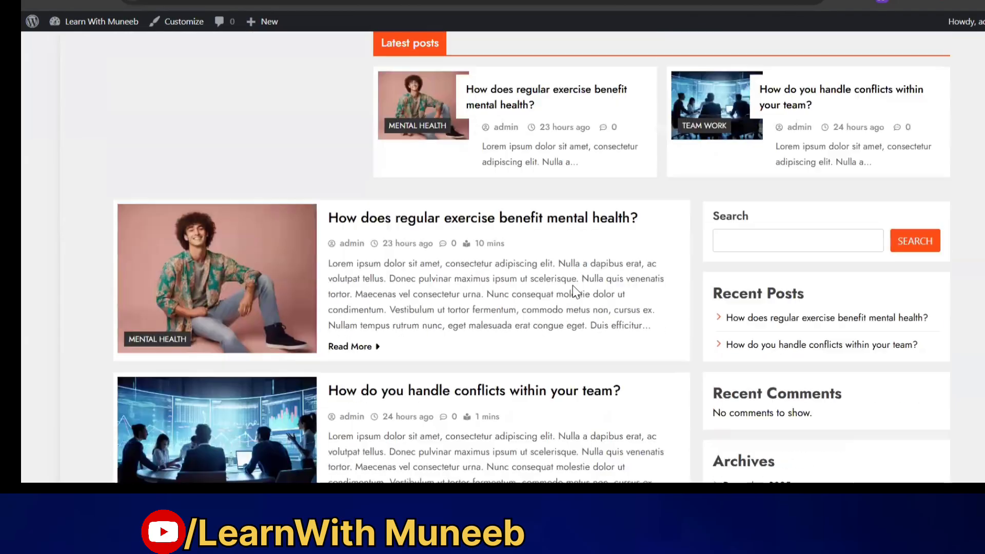
pyautogui.scroll(-4, 572, 285)
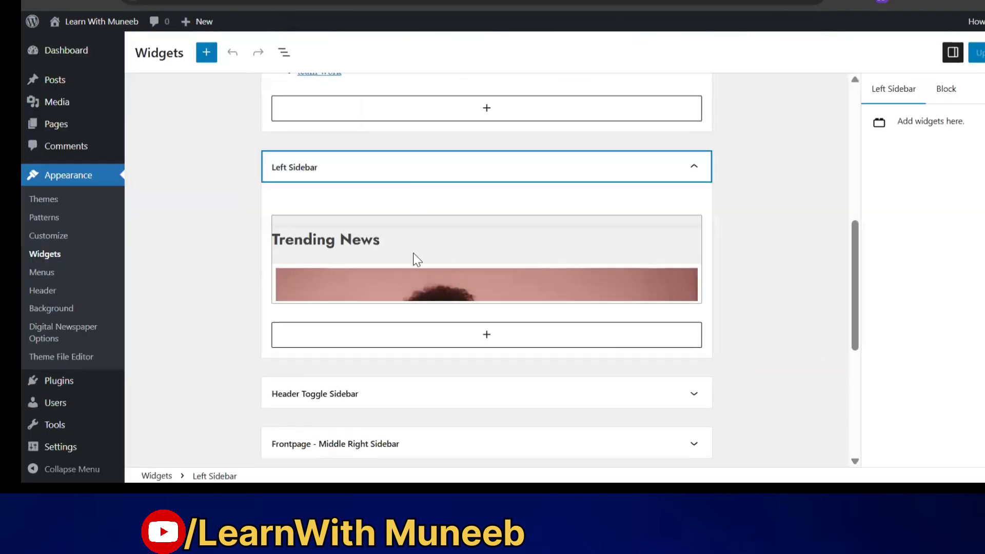
# Expand the Header Toggle Sidebar widget area and look over the neighbouring widget areas.
pyautogui.scroll(-3, 414, 254)
pyautogui.click(488, 238)
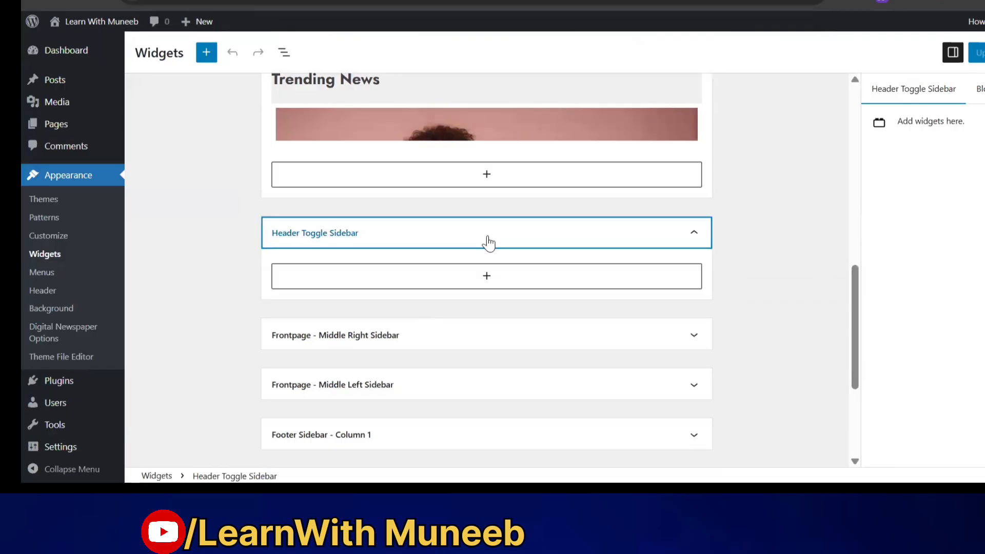
pyautogui.scroll(5, 488, 243)
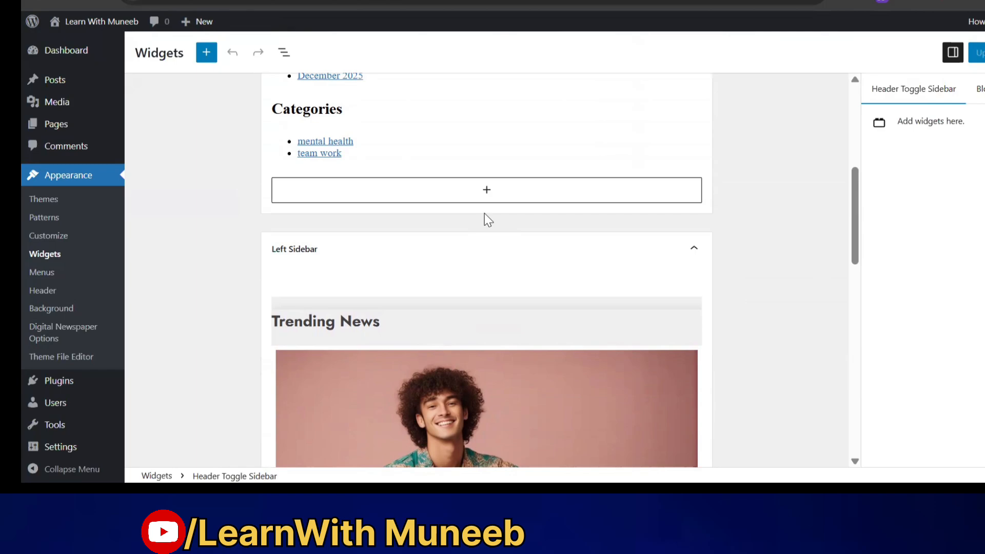
pyautogui.scroll(-10, 528, 260)
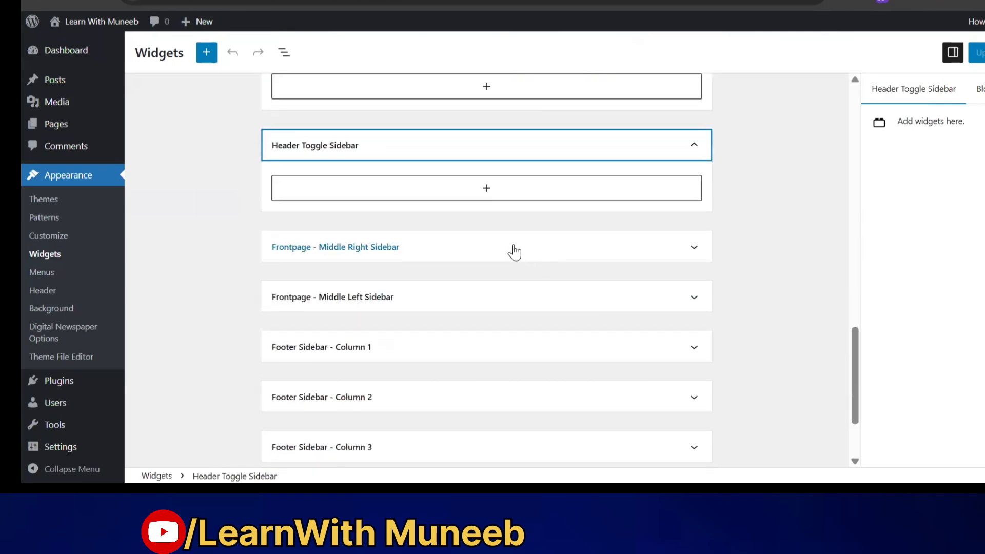
pyautogui.click(466, 196)
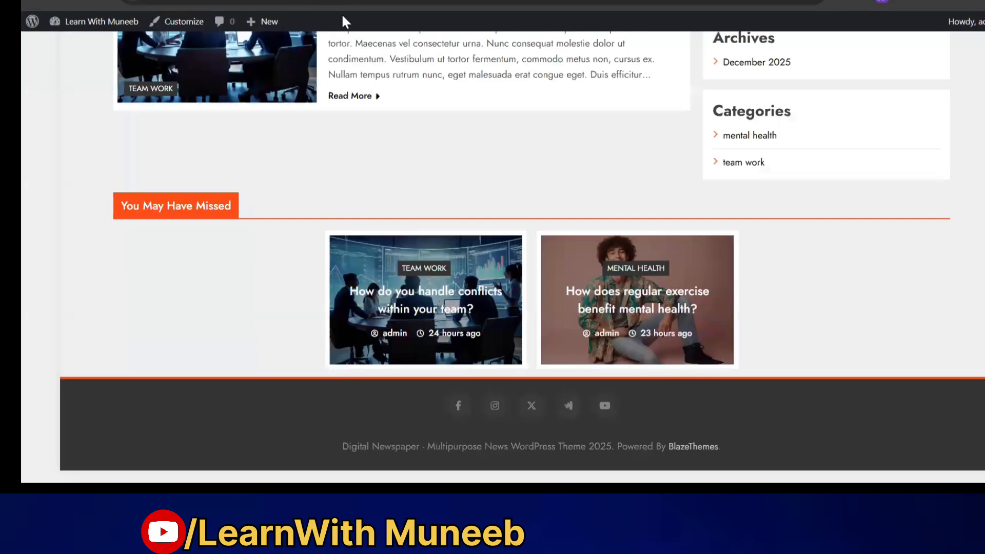
# Open the header's toggle sidebar on the live homepage to check its content, and close it again.
pyautogui.scroll(15, 336, 204)
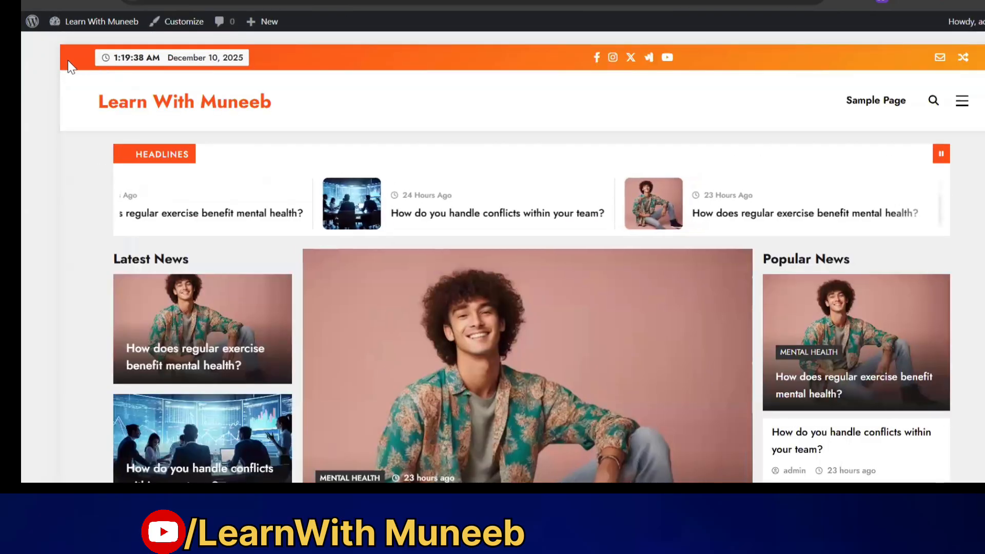
pyautogui.click(960, 101)
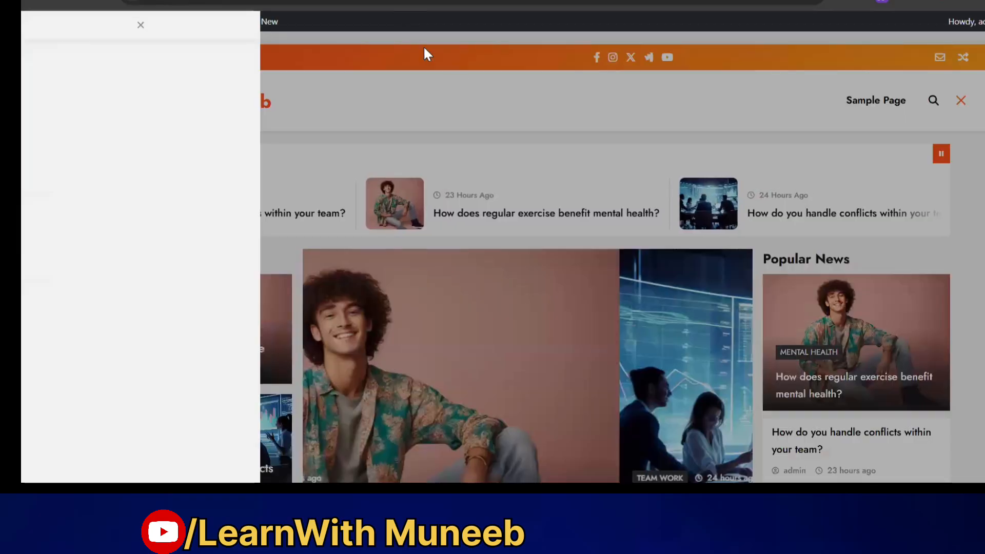
pyautogui.click(137, 29)
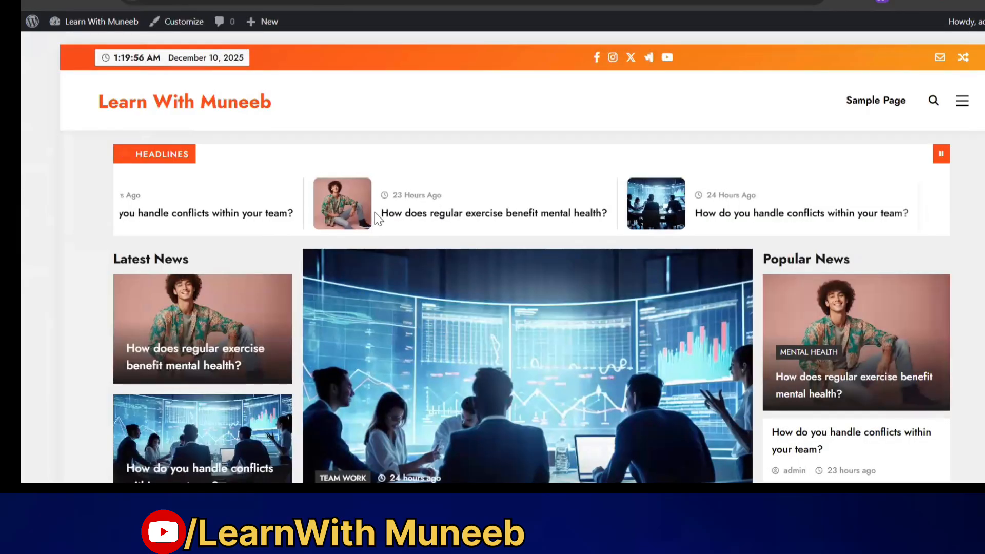
# In the customizer's Global Animation / Hover Effects settings, set the post title hover effect to Effect Two and the image hover effect to Effect One.
pyautogui.scroll(-12, 374, 218)
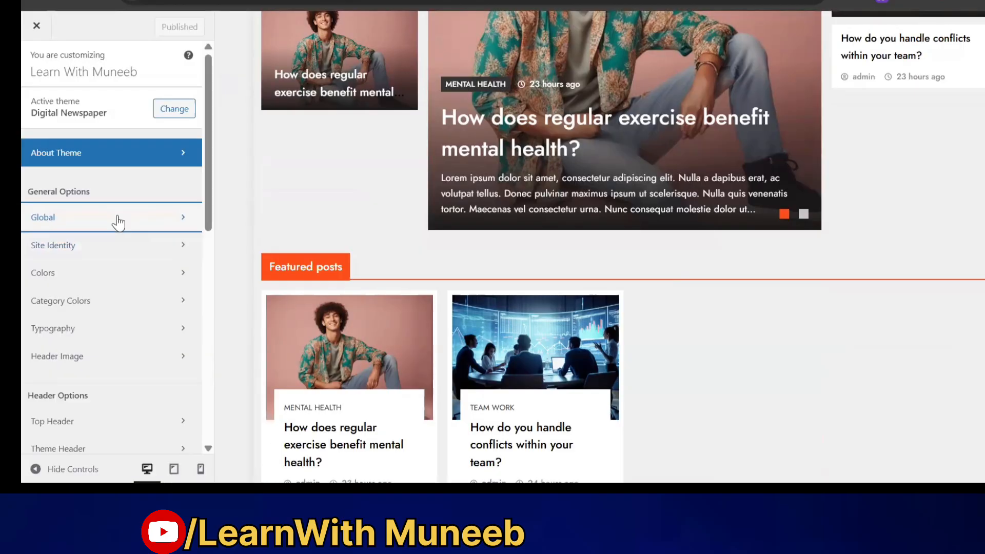
pyautogui.click(115, 218)
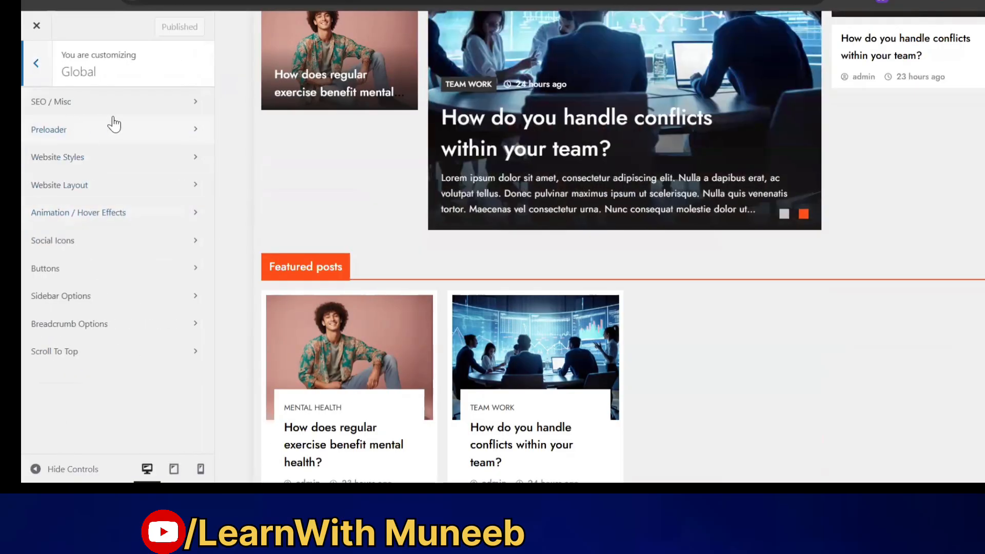
pyautogui.click(36, 64)
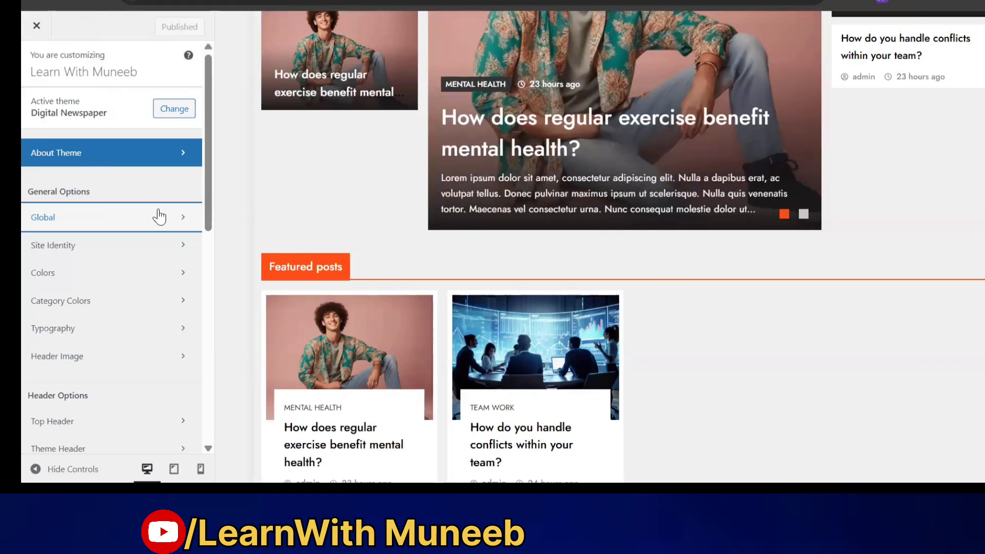
pyautogui.click(159, 217)
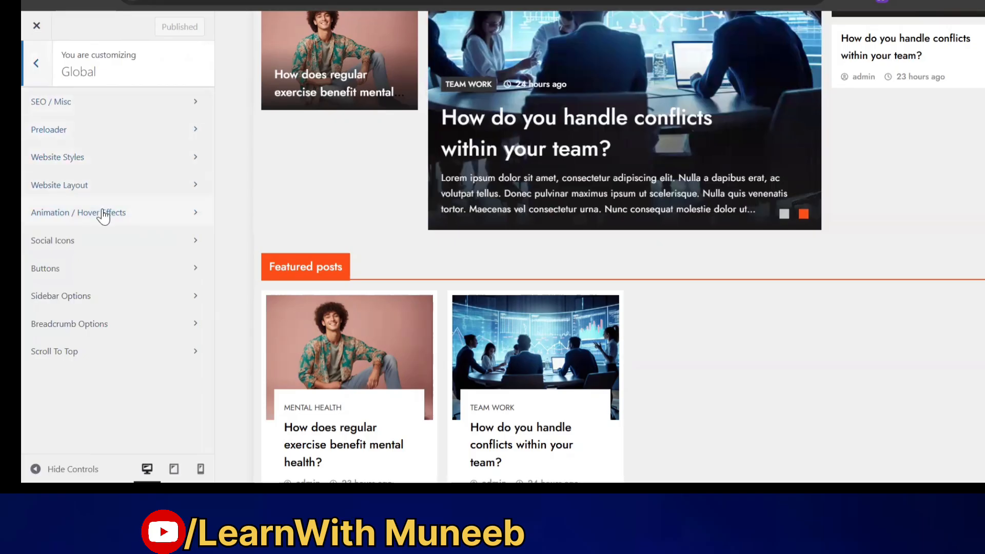
pyautogui.click(105, 216)
pyautogui.click(119, 170)
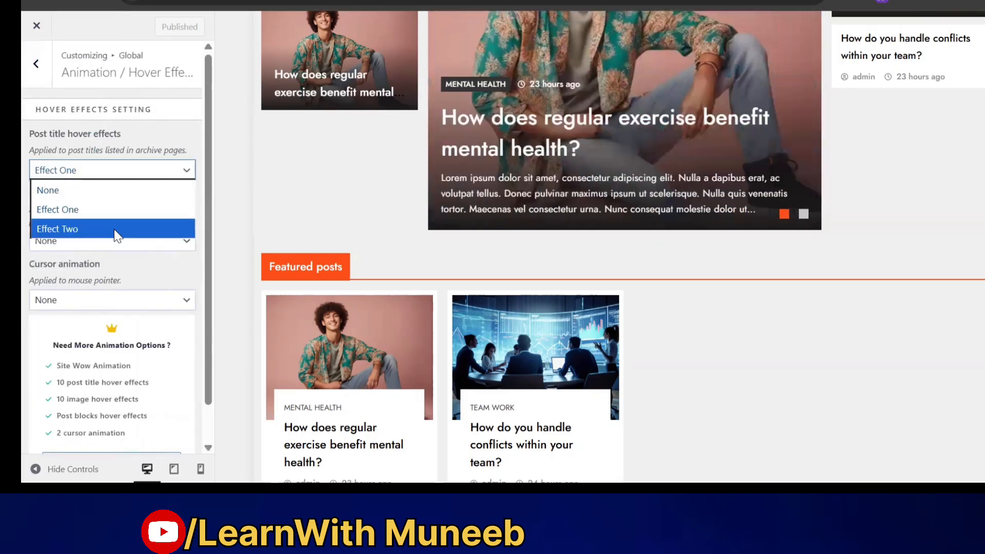
pyautogui.click(117, 229)
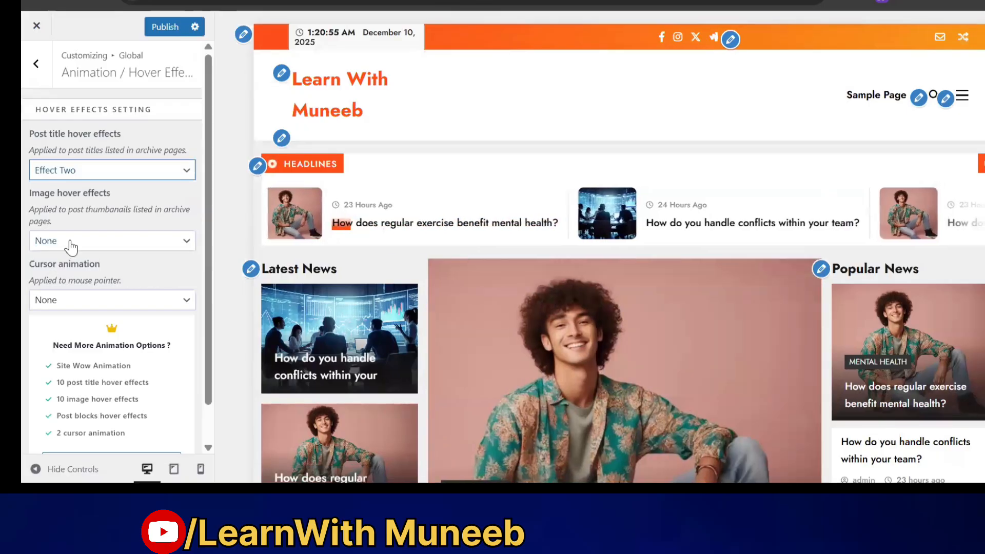
pyautogui.click(109, 302)
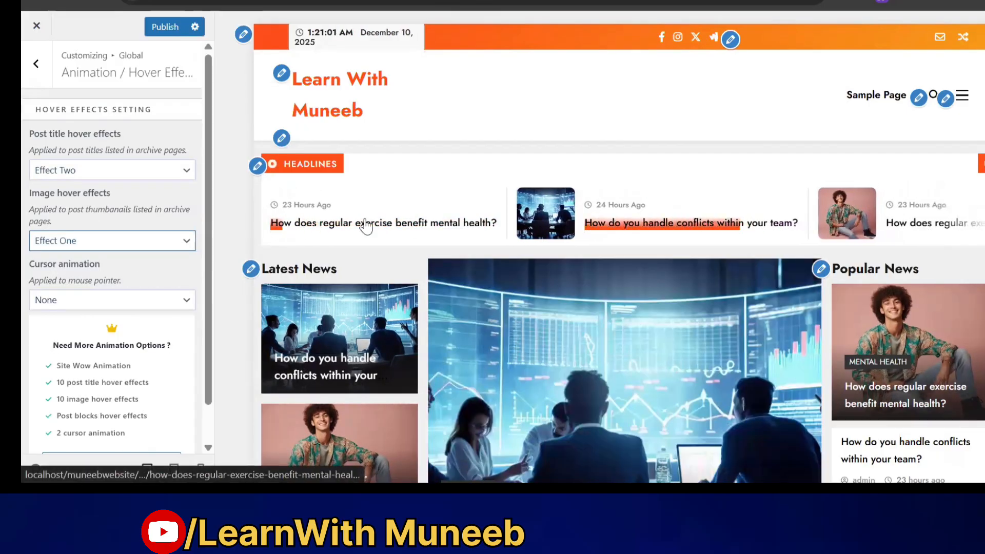
# Try Effect One as the post title hover effect on the main banner preview, and switch back to Effect Two.
pyautogui.scroll(-1, 189, 214)
pyautogui.scroll(-5, 462, 287)
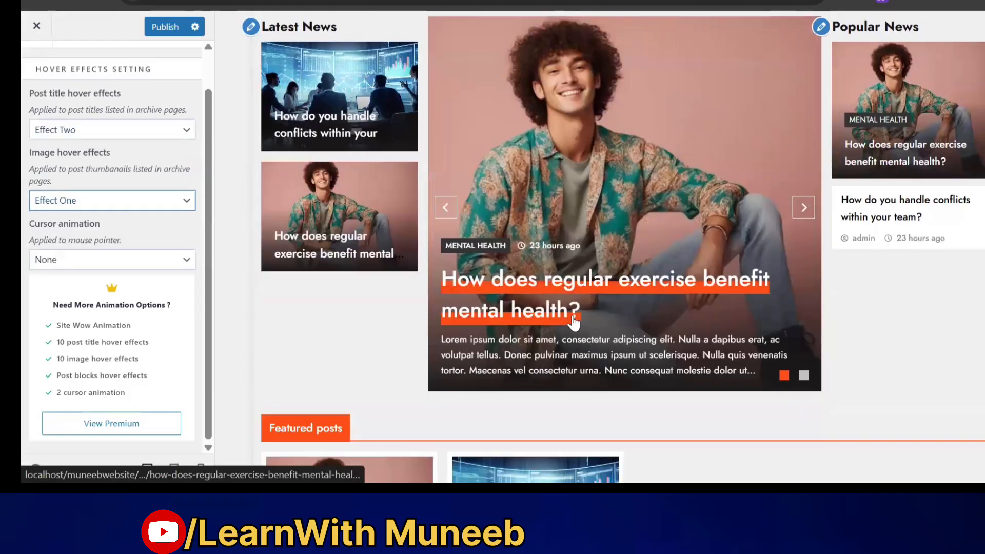
pyautogui.click(158, 130)
pyautogui.click(81, 165)
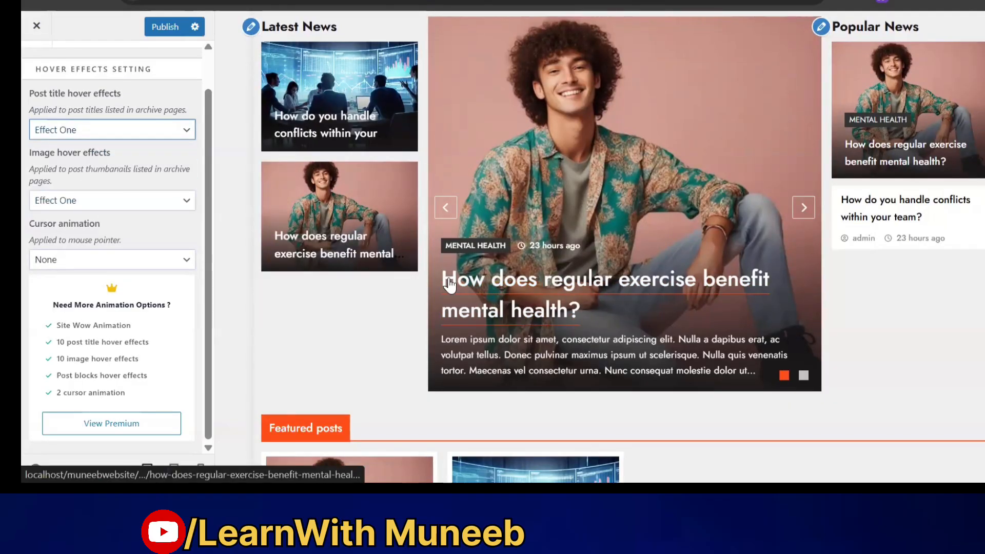
pyautogui.click(125, 132)
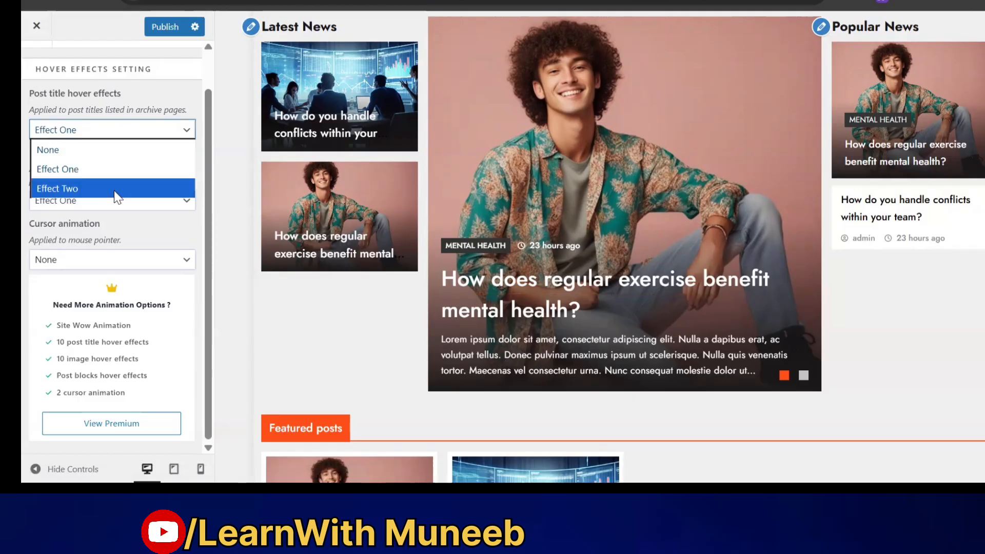
pyautogui.click(82, 186)
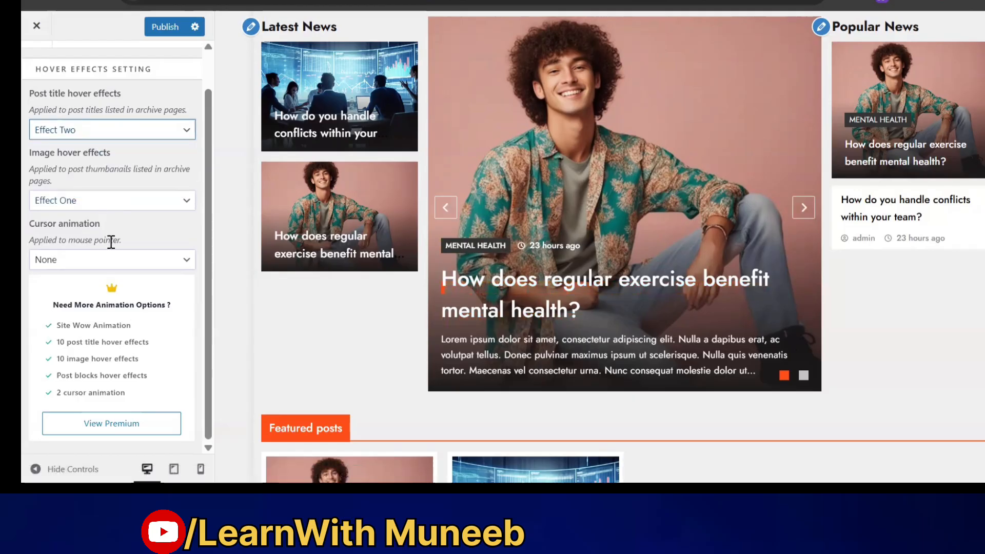
# Keep the image hover effect at Effect One and set the cursor animation to Animation 1.
pyautogui.click(118, 201)
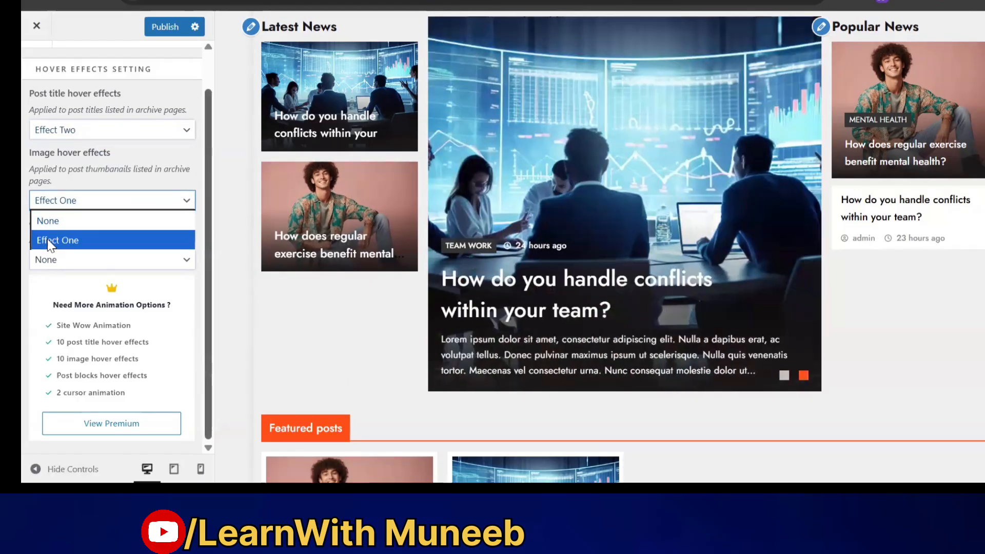
pyautogui.click(630, 149)
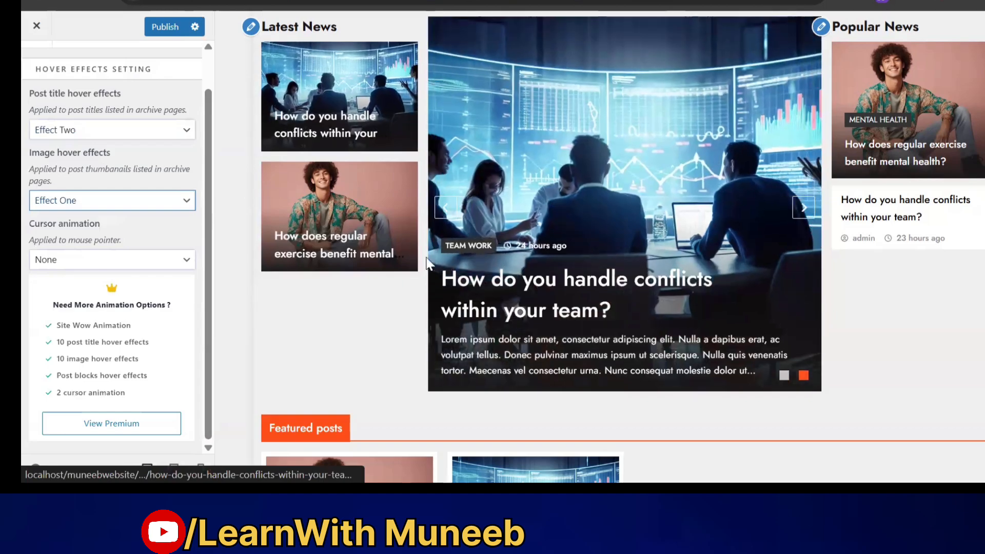
pyautogui.click(94, 272)
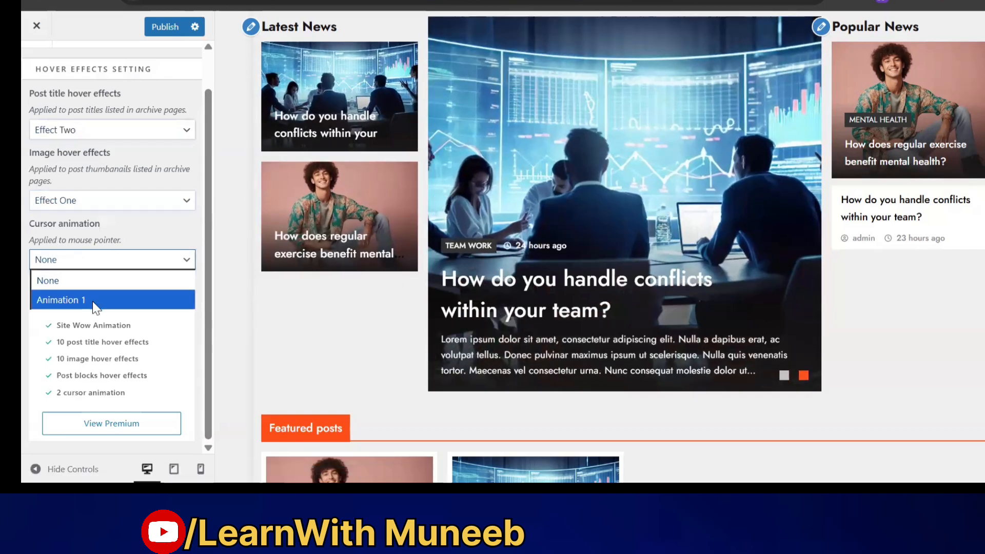
pyautogui.click(92, 297)
pyautogui.scroll(-2, 334, 212)
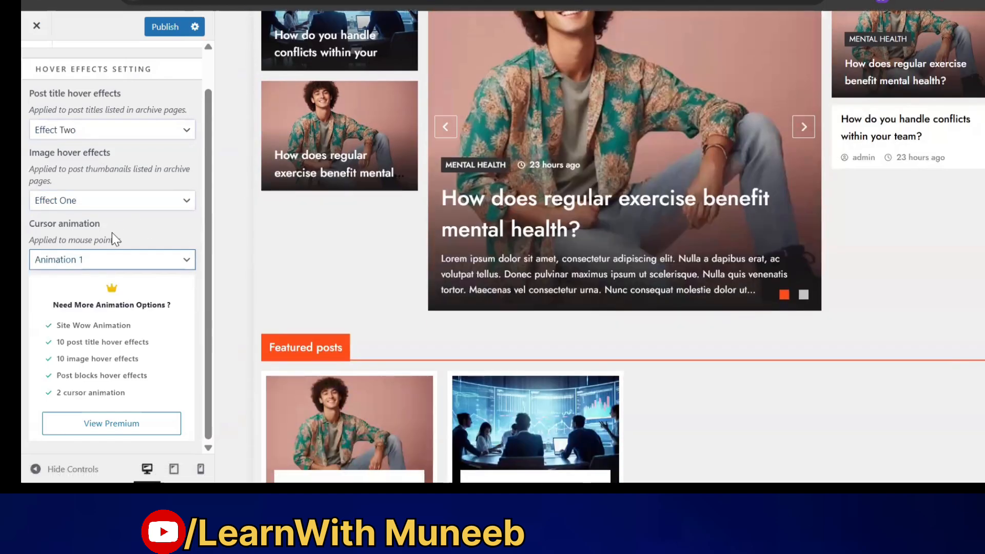
pyautogui.scroll(1, 155, 110)
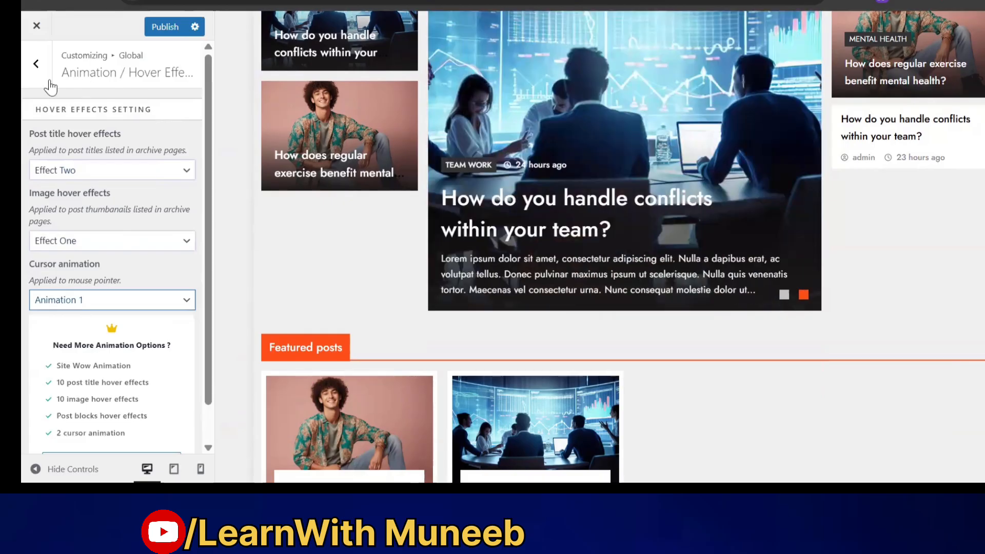
# In the Global Website Layout settings, compare the boxed and full-width website layouts and choose full width.
pyautogui.click(34, 71)
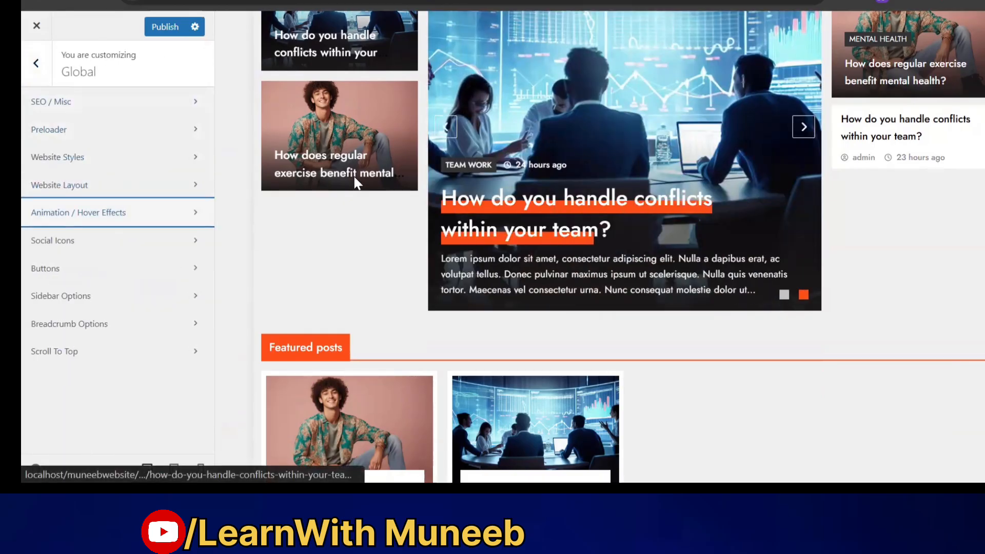
pyautogui.click(88, 188)
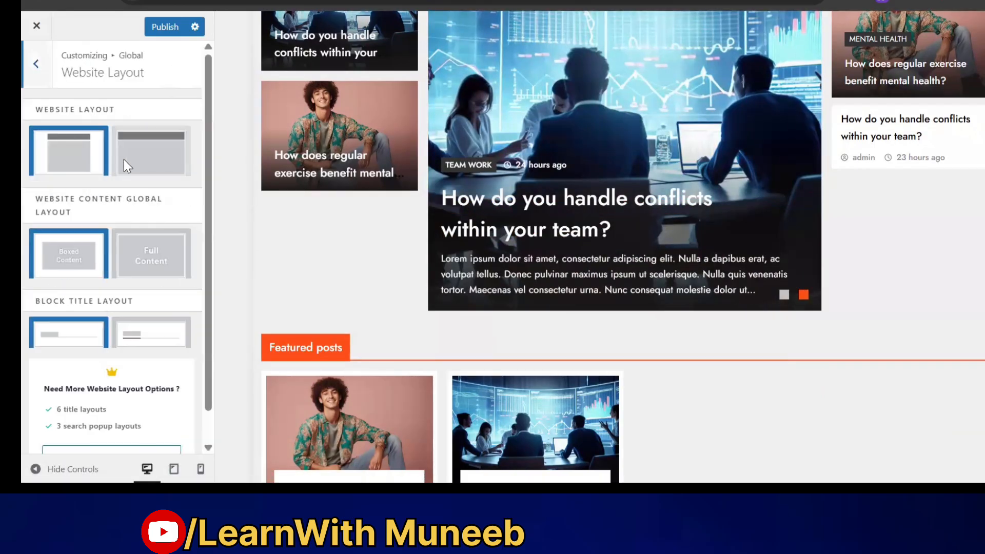
pyautogui.click(145, 149)
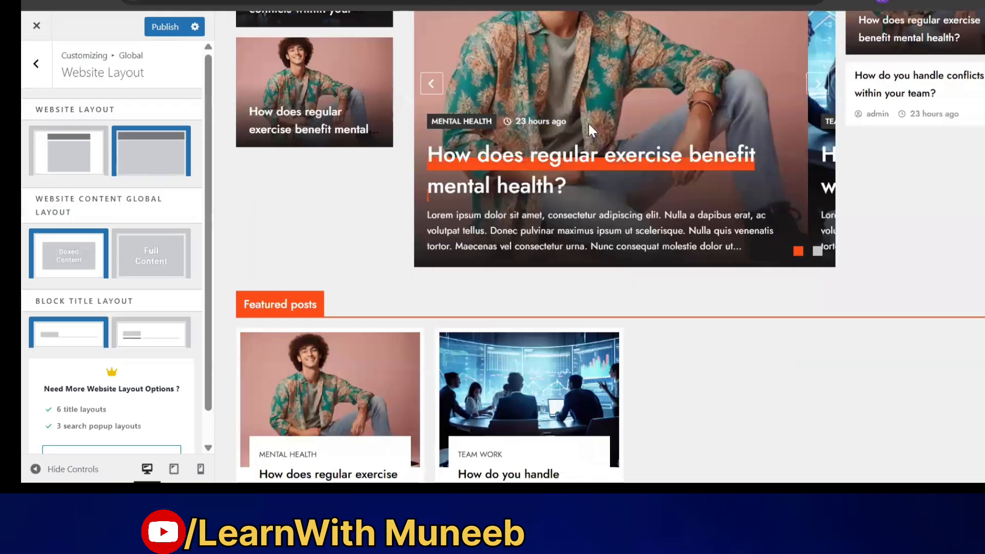
pyautogui.scroll(5, 588, 122)
pyautogui.scroll(1, 404, 123)
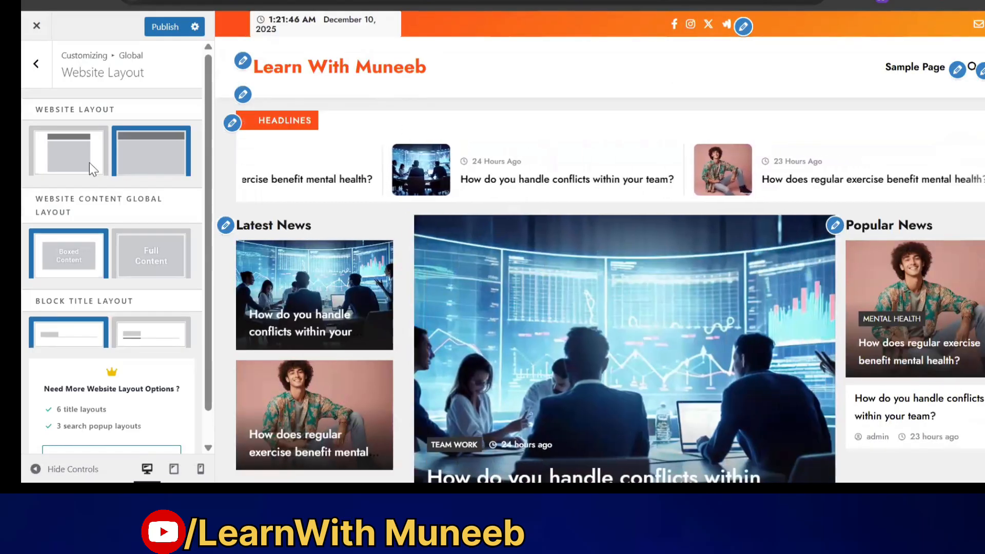
pyautogui.click(89, 162)
pyautogui.click(158, 136)
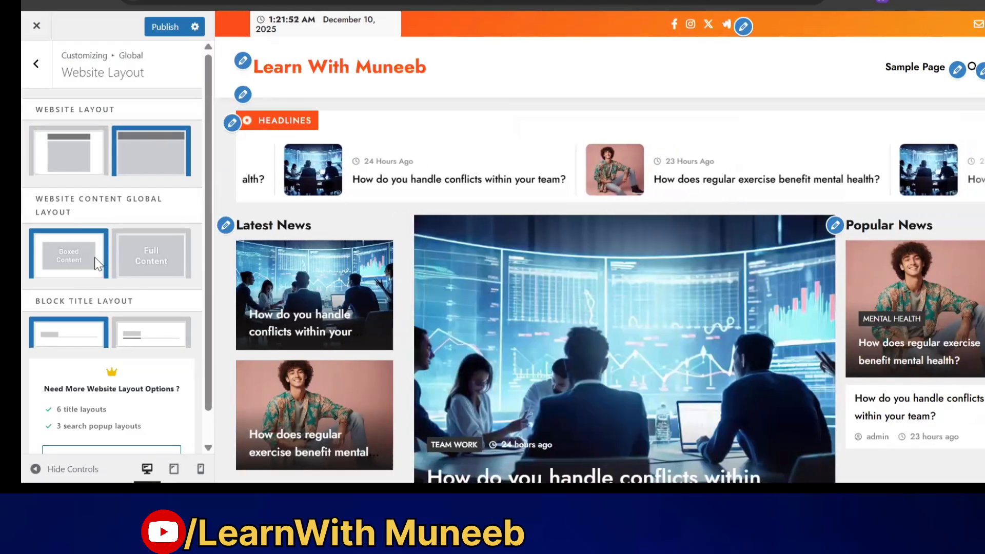
# Set the website content global layout to Full Content and check the front-page sections in the preview.
pyautogui.click(143, 251)
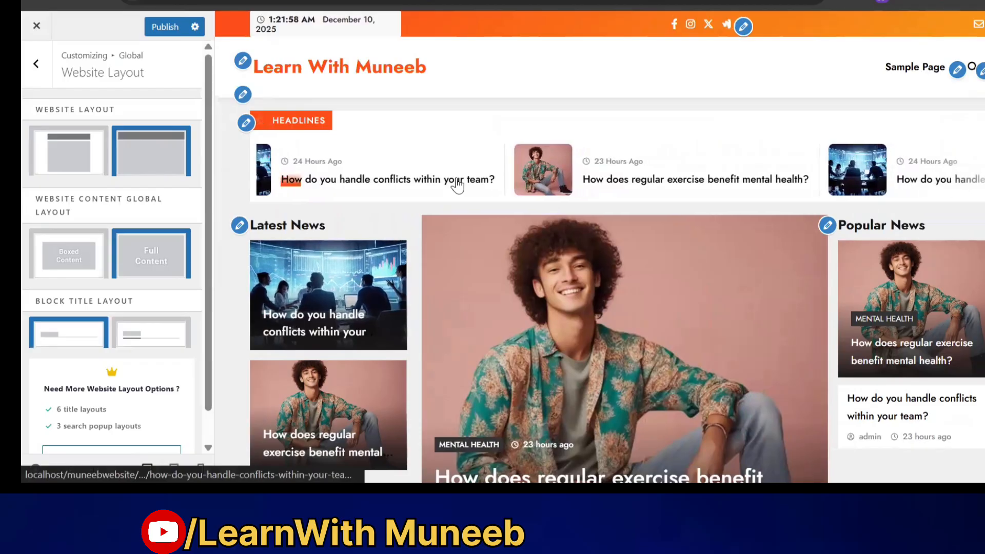
pyautogui.scroll(-3, 457, 185)
pyautogui.scroll(3, 457, 185)
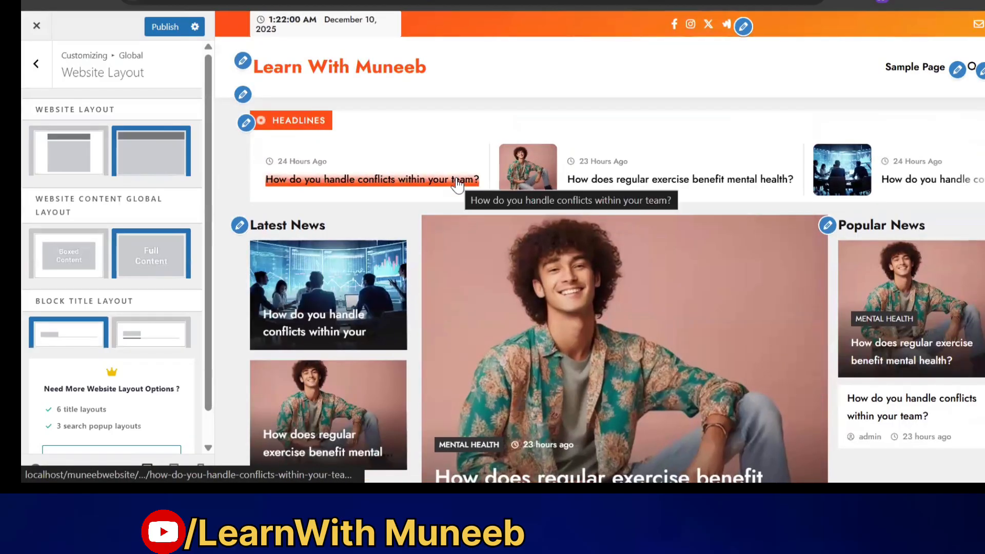
pyautogui.scroll(-10, 457, 185)
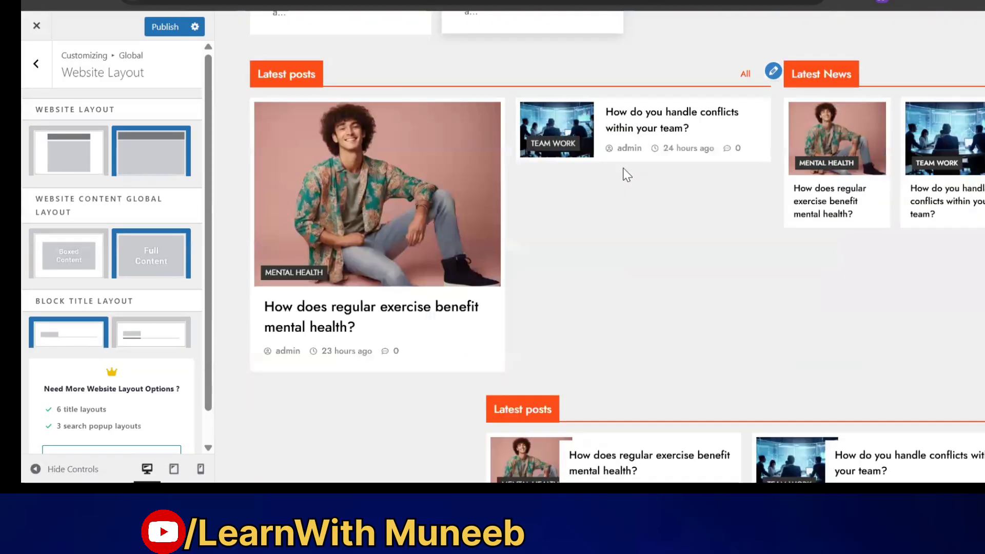
pyautogui.scroll(1, 220, 186)
pyautogui.scroll(-1, 100, 284)
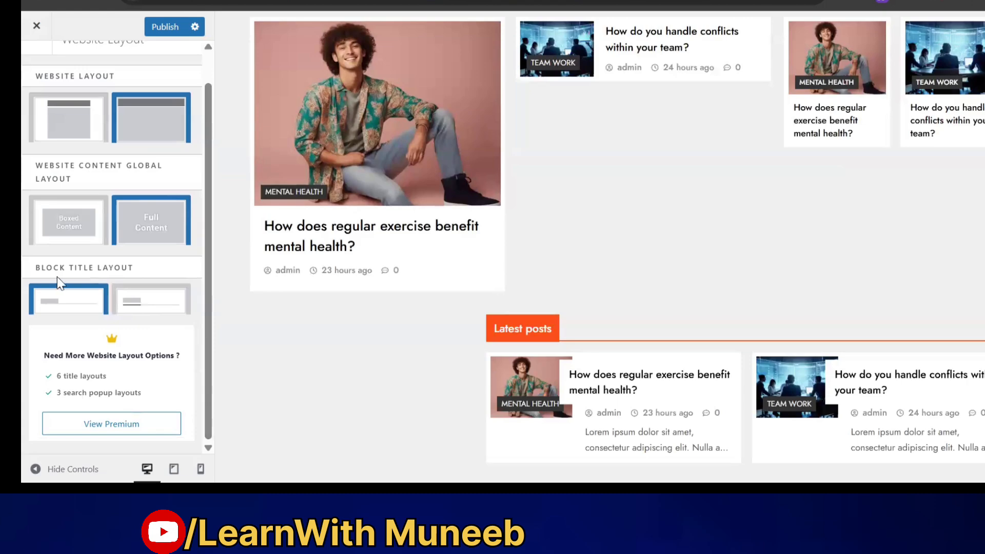
# Compare both block title layouts, choose the underlined title style, and check the section headings down the previewed homepage.
pyautogui.click(64, 307)
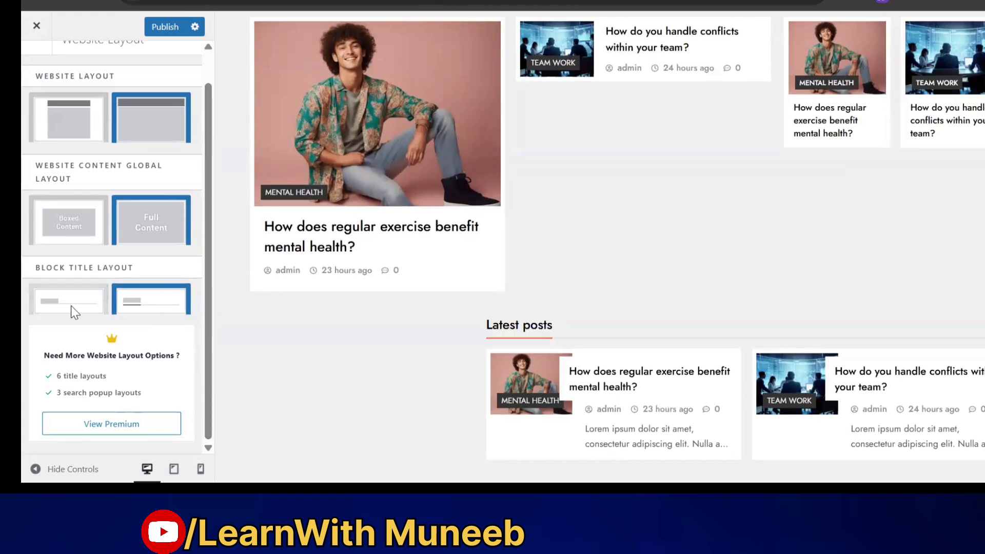
pyautogui.click(71, 306)
pyautogui.scroll(5, 414, 205)
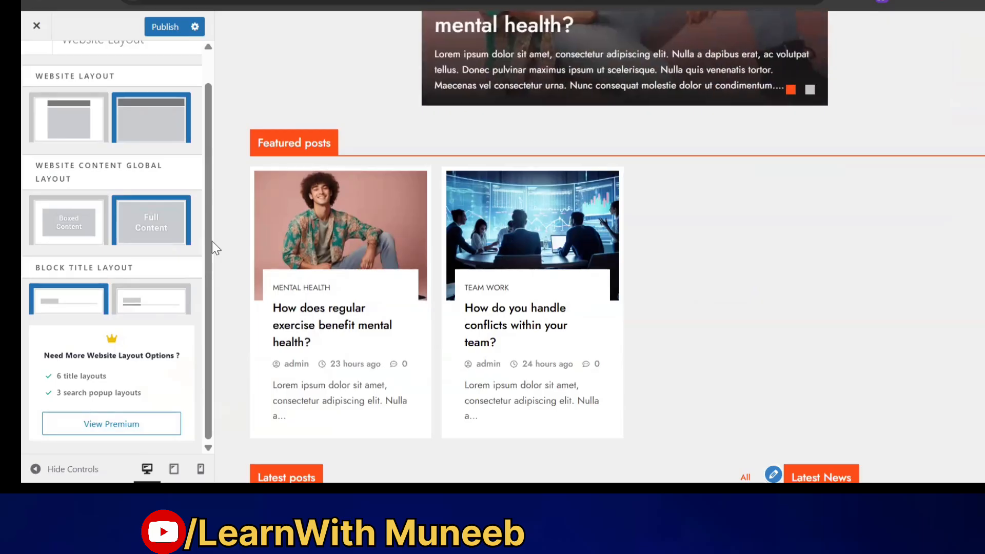
pyautogui.click(138, 308)
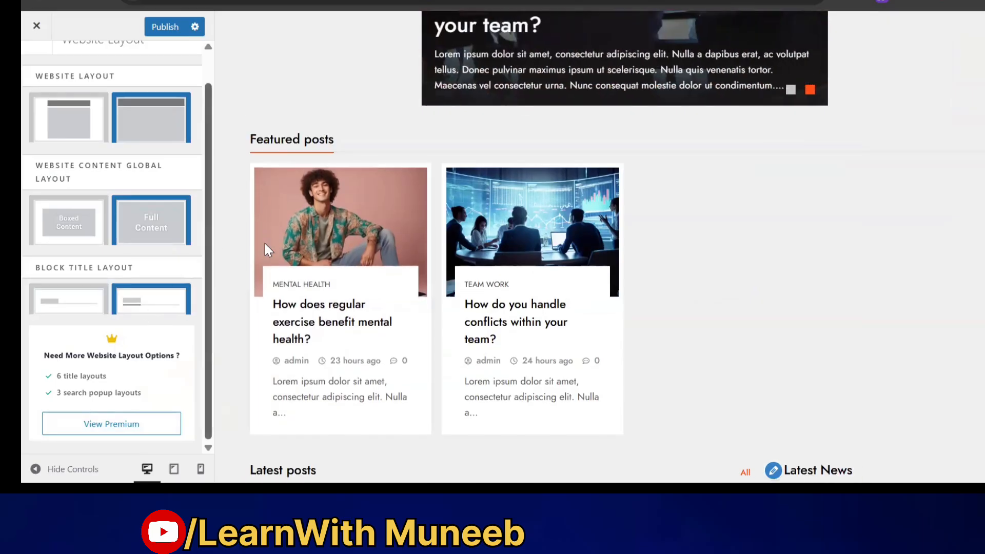
pyautogui.scroll(8, 352, 201)
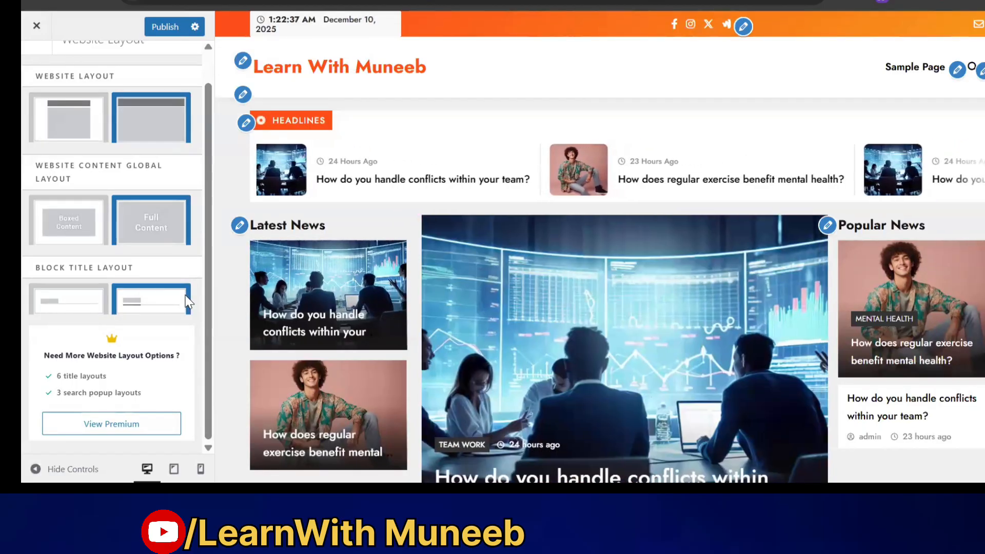
pyautogui.scroll(-5, 373, 265)
pyautogui.scroll(-10, 373, 263)
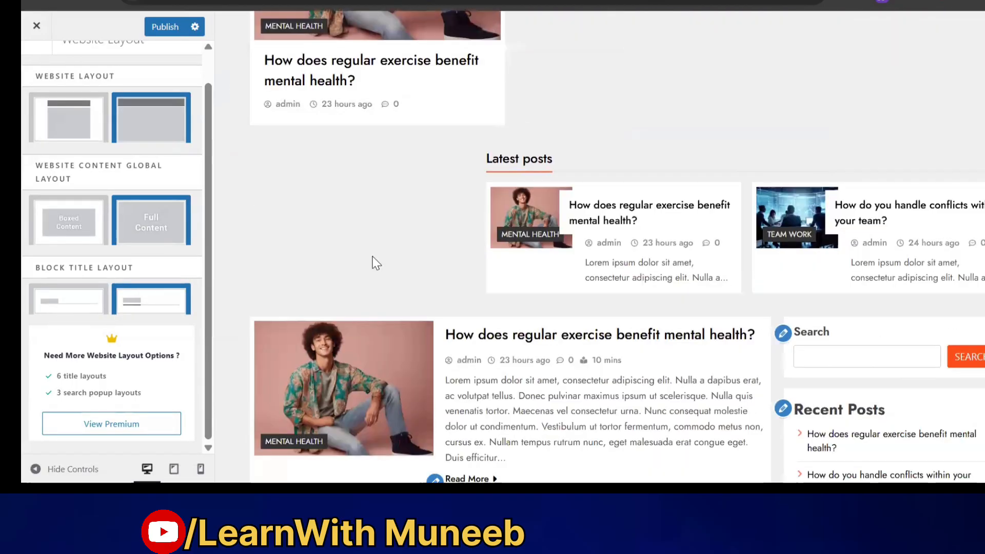
pyautogui.scroll(12, 374, 159)
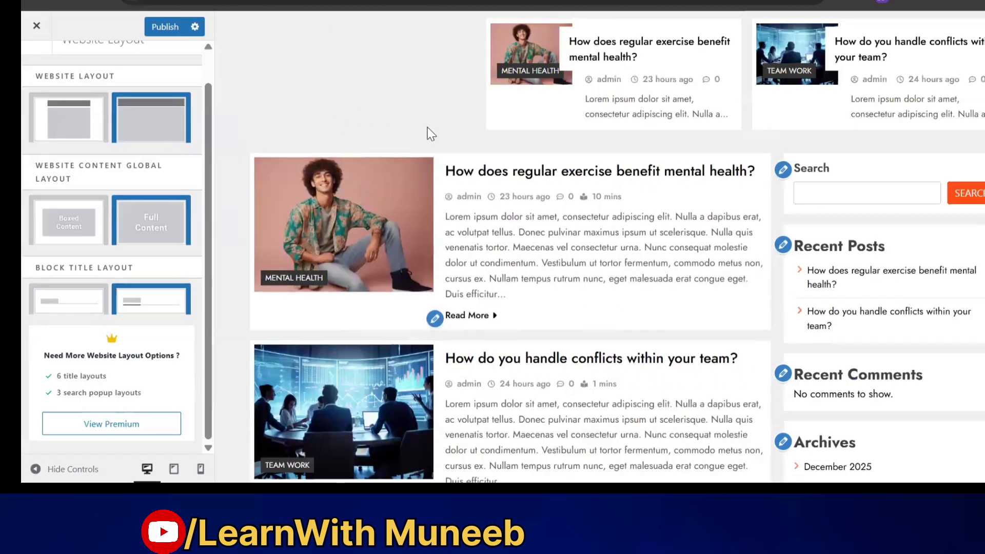
pyautogui.scroll(3, 485, 168)
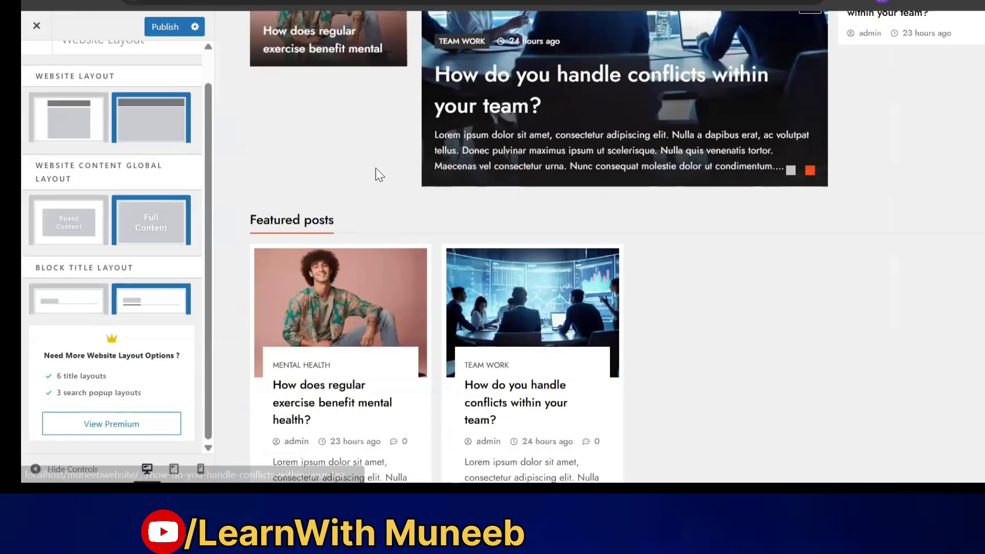
pyautogui.scroll(-2, 376, 174)
# Cancel leaving the customizer to keep the unsaved changes, and review the Global Animation / Hover Effects settings.
pyautogui.click(36, 25)
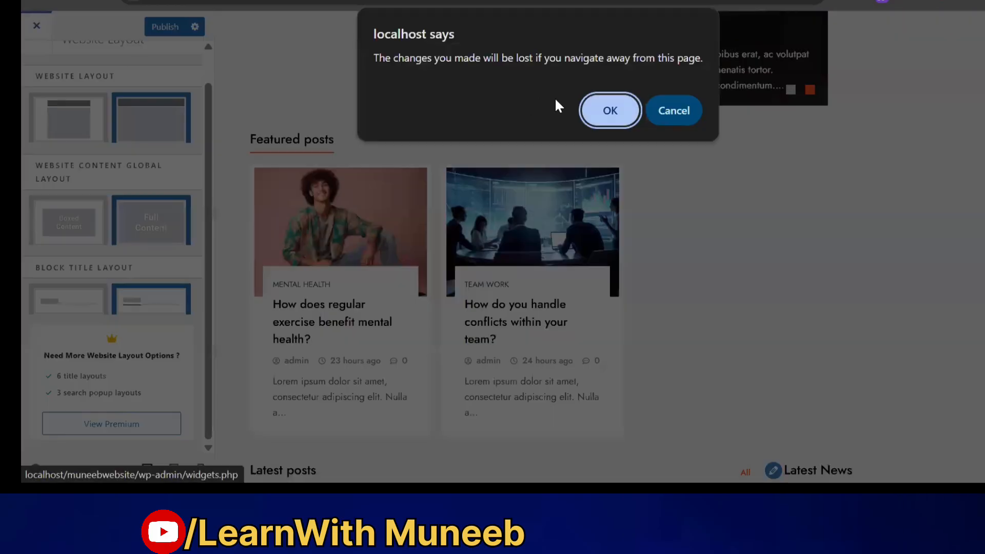
pyautogui.click(673, 111)
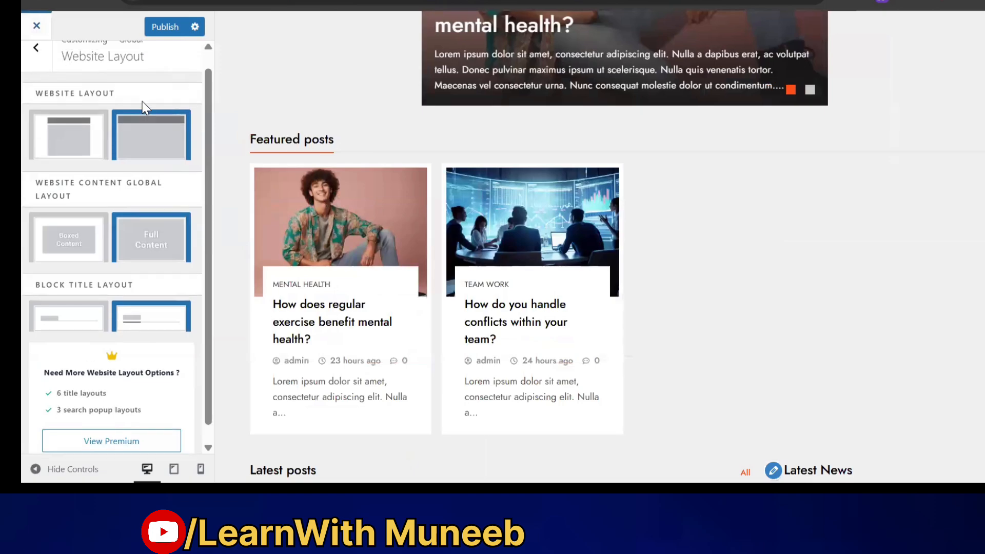
pyautogui.click(36, 68)
pyautogui.click(135, 216)
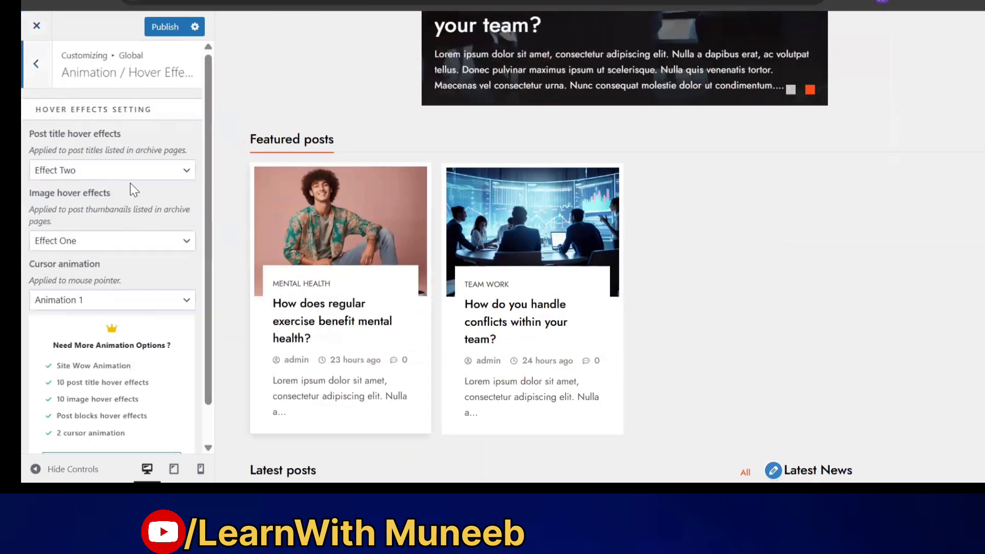
pyautogui.scroll(3, 62, 83)
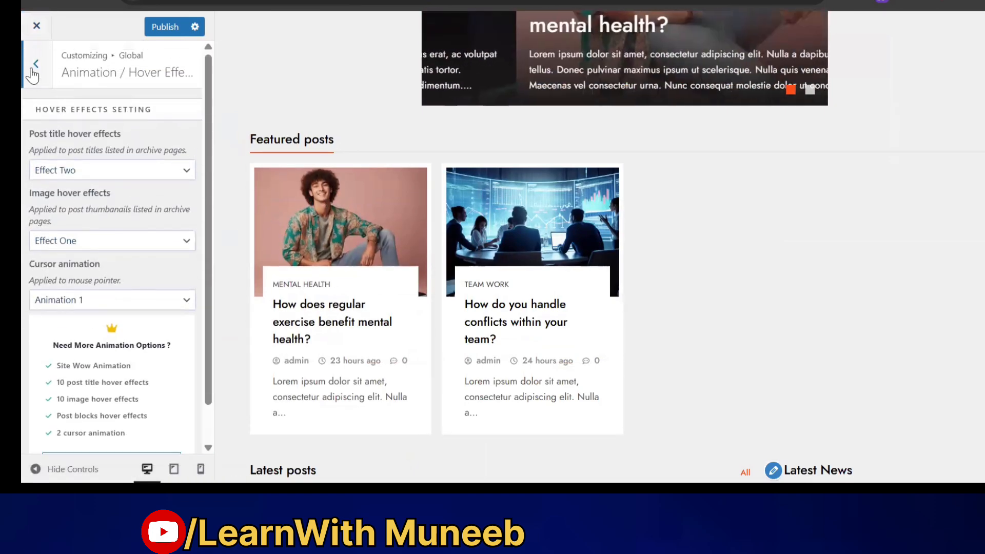
# Open the Global Social Icons settings and keep the social icon links set to Open link in new tab.
pyautogui.click(35, 63)
pyautogui.click(132, 243)
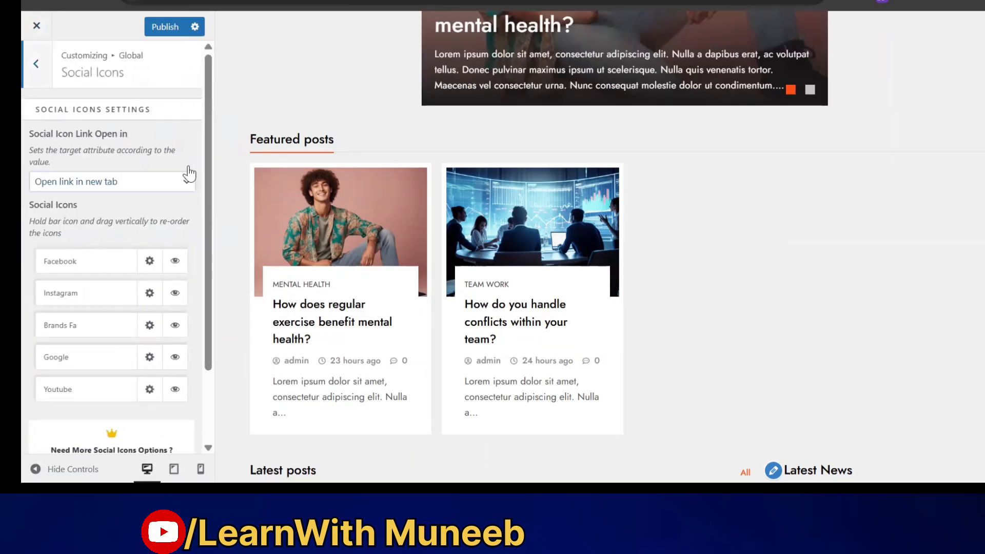
pyautogui.scroll(5, 904, 118)
pyautogui.scroll(3, 900, 110)
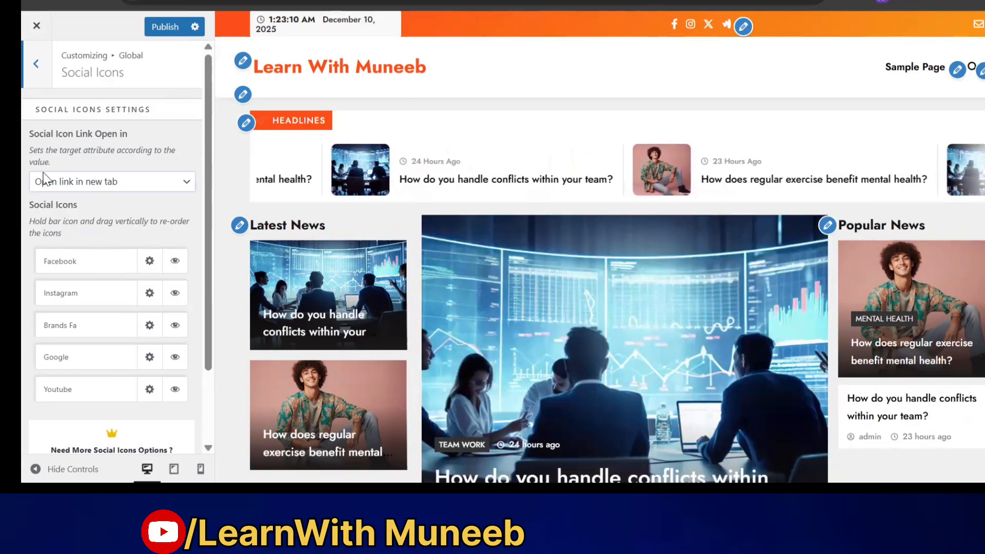
pyautogui.click(123, 193)
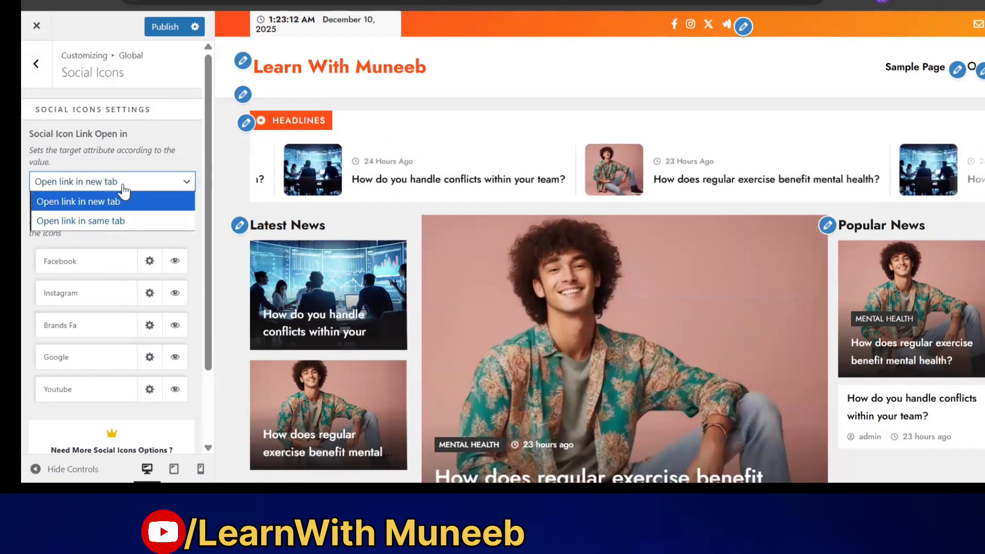
pyautogui.click(122, 200)
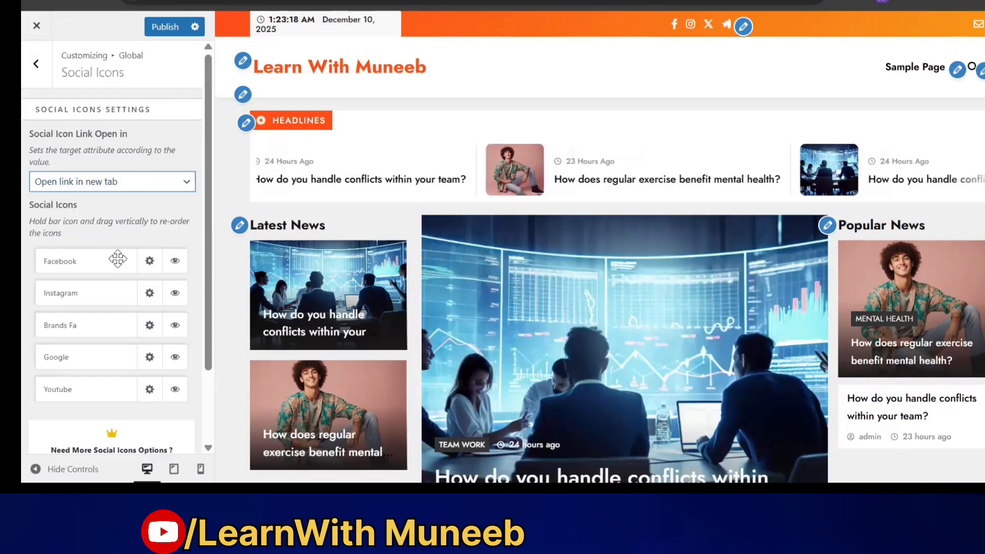
pyautogui.click(150, 262)
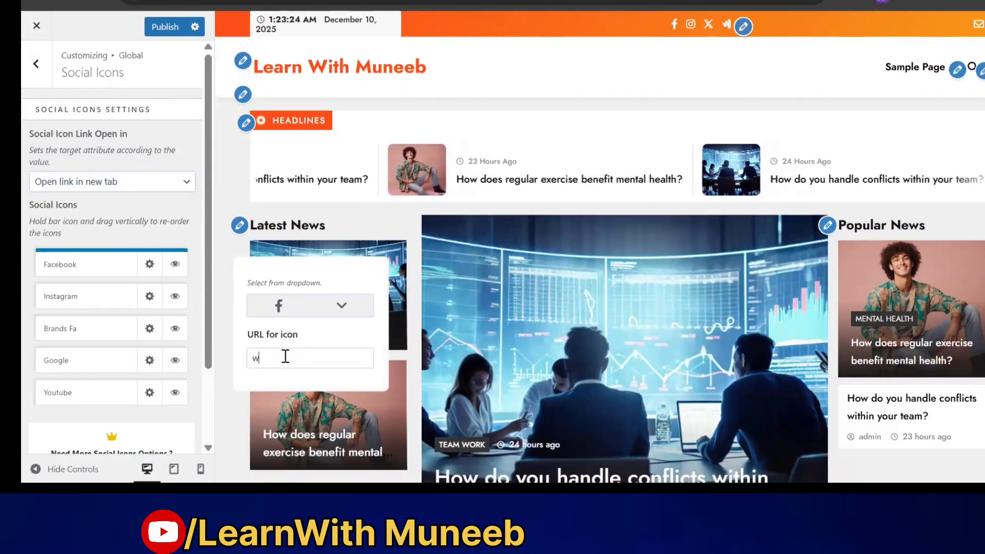
pyautogui.write('www.faceb')
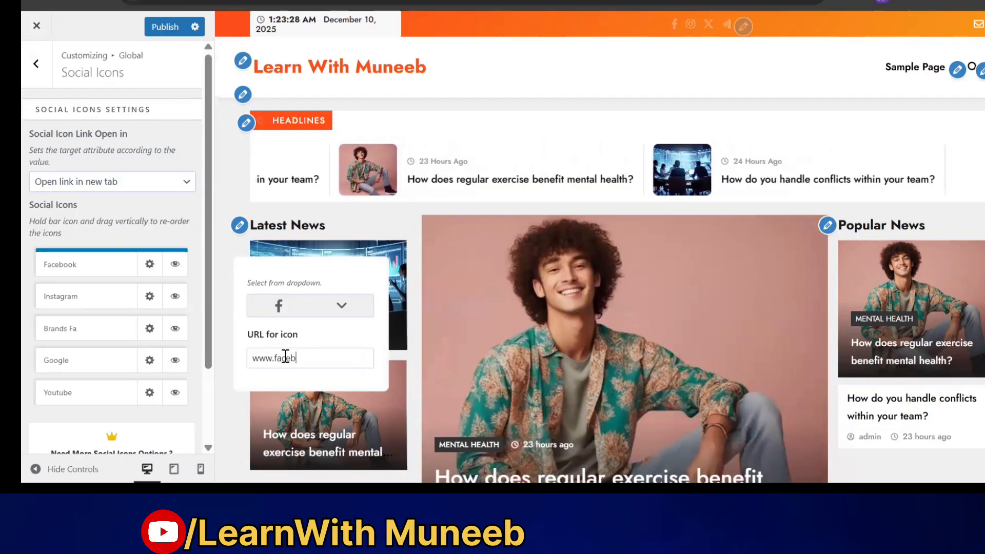
pyautogui.write('ook.com/')
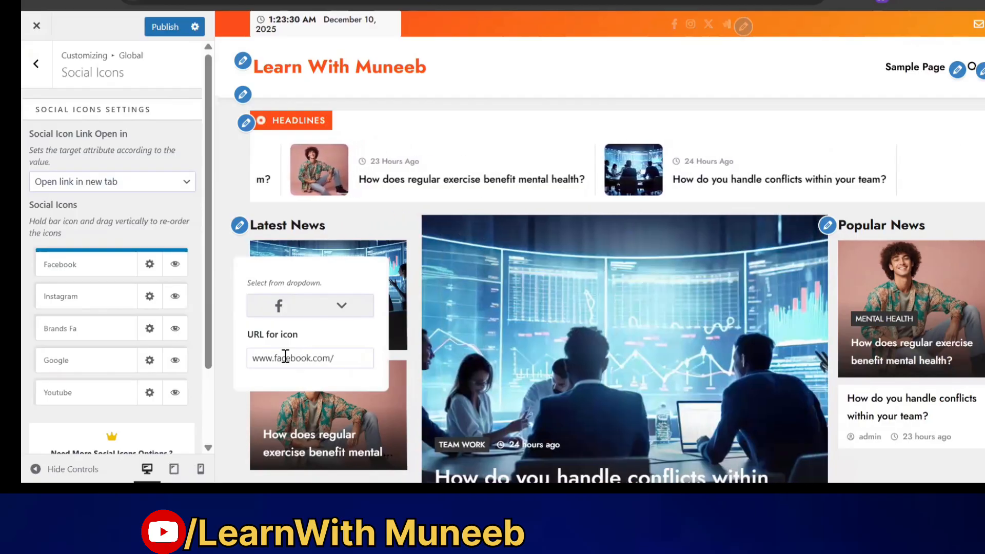
pyautogui.write('learnwithmuneeb')
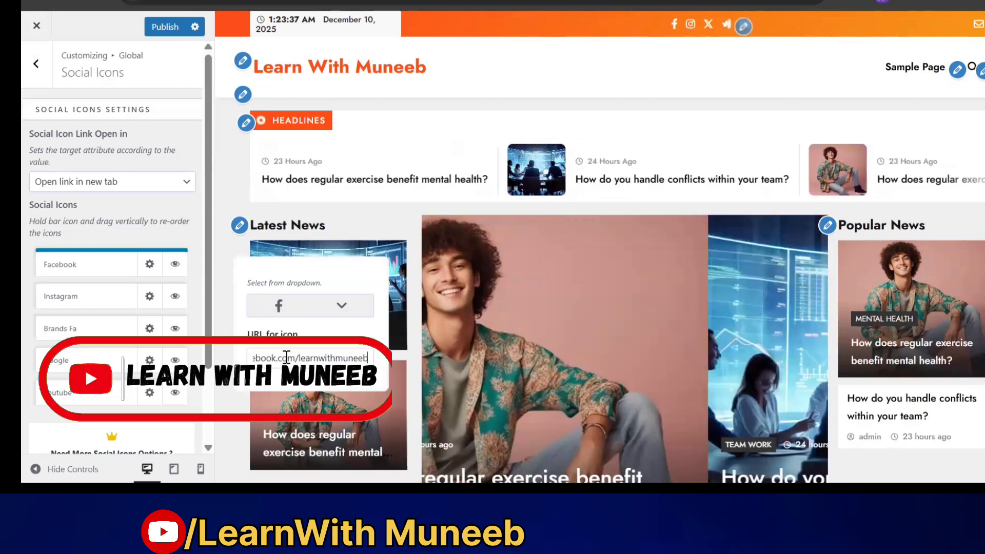
pyautogui.click(111, 261)
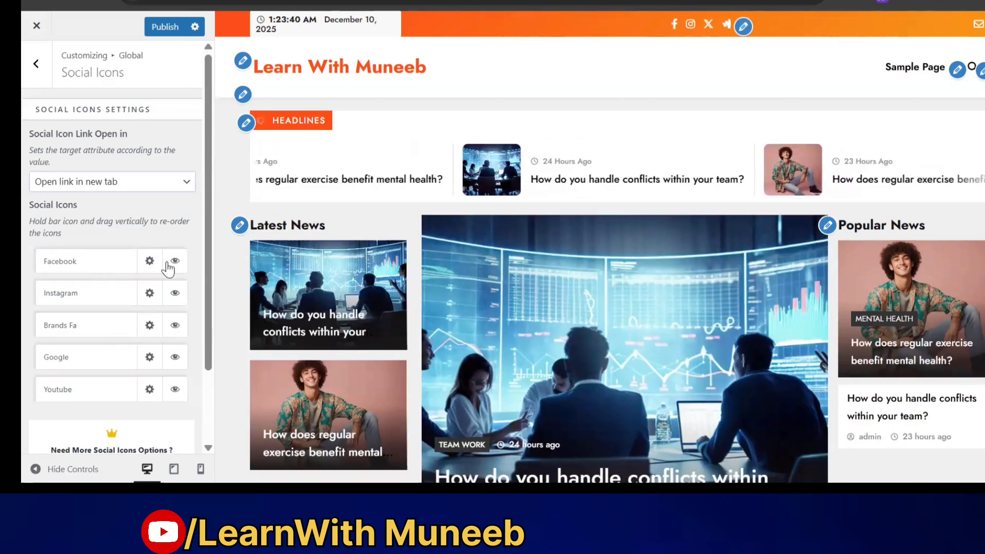
# Hide the Brands Fa and Google social icons, keeping Facebook, Instagram and Youtube shown.
pyautogui.click(149, 262)
pyautogui.click(120, 259)
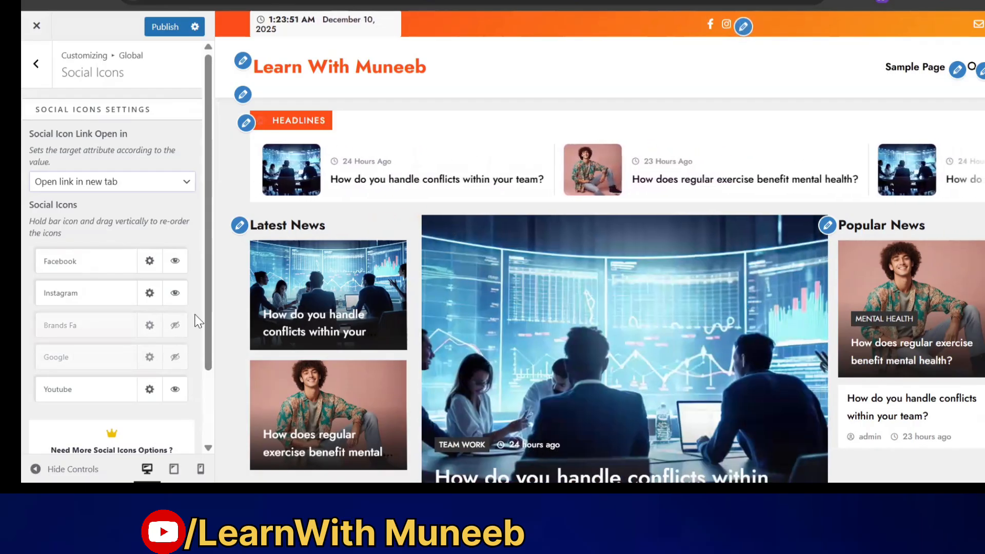
pyautogui.scroll(-2, 98, 336)
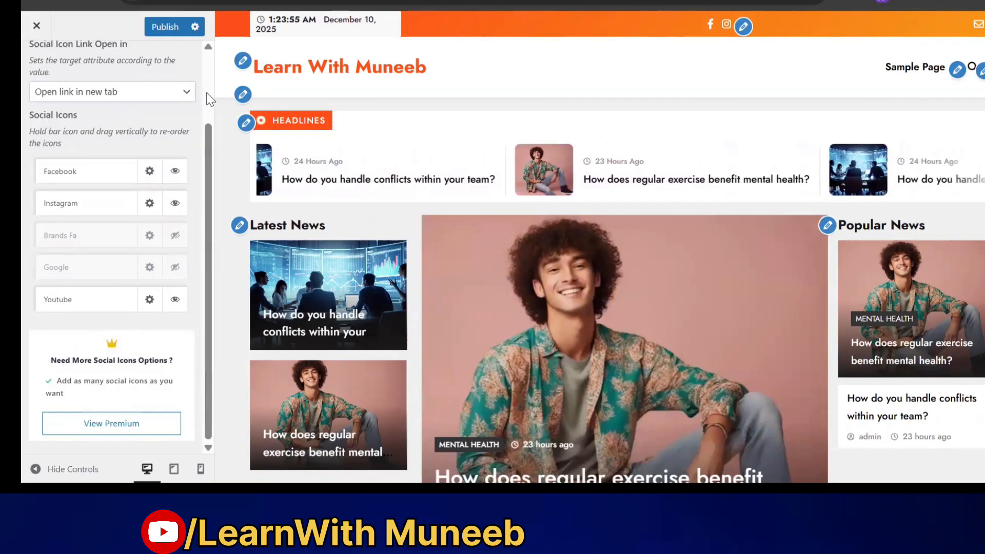
pyautogui.scroll(2, 143, 117)
# Leave the social icons settings and review the Global Buttons settings for the button label and custom CSS.
pyautogui.click(33, 69)
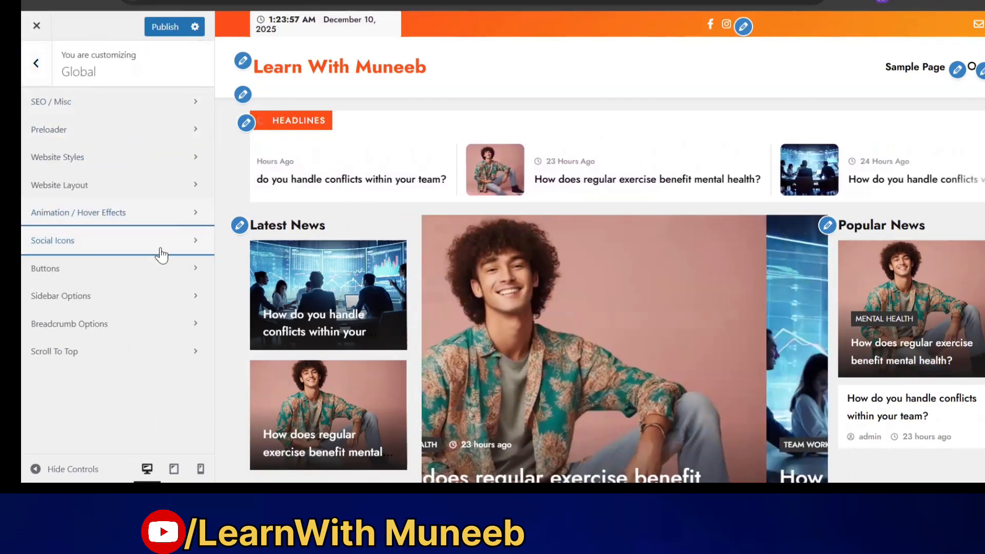
pyautogui.click(155, 272)
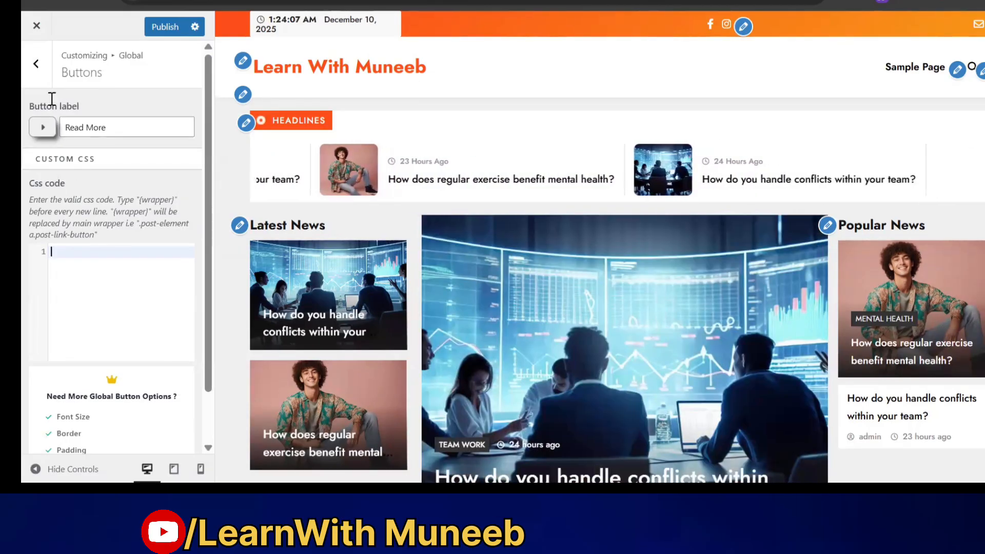
pyautogui.click(36, 69)
# Open the Global Sidebar Options and examine the frontpage, archive, post and page sidebar layouts against the previewed homepage.
pyautogui.click(162, 295)
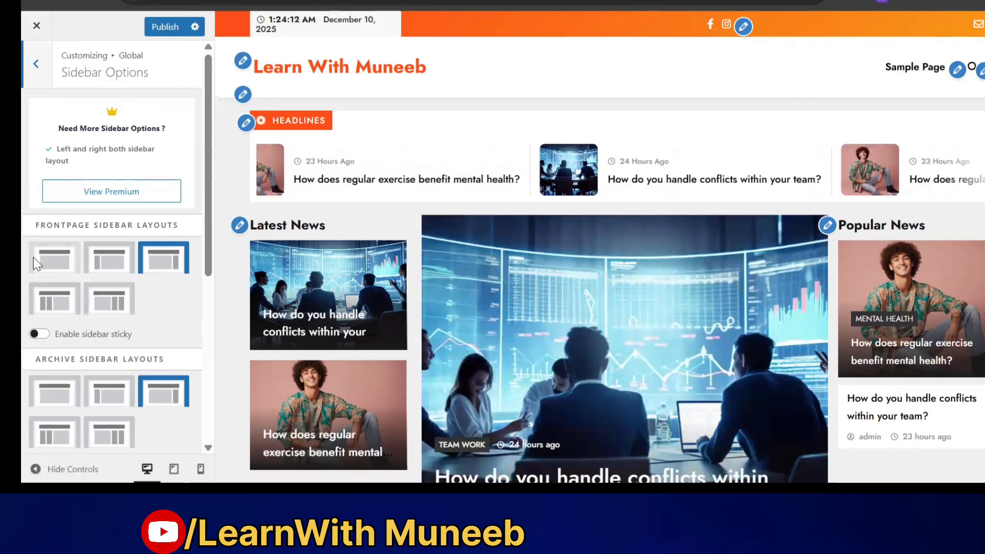
pyautogui.scroll(-2, 67, 298)
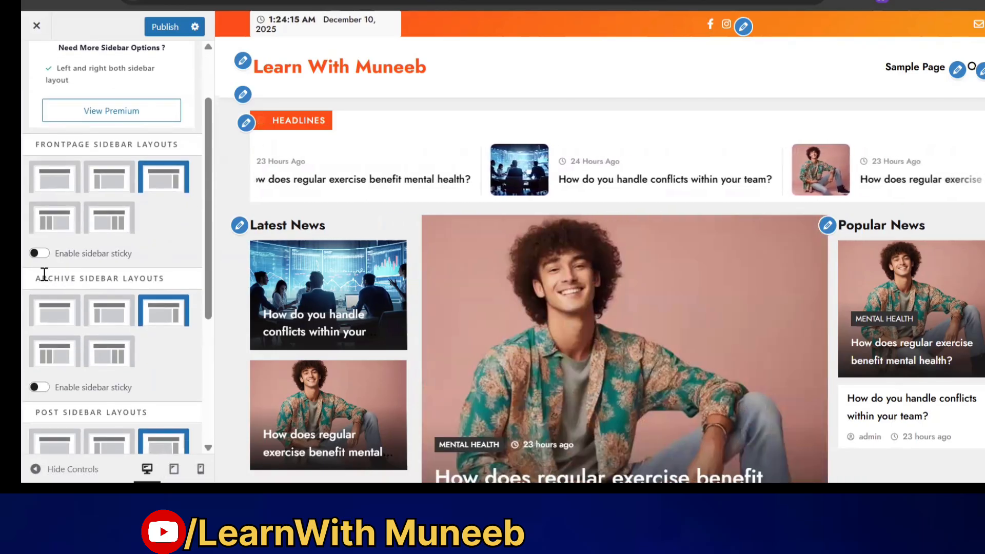
pyautogui.scroll(-3, 455, 165)
pyautogui.scroll(3, 456, 164)
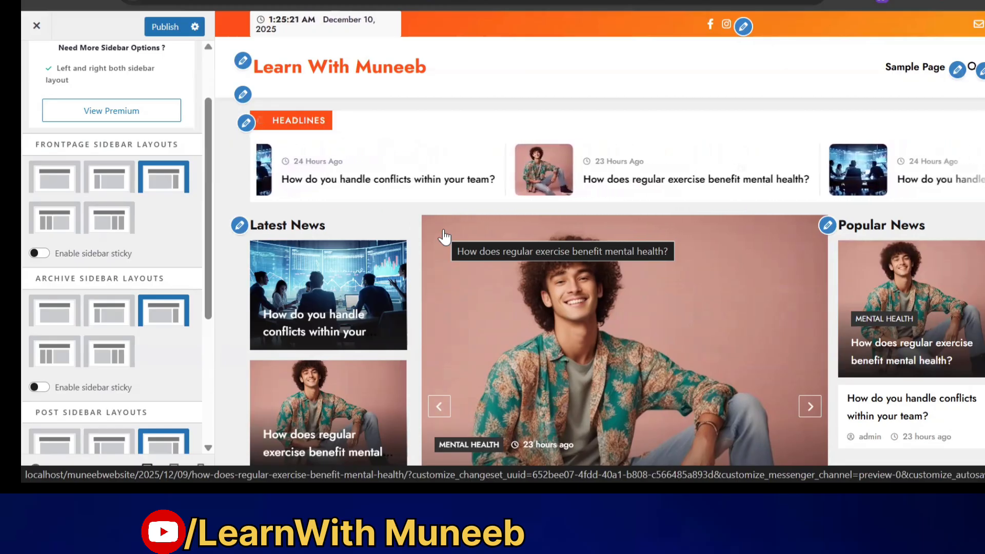
pyautogui.scroll(-5, 329, 154)
pyautogui.scroll(5, 332, 47)
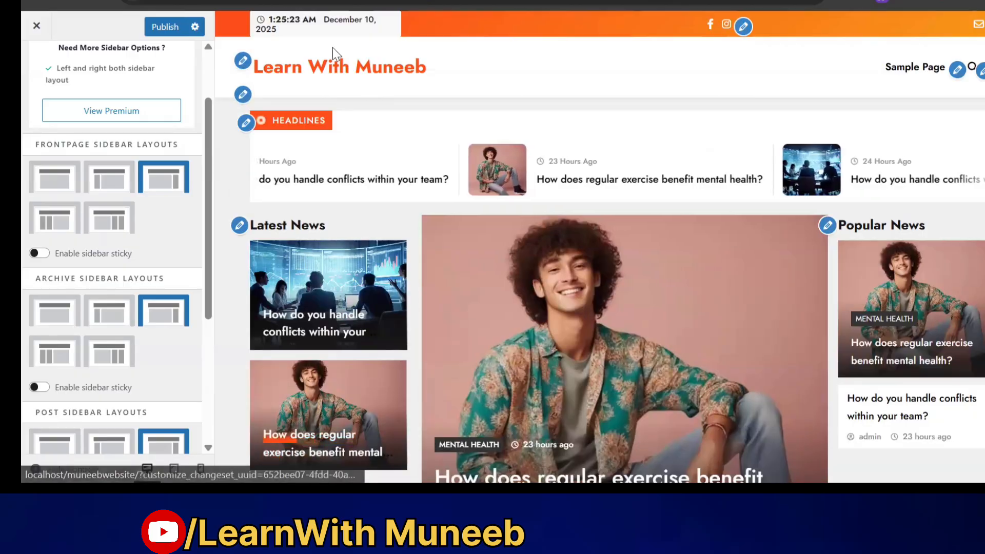
pyautogui.scroll(-8, 376, 85)
pyautogui.scroll(8, 376, 84)
# Enable the sticky sidebar for the frontpage, archive, post and page layouts and check the effect down the previewed homepage.
pyautogui.click(39, 253)
pyautogui.scroll(-2, 53, 307)
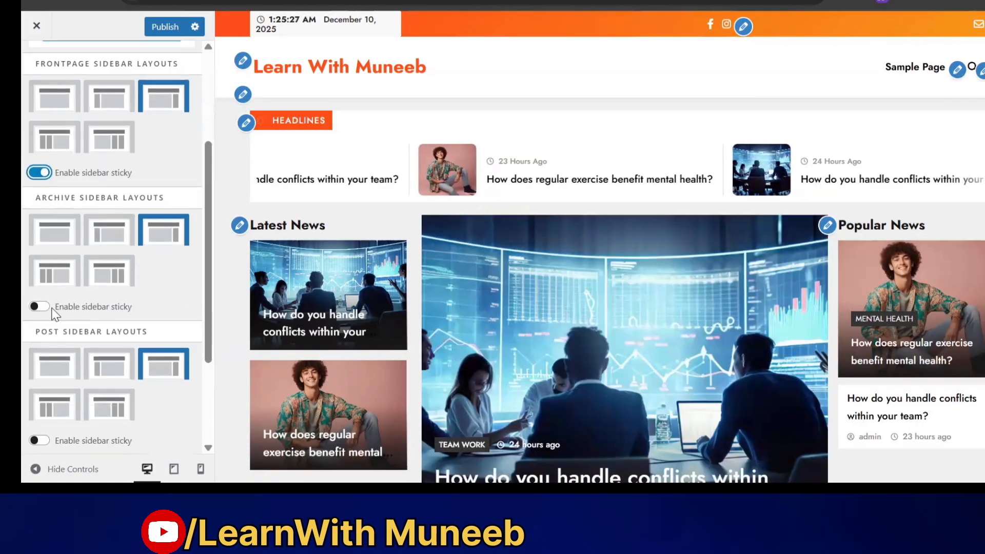
pyautogui.scroll(-3, 84, 316)
pyautogui.click(45, 298)
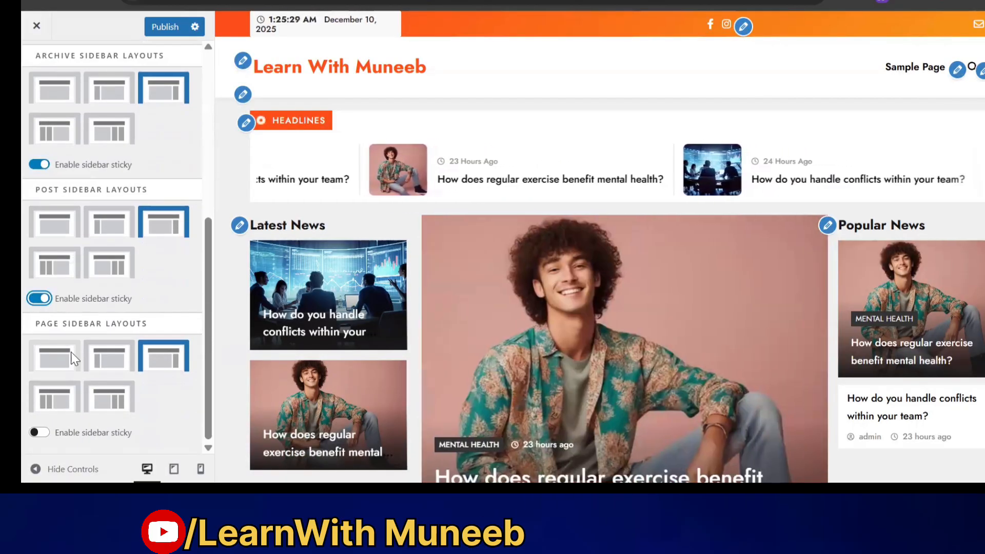
pyautogui.click(46, 434)
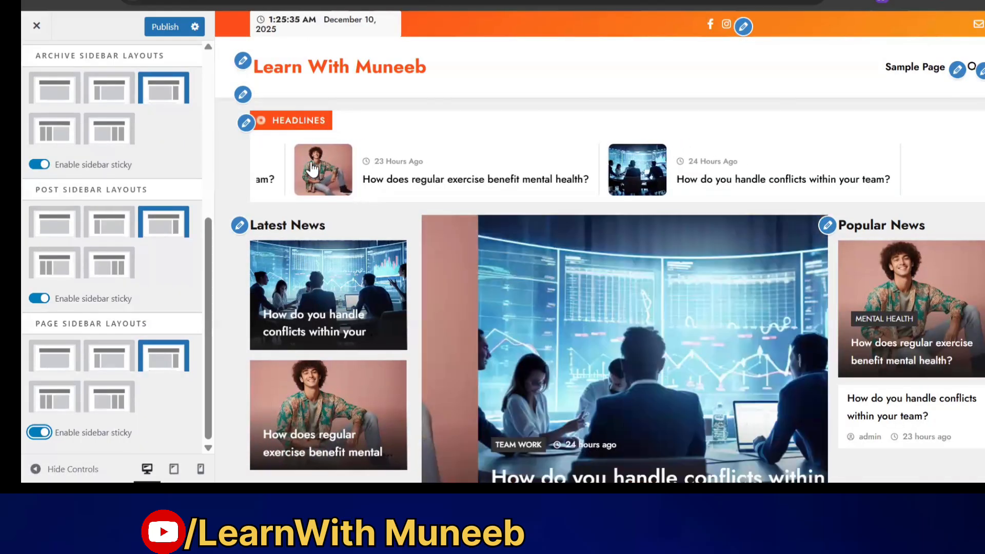
pyautogui.scroll(-10, 454, 146)
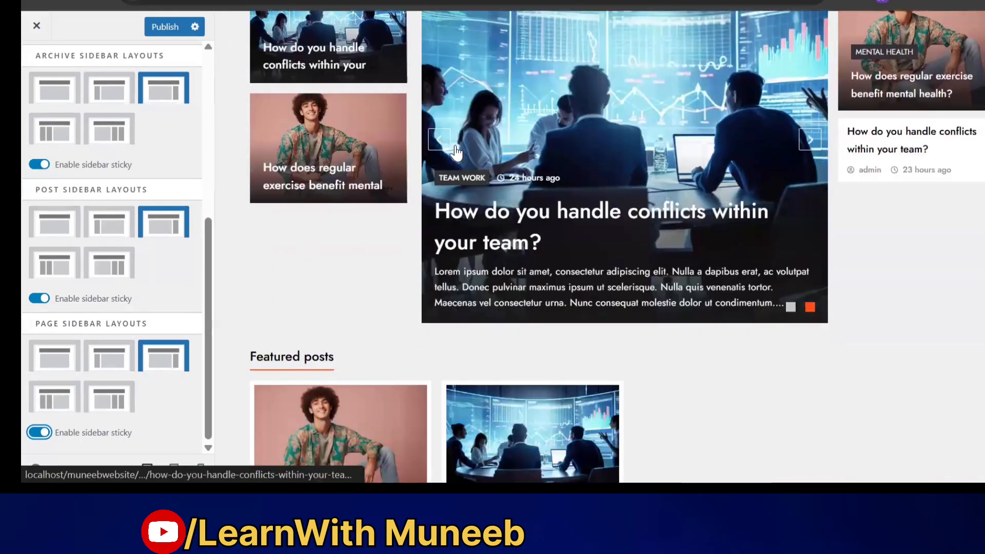
pyautogui.scroll(10, 457, 146)
pyautogui.scroll(5, 134, 64)
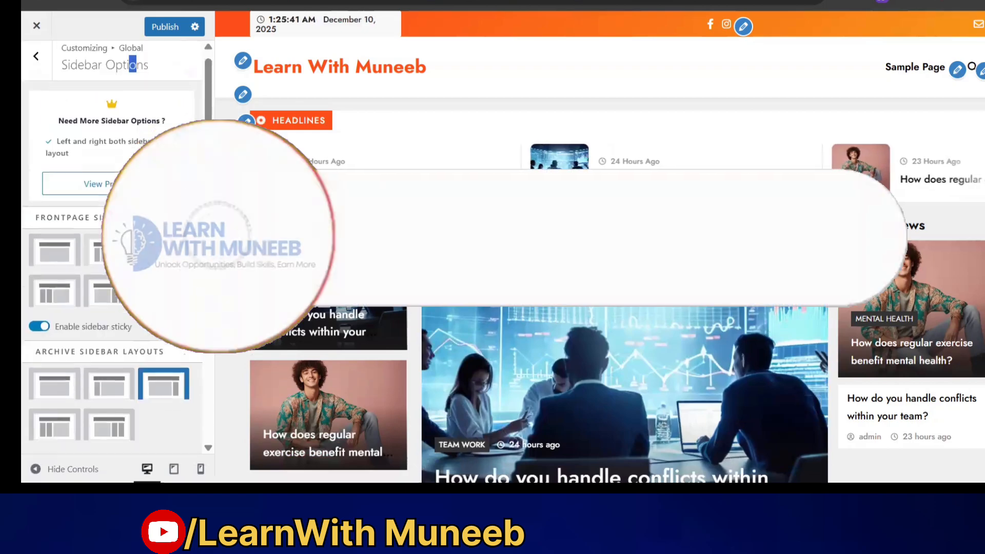
# Turn off the sticky sidebar for the frontpage, archive, post and page layouts.
pyautogui.scroll(-2, 133, 64)
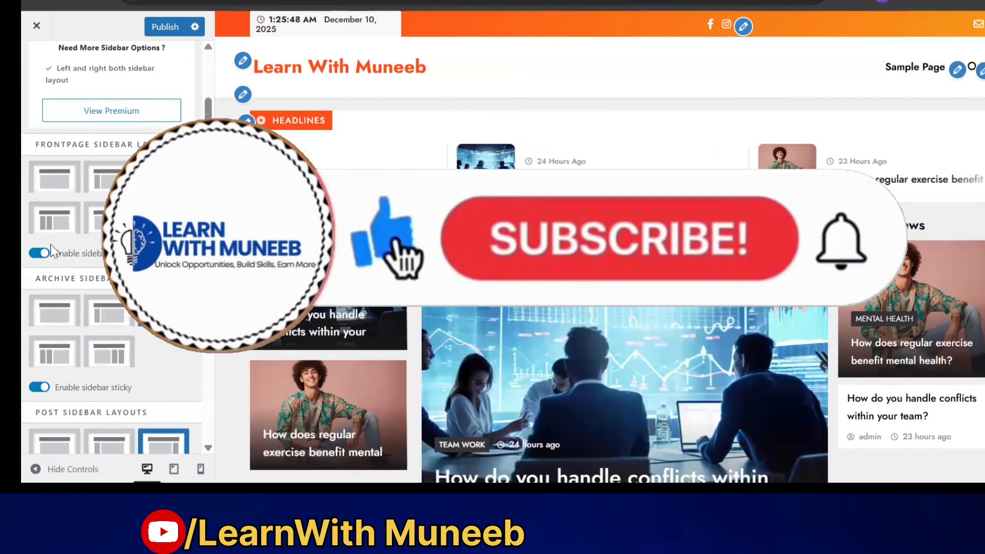
pyautogui.click(36, 253)
pyautogui.click(38, 388)
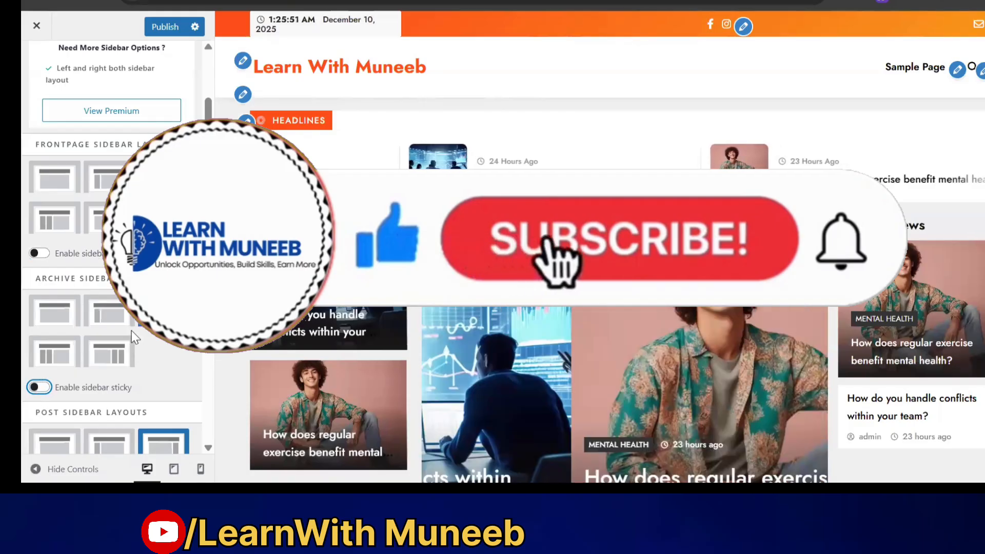
pyautogui.scroll(-2, 47, 395)
pyautogui.scroll(-2, 52, 409)
pyautogui.click(39, 298)
pyautogui.scroll(1, 48, 403)
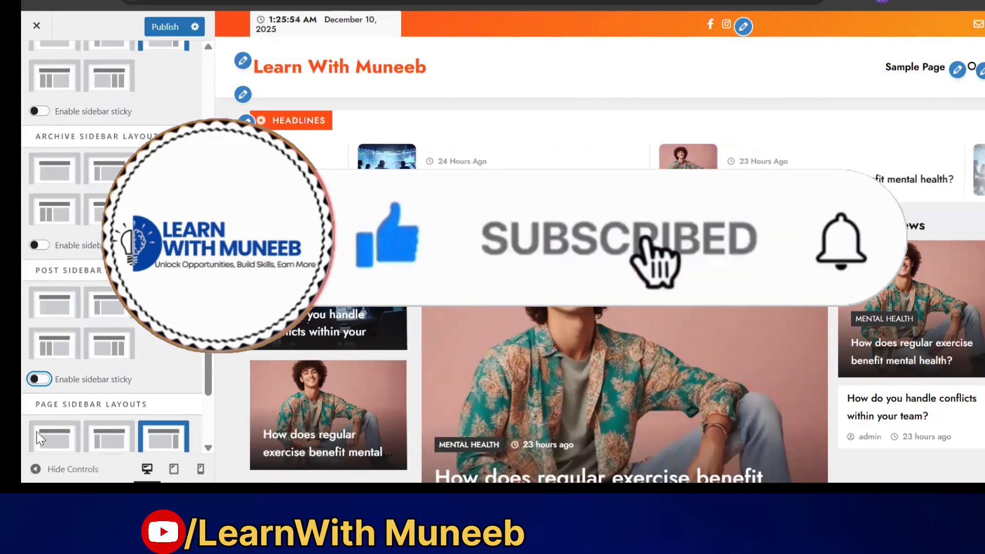
pyautogui.scroll(-1, 46, 408)
pyautogui.click(38, 432)
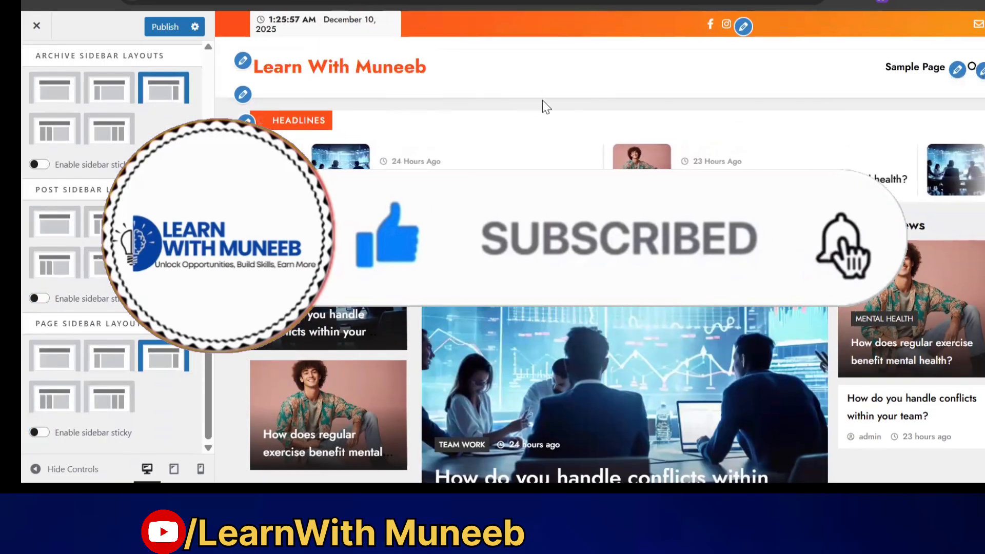
# Check the sidebar behaviour down the previewed homepage and compare it with the live site's homepage.
pyautogui.scroll(-10, 643, 75)
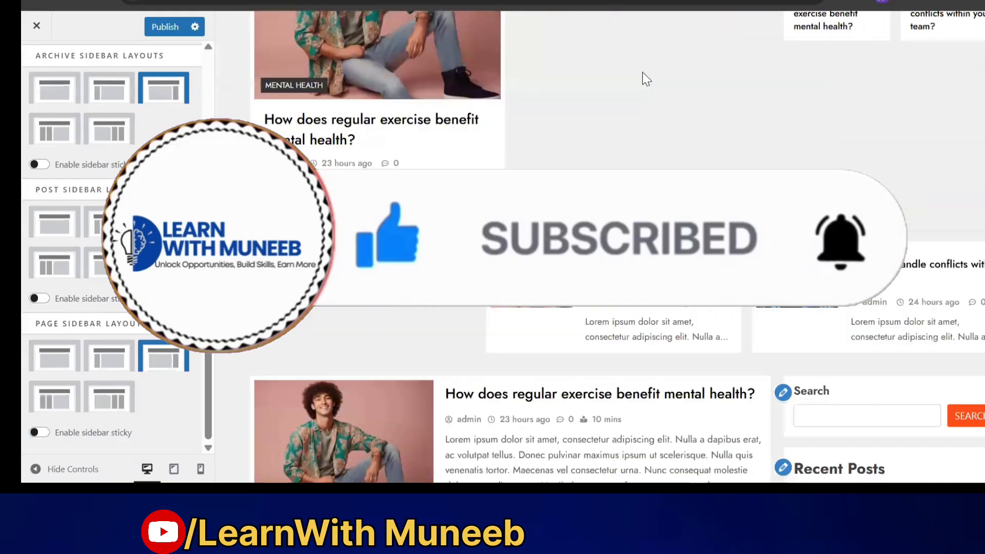
pyautogui.scroll(10, 643, 74)
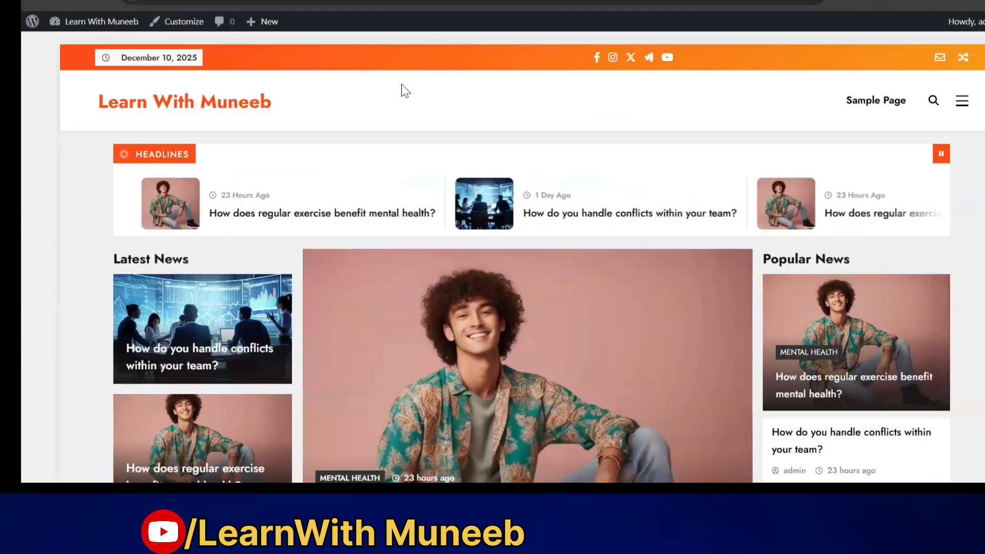
pyautogui.scroll(-5, 402, 88)
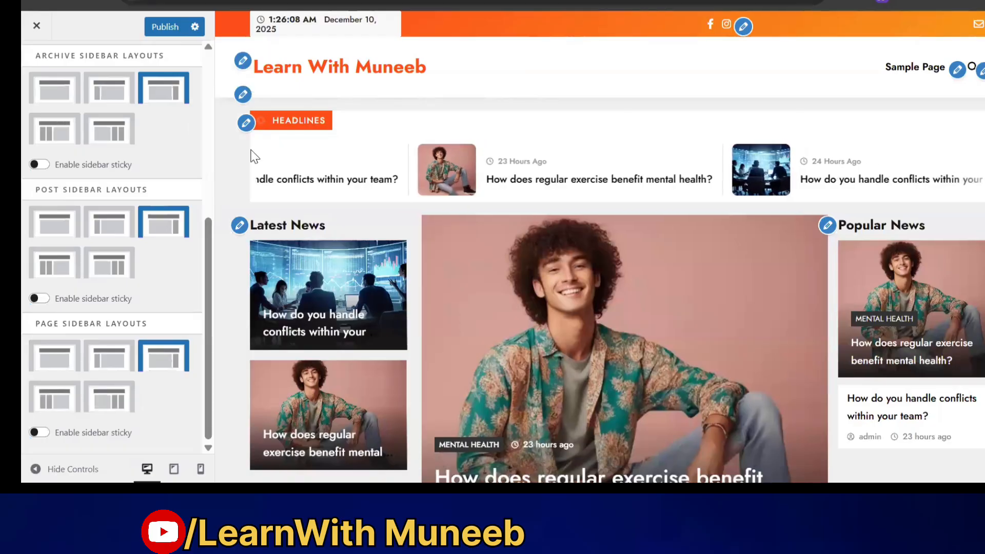
pyautogui.scroll(2, 37, 134)
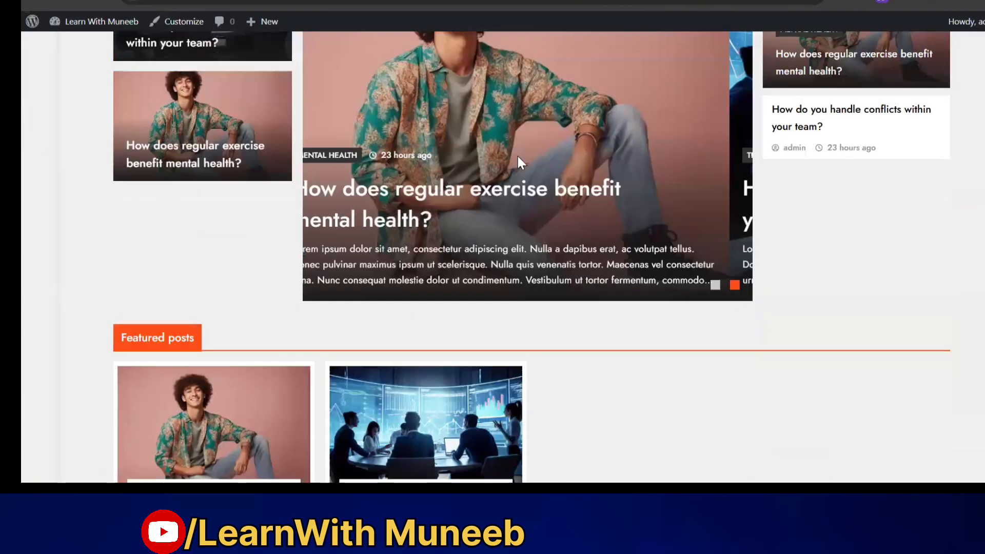
# Re-enable the sticky sidebar for the frontpage, archive, post and page layouts.
pyautogui.scroll(-2, 518, 162)
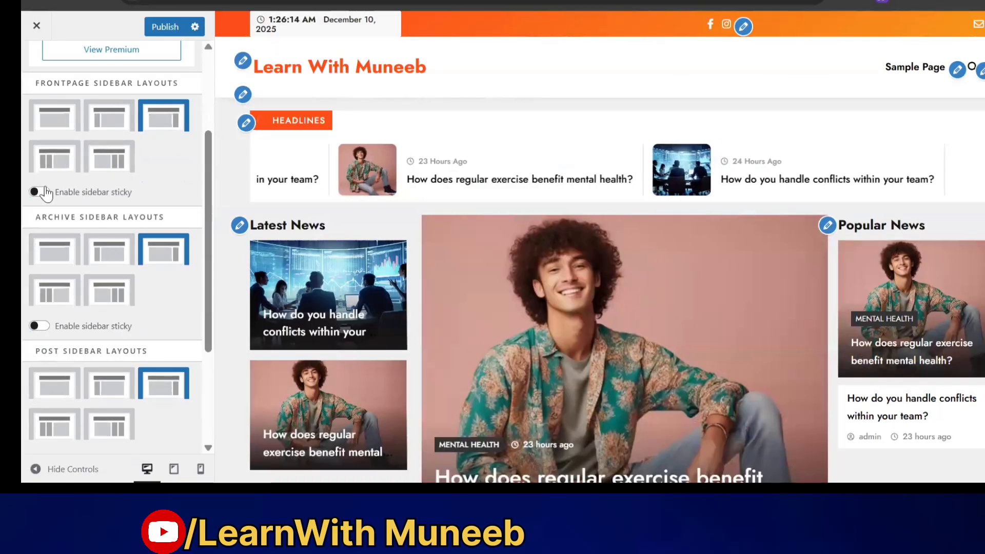
pyautogui.click(36, 192)
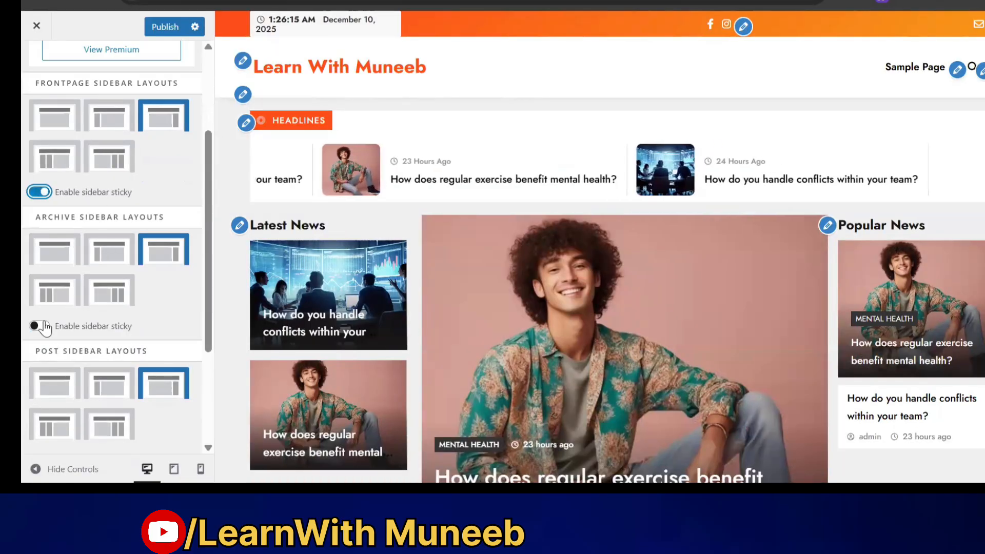
pyautogui.click(38, 326)
pyautogui.scroll(-3, 38, 318)
pyautogui.click(40, 298)
pyautogui.click(39, 432)
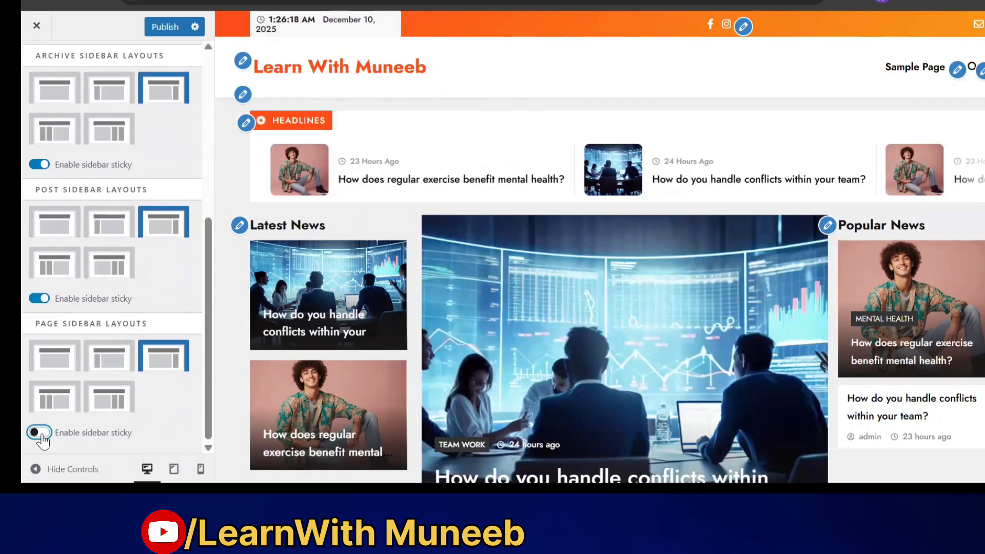
# Publish the customizer changes and reload the live site's homepage.
pyautogui.click(165, 27)
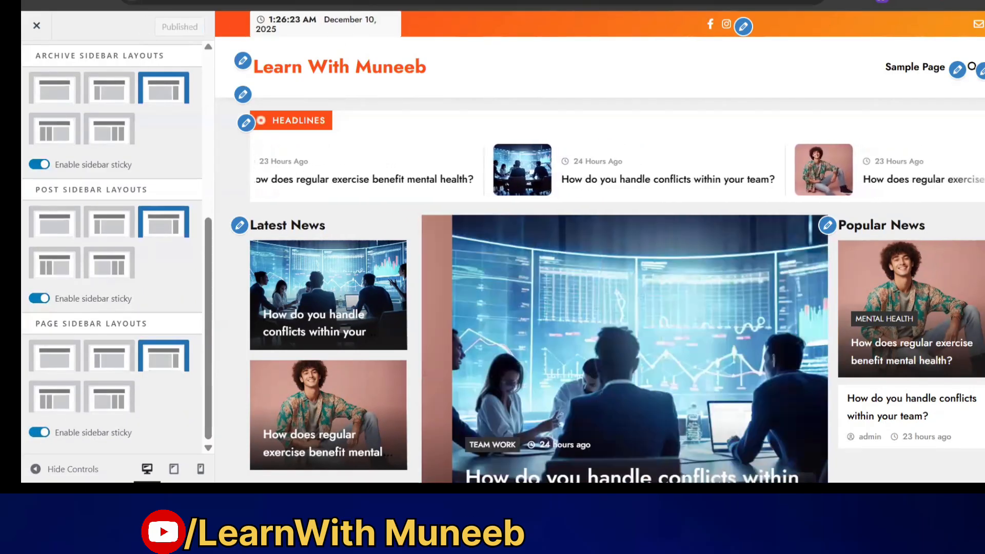
pyautogui.click(132, 1)
pyautogui.press('F5')
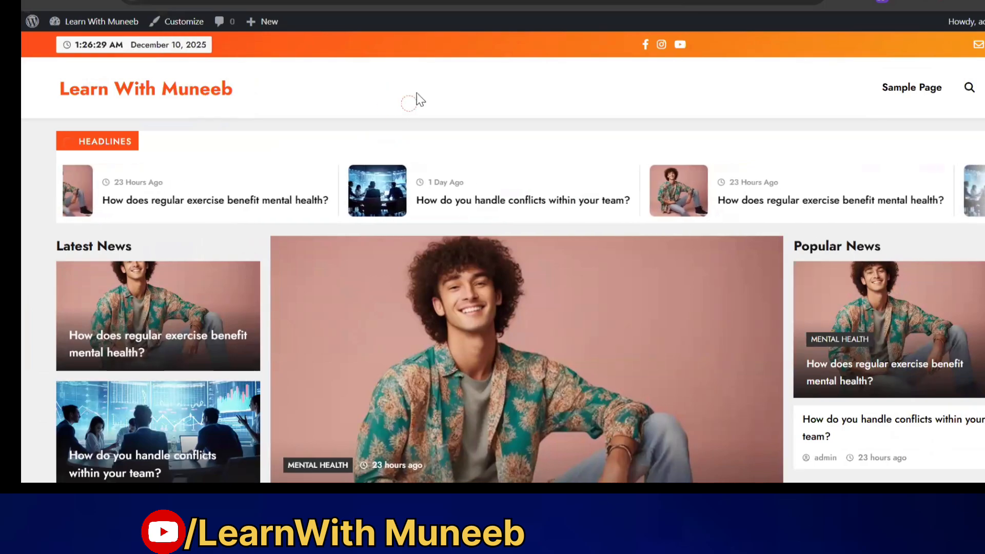
# Check the sticky sidebar on the live homepage and on the post about regular exercise and mental health, and return to the customizer.
pyautogui.scroll(-5, 449, 101)
pyautogui.scroll(5, 447, 101)
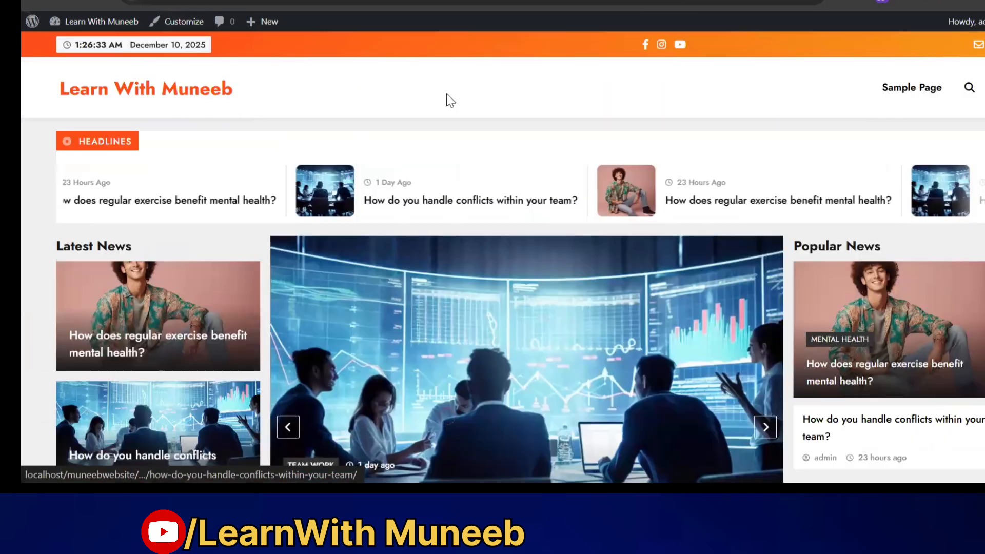
pyautogui.scroll(-5, 447, 100)
pyautogui.scroll(-8, 448, 100)
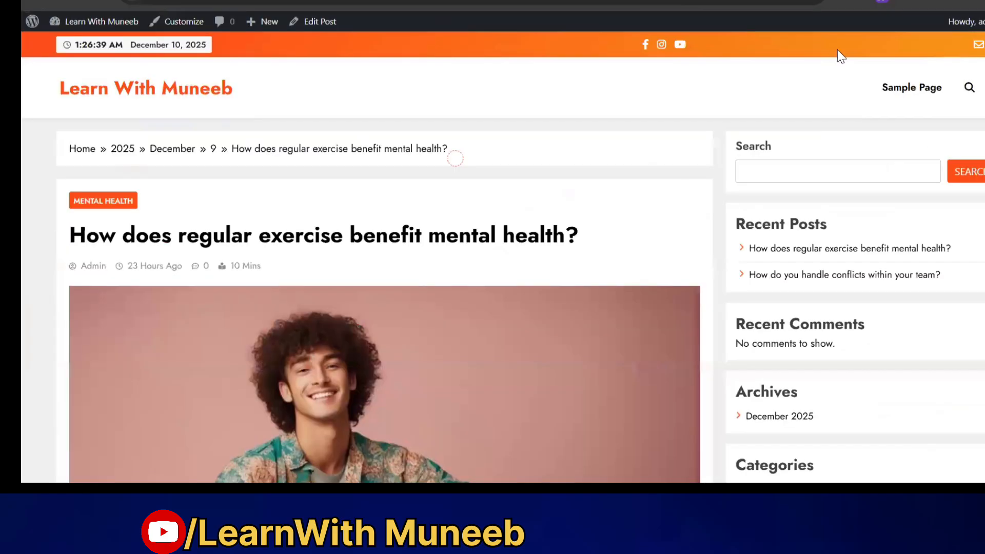
pyautogui.scroll(-2, 477, 230)
pyautogui.scroll(2, 477, 231)
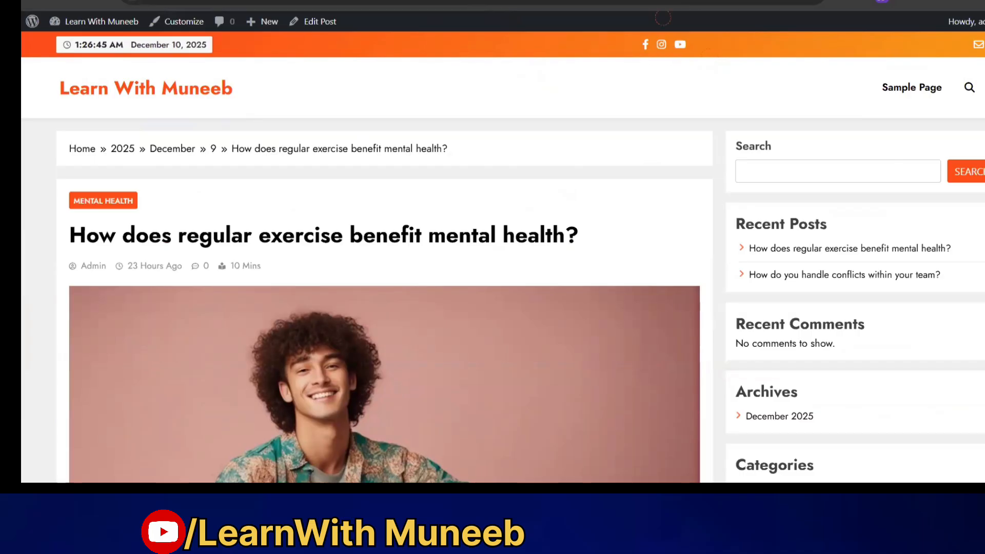
pyautogui.click(659, 1)
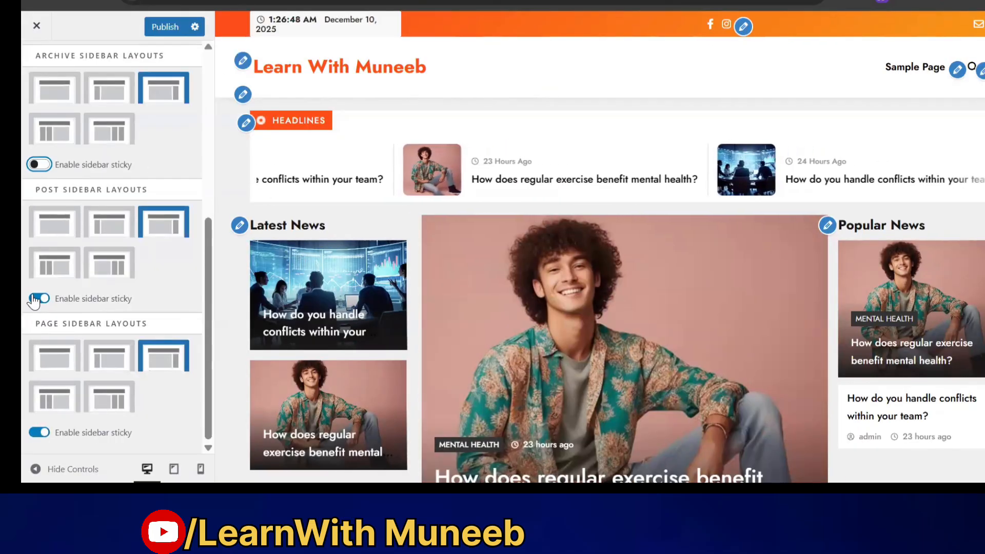
# Disable the sticky sidebar for the post, page and frontpage layouts and publish the change.
pyautogui.click(39, 433)
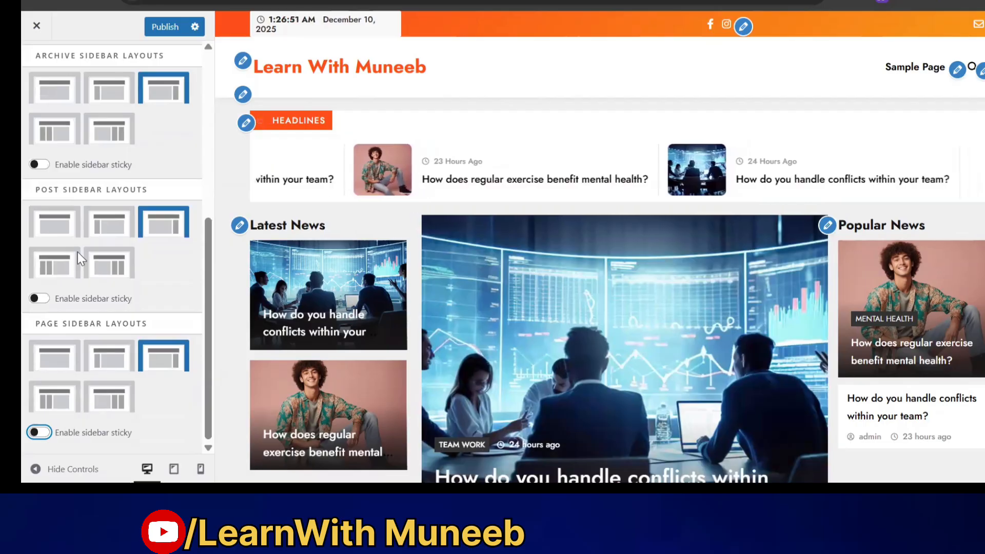
pyautogui.scroll(6, 80, 258)
pyautogui.click(39, 334)
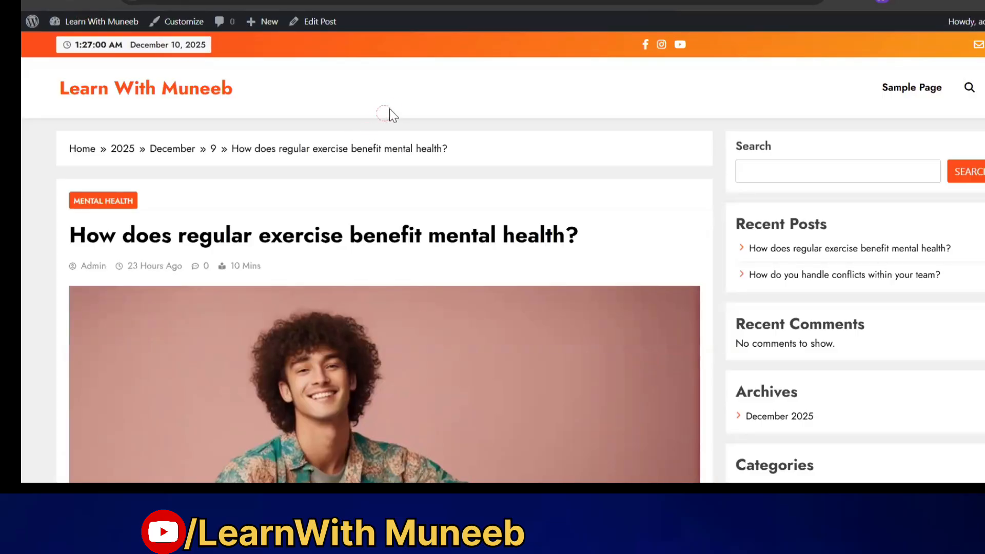
# Check the sidebar's scrolling on the live exercise post, the live homepage and the post about team conflicts.
pyautogui.scroll(-3, 393, 110)
pyautogui.scroll(3, 395, 109)
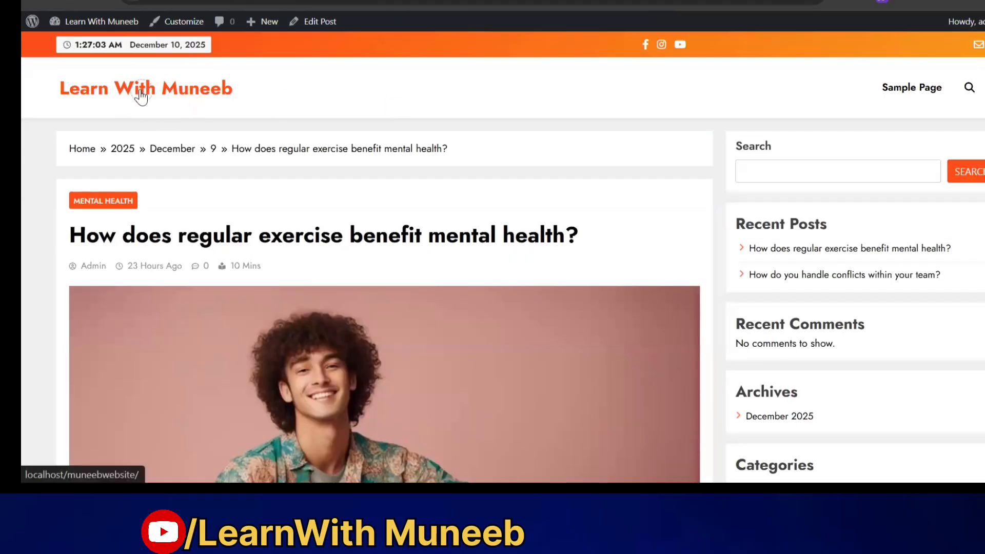
pyautogui.click(141, 92)
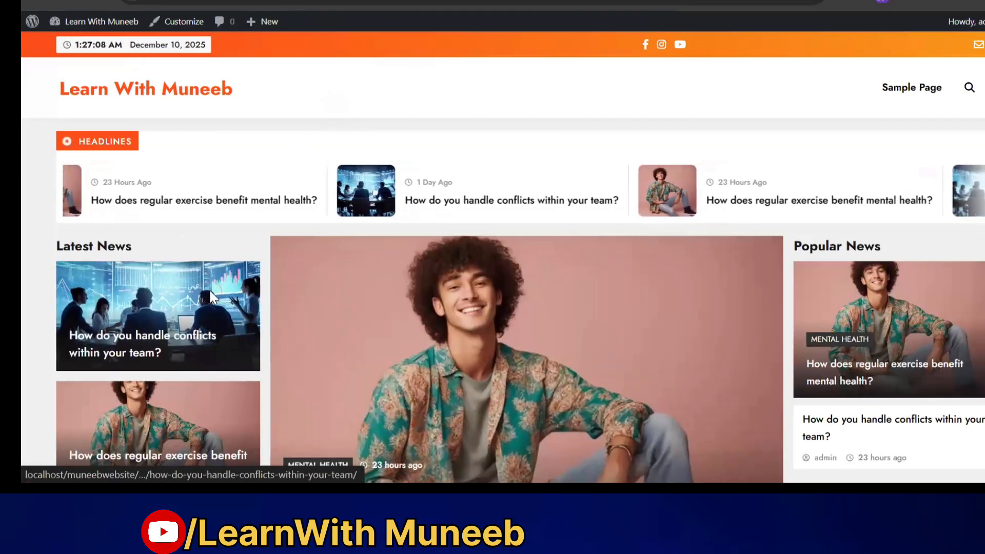
pyautogui.click(212, 297)
pyautogui.scroll(-4, 416, 92)
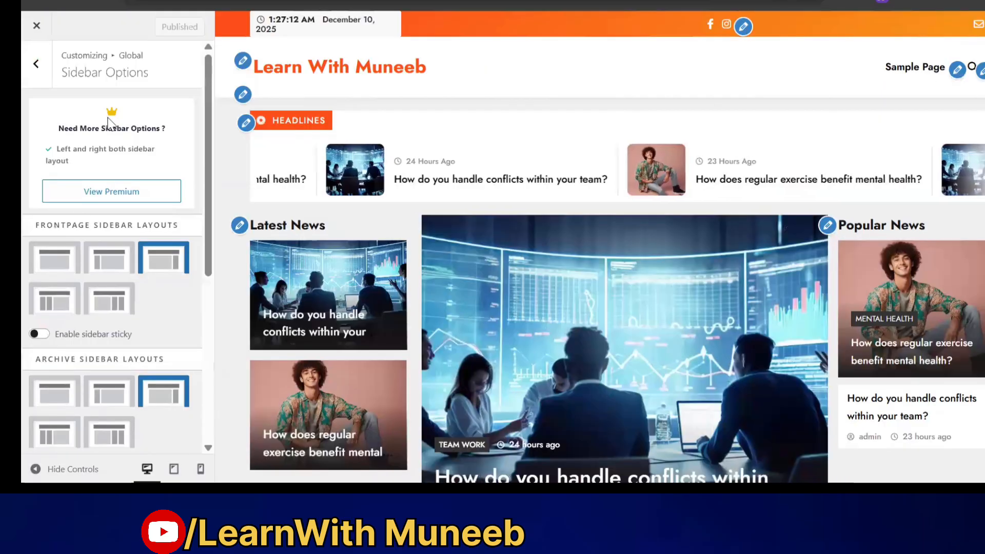
# Enable the sticky sidebar again for the frontpage, archive, post and page layouts.
pyautogui.scroll(-2, 82, 216)
pyautogui.click(58, 280)
pyautogui.scroll(-3, 57, 279)
pyautogui.click(39, 226)
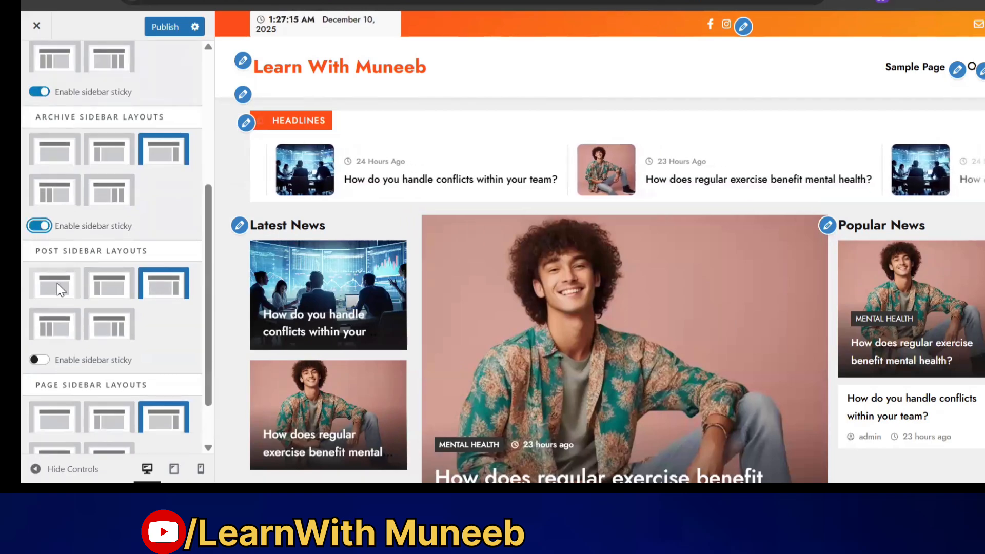
pyautogui.scroll(-1, 57, 284)
pyautogui.click(39, 298)
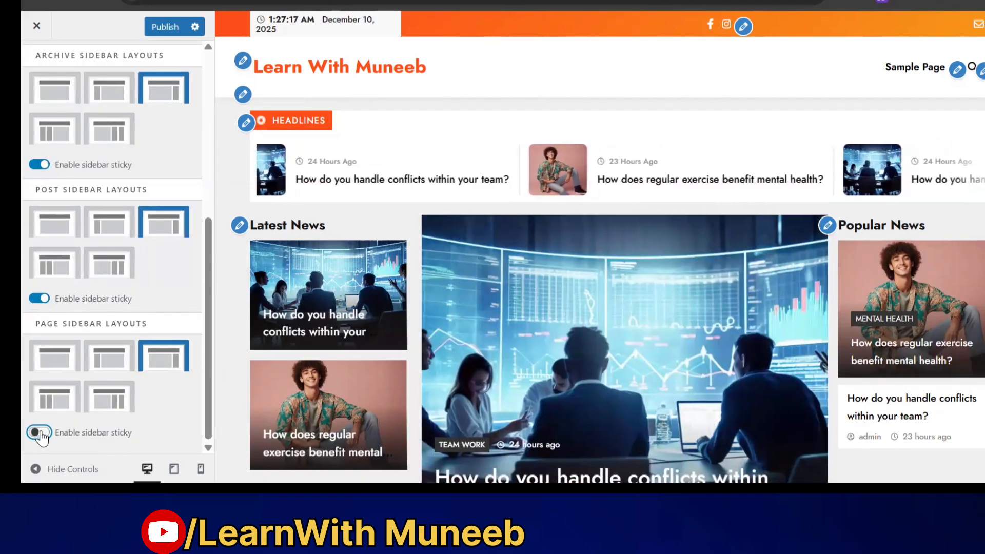
# Try the left-sidebar, right-sidebar and double-right-sidebar frontpage layouts and check them in the homepage preview.
pyautogui.scroll(7, 112, 217)
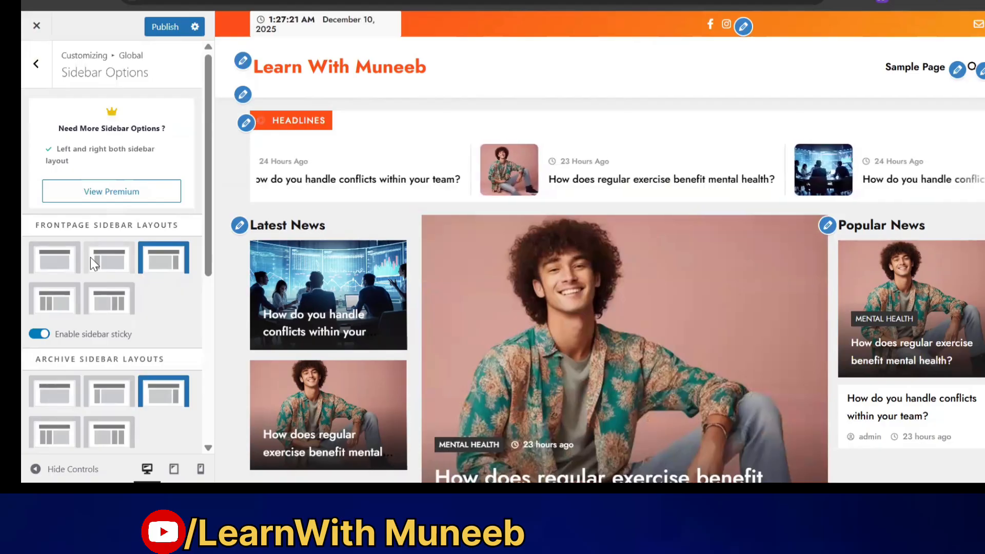
pyautogui.click(111, 258)
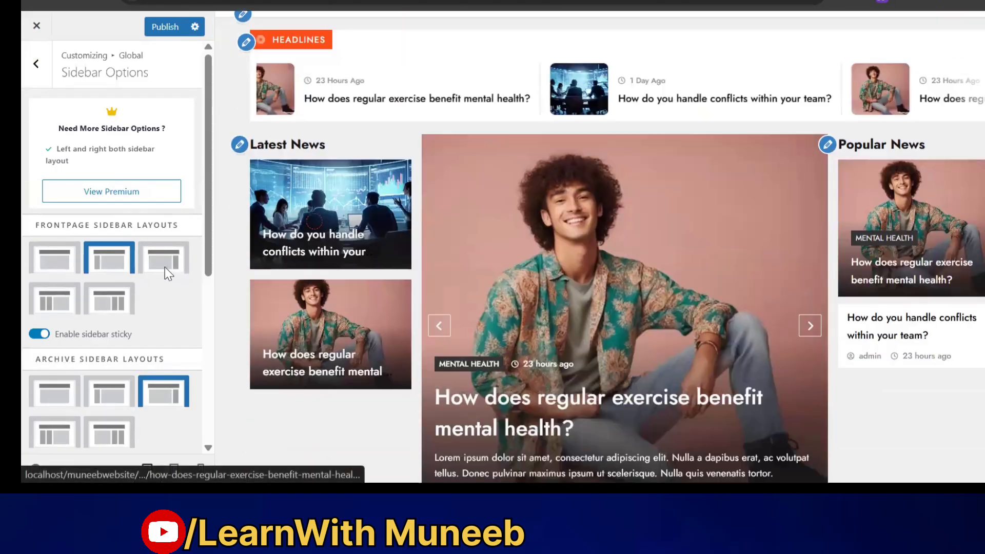
pyautogui.click(157, 257)
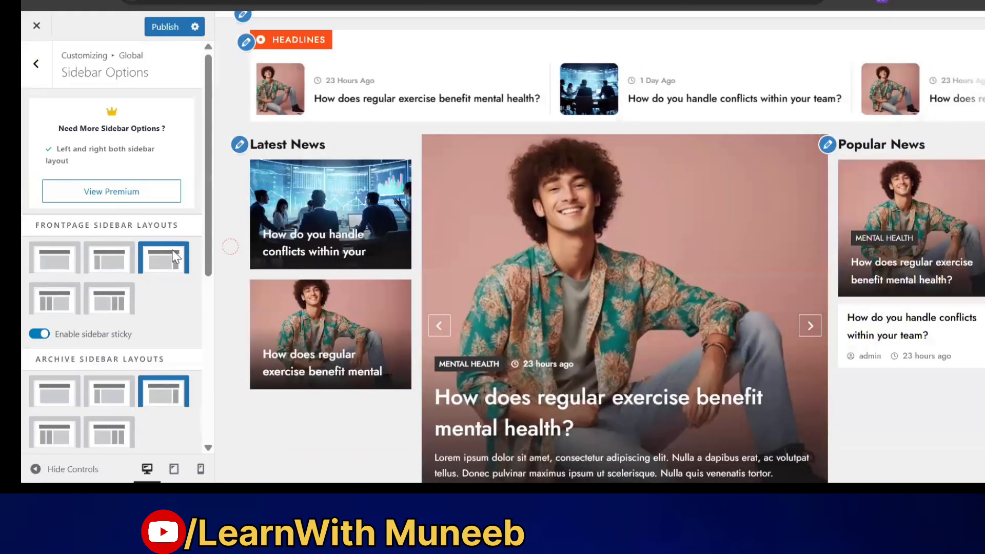
pyautogui.click(105, 305)
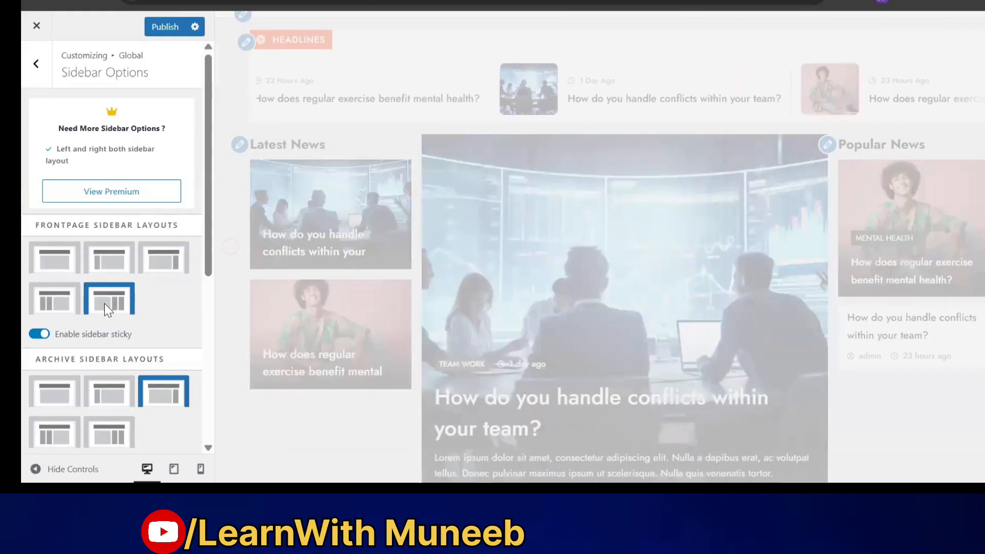
pyautogui.scroll(-12, 648, 324)
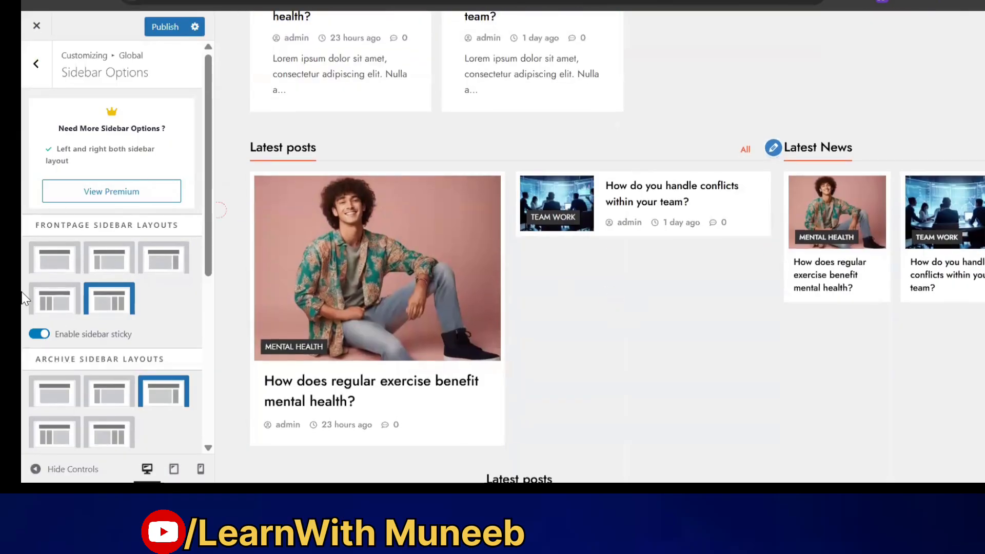
# Set the frontpage sidebar layout to no sidebar and check the result down the homepage preview.
pyautogui.click(52, 256)
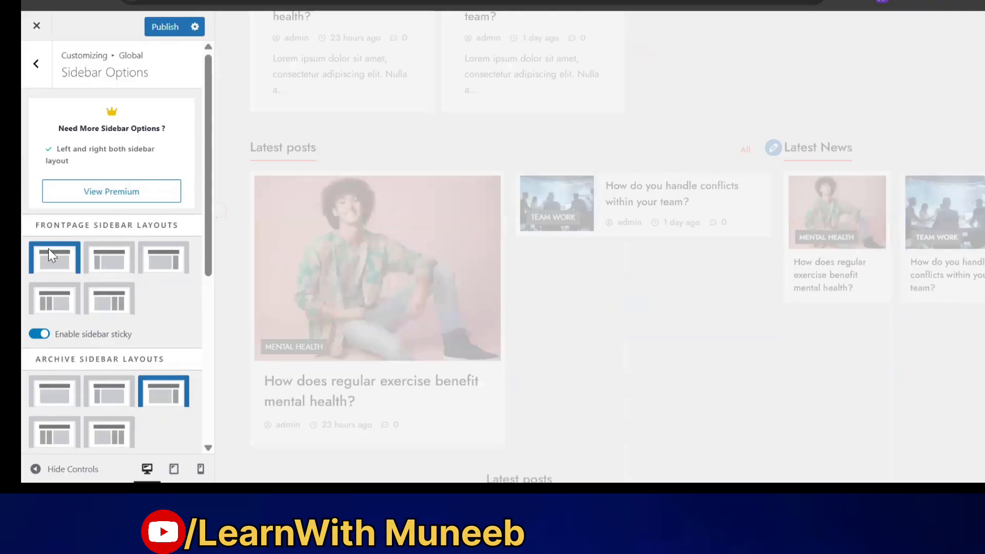
pyautogui.scroll(12, 416, 191)
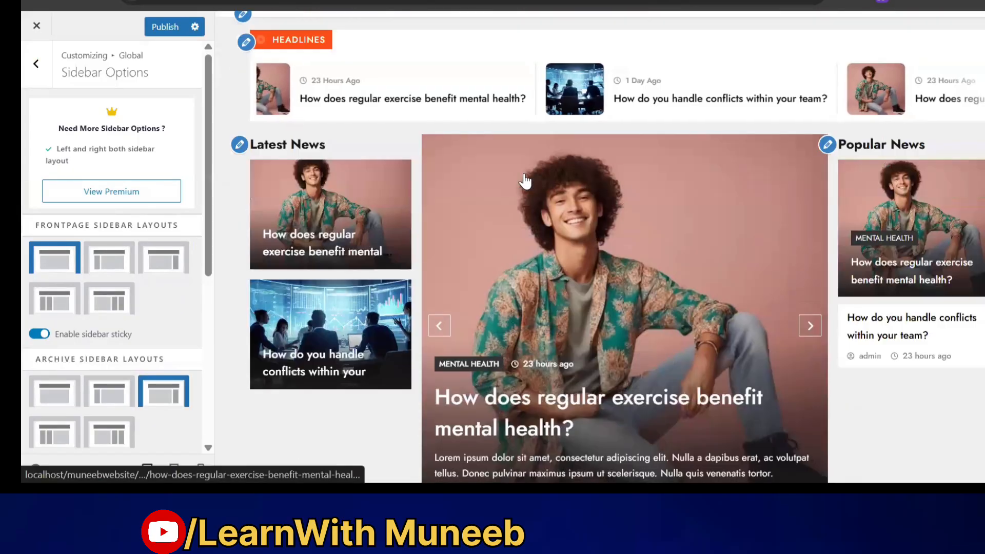
pyautogui.scroll(-10, 528, 187)
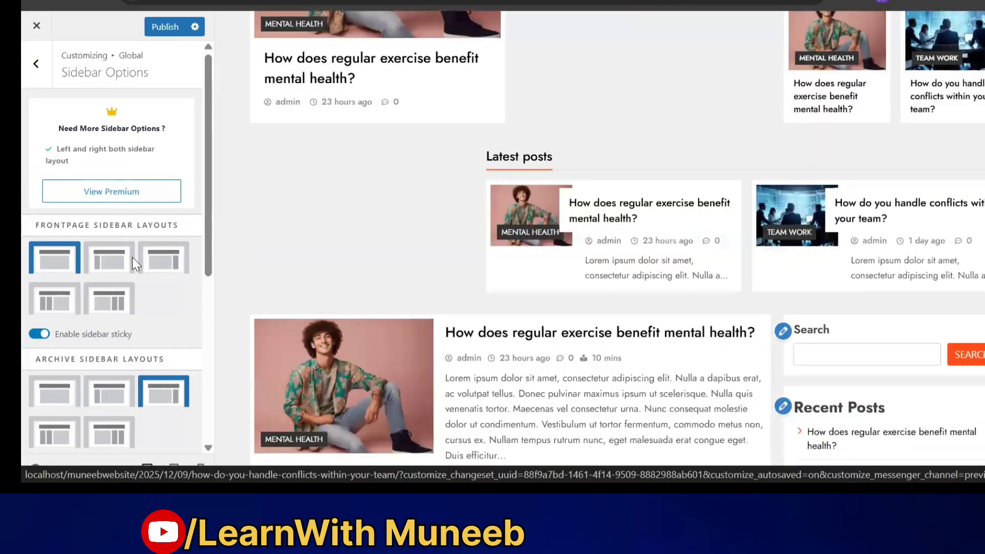
# Try the left-sidebar layout for archives and restore the right-sidebar layout.
pyautogui.scroll(-3, 77, 247)
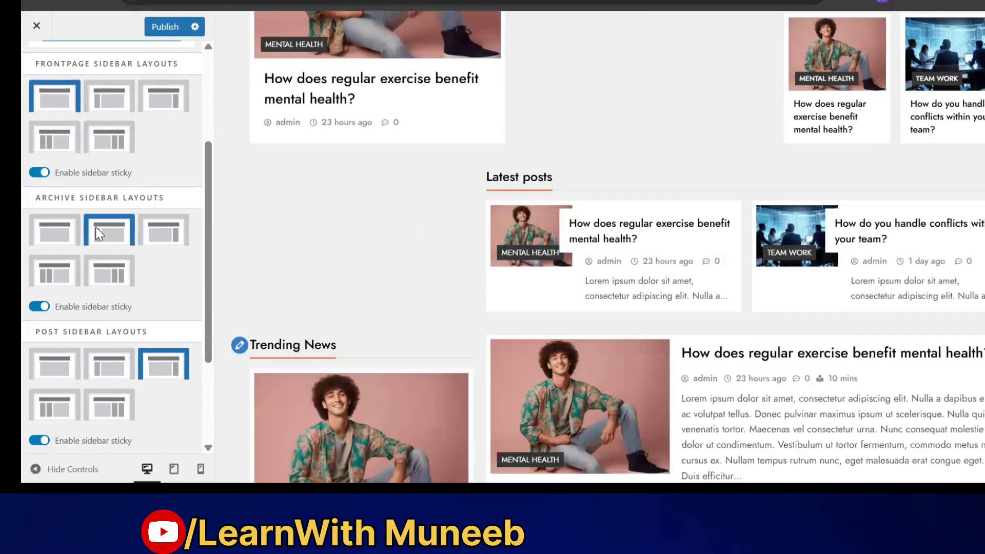
pyautogui.click(155, 235)
# Set the post sidebar layout to left sidebar and open the mental health category in the preview.
pyautogui.scroll(-3, 32, 226)
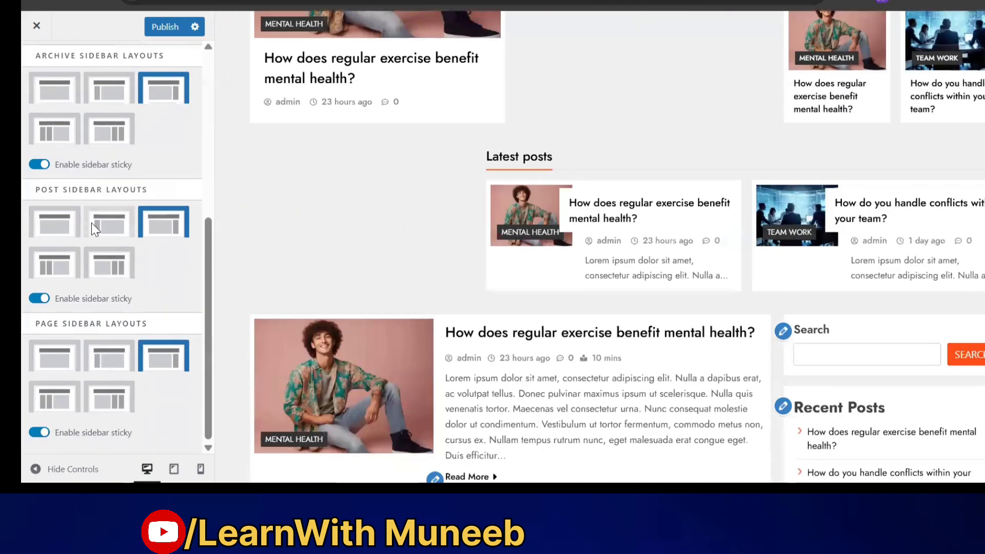
pyautogui.click(91, 223)
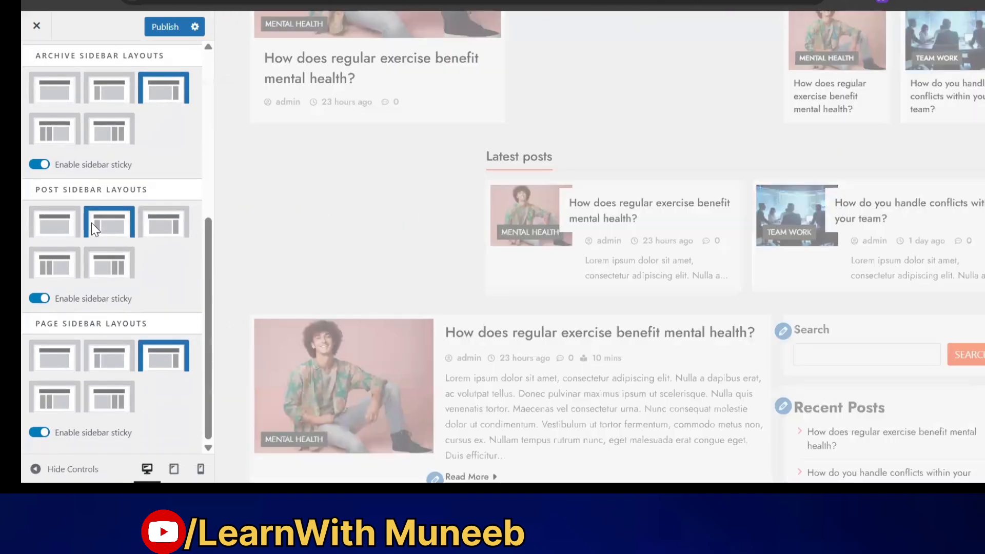
pyautogui.scroll(-4, 341, 318)
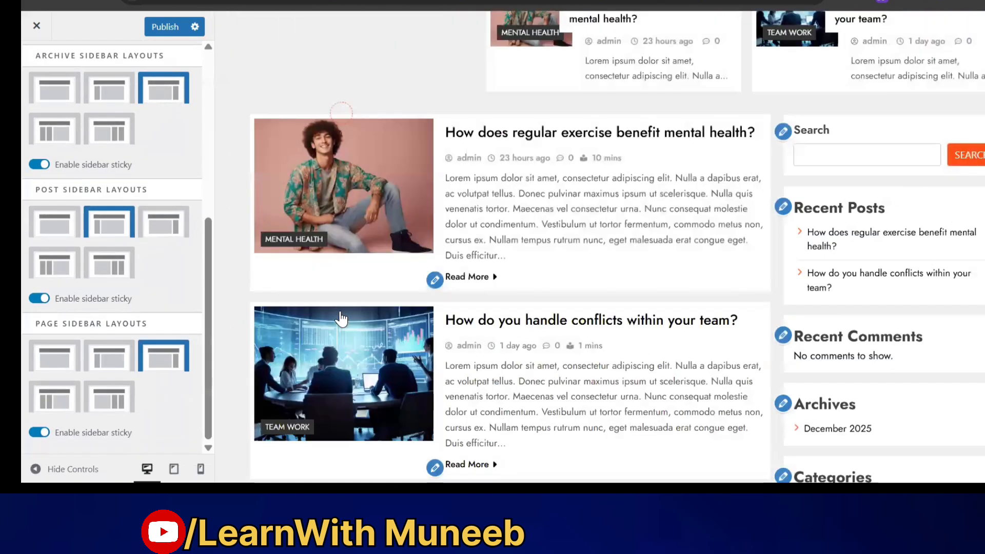
pyautogui.scroll(-6, 340, 318)
pyautogui.click(527, 268)
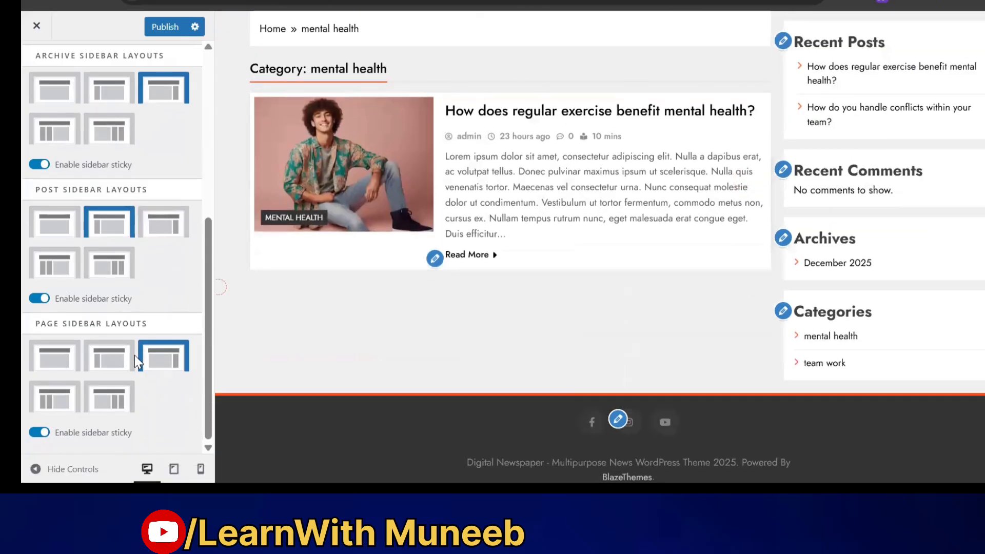
# Try the left-sidebar layout for pages and restore the right-sidebar layout, staying in the customizer.
pyautogui.click(110, 354)
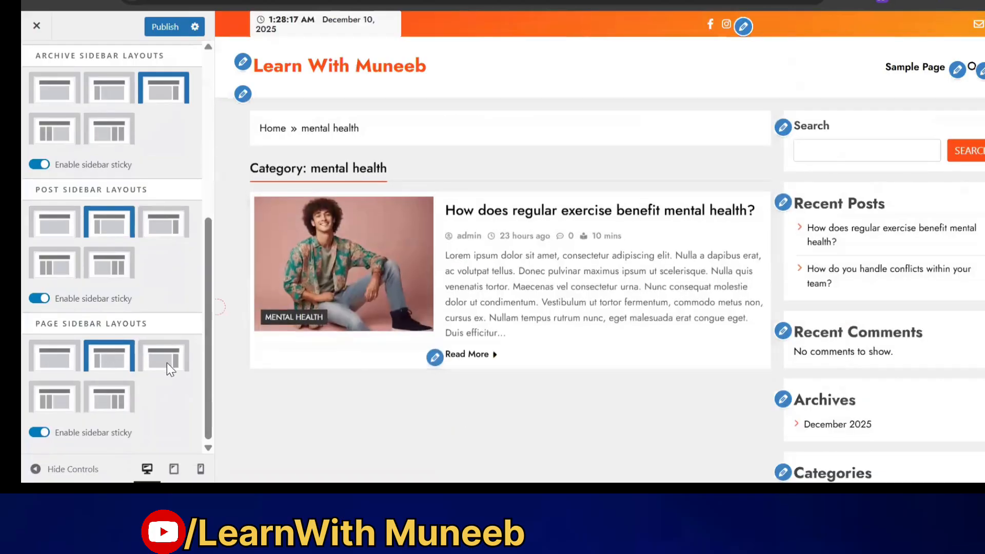
pyautogui.click(167, 361)
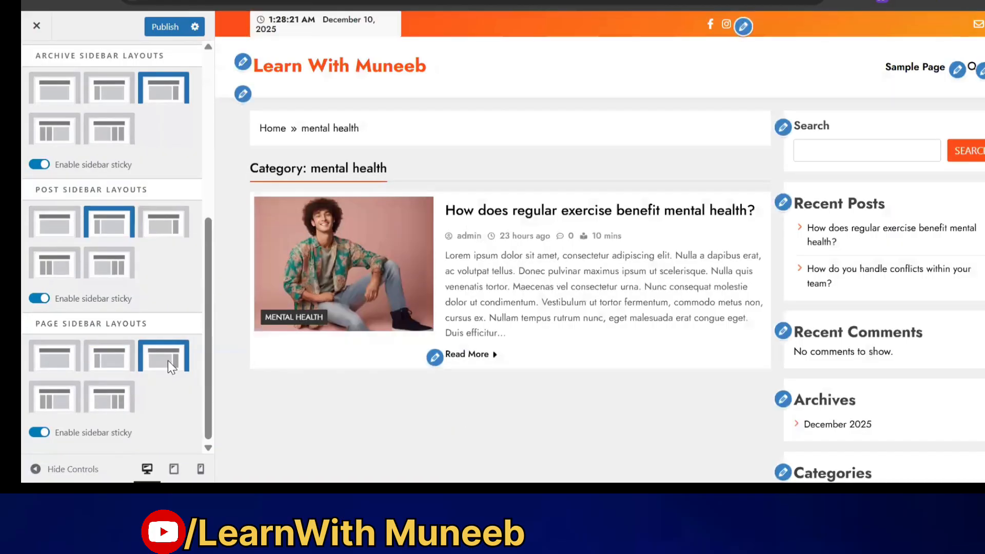
pyautogui.click(37, 26)
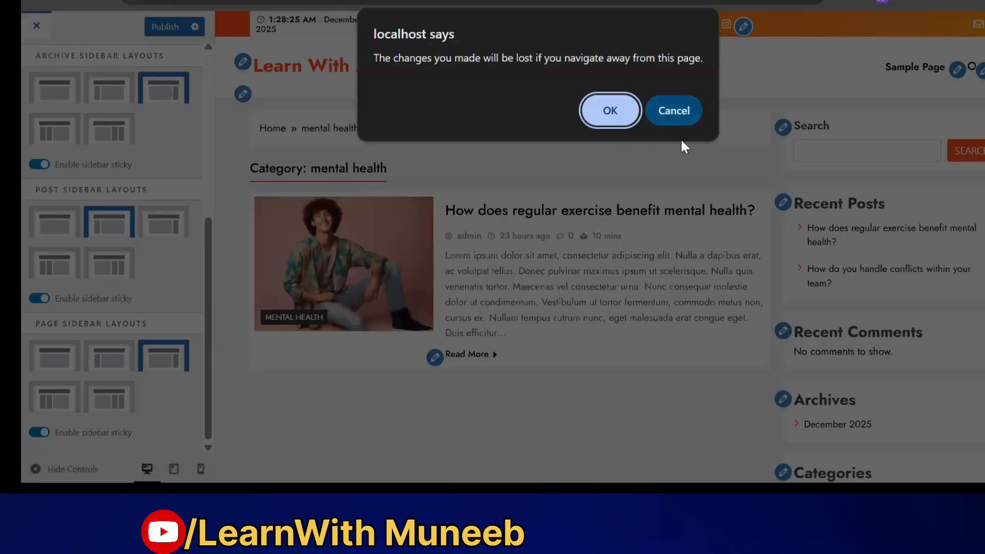
pyautogui.click(664, 109)
# Review the global Breadcrumb Options and Scroll To Top settings.
pyautogui.scroll(5, 92, 145)
pyautogui.click(36, 63)
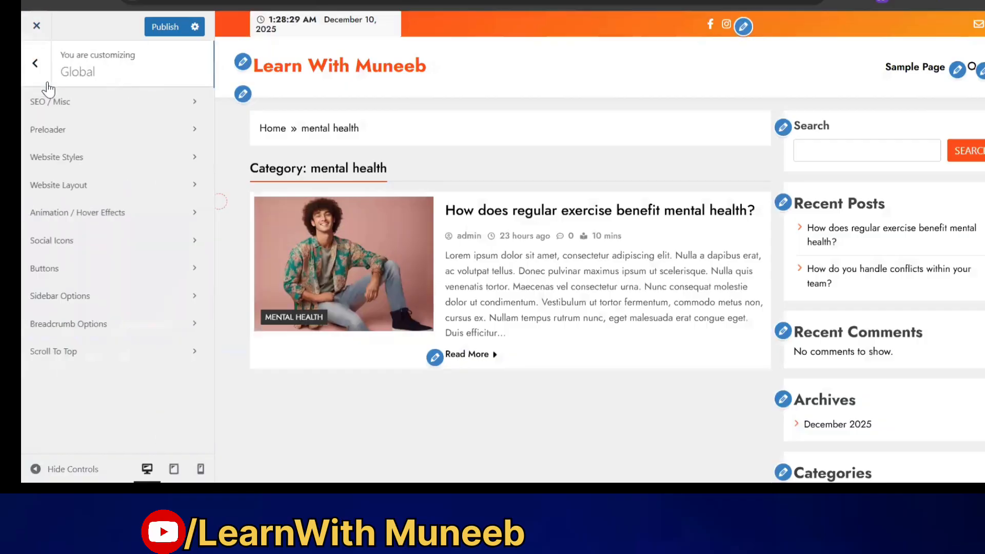
pyautogui.click(139, 328)
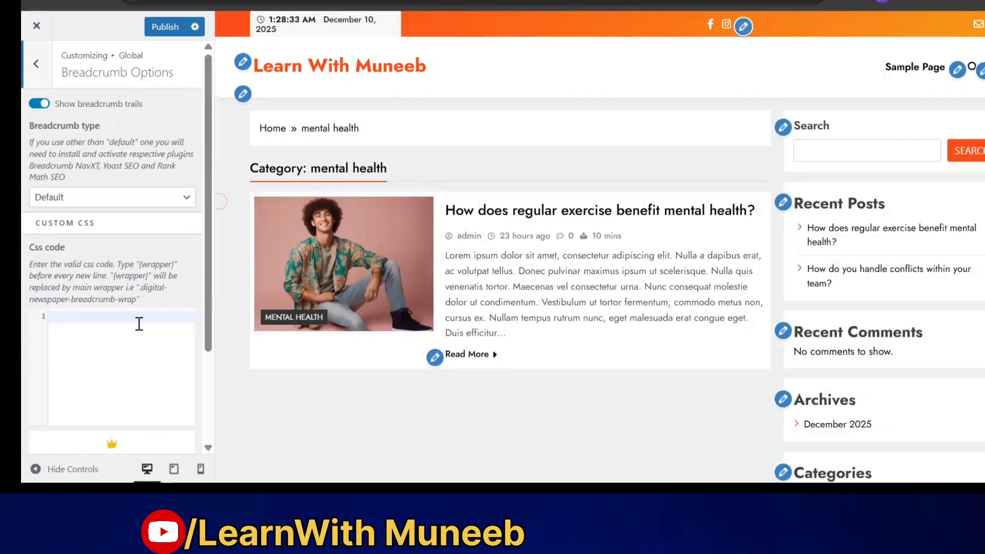
pyautogui.click(36, 72)
pyautogui.click(103, 359)
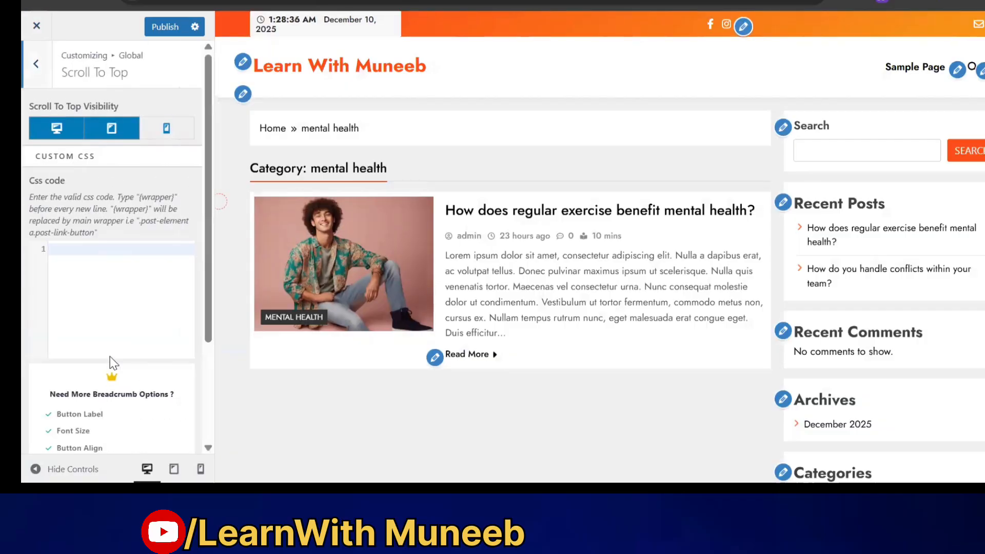
pyautogui.scroll(-3, 98, 182)
pyautogui.scroll(3, 98, 182)
pyautogui.click(36, 77)
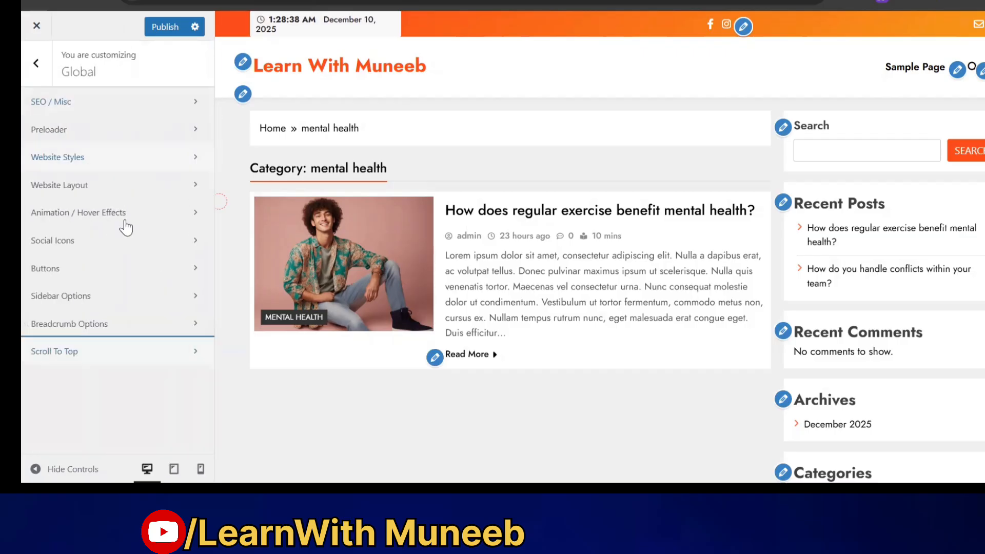
# In the site identity's logo and site icon settings, set the desktop logo width to 269 px.
pyautogui.click(36, 63)
pyautogui.click(104, 245)
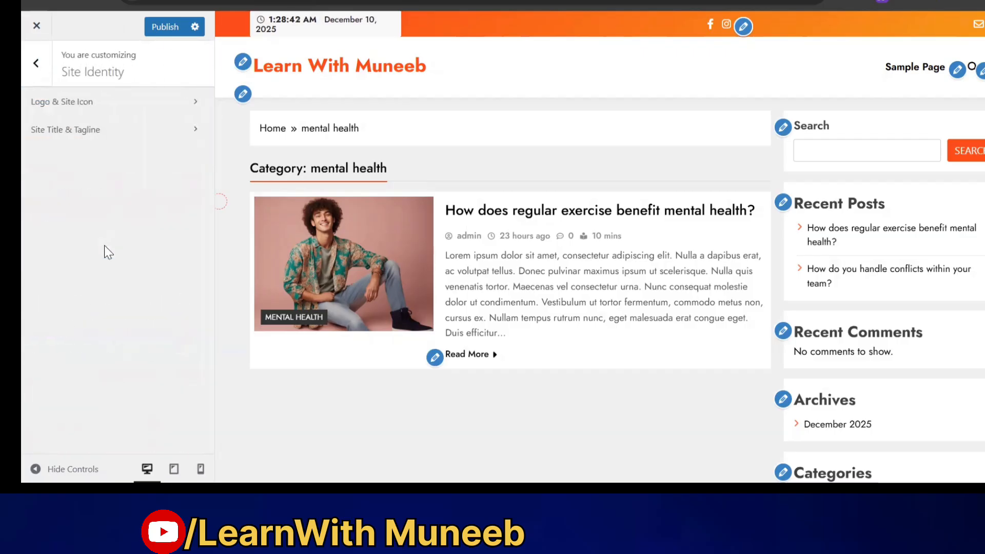
pyautogui.click(79, 102)
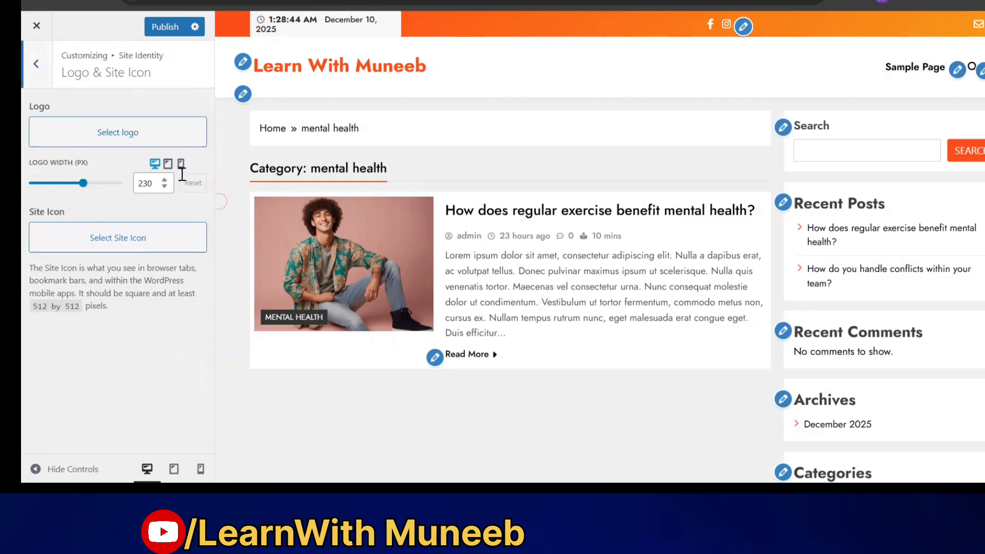
pyautogui.moveTo(83, 183)
pyautogui.mouseDown()
pyautogui.moveTo(53, 185)
pyautogui.moveTo(92, 184)
pyautogui.mouseUp()
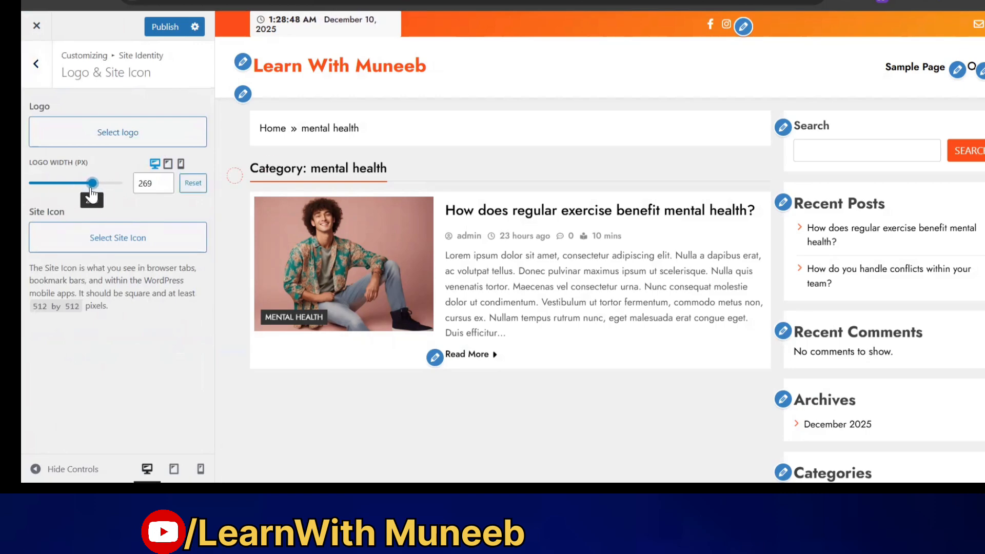
# Try to set the business team meeting photo from the media library as the site icon with the suggested crop.
pyautogui.click(126, 241)
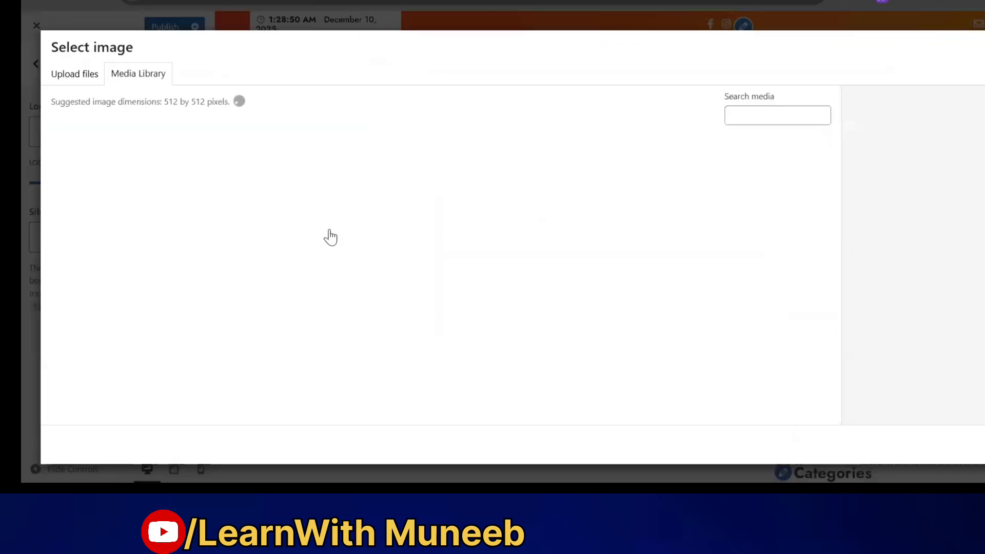
pyautogui.click(379, 195)
pyautogui.click(978, 446)
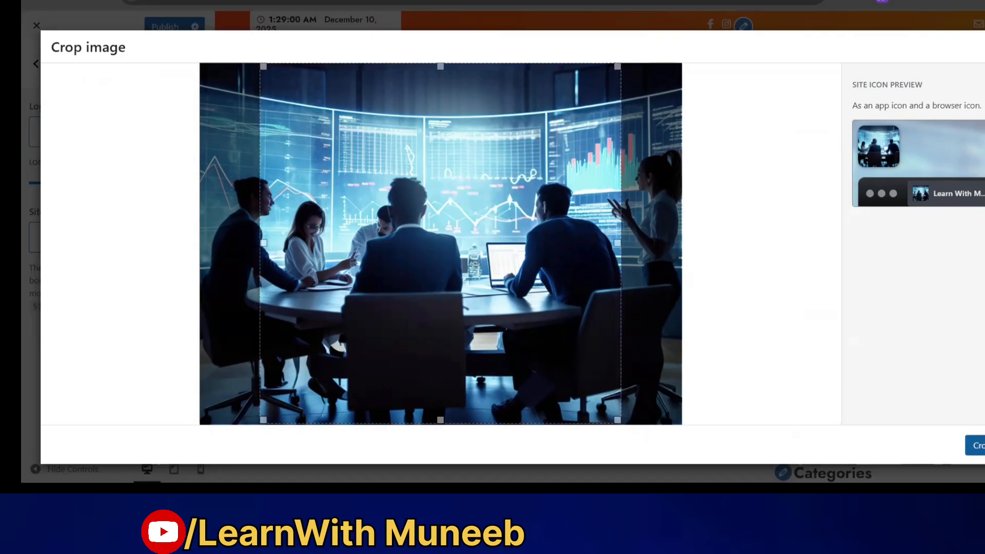
pyautogui.click(978, 446)
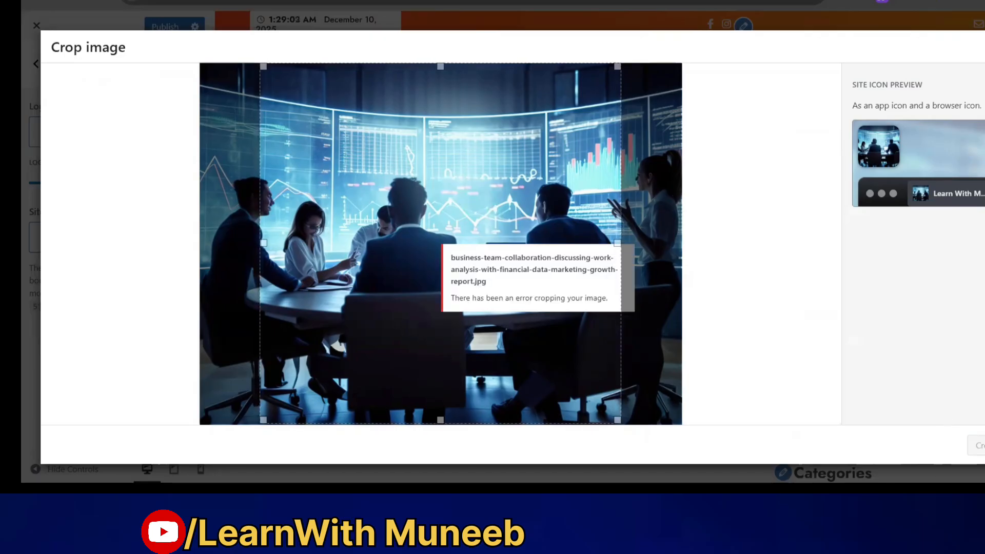
pyautogui.click(984, 46)
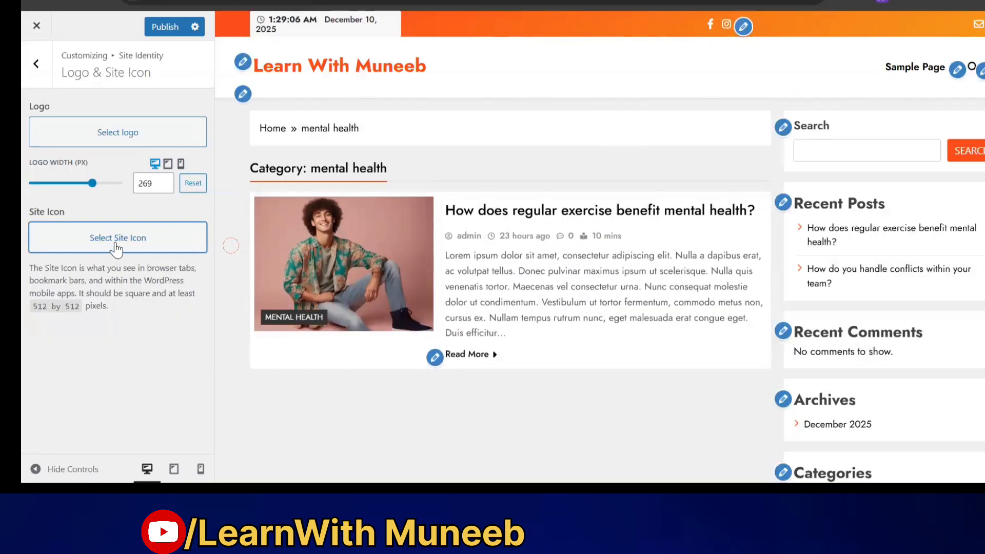
# In the site title's design settings, set the title color to #003bdd and choose a blue title hover color.
pyautogui.click(38, 66)
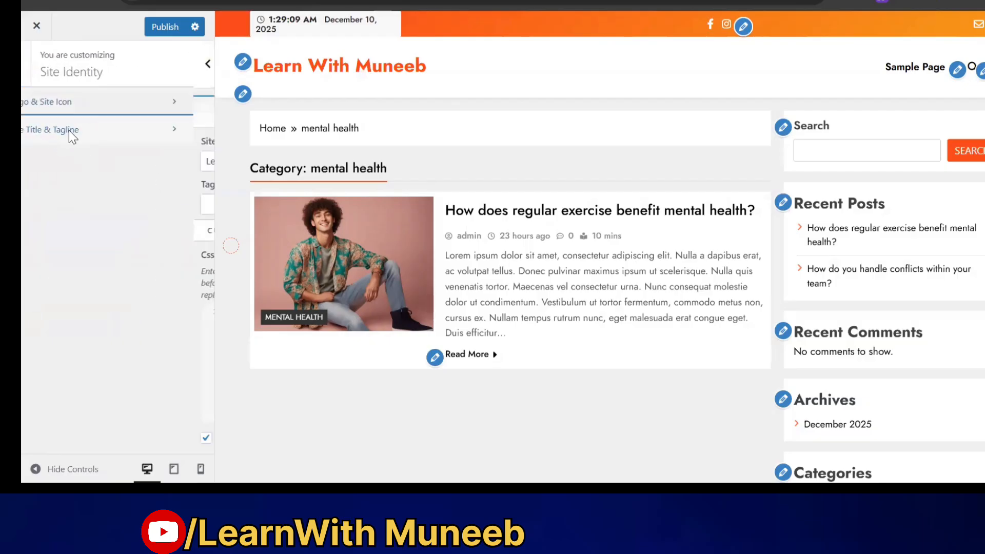
pyautogui.click(69, 130)
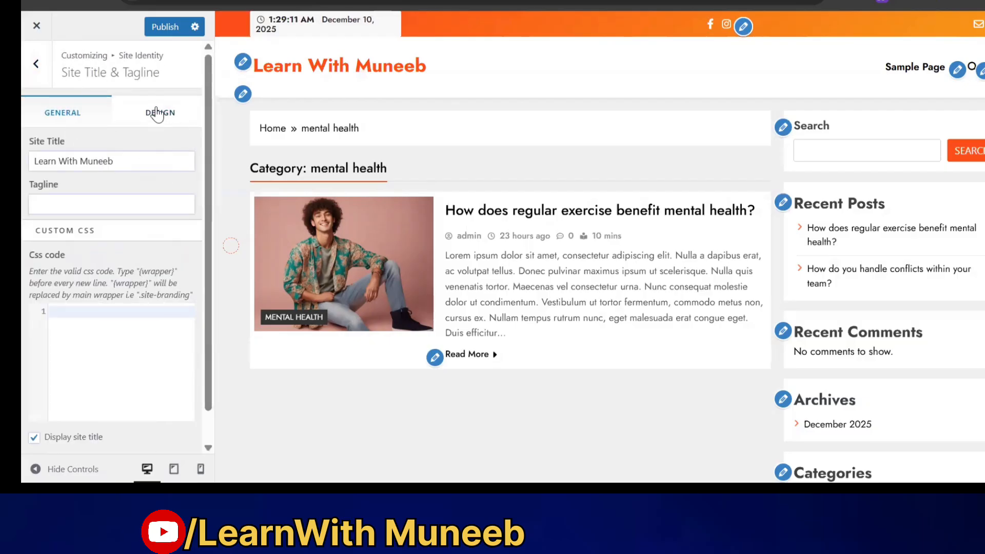
pyautogui.click(160, 113)
pyautogui.click(41, 207)
pyautogui.moveTo(100, 264); pyautogui.dragTo(113, 330)
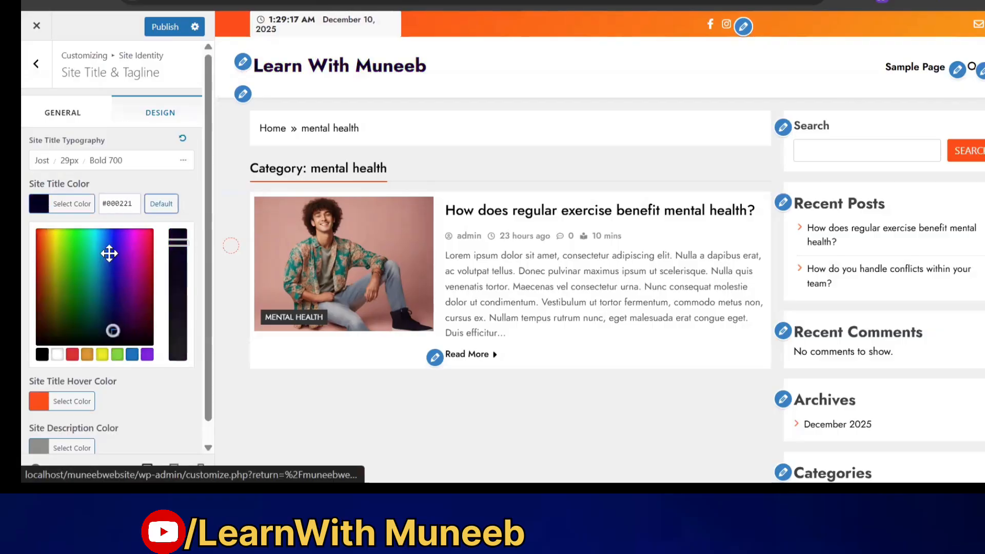
pyautogui.moveTo(109, 254); pyautogui.dragTo(108, 244)
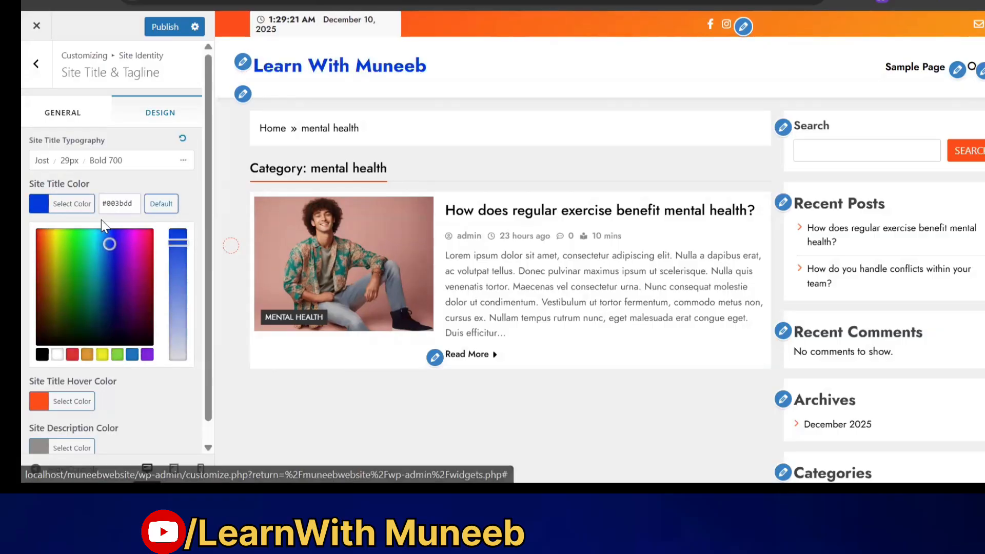
pyautogui.click(192, 184)
pyautogui.click(72, 250)
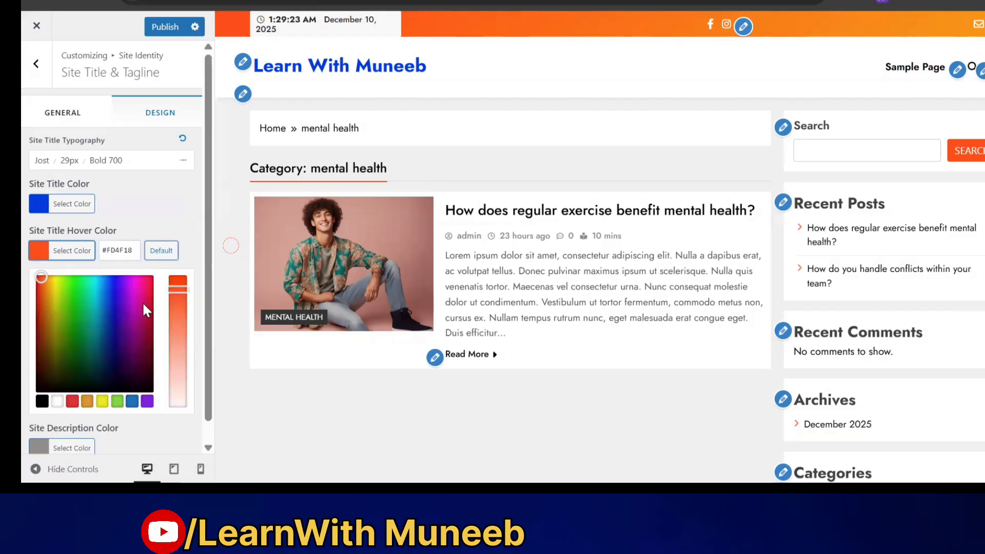
pyautogui.click(112, 292)
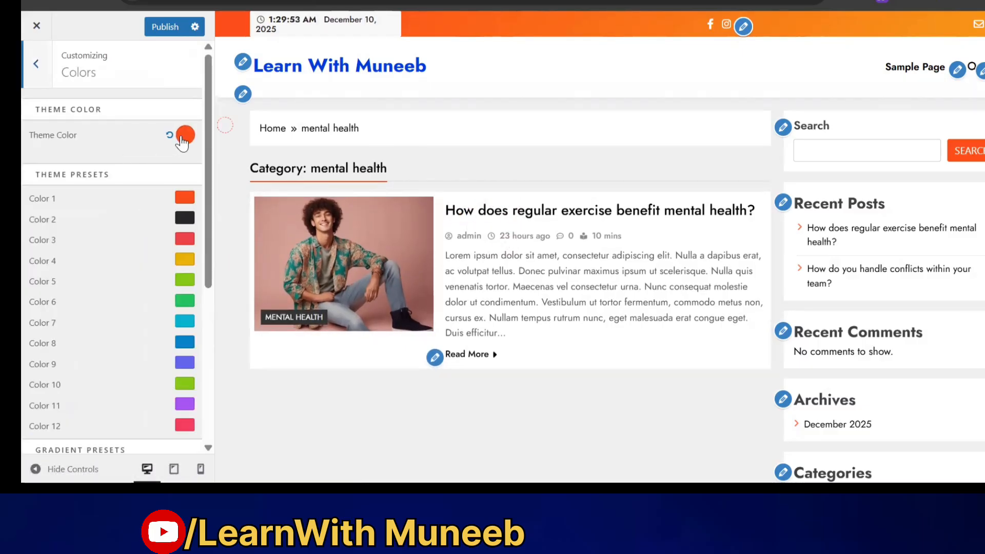
# Try the green and blue presets for the theme color, then apply the near-black preset.
pyautogui.click(184, 136)
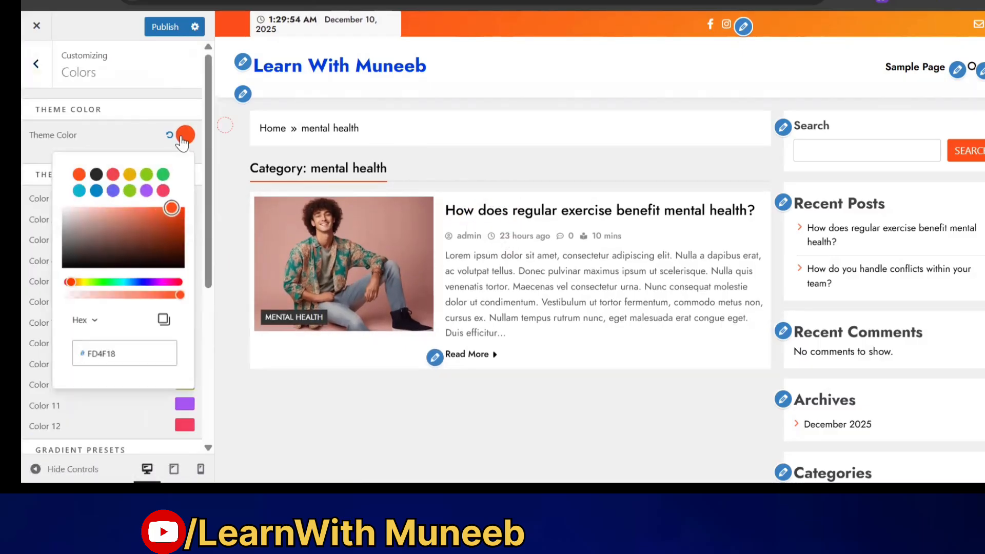
pyautogui.click(128, 191)
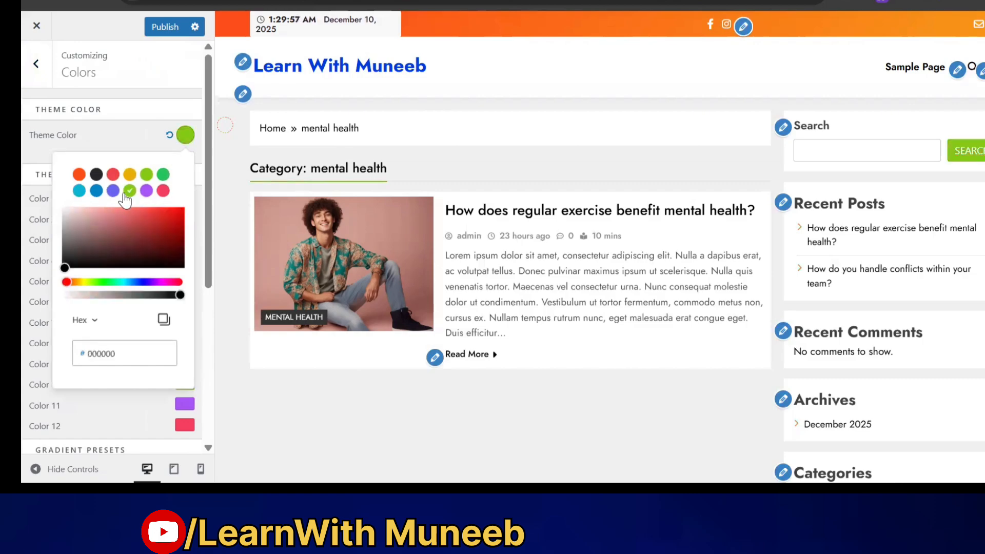
pyautogui.click(96, 192)
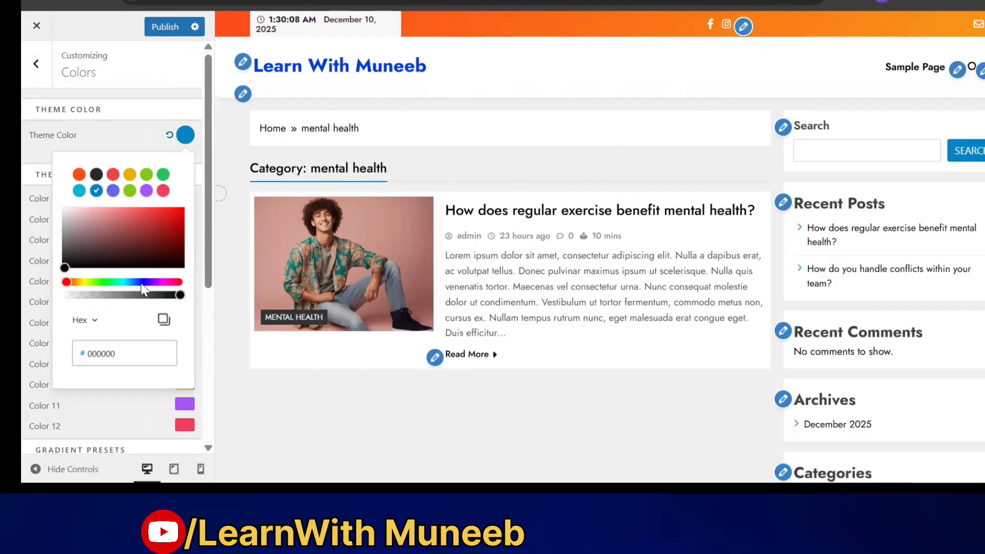
pyautogui.click(96, 174)
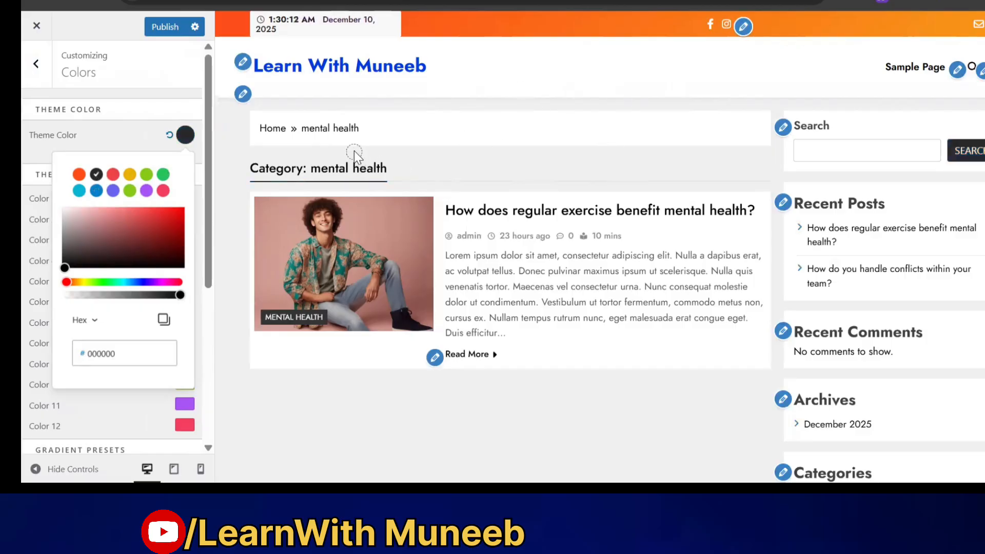
pyautogui.click(159, 124)
# Examine the theme color presets and gradient presets, checking the editors for Color 1 and Gradient 3.
pyautogui.scroll(-2, 135, 200)
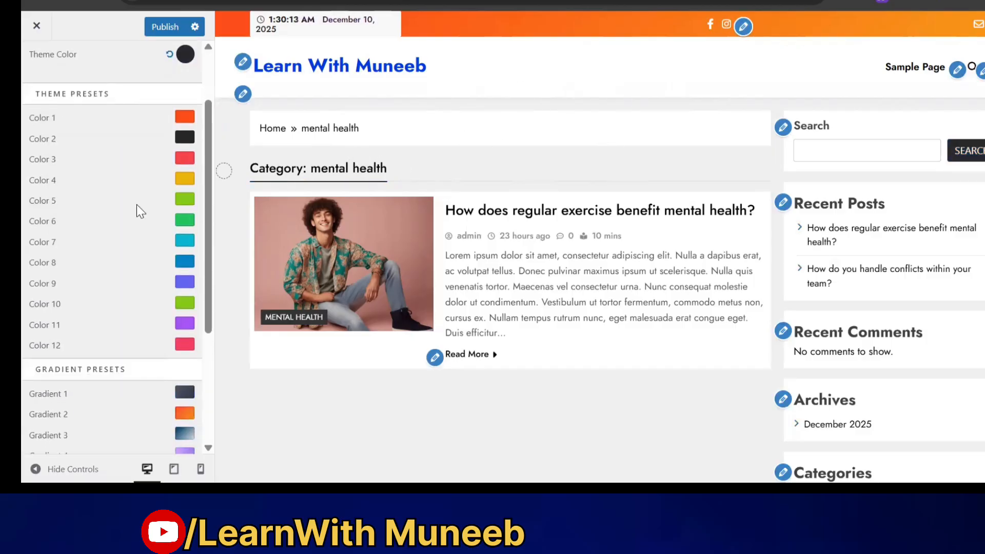
pyautogui.click(185, 118)
pyautogui.click(185, 117)
pyautogui.scroll(-4, 187, 187)
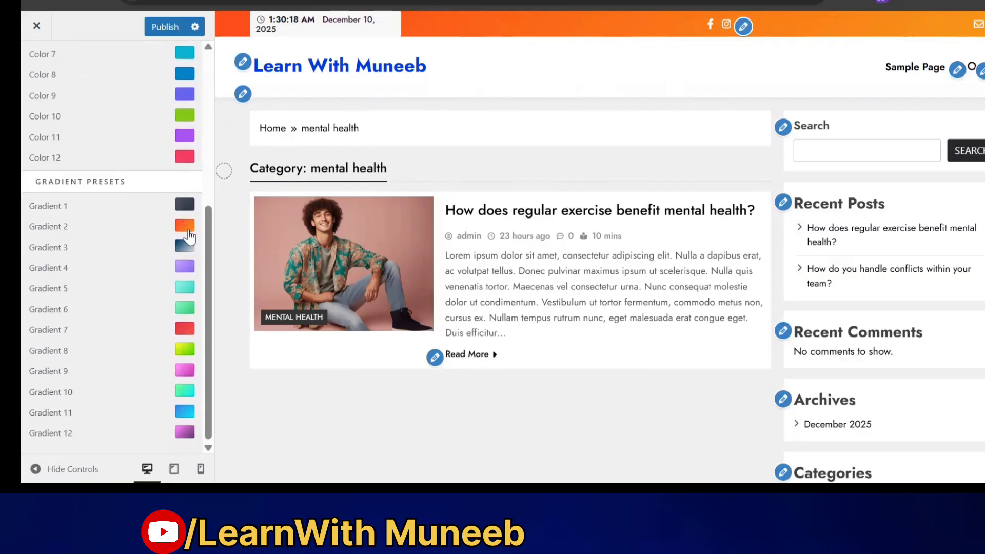
pyautogui.click(186, 248)
pyautogui.click(113, 222)
pyautogui.click(186, 247)
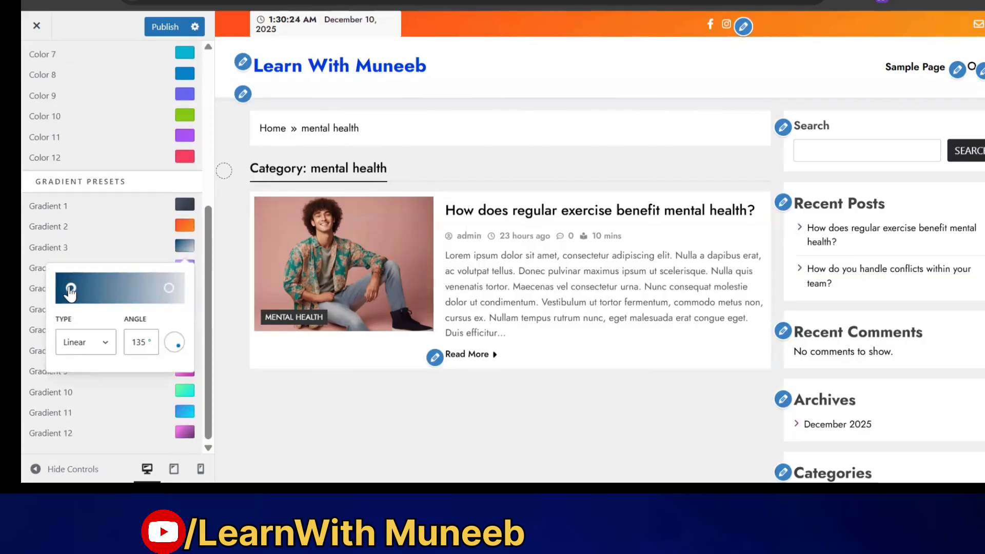
pyautogui.click(203, 214)
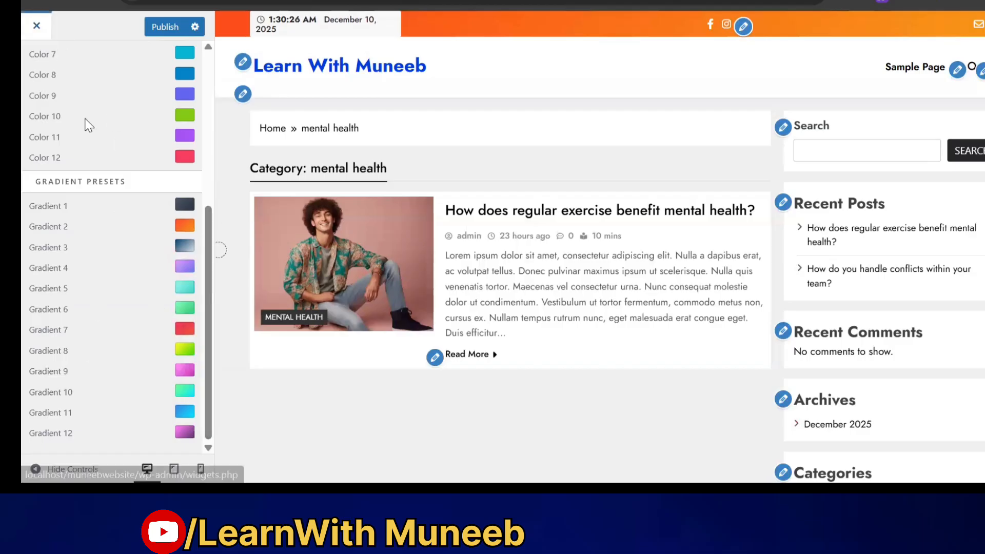
pyautogui.scroll(5, 98, 103)
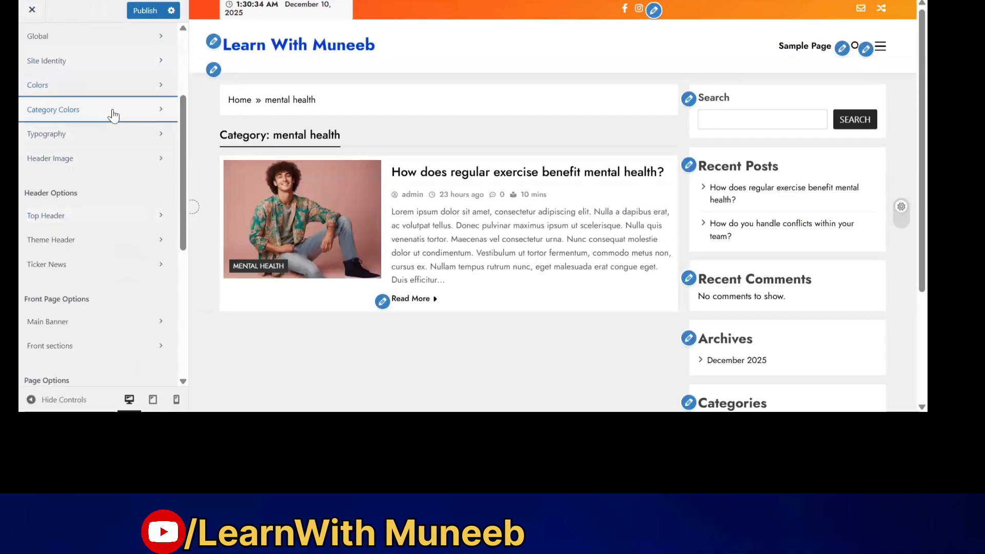
# Open the category color settings and examine how category labels and titles are colored on the live front page.
pyautogui.click(123, 102)
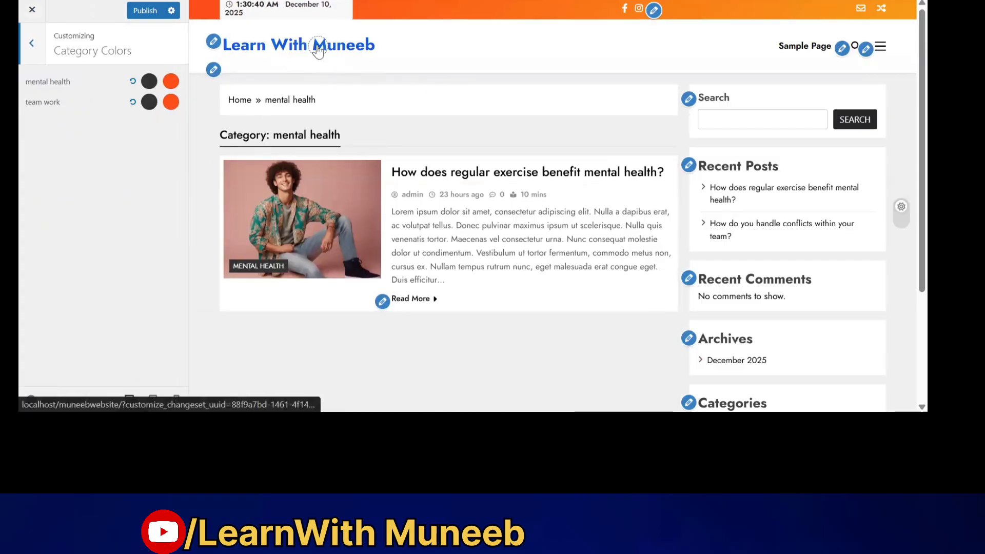
pyautogui.click(286, 1)
pyautogui.scroll(3, 106, 60)
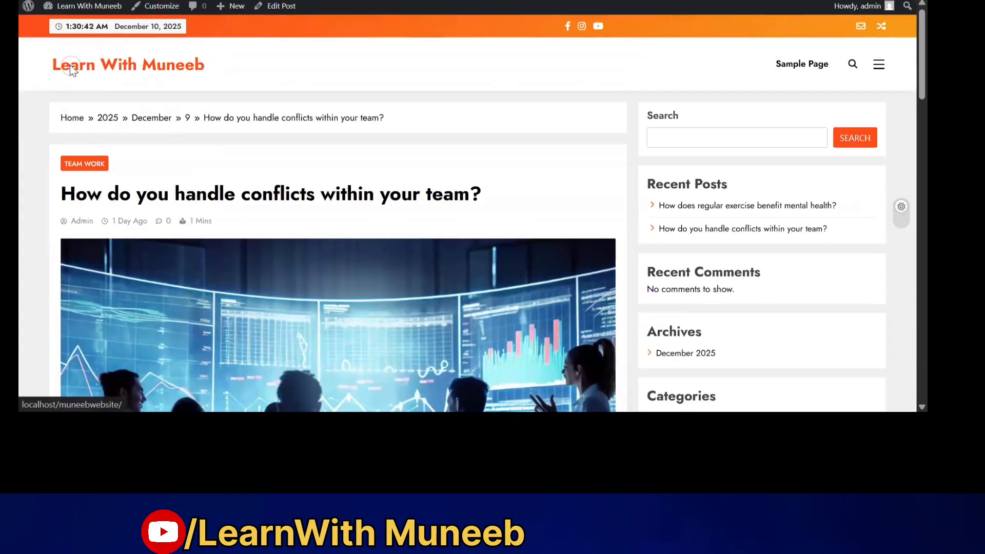
pyautogui.click(70, 64)
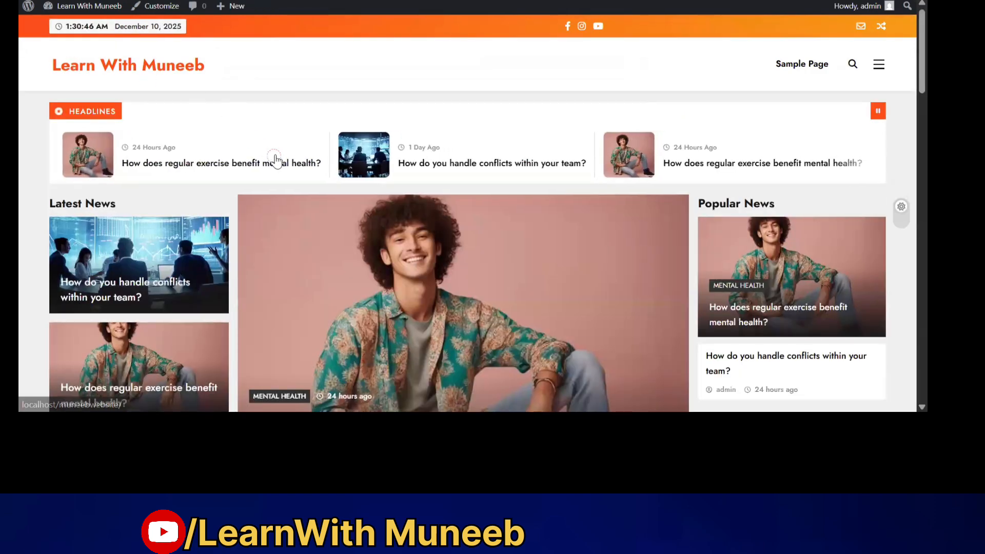
pyautogui.scroll(-5, 275, 161)
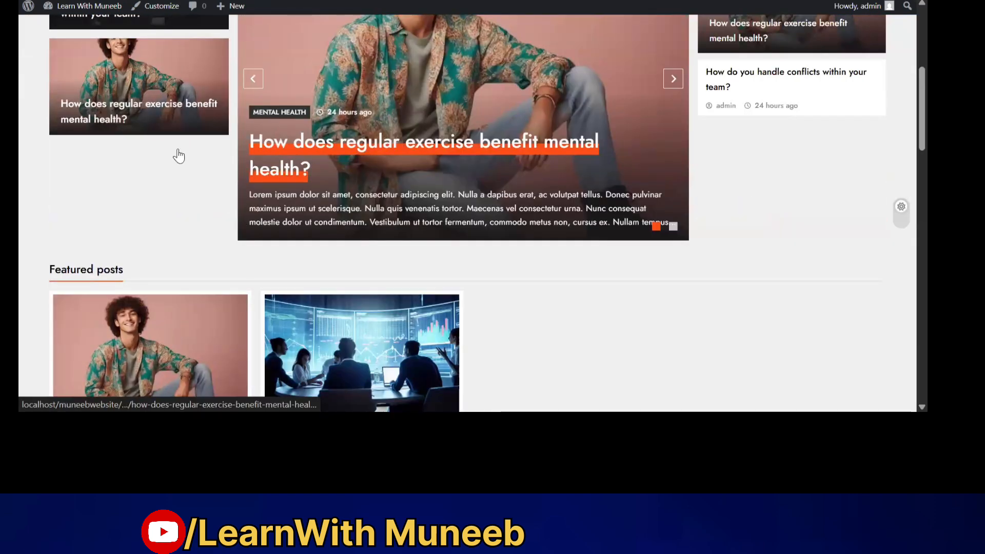
pyautogui.scroll(-4, 179, 155)
pyautogui.scroll(-3, 185, 210)
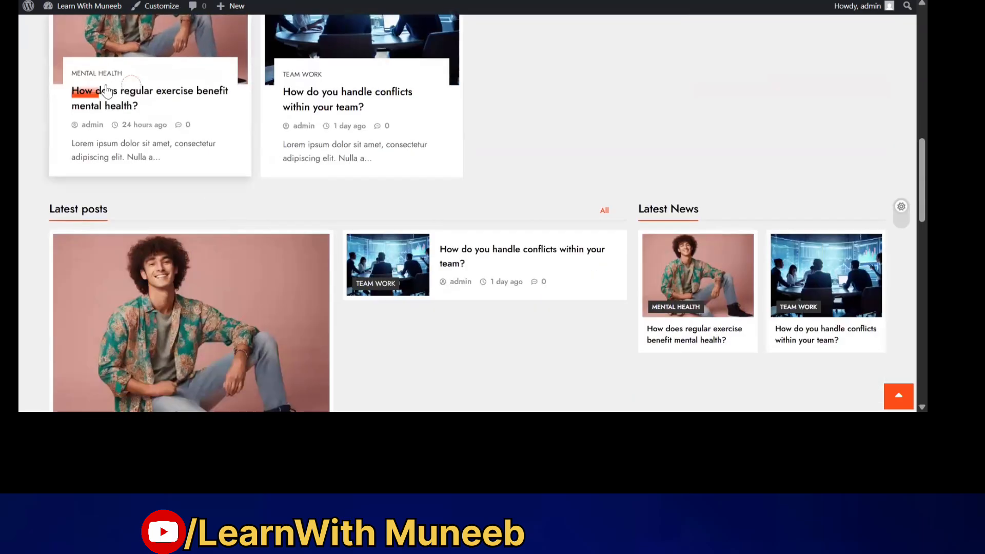
pyautogui.scroll(6, 267, 88)
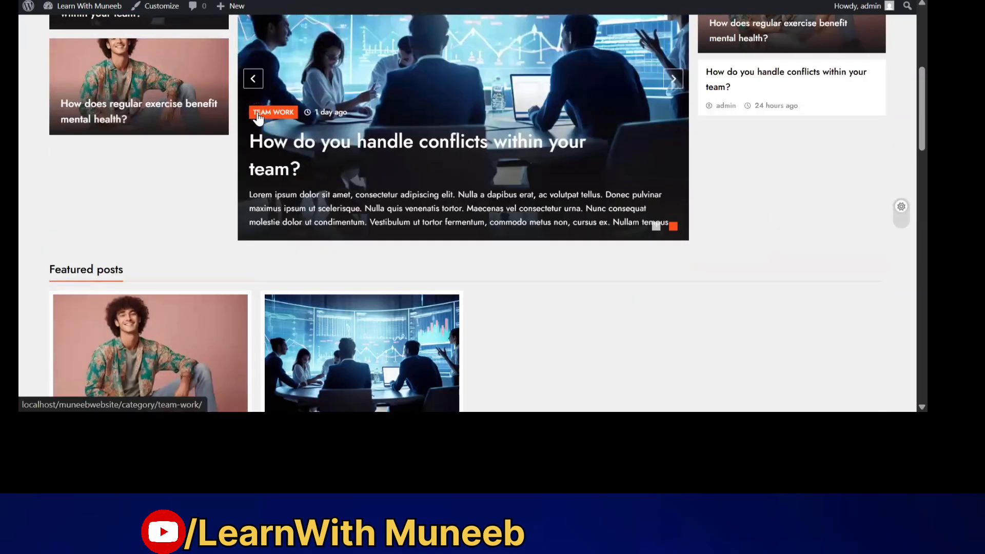
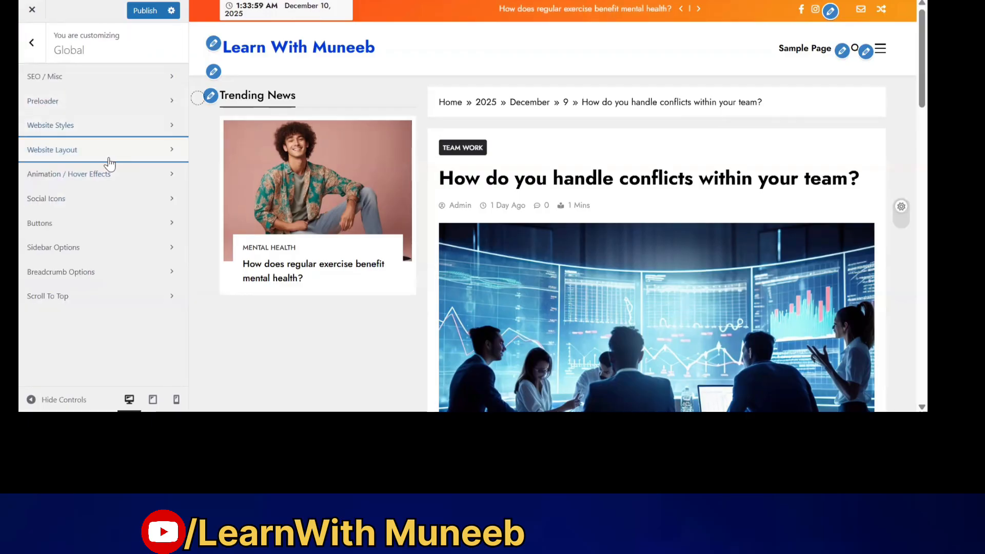
pyautogui.click(30, 44)
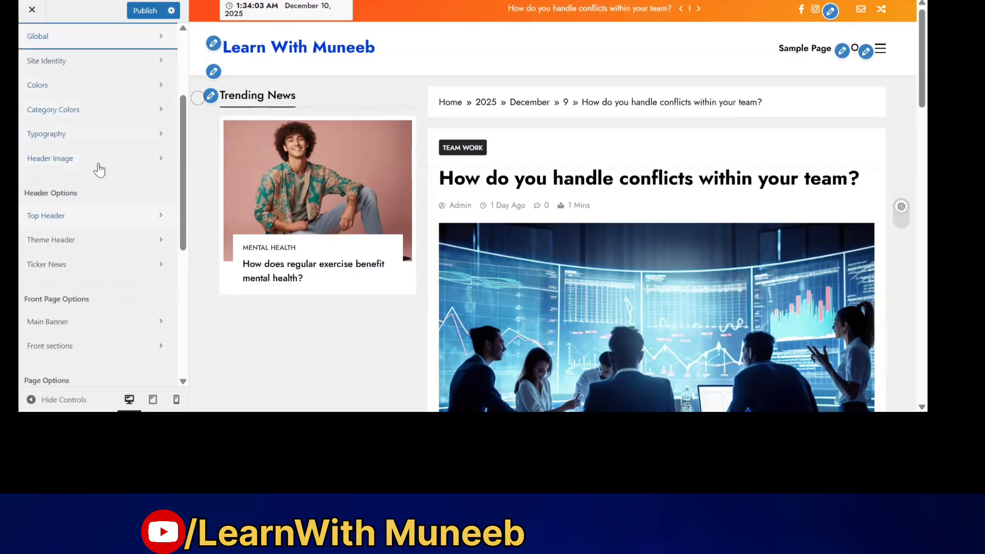
pyautogui.click(132, 133)
pyautogui.click(34, 45)
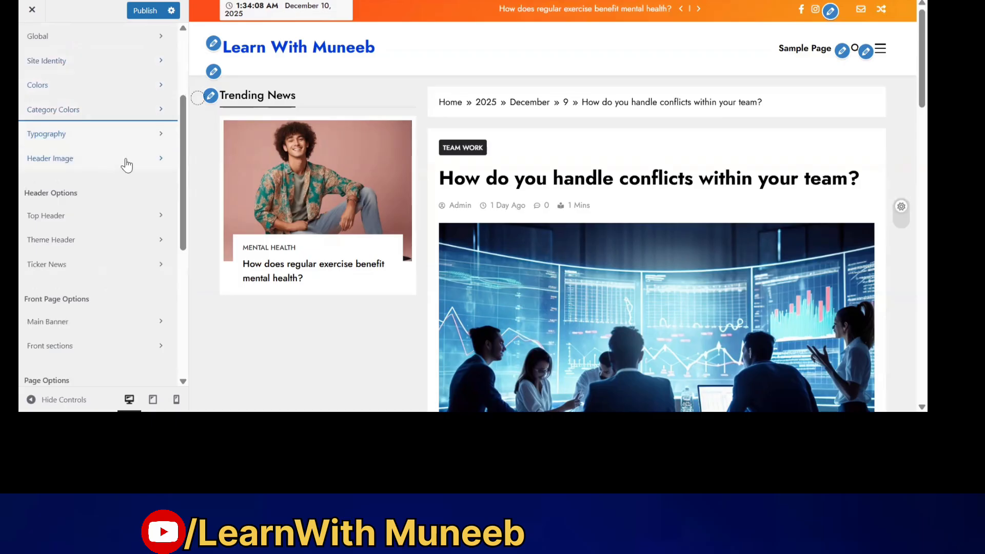
pyautogui.click(127, 164)
pyautogui.click(33, 56)
# In the category colors, set the team work category's hover color to the same blue preset as the mental health category.
pyautogui.click(100, 109)
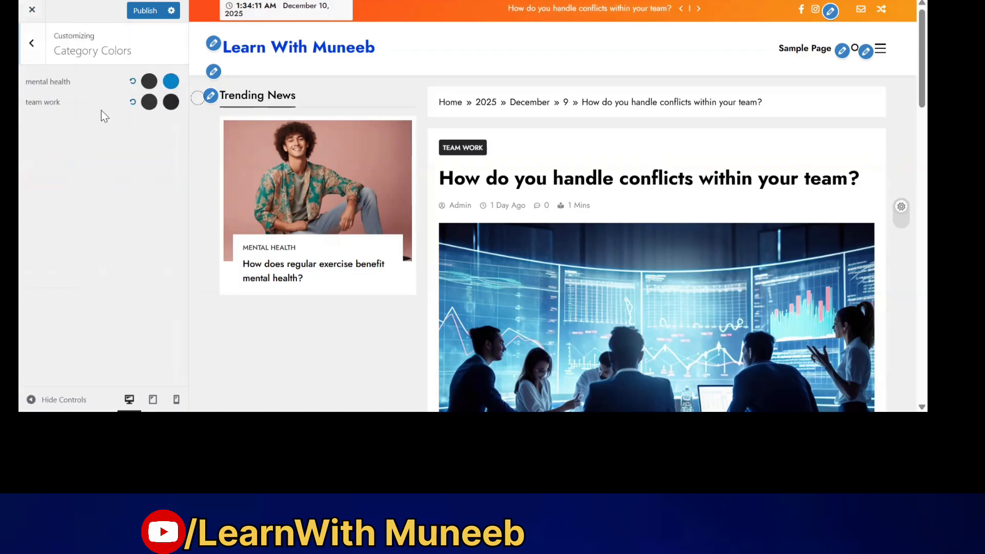
pyautogui.click(170, 102)
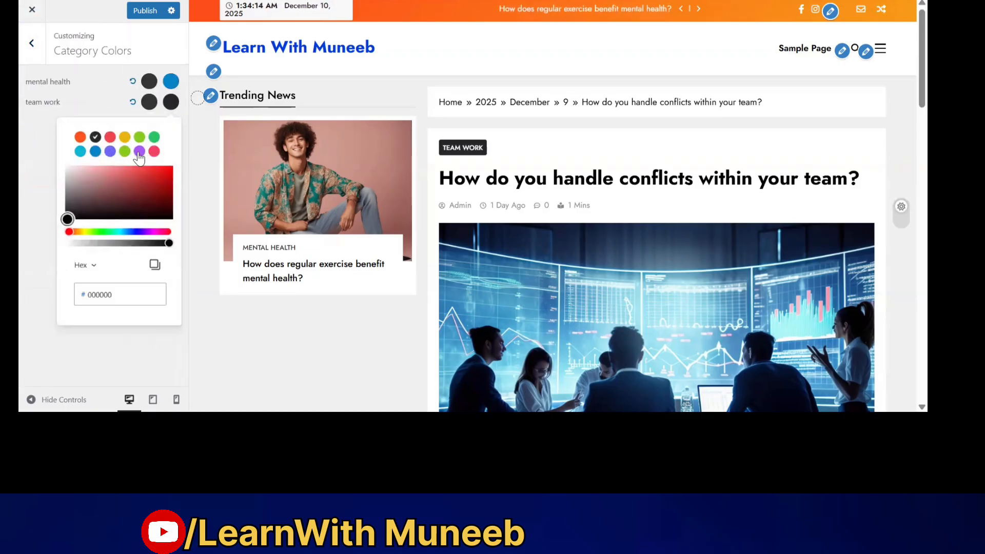
pyautogui.click(95, 152)
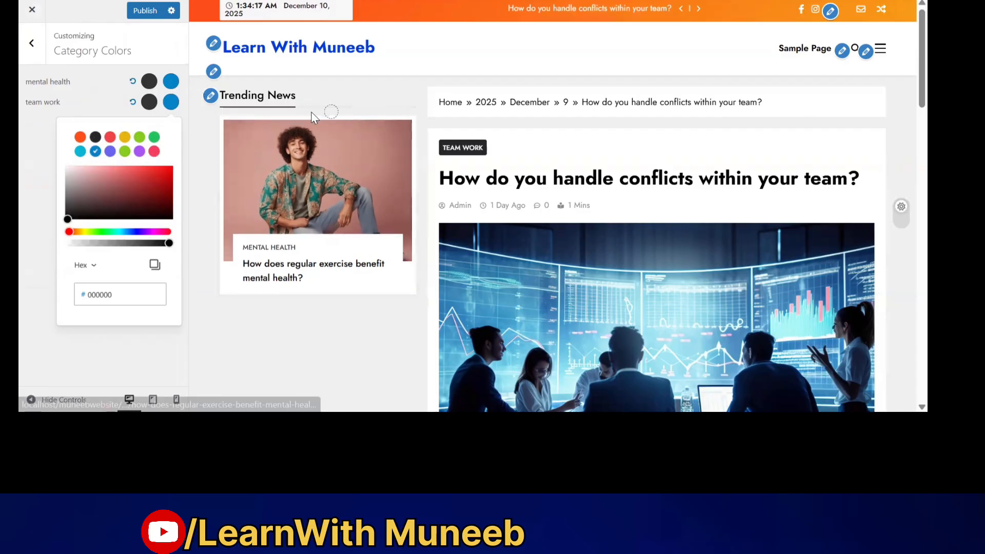
pyautogui.click(171, 84)
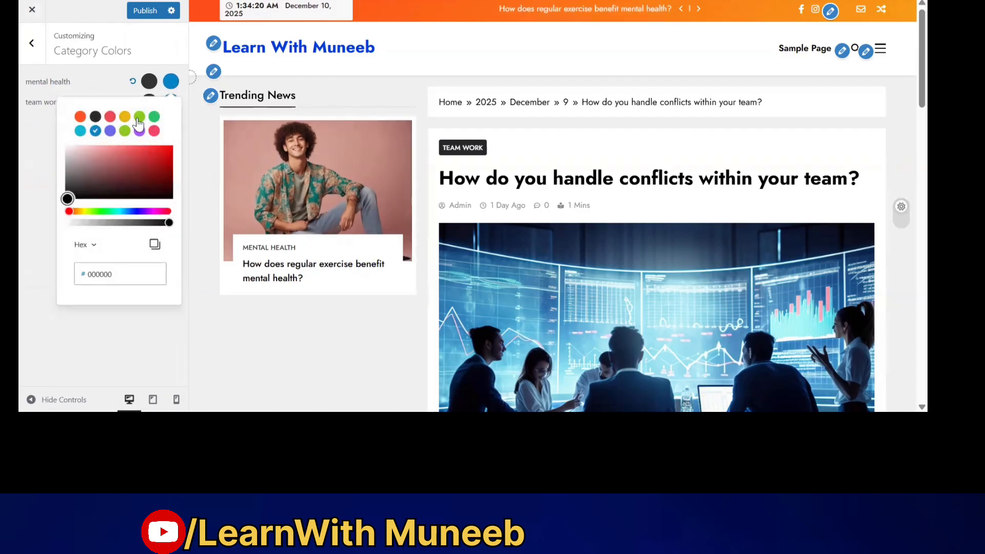
pyautogui.click(106, 83)
pyautogui.click(31, 43)
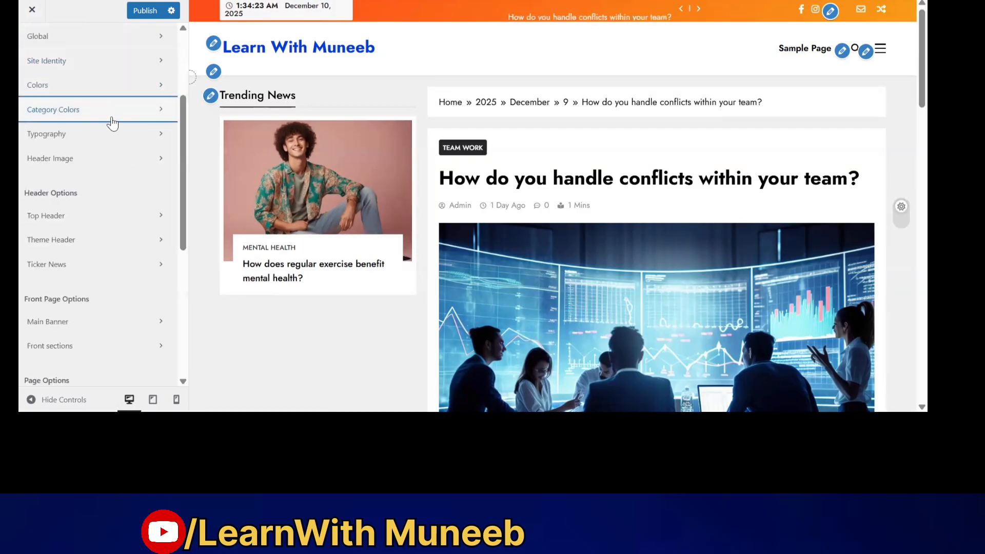
pyautogui.click(156, 139)
pyautogui.click(29, 45)
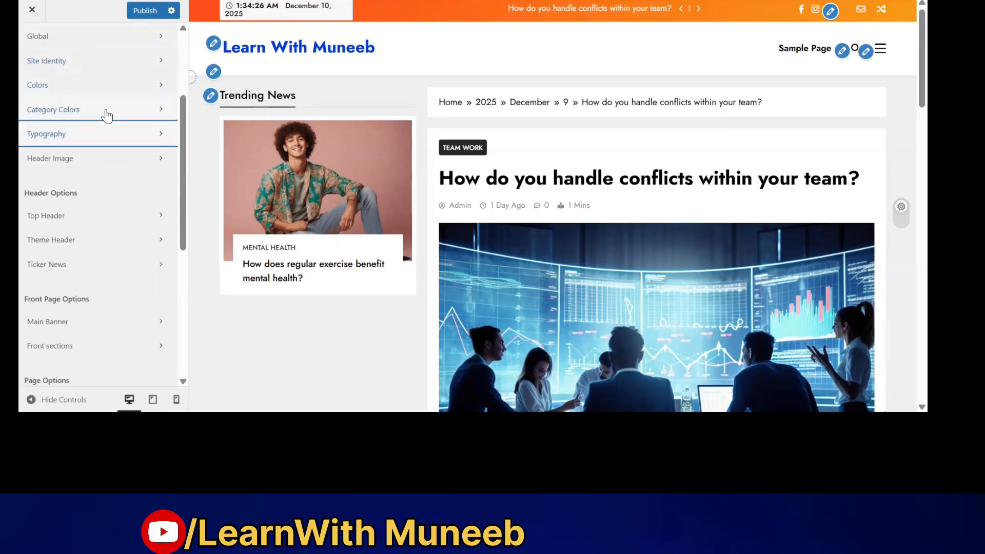
pyautogui.click(108, 110)
pyautogui.click(31, 44)
# Set the theme color to the blue preset and reload the live front page to check it.
pyautogui.click(140, 86)
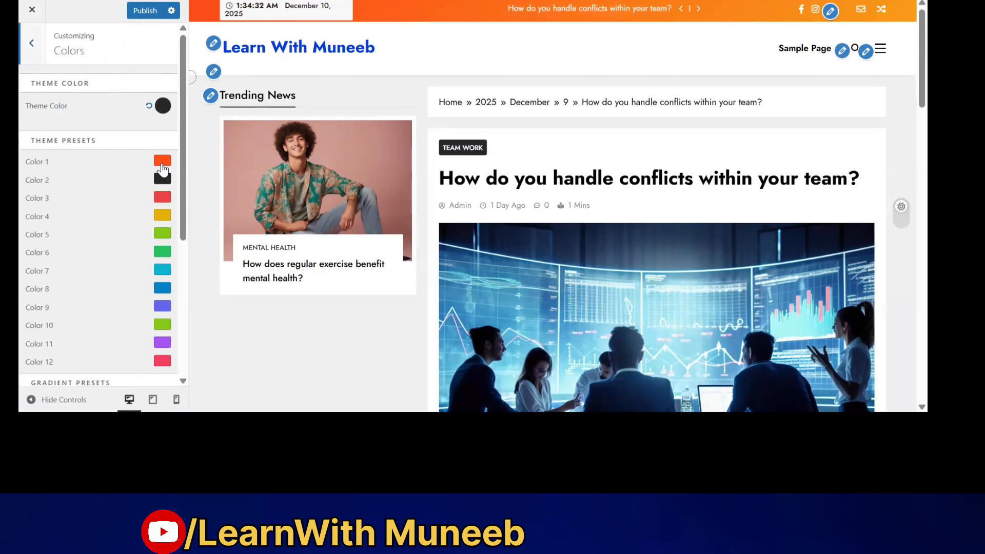
pyautogui.click(163, 271)
pyautogui.click(162, 288)
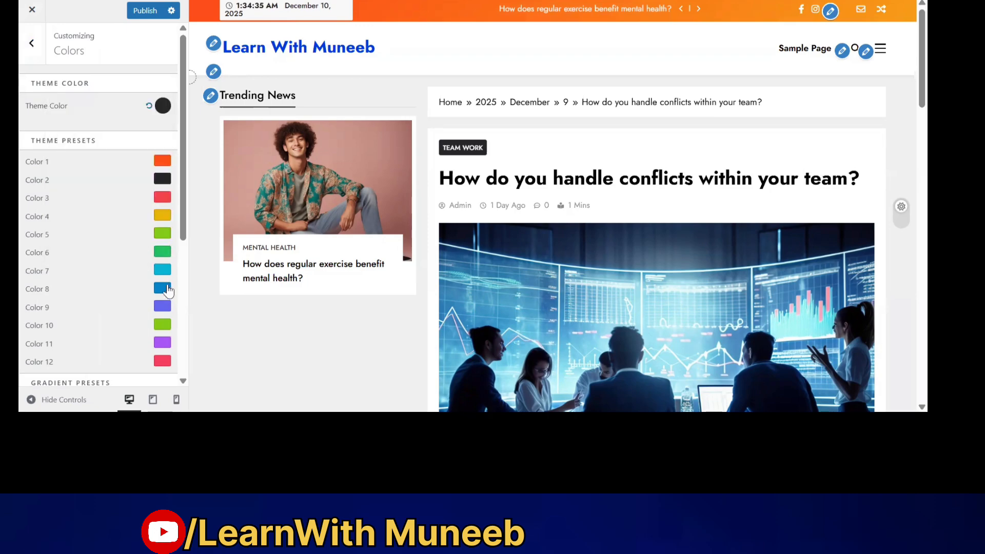
pyautogui.click(162, 288)
pyautogui.click(163, 106)
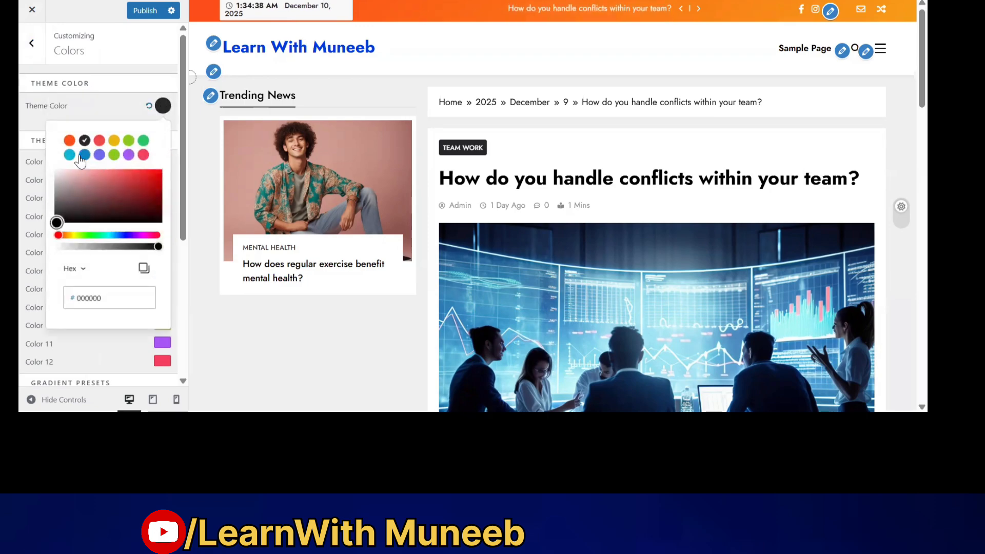
pyautogui.click(118, 86)
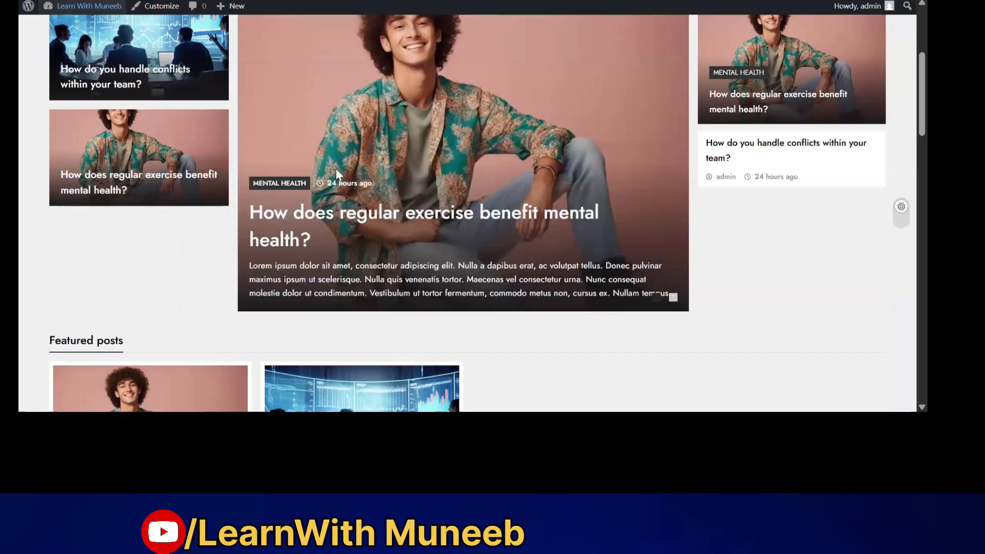
pyautogui.press('F5')
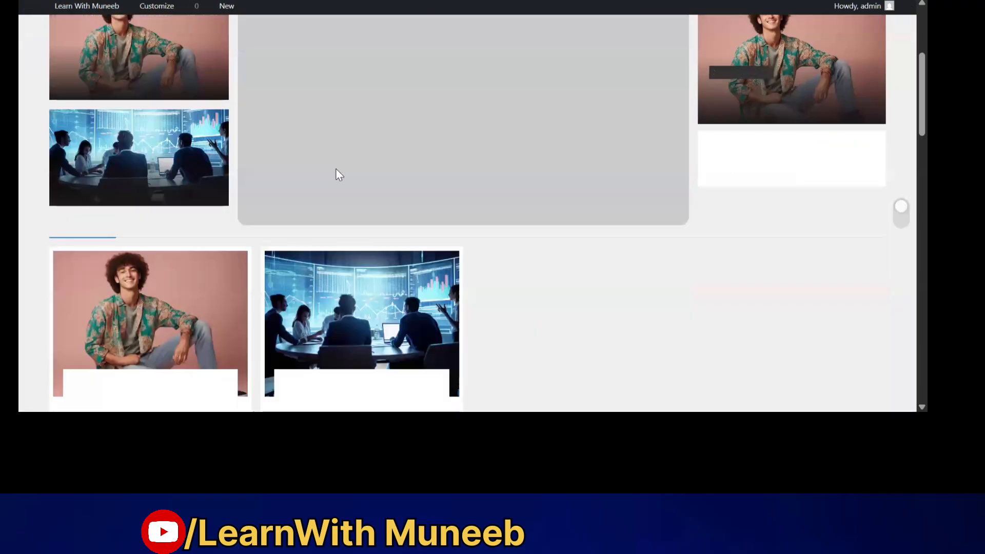
# Examine how the blue theme color appears on the live front page's headlines label, banner title highlight and slider.
pyautogui.scroll(5, 335, 173)
pyautogui.scroll(-3, 299, 337)
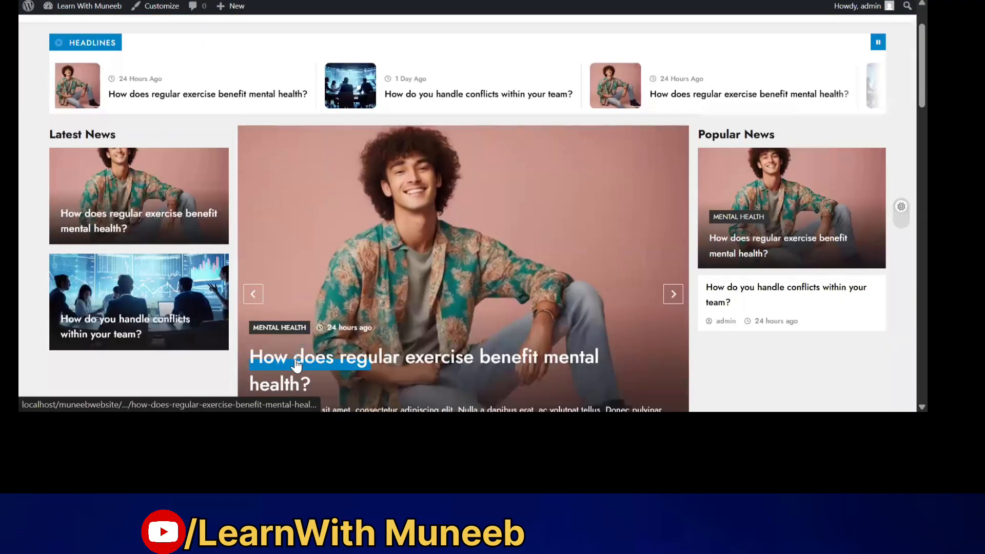
pyautogui.scroll(1, 366, 245)
pyautogui.scroll(-1, 349, 256)
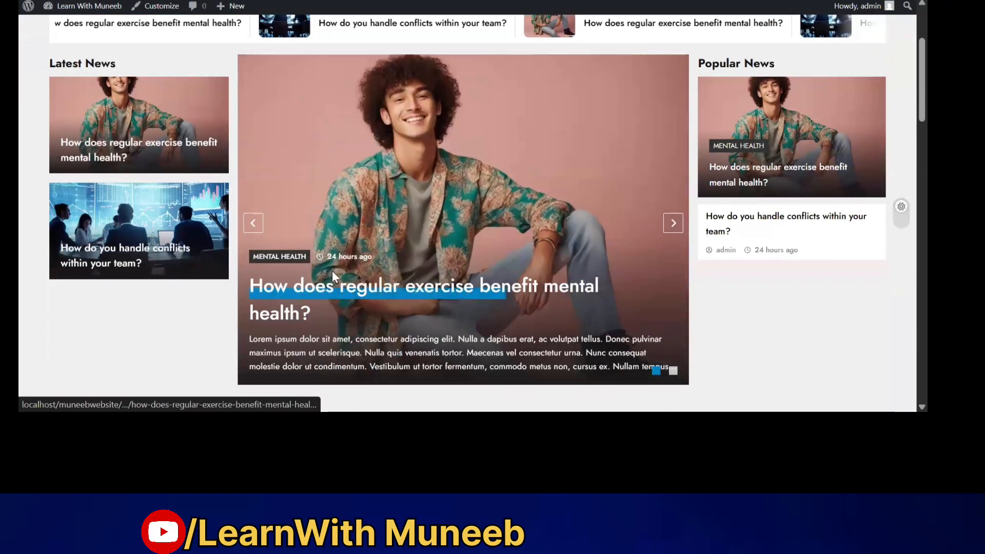
pyautogui.tripleClick(315, 304)
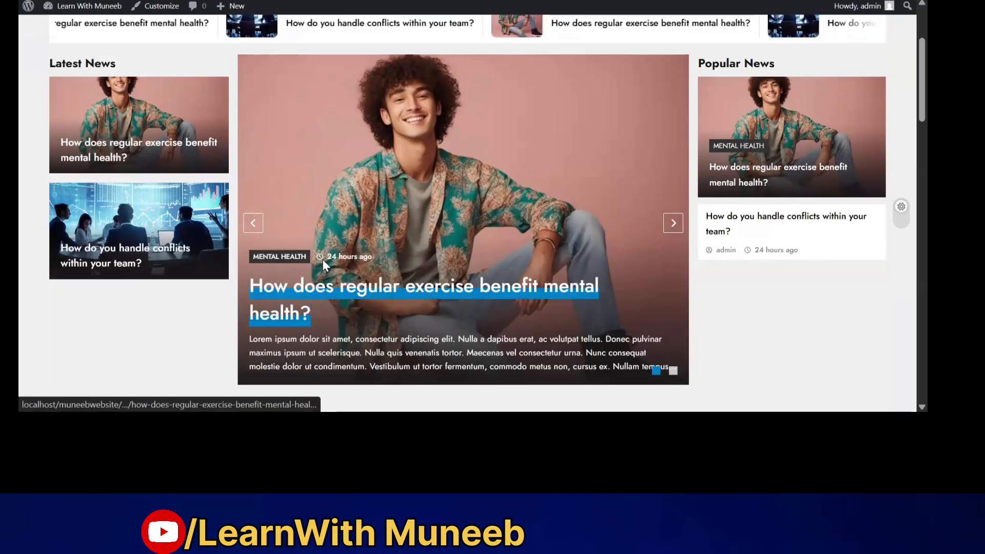
pyautogui.scroll(3, 322, 260)
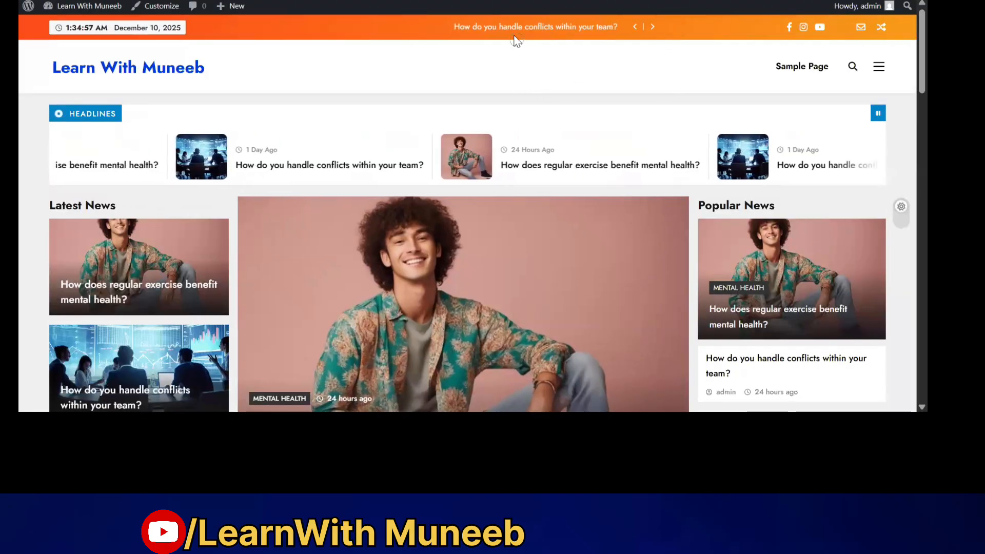
# Open the Ticker News settings in the customizer, choose the full content width layout, and load the site's front page in the preview.
pyautogui.click(110, 0)
pyautogui.click(29, 46)
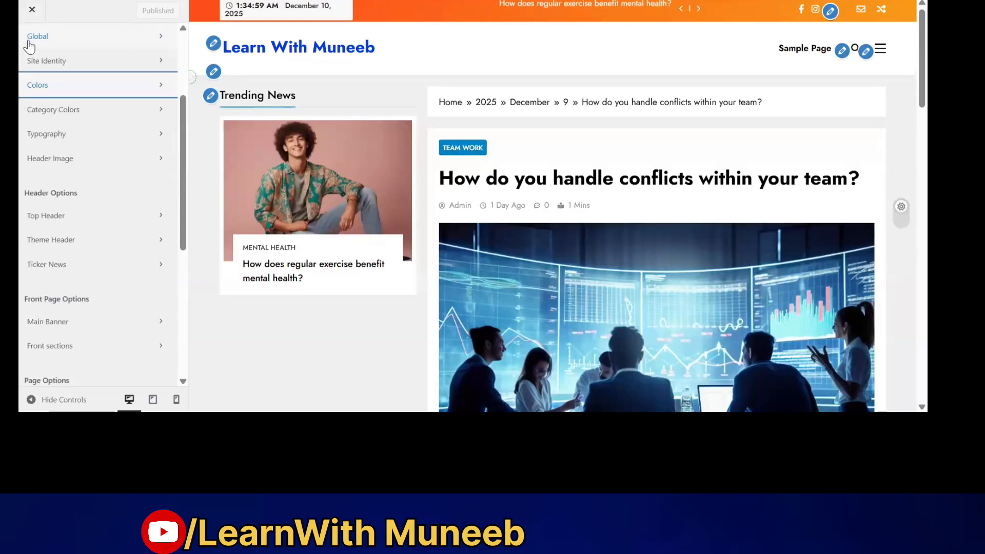
pyautogui.scroll(-2, 77, 138)
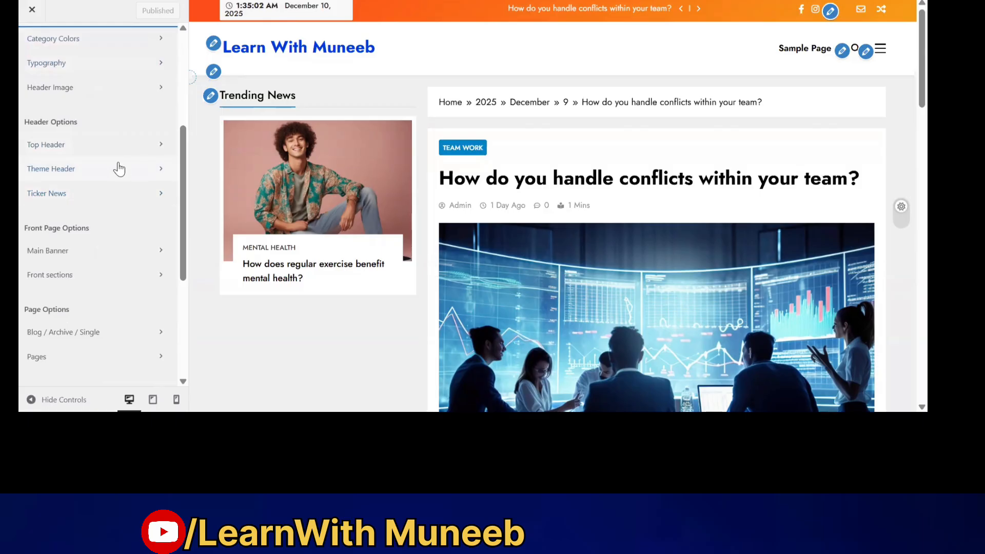
pyautogui.click(94, 193)
pyautogui.scroll(-3, 128, 155)
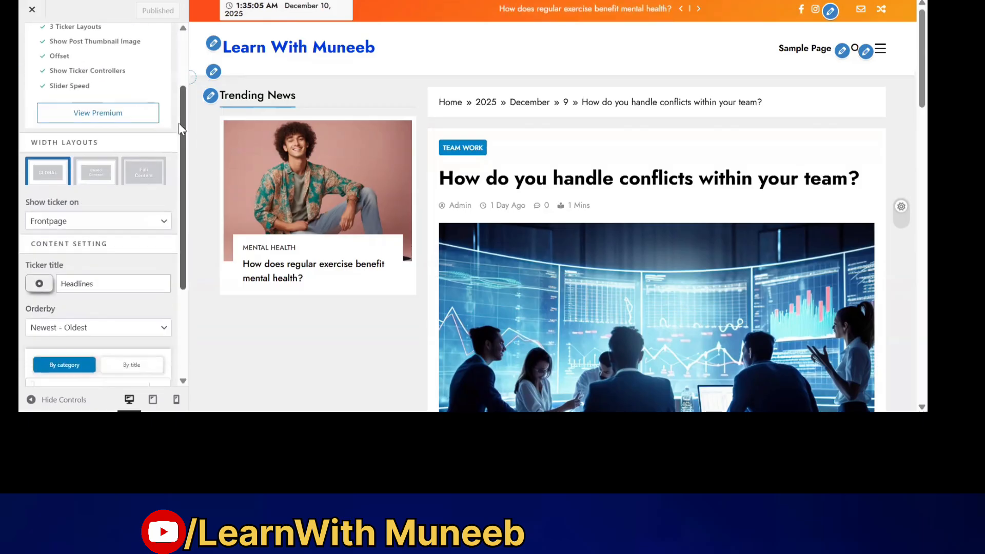
pyautogui.scroll(-1, 180, 128)
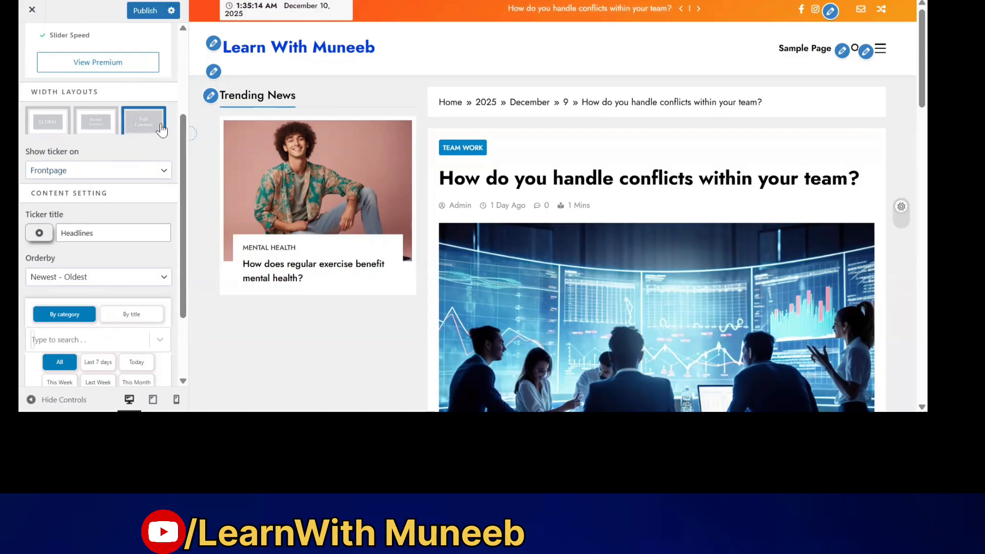
pyautogui.click(266, 50)
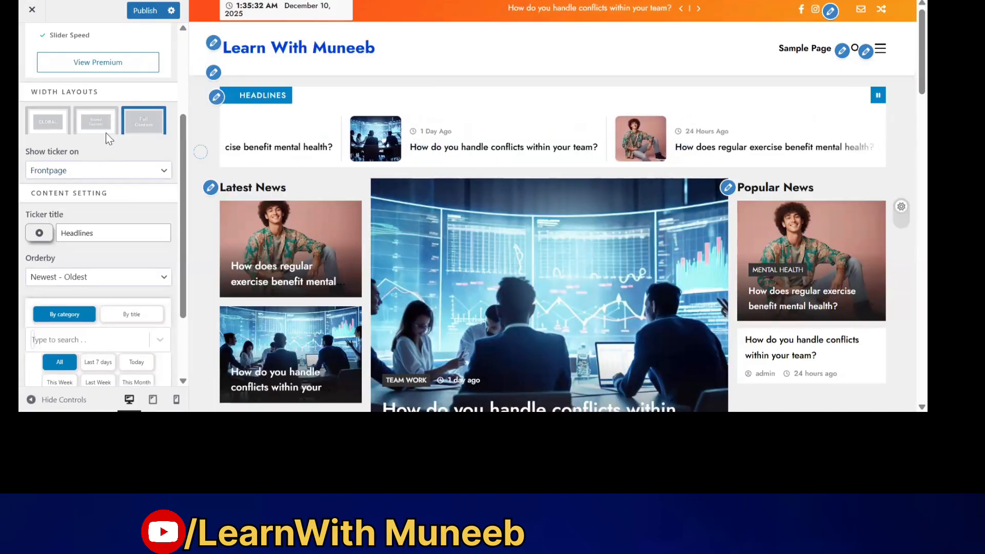
# Compare the ticker's width layouts, choose the boxed content one, and review the ticker's display and content options, keeping it on Frontpage.
pyautogui.click(88, 122)
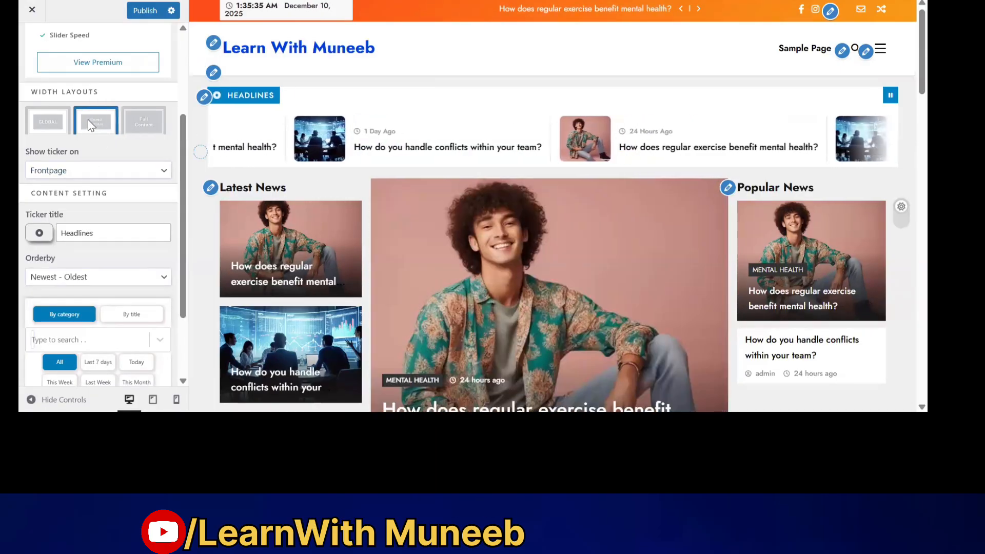
pyautogui.click(51, 124)
pyautogui.click(99, 120)
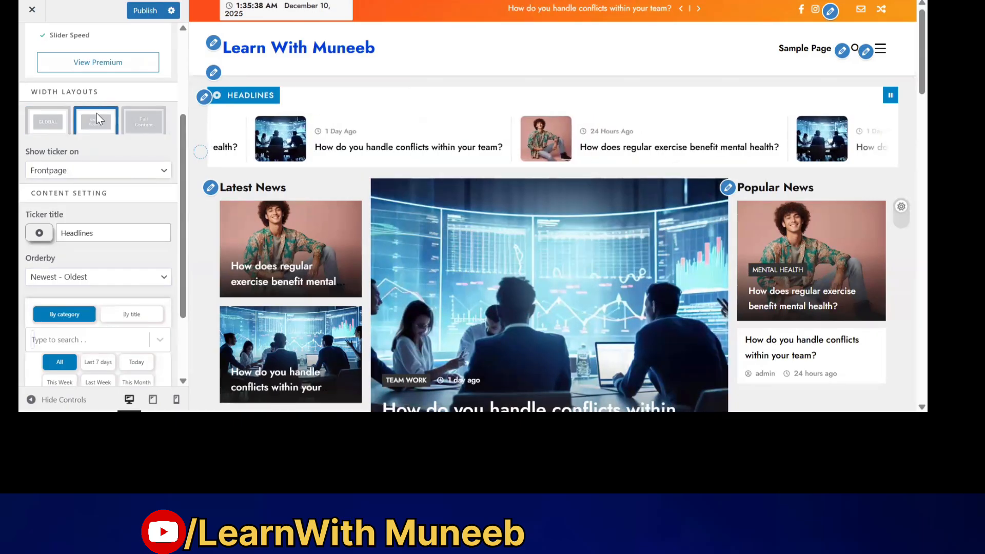
pyautogui.click(133, 172)
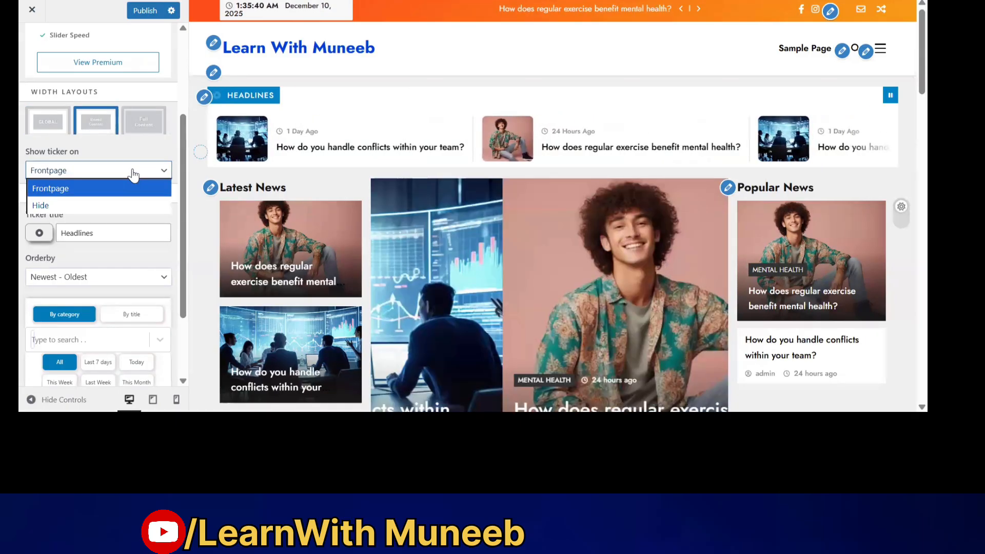
pyautogui.click(115, 171)
pyautogui.scroll(-1, 329, 134)
pyautogui.scroll(-1, 81, 233)
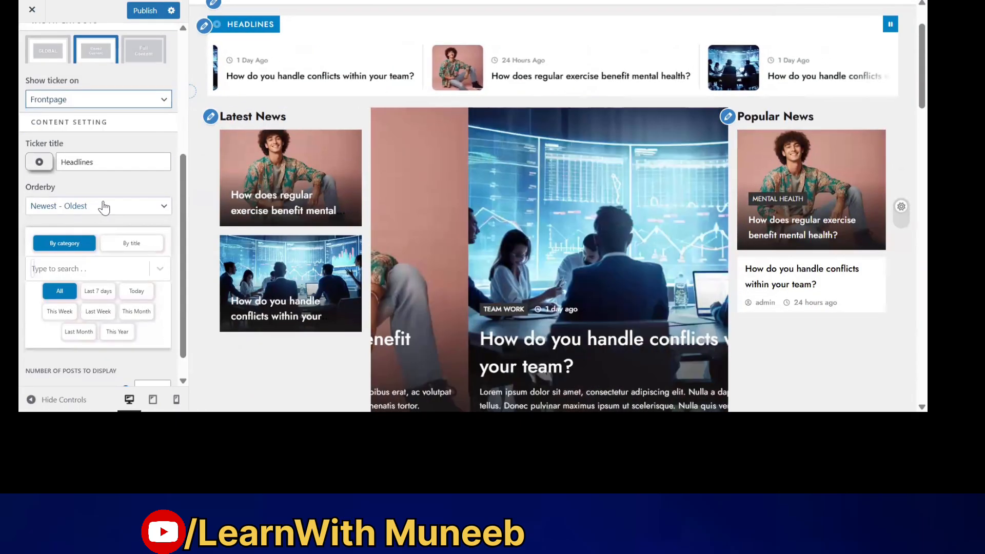
pyautogui.scroll(1, 91, 108)
pyautogui.scroll(-2, 71, 69)
pyautogui.scroll(6, 72, 38)
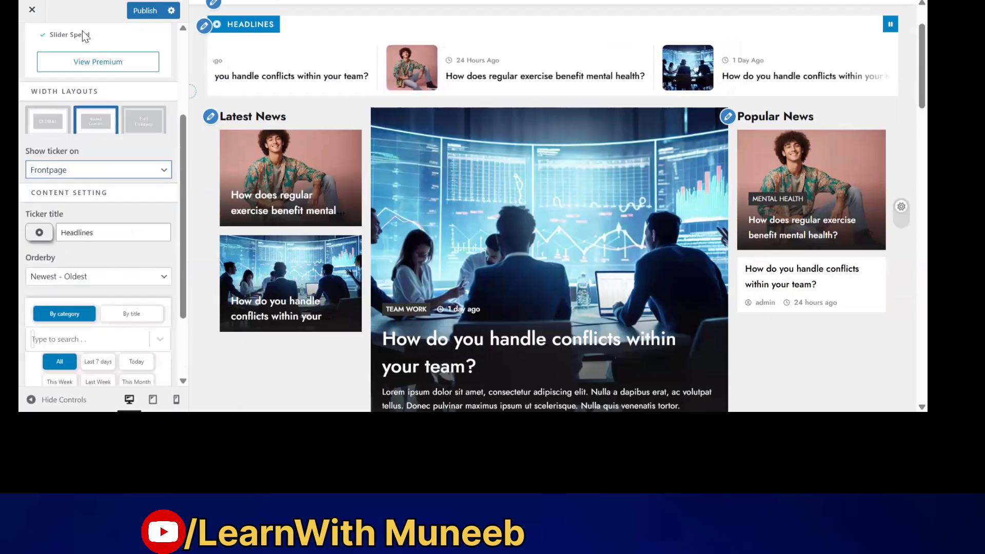
# Try the second Main Banner layout, with a slider beside two stacked posts, and examine it in the preview.
pyautogui.click(31, 45)
pyautogui.scroll(-1, 131, 227)
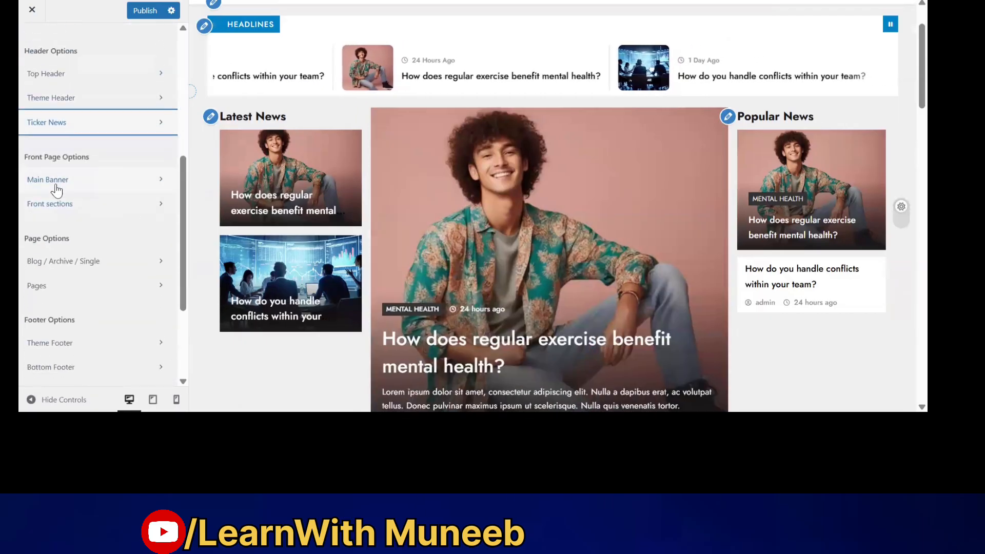
pyautogui.click(76, 181)
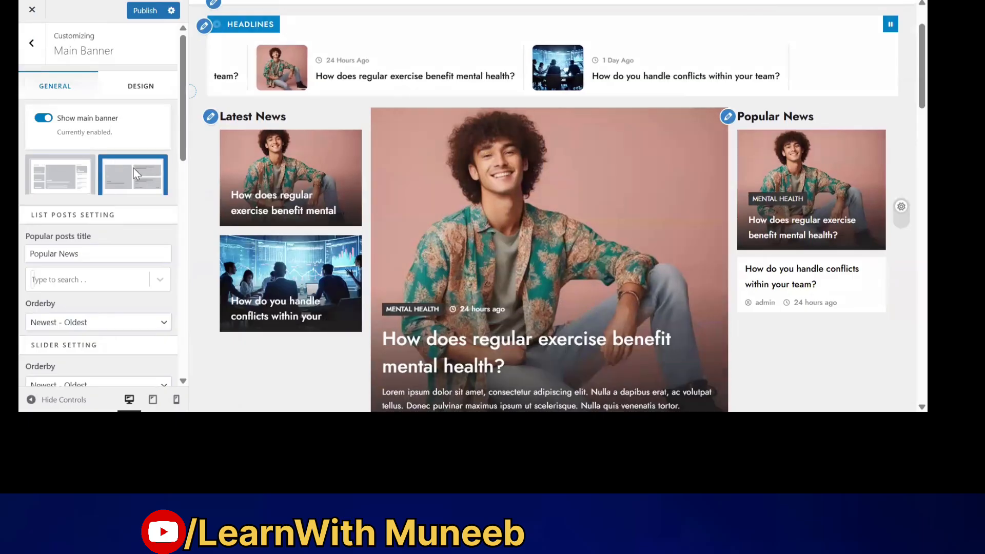
pyautogui.click(134, 168)
pyautogui.scroll(-6, 385, 214)
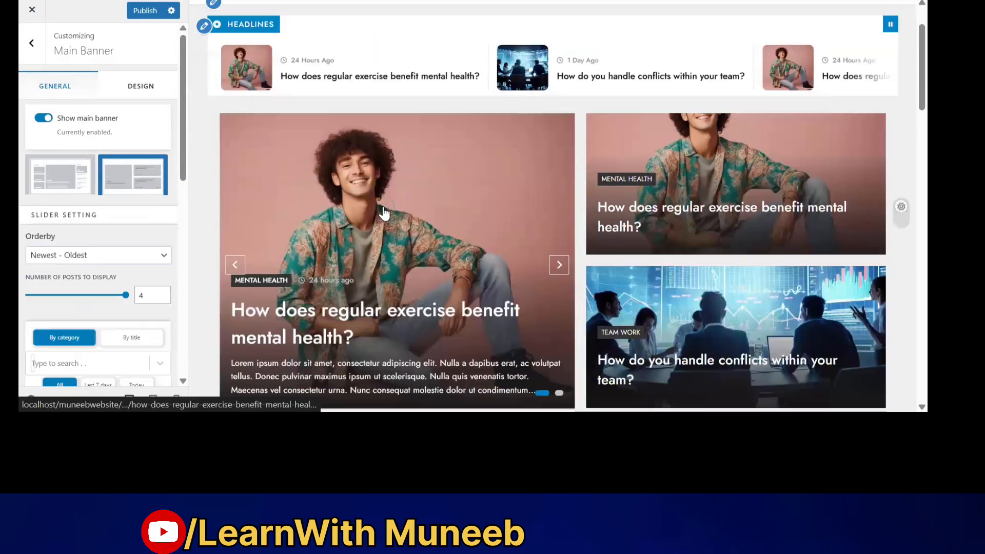
pyautogui.scroll(5, 621, 110)
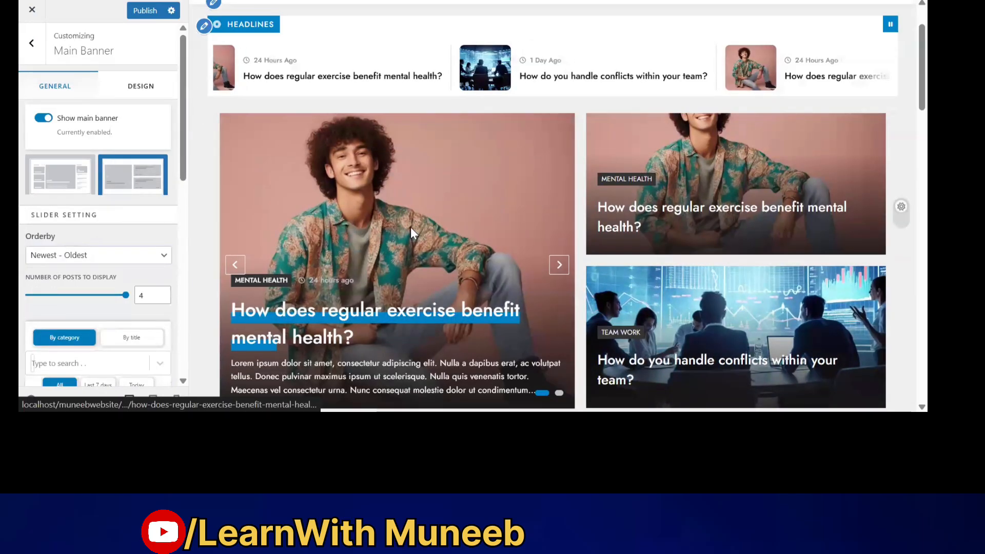
pyautogui.scroll(-10, 410, 227)
pyautogui.scroll(-5, 510, 212)
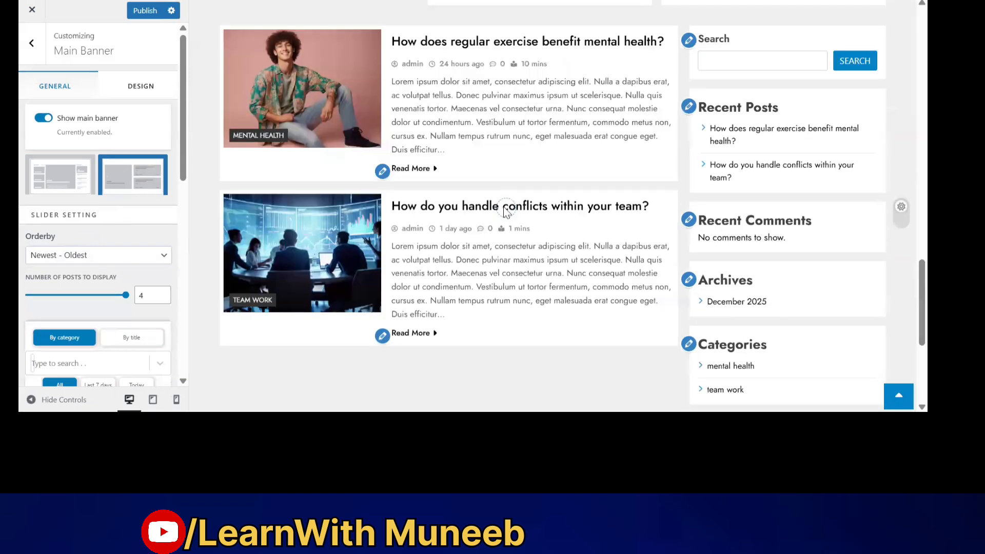
# Restore the first, three-column Main Banner layout and review its remaining settings and the front-page preview.
pyautogui.scroll(6, 511, 211)
pyautogui.click(70, 177)
pyautogui.scroll(-10, 144, 240)
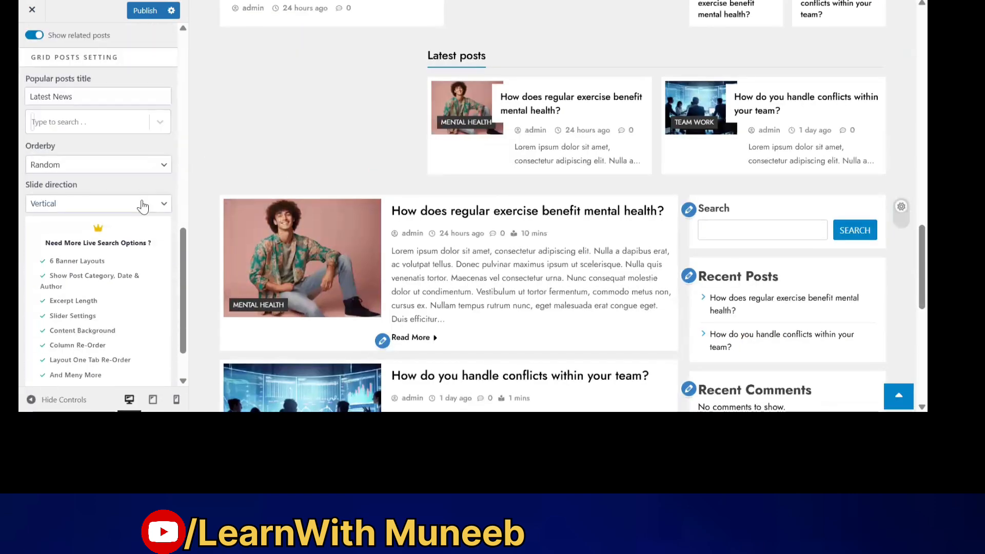
pyautogui.scroll(-1, 143, 206)
pyautogui.scroll(12, 143, 207)
pyautogui.scroll(5, 399, 147)
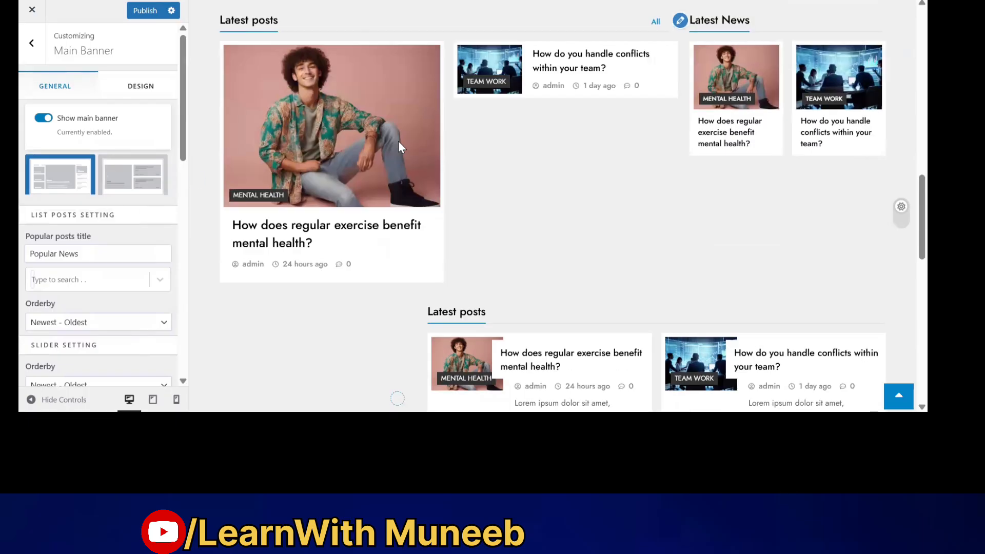
pyautogui.scroll(10, 399, 144)
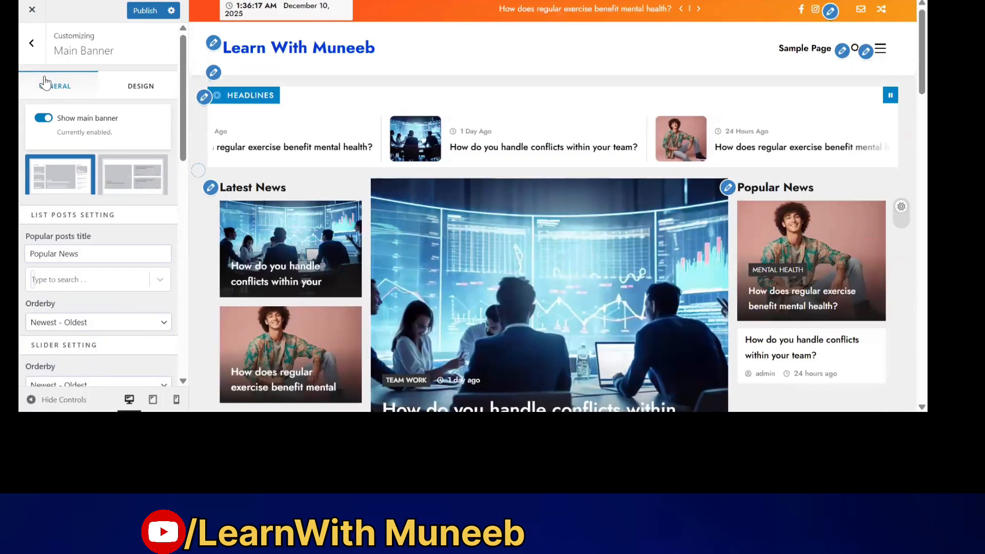
# Open the Full Width front section's settings and review its blocks and section order.
pyautogui.click(31, 43)
pyautogui.click(99, 205)
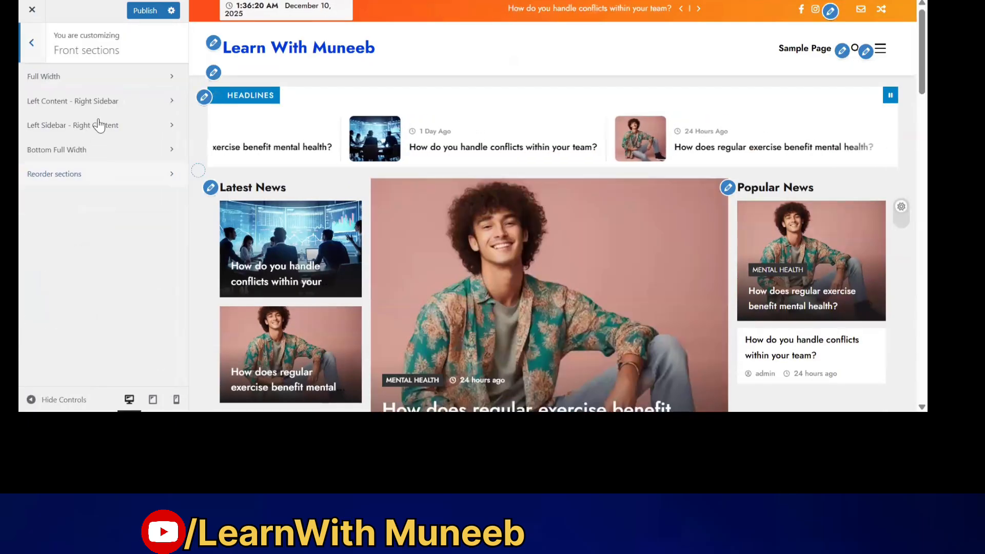
pyautogui.click(150, 76)
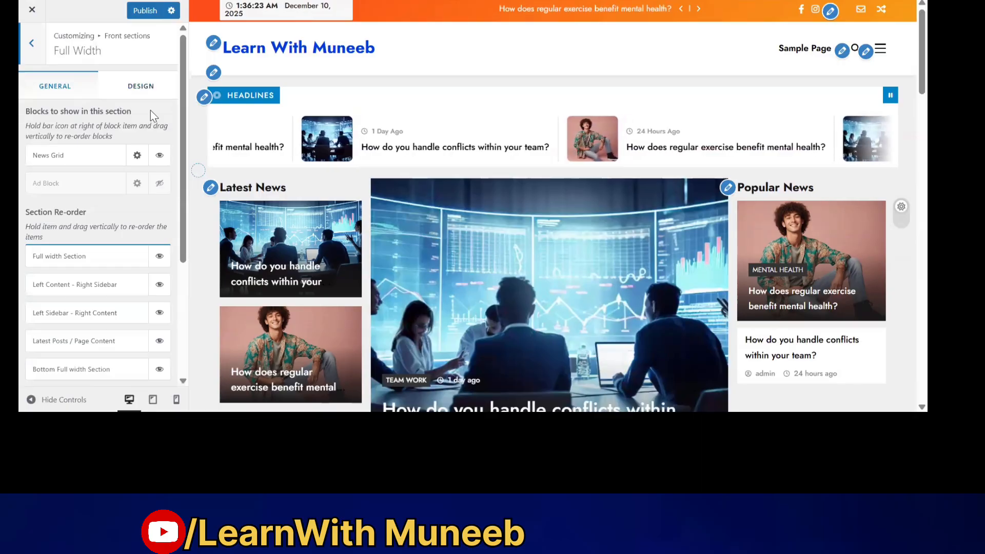
pyautogui.scroll(-5, 148, 216)
pyautogui.scroll(5, 147, 222)
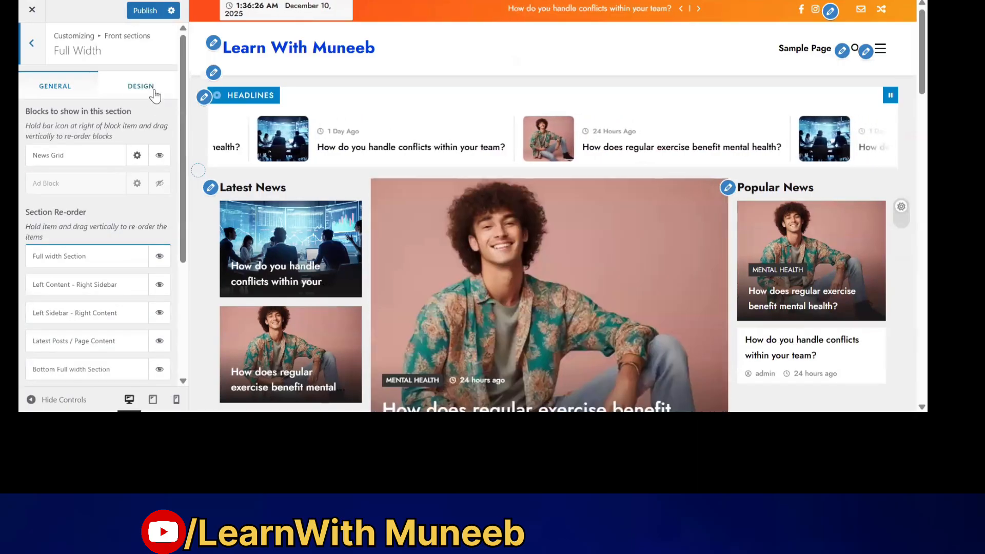
# Compare the boxed and full content width layouts for the Full Width front section, and set its width layout to Global.
pyautogui.click(155, 95)
pyautogui.click(94, 151)
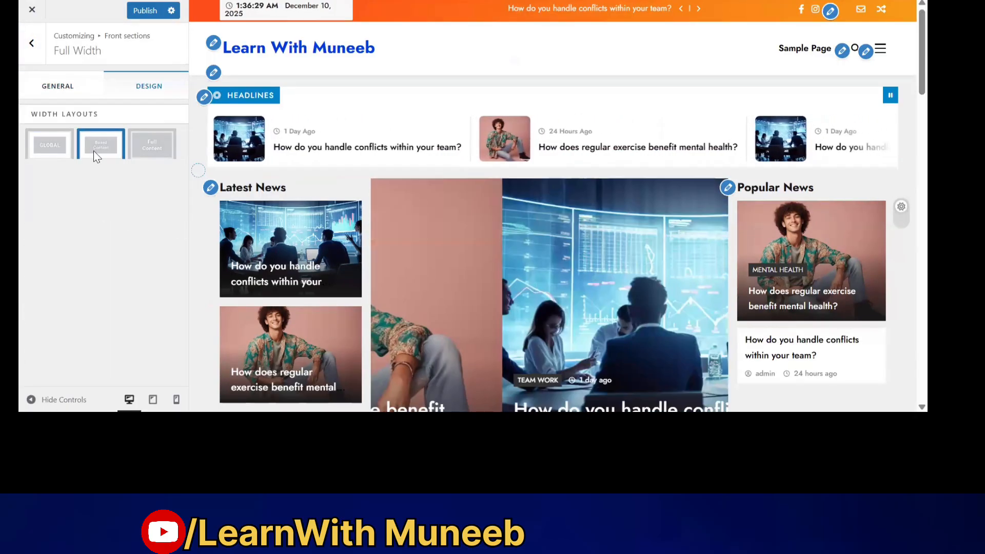
pyautogui.click(152, 147)
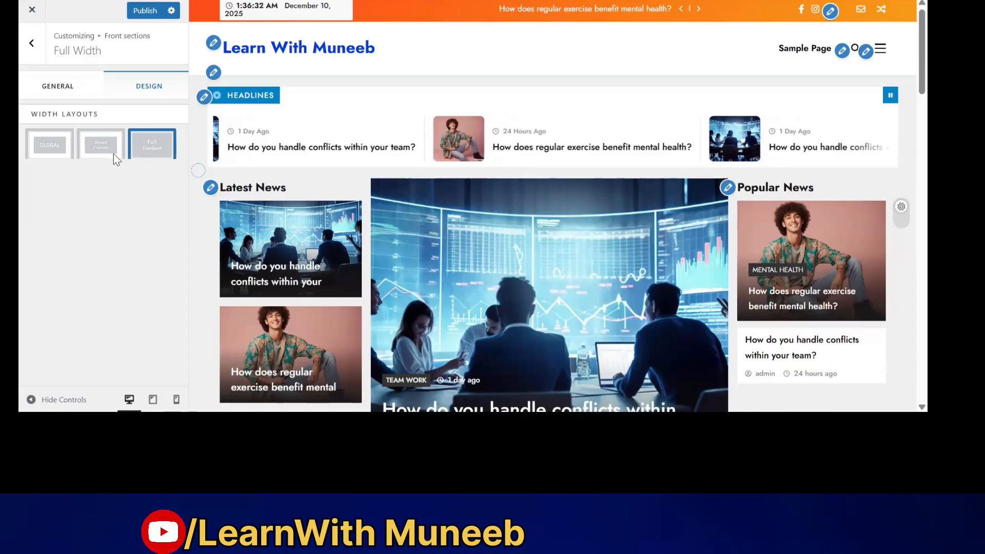
pyautogui.click(109, 146)
pyautogui.click(50, 145)
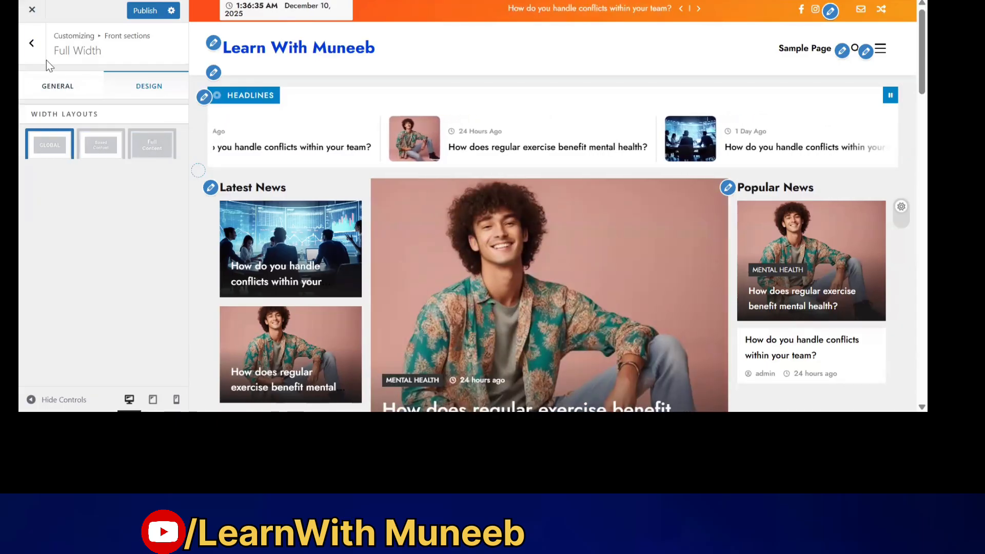
pyautogui.click(31, 43)
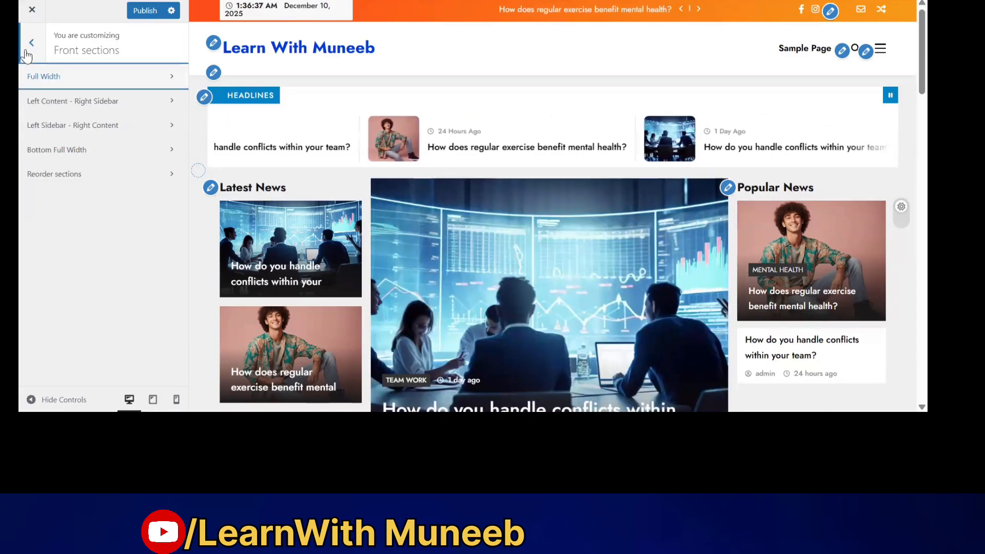
# Review the general and design settings of the Left Content - Right Sidebar front section.
pyautogui.click(168, 103)
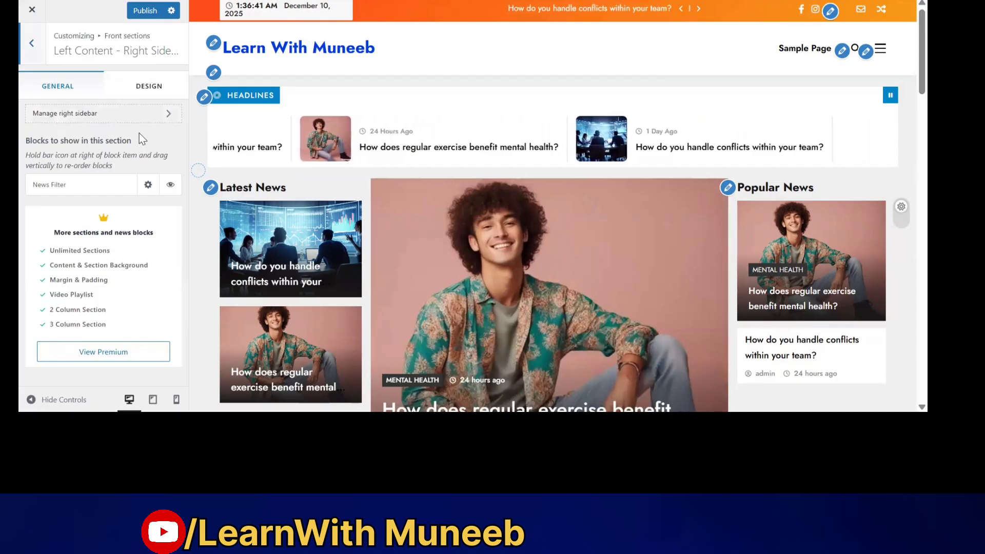
pyautogui.click(149, 85)
pyautogui.click(32, 43)
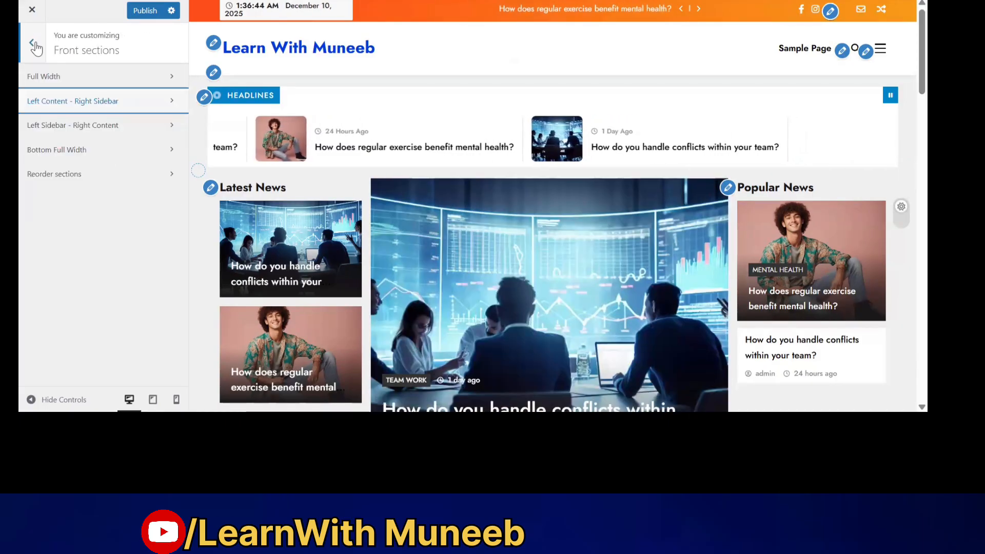
pyautogui.click(33, 44)
# Set the Blog / Archive page layout to the second, side-by-side grid option and check the front-page preview.
pyautogui.scroll(-2, 83, 198)
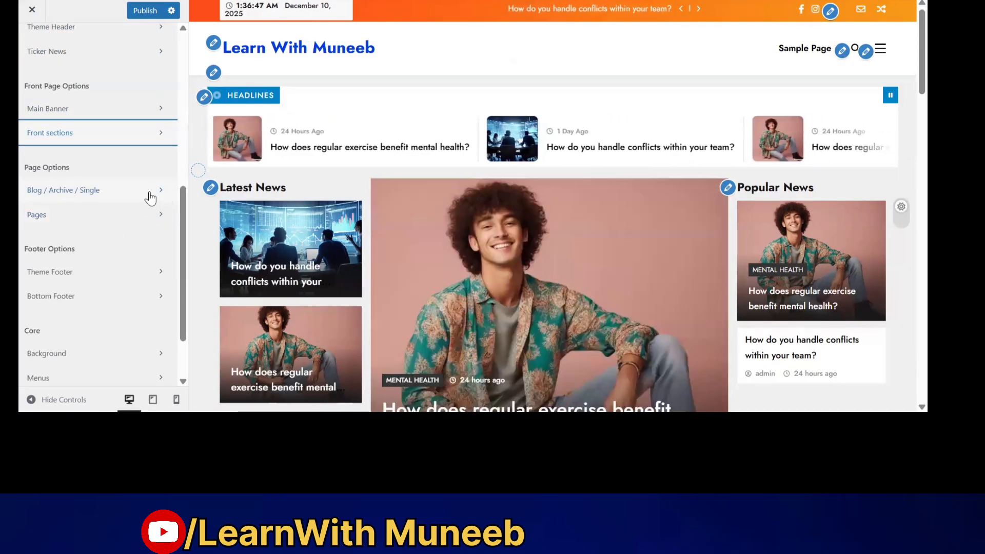
pyautogui.click(150, 192)
pyautogui.click(145, 73)
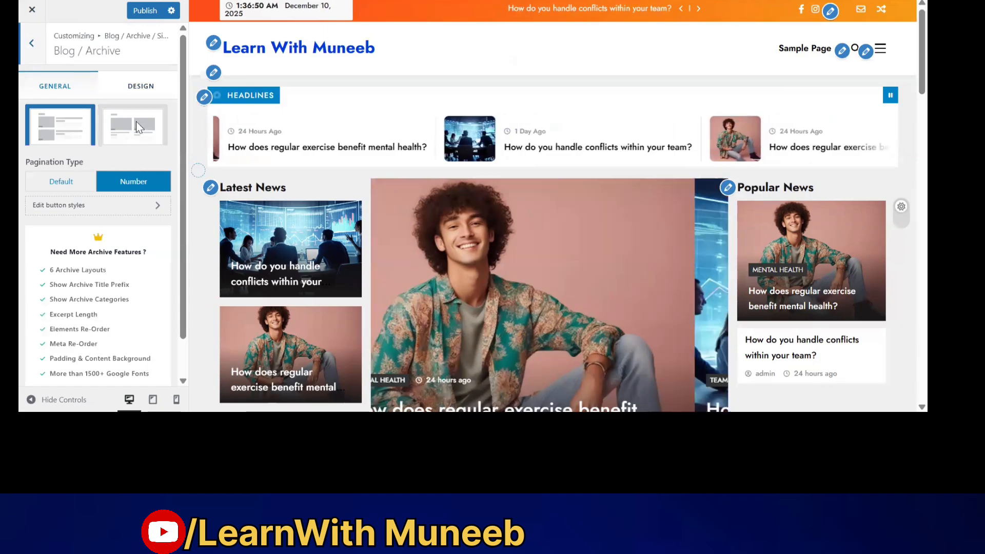
pyautogui.click(137, 123)
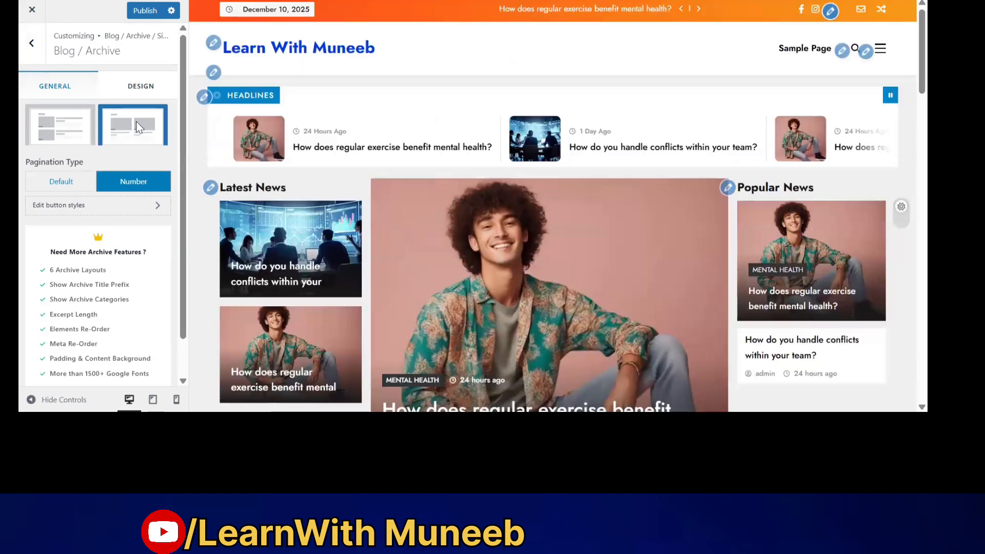
pyautogui.scroll(-3, 441, 243)
pyautogui.scroll(-8, 442, 242)
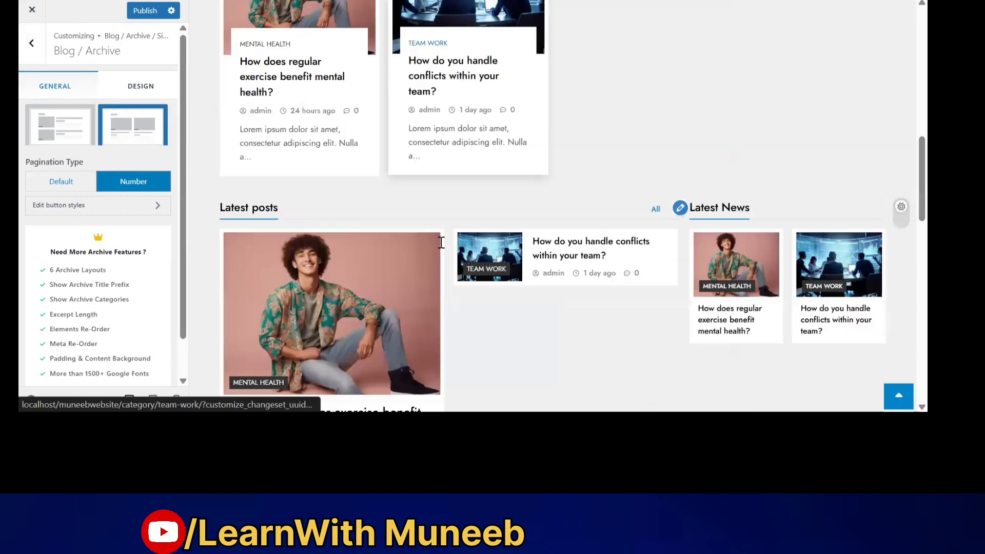
# Set the Blog / Archive page layout to the first option, the list of posts with side images.
pyautogui.scroll(-2, 441, 242)
pyautogui.click(84, 135)
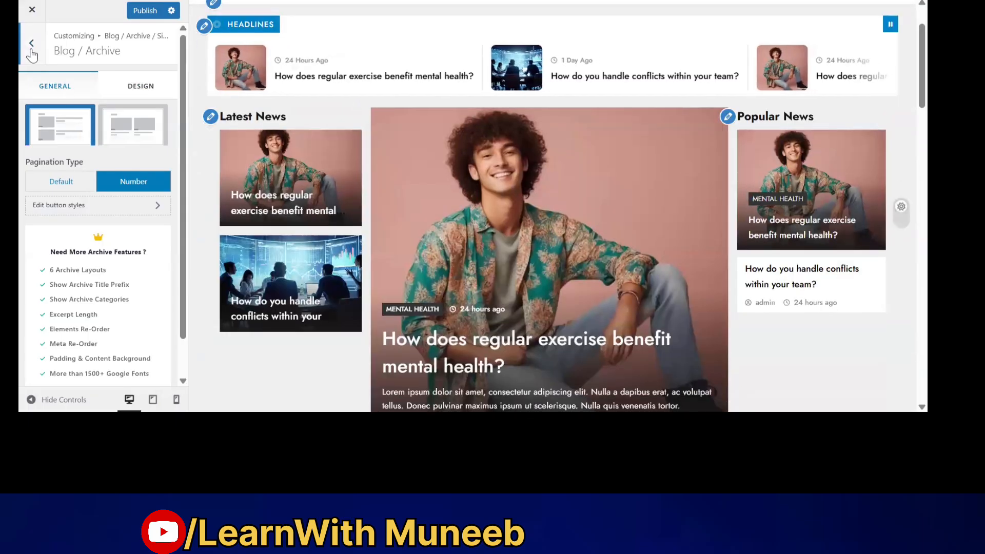
pyautogui.click(32, 52)
# Review the Single Post general settings and the options available under Pages.
pyautogui.click(67, 99)
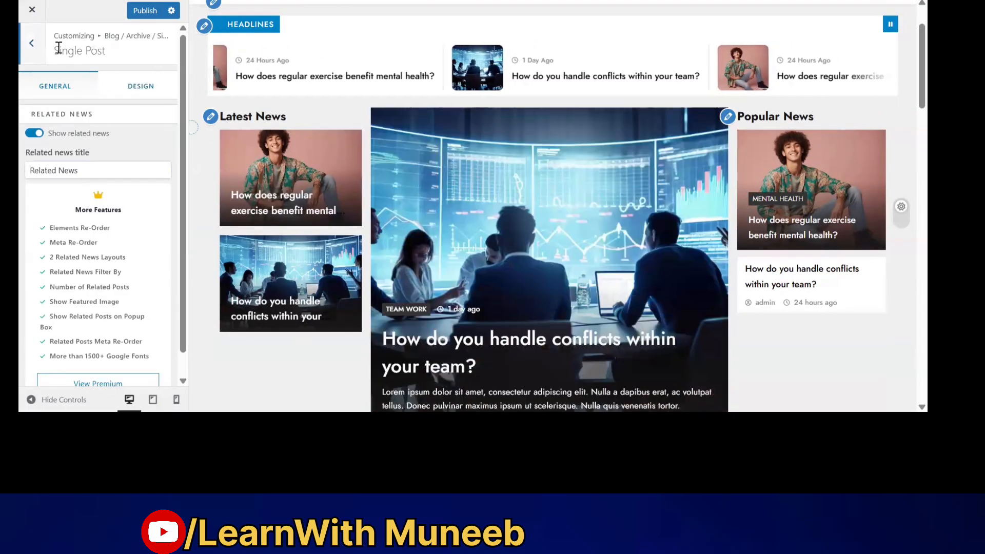
pyautogui.press('Escape')
pyautogui.press('Escape')
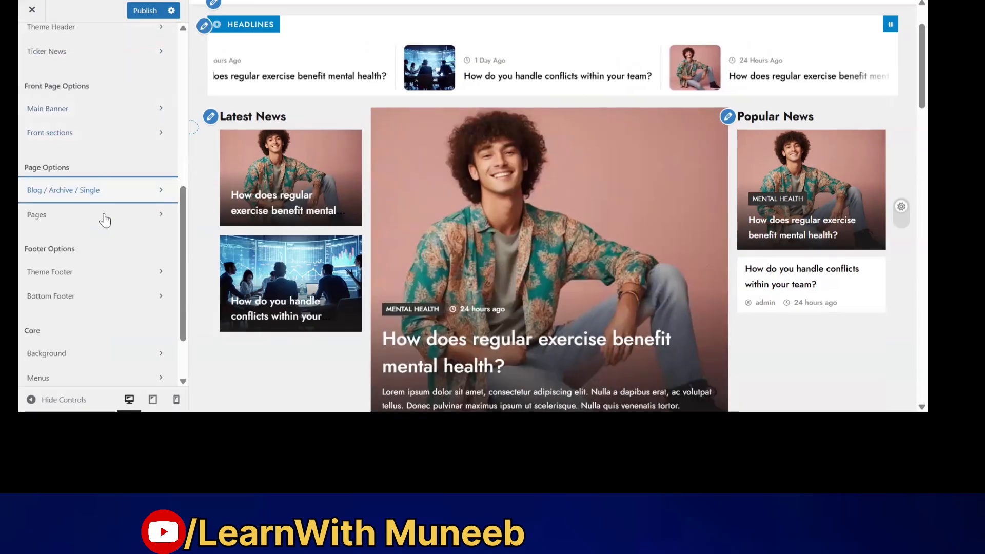
pyautogui.click(104, 215)
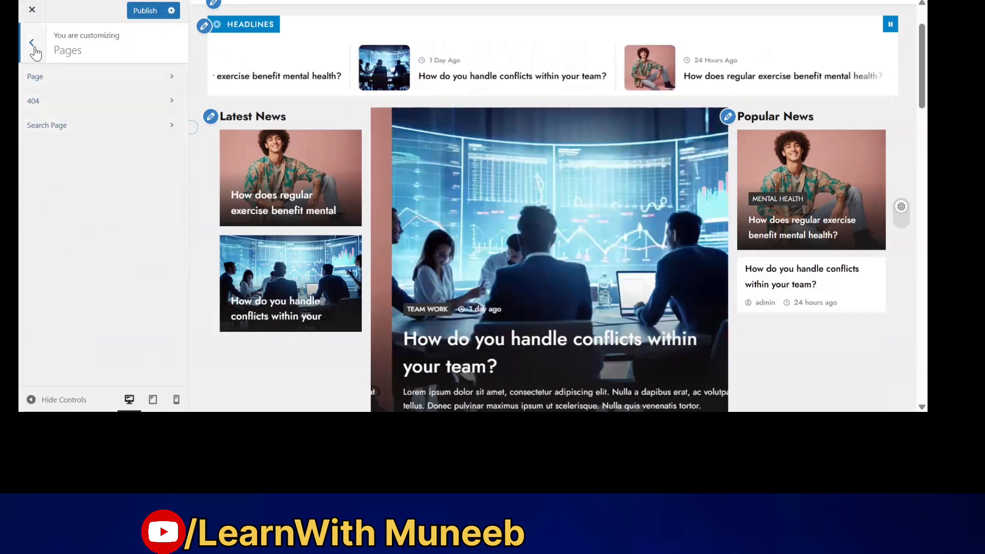
pyautogui.click(35, 51)
# Enable the footer section in the Theme Footer settings and check the footer at the end of the page preview.
pyautogui.scroll(-2, 137, 202)
pyautogui.click(137, 200)
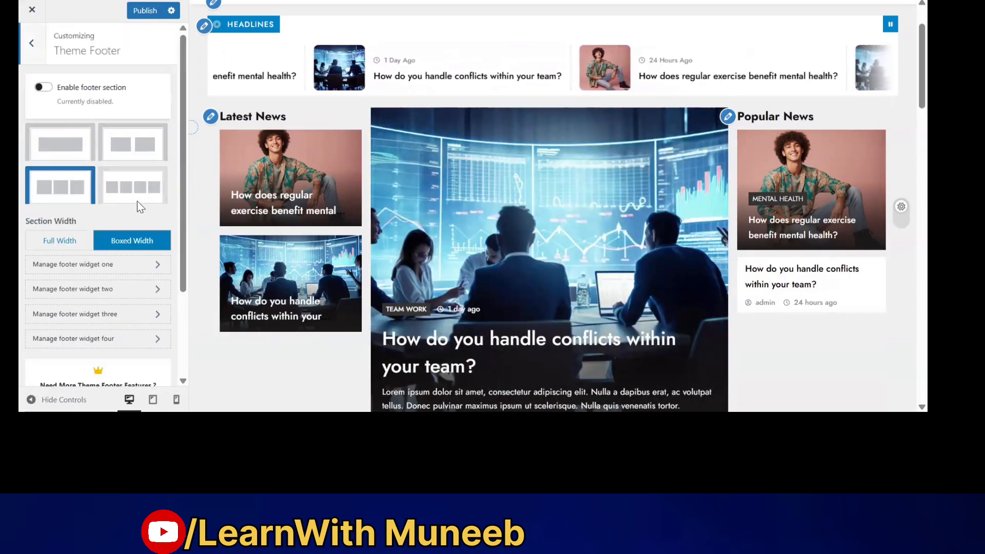
pyautogui.scroll(-1, 378, 175)
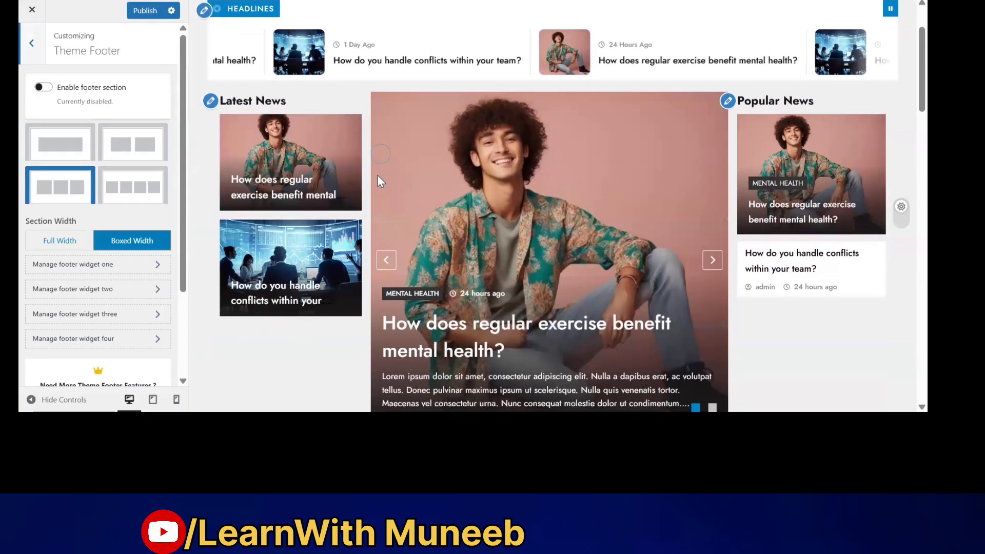
pyautogui.scroll(-10, 377, 176)
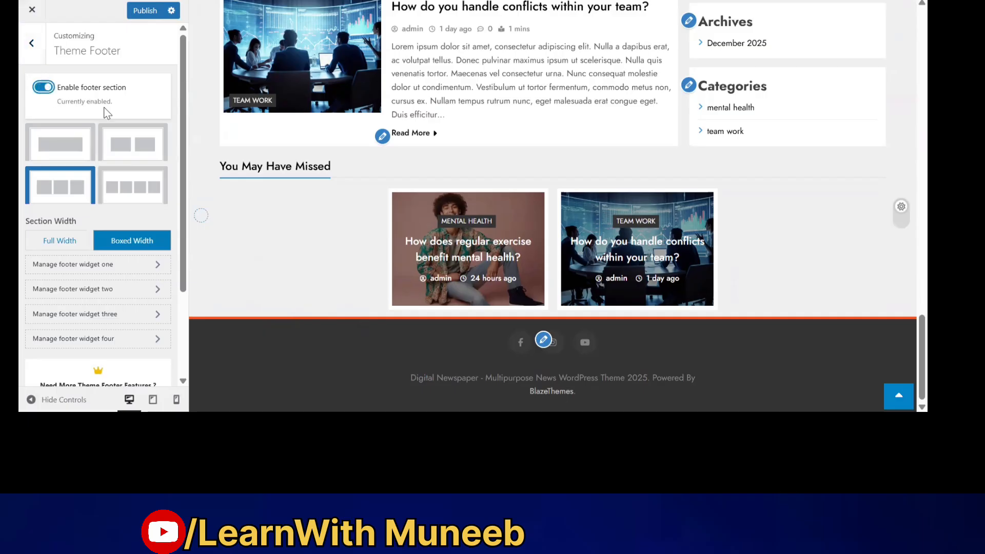
pyautogui.click(360, 324)
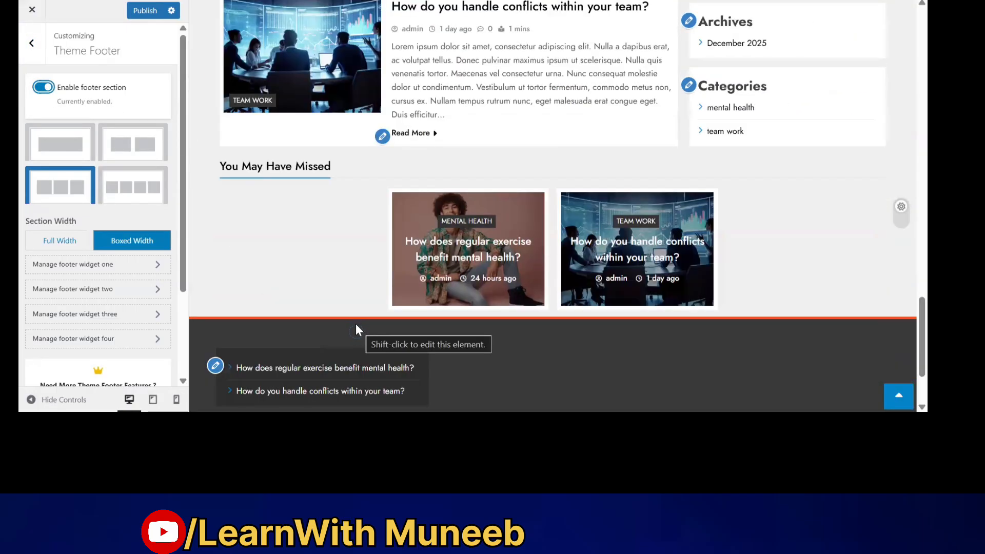
pyautogui.scroll(-2, 355, 324)
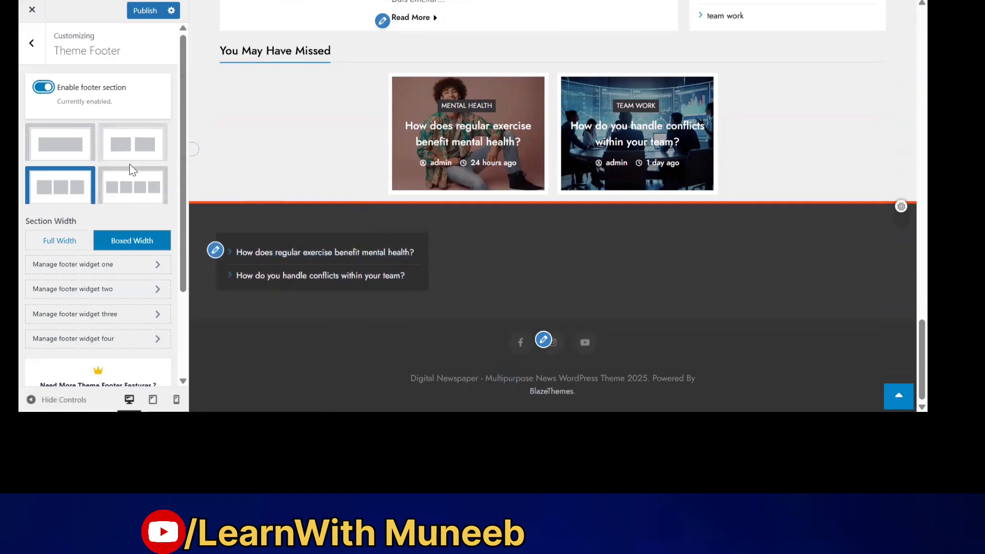
pyautogui.scroll(-3, 101, 207)
pyautogui.scroll(3, 84, 128)
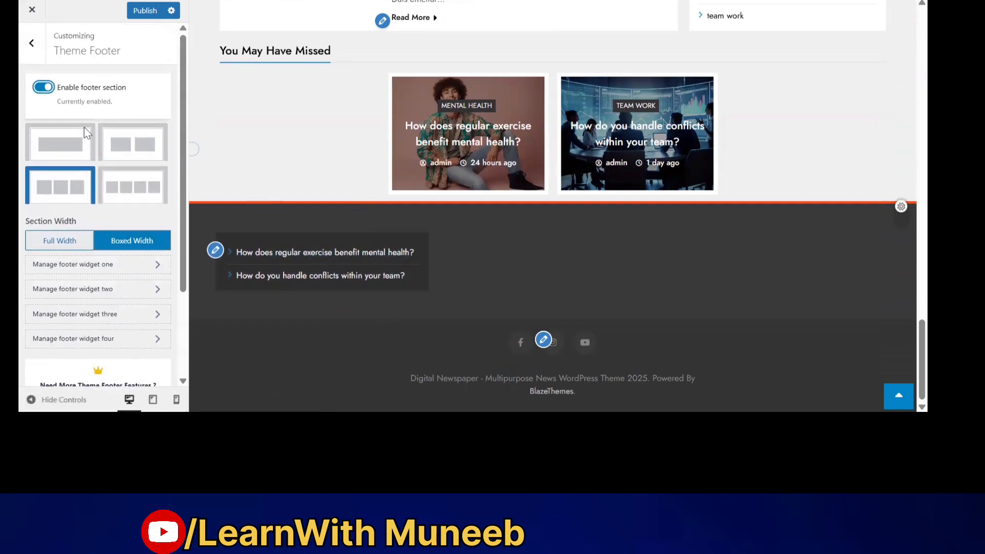
# Turn off the bottom footer menu in the Bottom Footer settings.
pyautogui.click(38, 56)
pyautogui.click(101, 226)
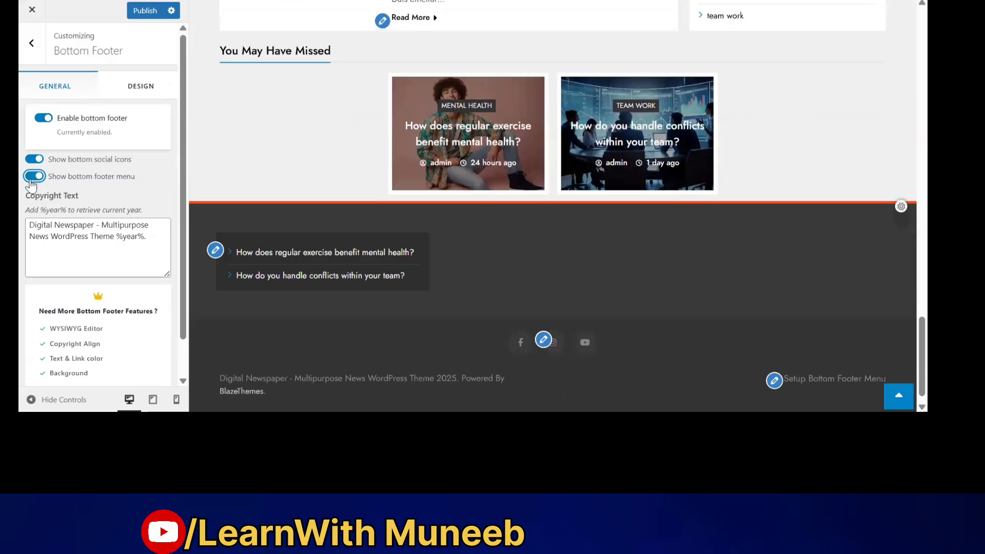
pyautogui.click(32, 179)
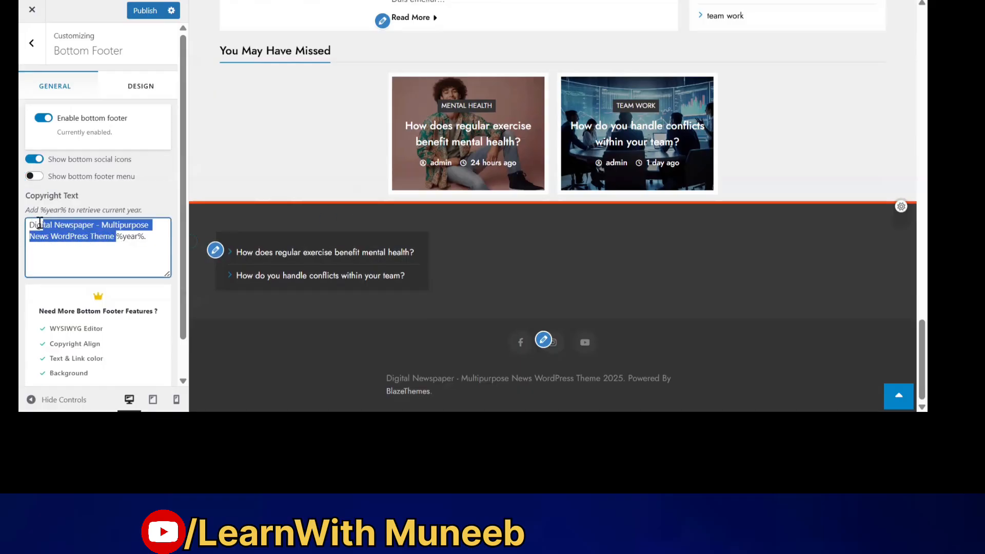
# Replace the wording before %year% in the copyright text with the site name followed by "copyright reserved".
pyautogui.write('Learn ')
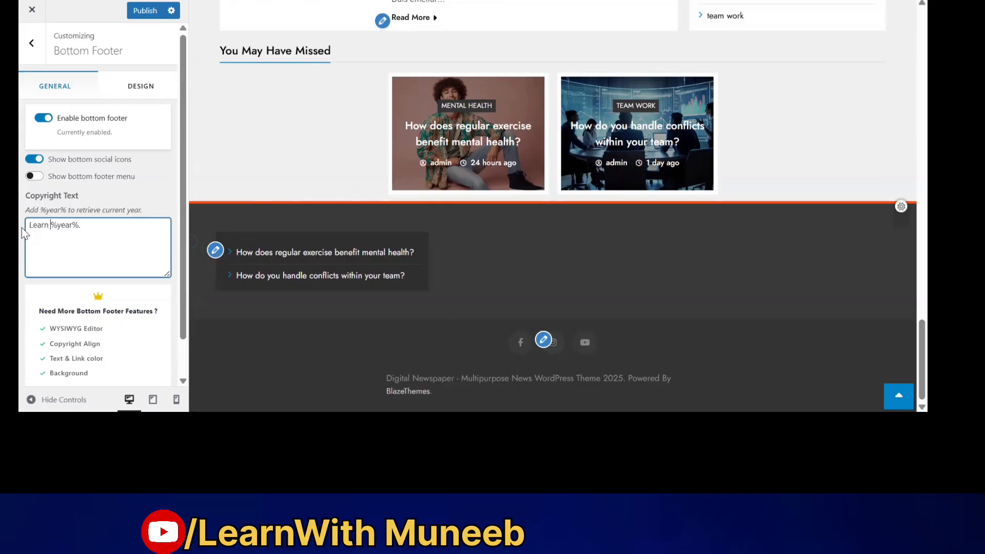
pyautogui.write('With Muneeb ')
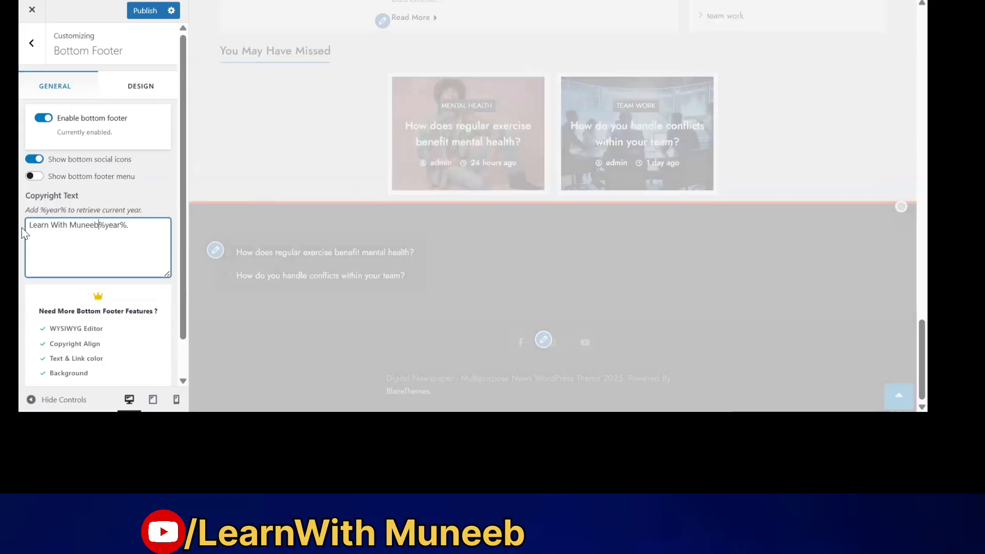
pyautogui.write('copyright ')
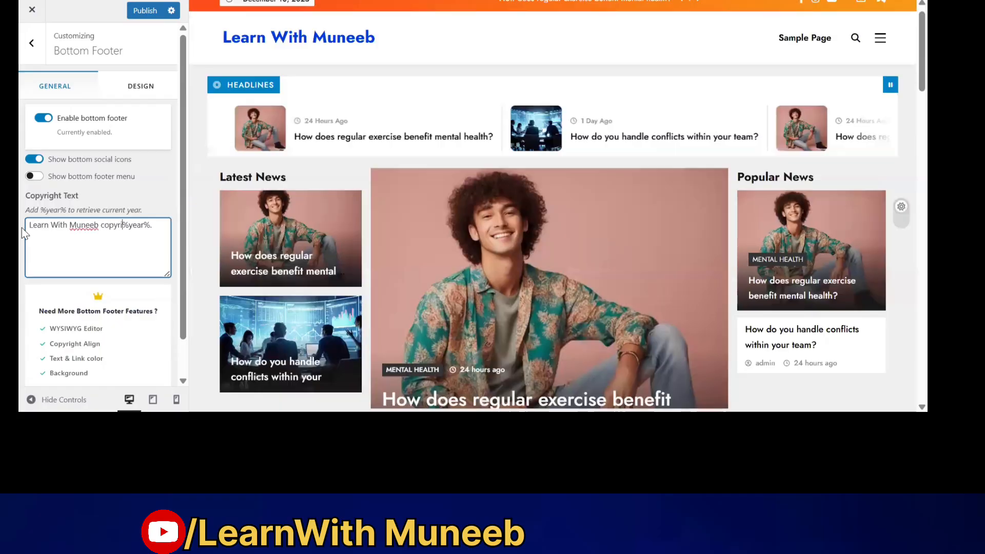
pyautogui.write('reserved')
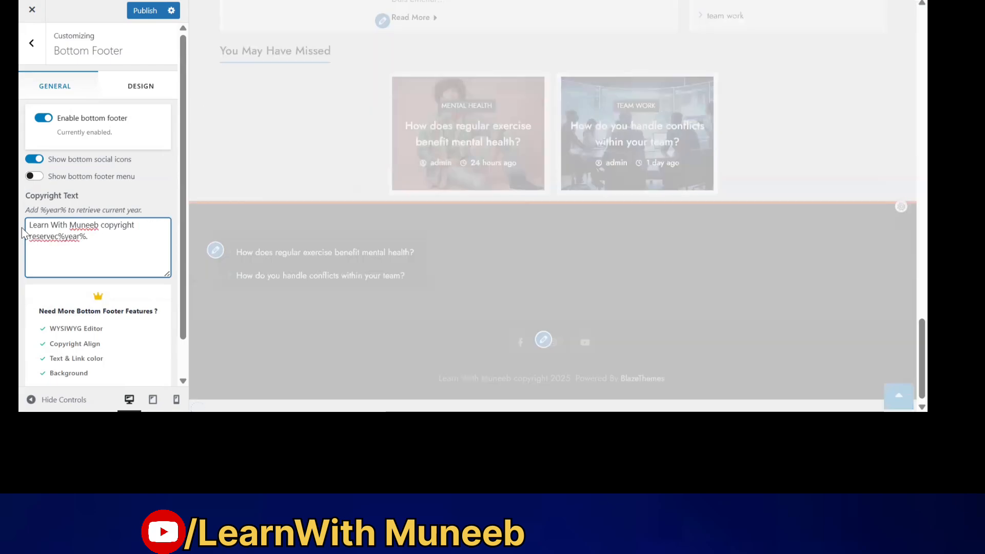
pyautogui.press('BackSpace')
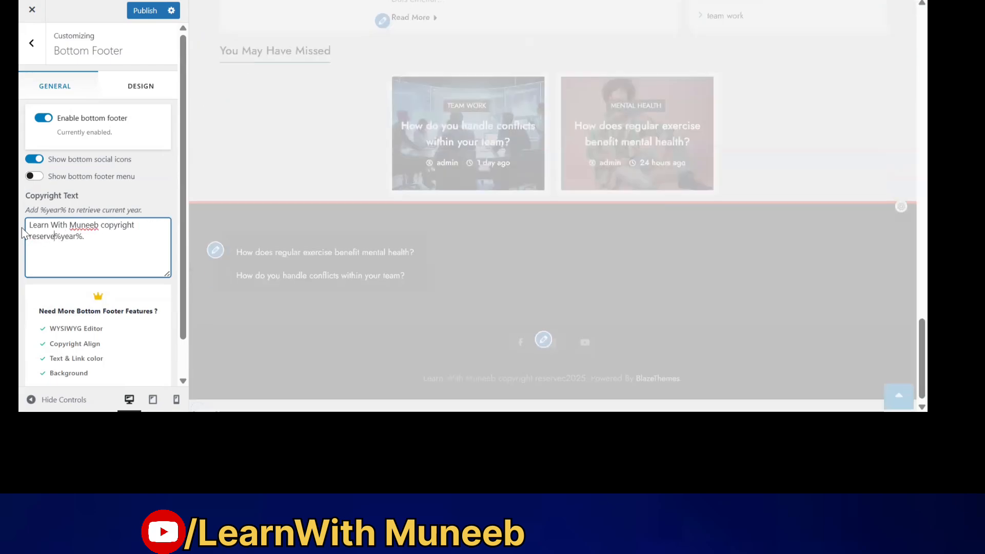
pyautogui.write('d')
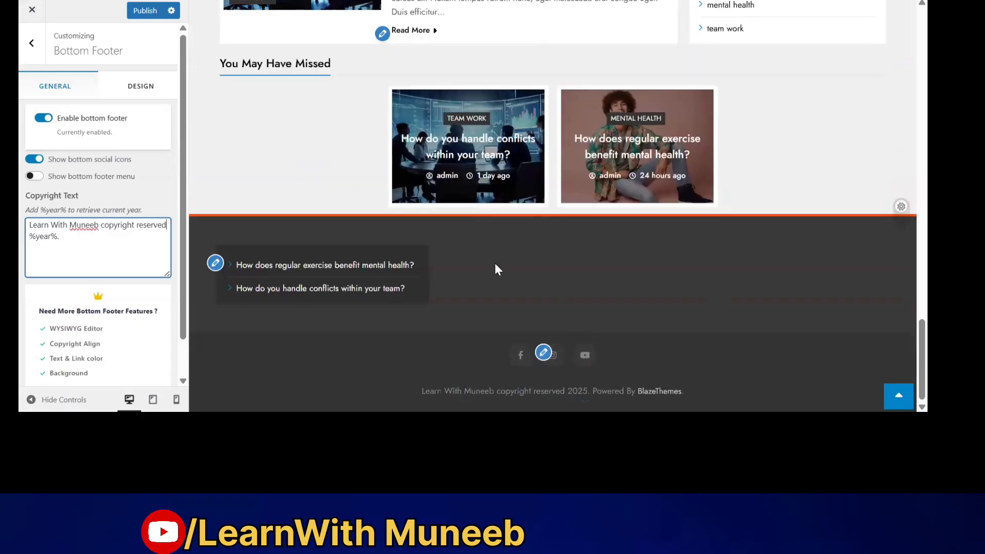
pyautogui.scroll(-2, 132, 266)
pyautogui.scroll(2, 136, 253)
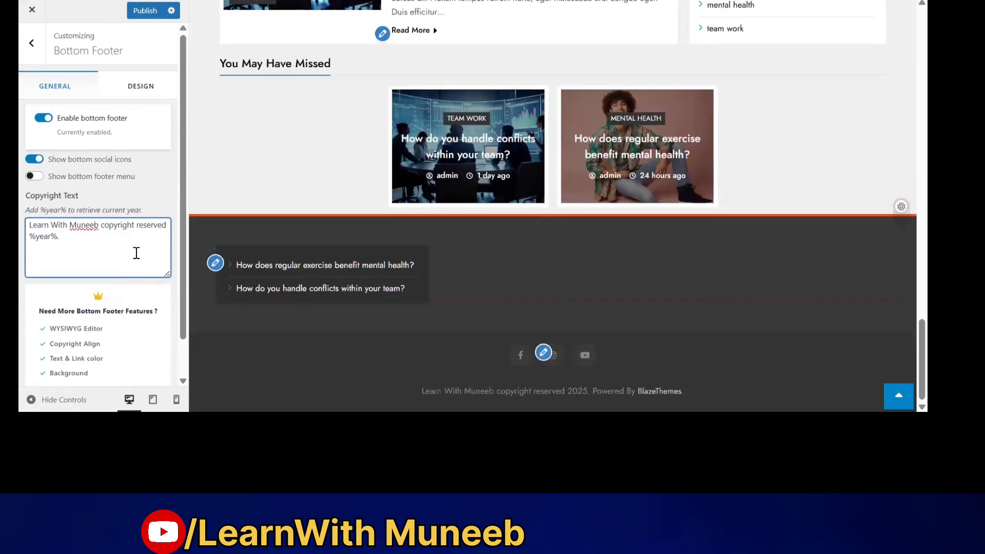
# In the Background settings, set the animation object color to the blue swatch and the background animation to Animation 1.
pyautogui.click(31, 47)
pyautogui.scroll(-3, 131, 242)
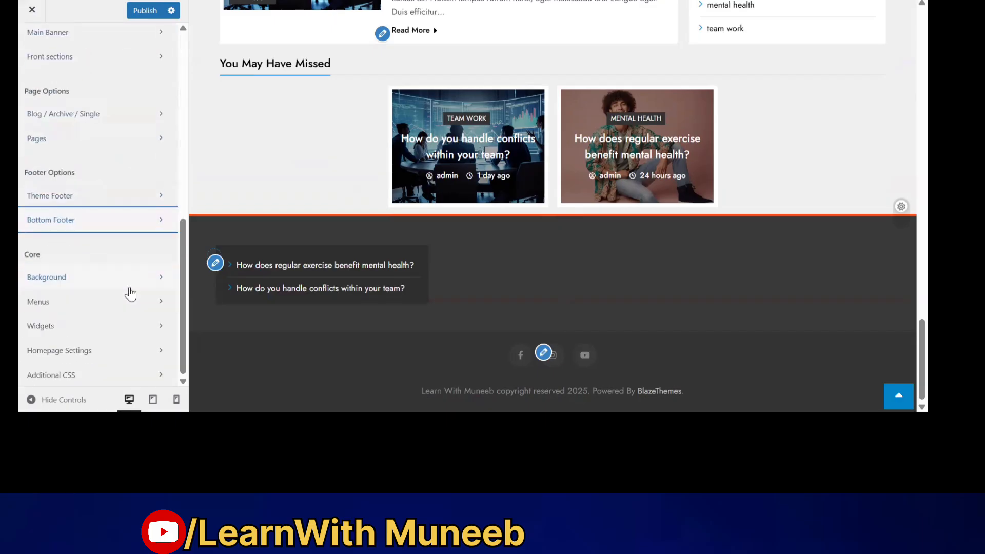
pyautogui.click(130, 282)
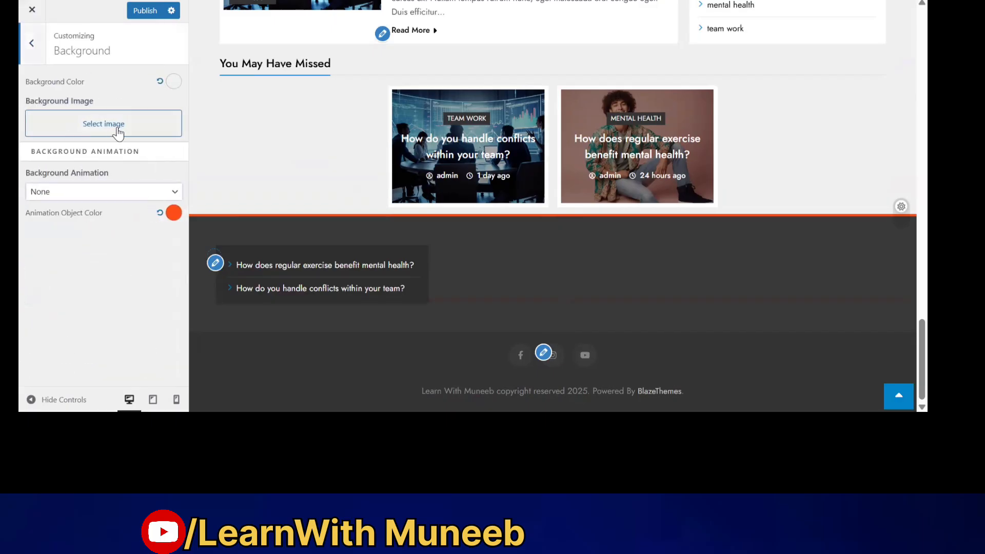
pyautogui.scroll(3, 192, 234)
pyautogui.click(172, 214)
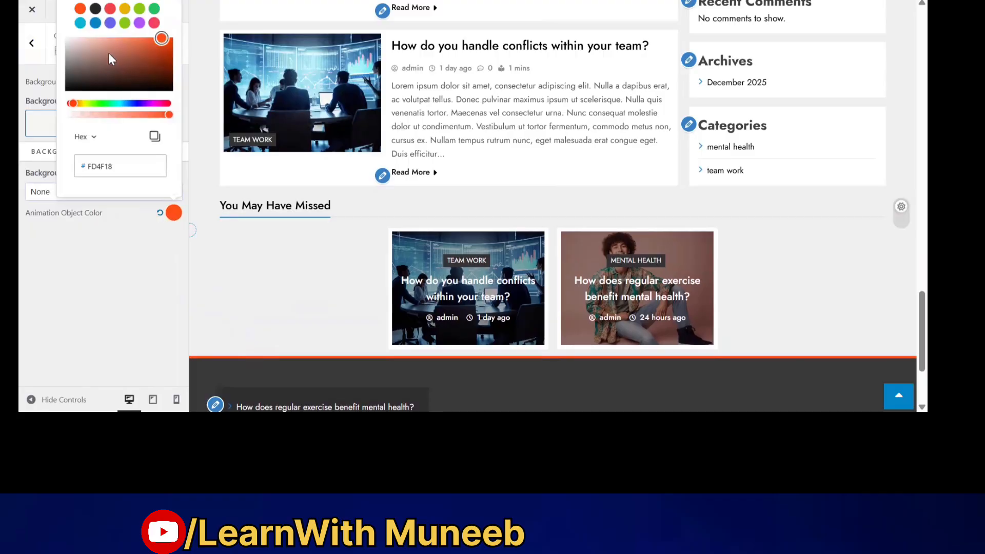
pyautogui.click(95, 23)
pyautogui.scroll(4, 371, 143)
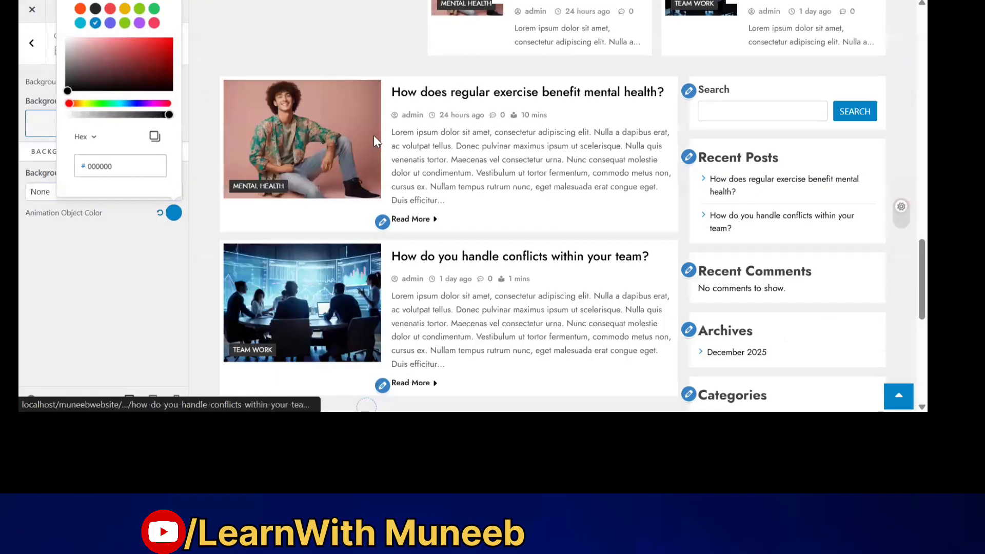
pyautogui.scroll(10, 374, 135)
pyautogui.click(113, 232)
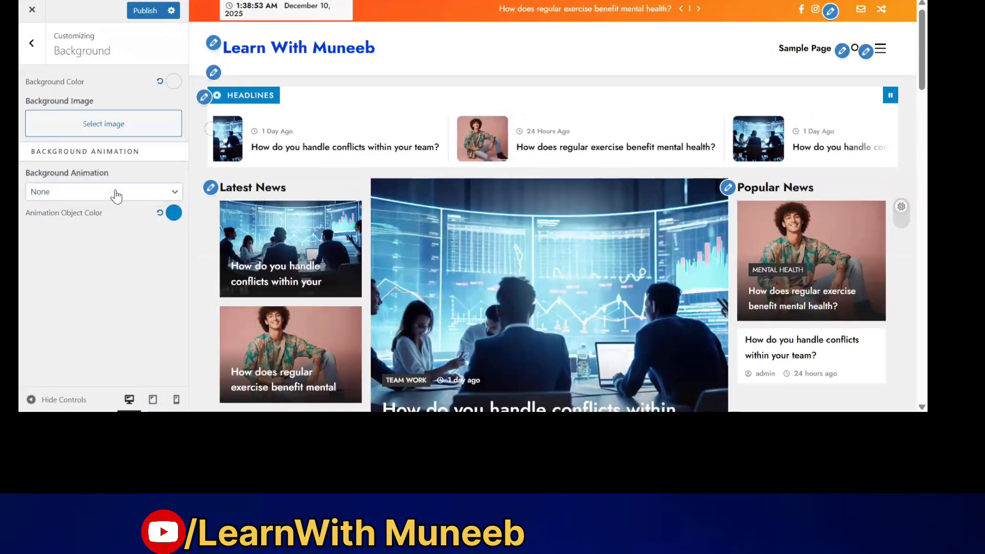
pyautogui.click(117, 194)
pyautogui.click(131, 227)
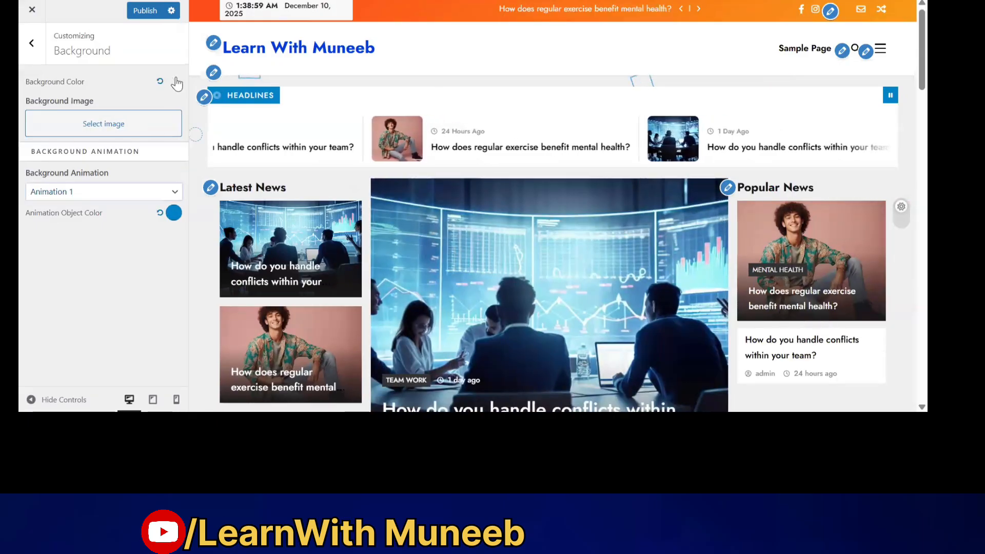
# Try solid page background colors, including blue #247ED9, green and cyan, and check them in the preview.
pyautogui.click(175, 82)
pyautogui.click(154, 181)
pyautogui.scroll(-10, 580, 193)
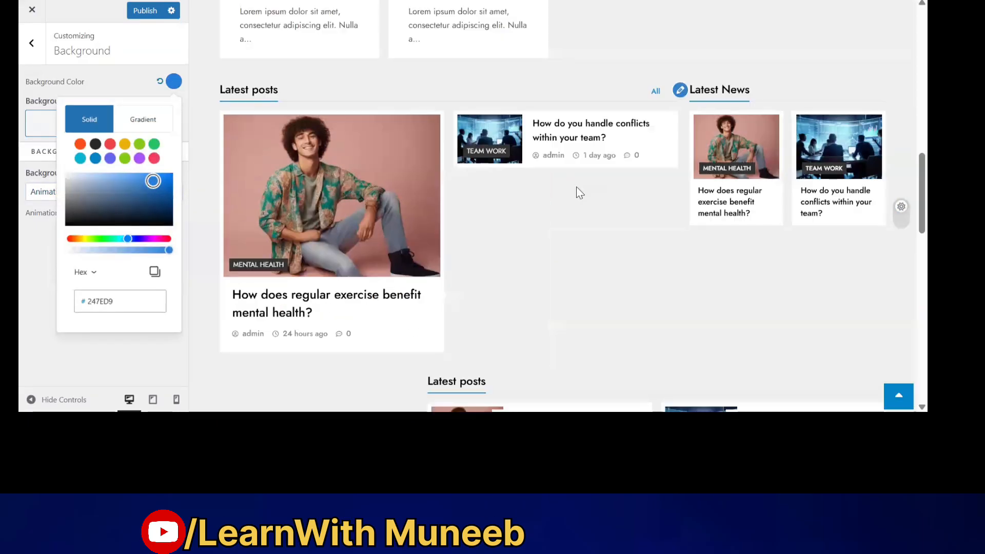
pyautogui.scroll(10, 580, 193)
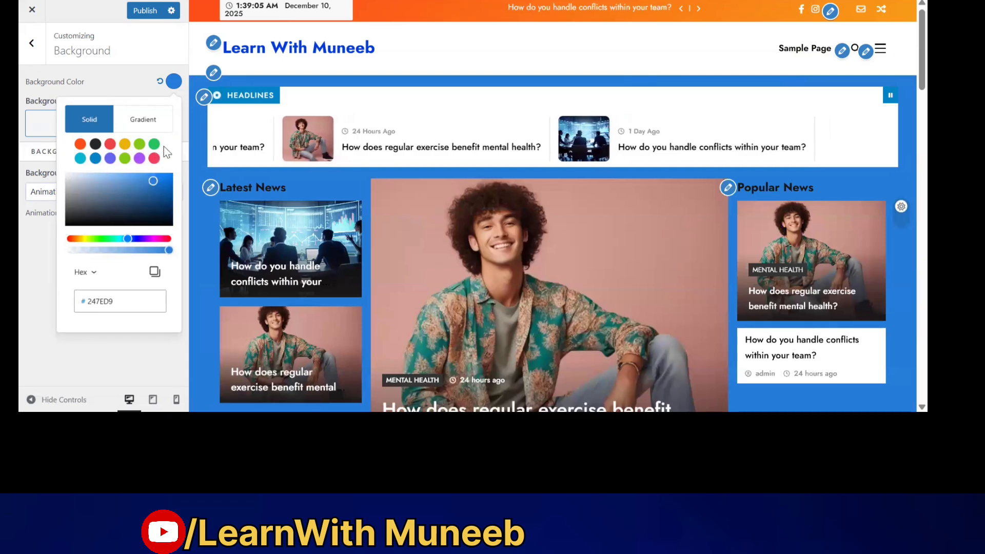
pyautogui.click(155, 144)
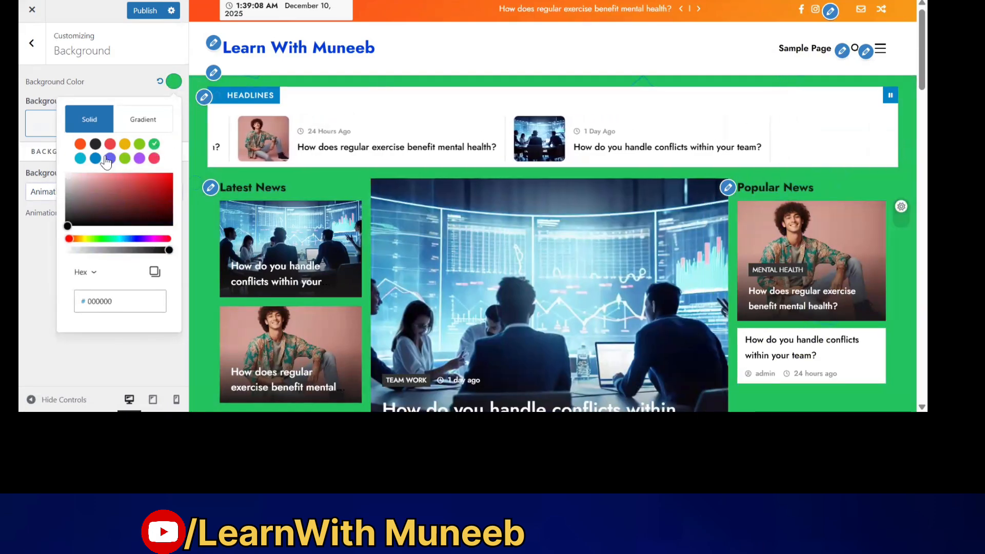
pyautogui.click(109, 159)
pyautogui.click(95, 159)
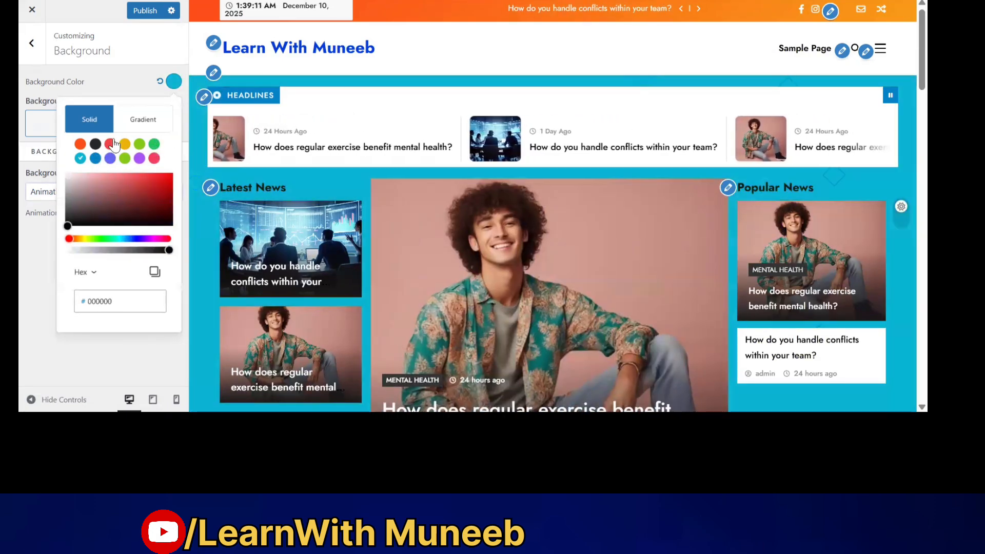
# Try the slate-blue and dark gradient presets as the page background and check them in the preview.
pyautogui.click(135, 134)
pyautogui.click(110, 145)
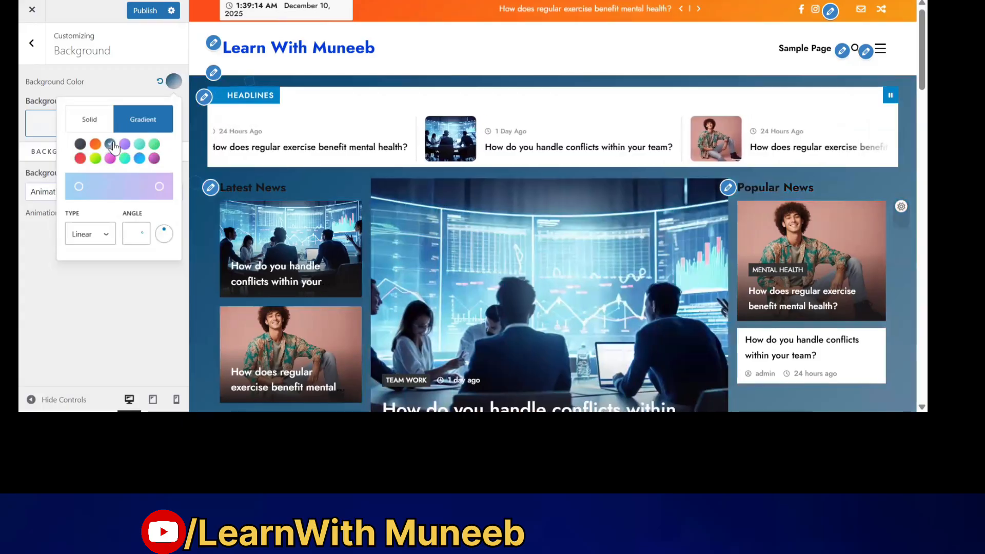
pyautogui.click(80, 145)
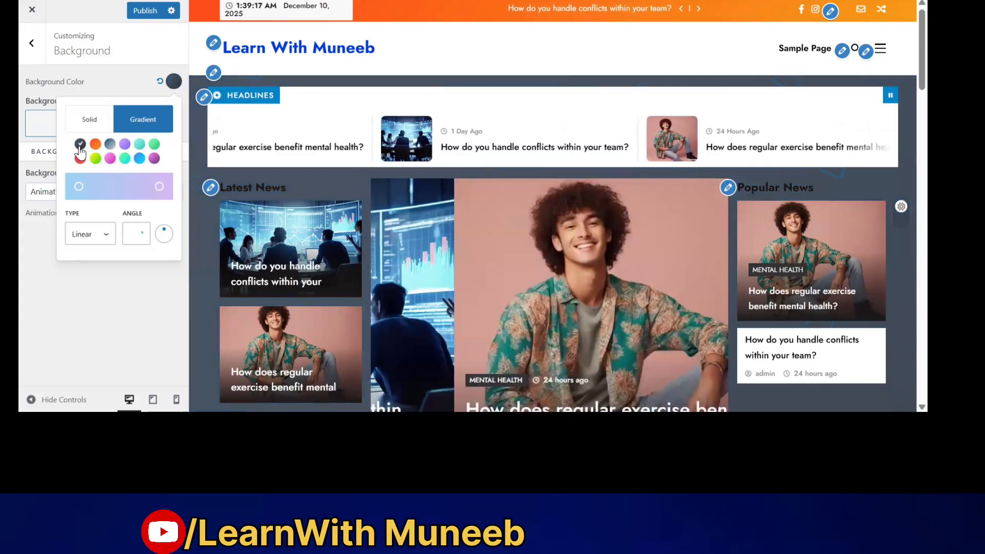
pyautogui.scroll(-10, 358, 222)
pyautogui.scroll(8, 358, 221)
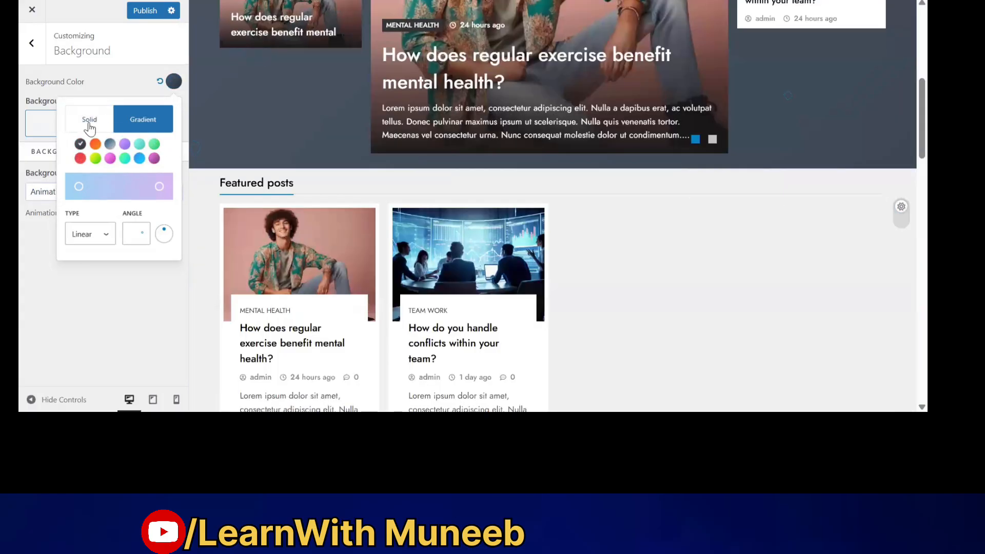
# Switch the page background back to a solid color and make it fully transparent, #00000000.
pyautogui.click(89, 119)
pyautogui.click(155, 144)
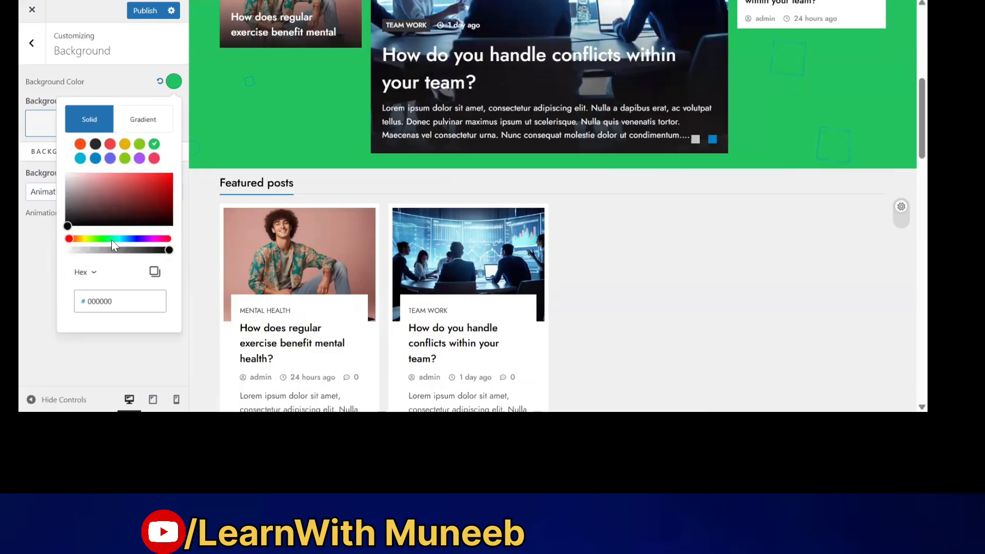
pyautogui.moveTo(156, 255); pyautogui.dragTo(68, 250)
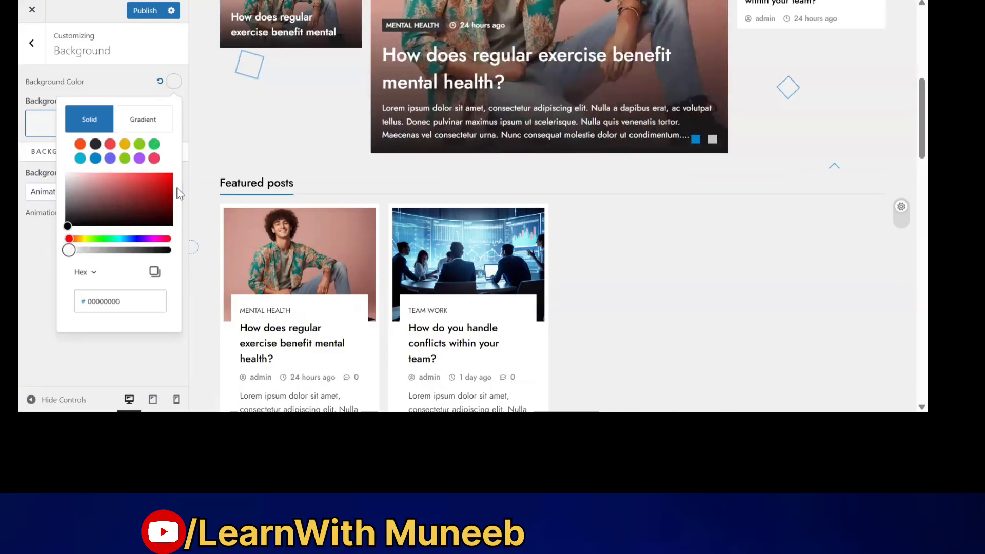
pyautogui.scroll(5, 280, 150)
pyautogui.scroll(-5, 229, 114)
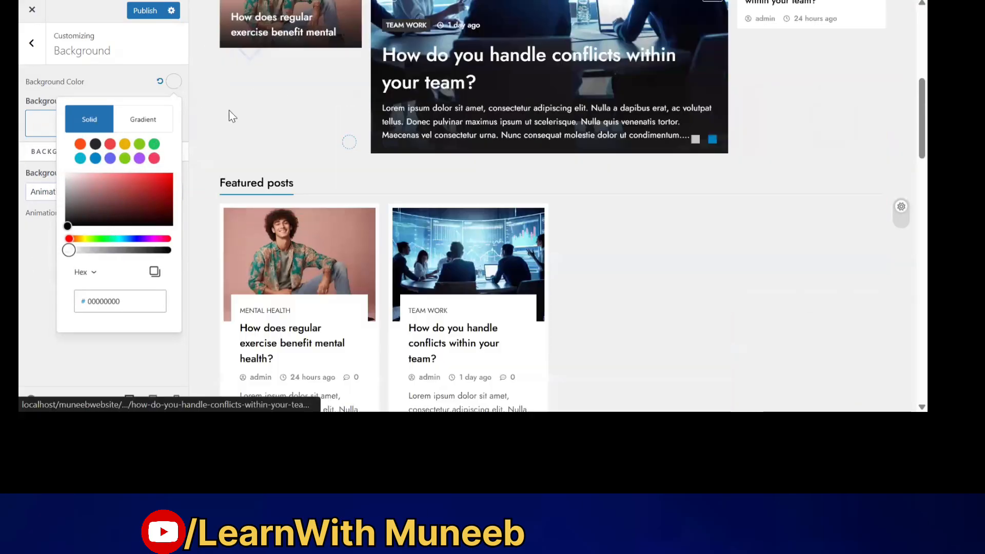
# Set the background animation to Animation 2, check it in the preview and leave the Background settings.
pyautogui.click(38, 242)
pyautogui.click(146, 194)
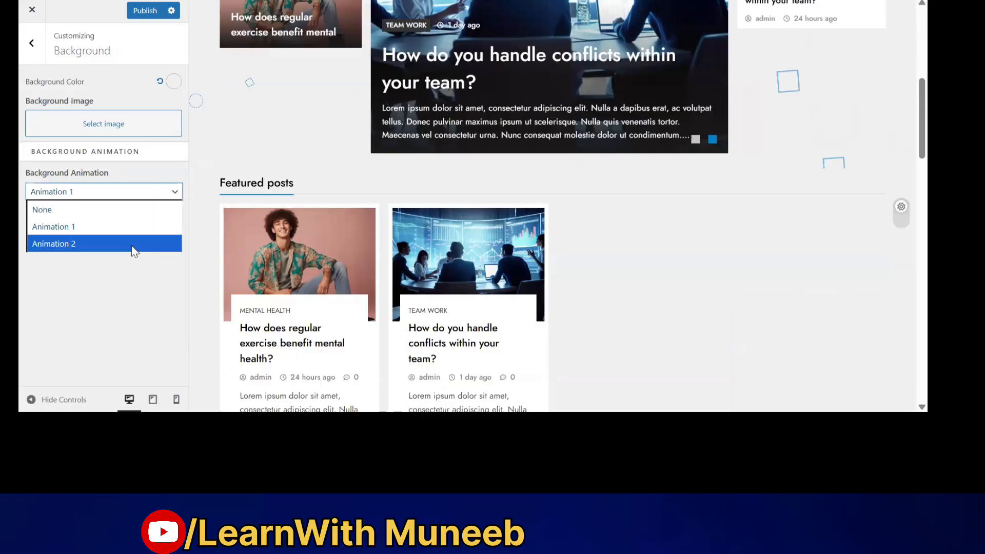
pyautogui.click(132, 243)
pyautogui.scroll(6, 331, 108)
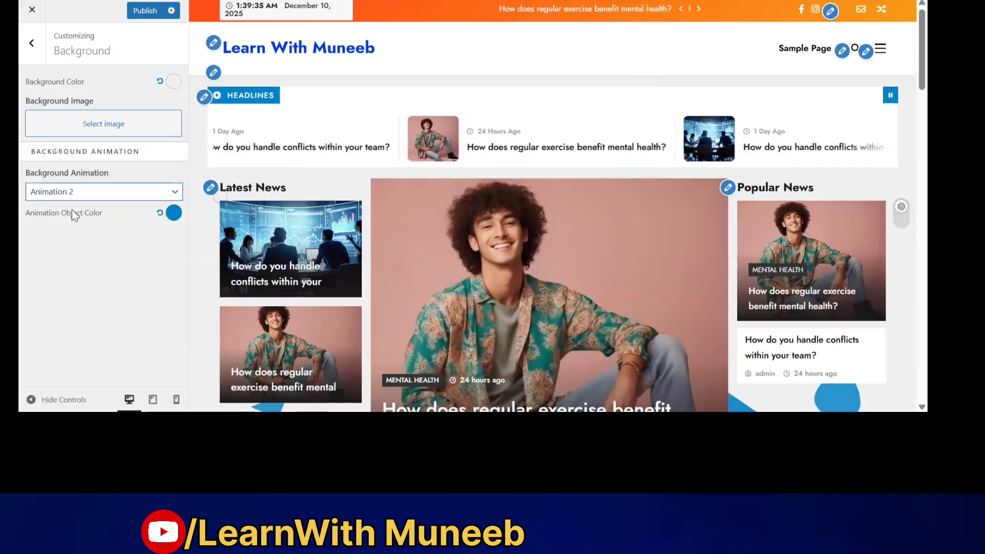
pyautogui.click(37, 56)
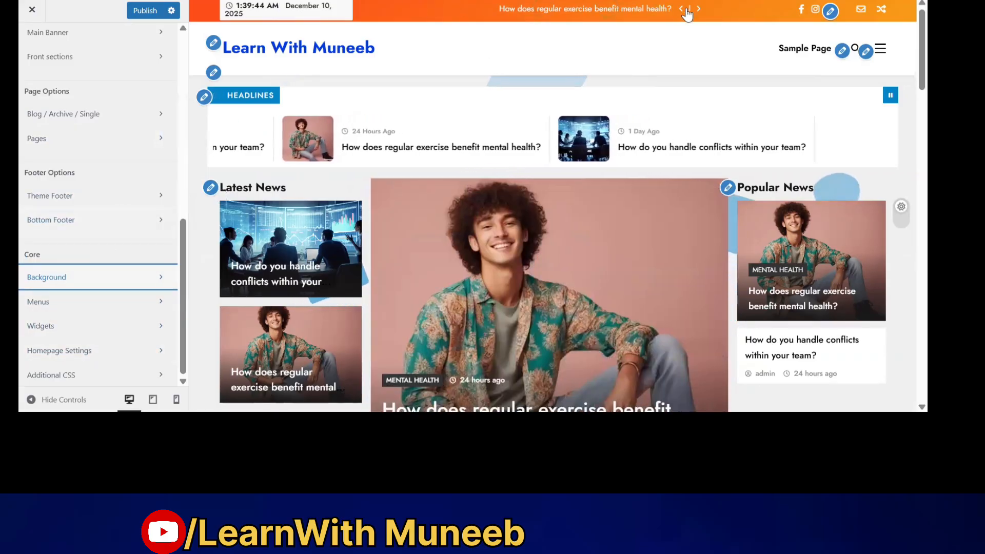
# Open the Top Header settings from the preview, look through the general options and show the design options.
pyautogui.click(831, 13)
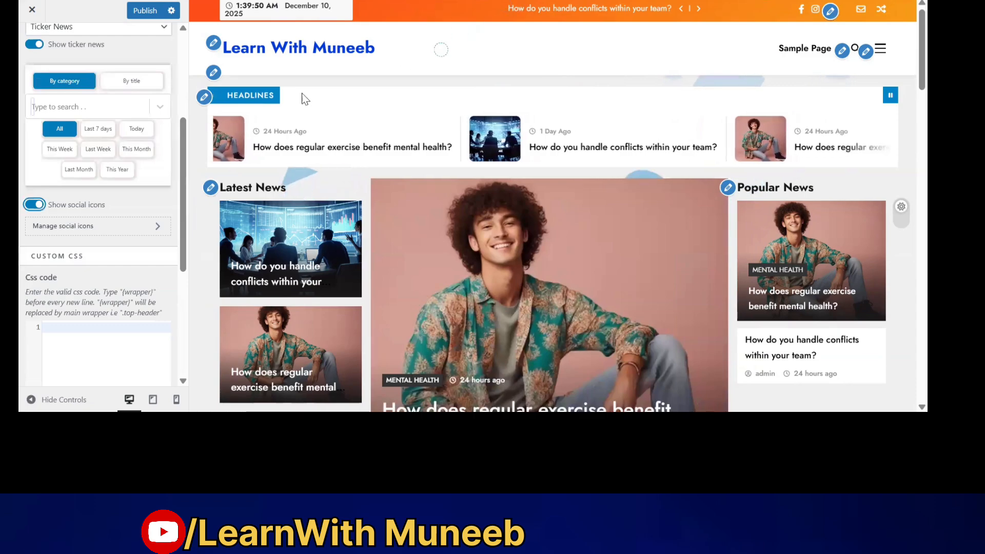
pyautogui.scroll(-4, 96, 266)
pyautogui.scroll(8, 102, 254)
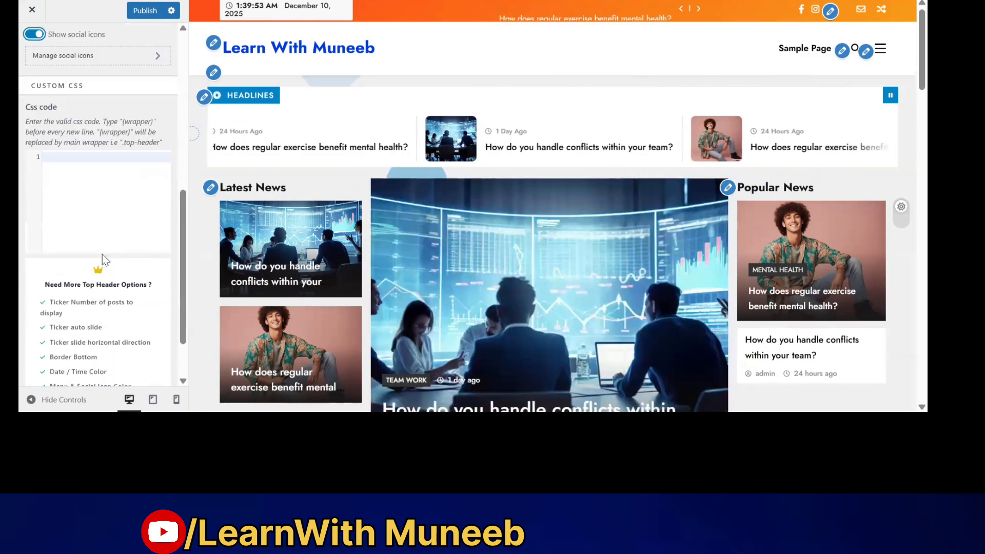
pyautogui.click(134, 85)
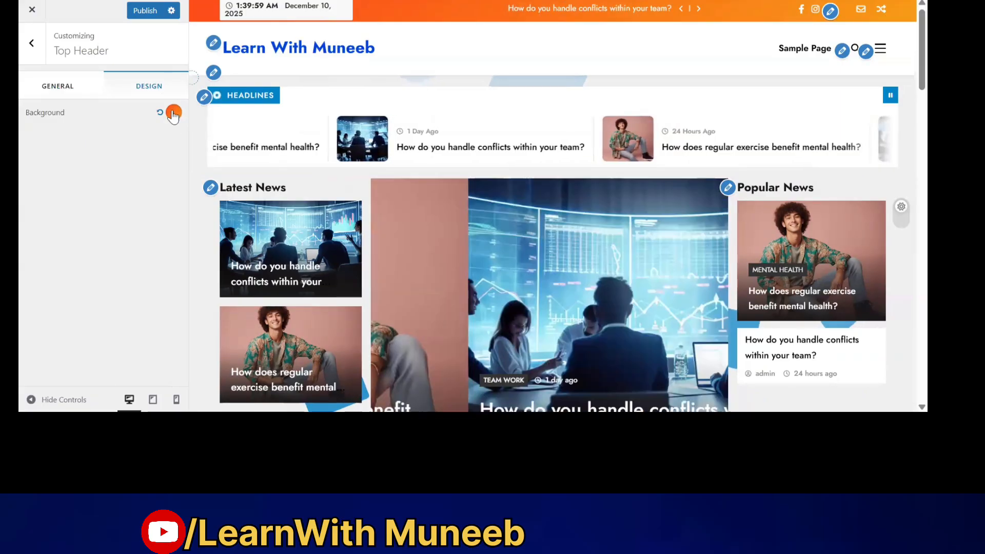
# Try the slate-blue and bright-blue gradient presets as the top header background.
pyautogui.click(173, 112)
pyautogui.click(110, 175)
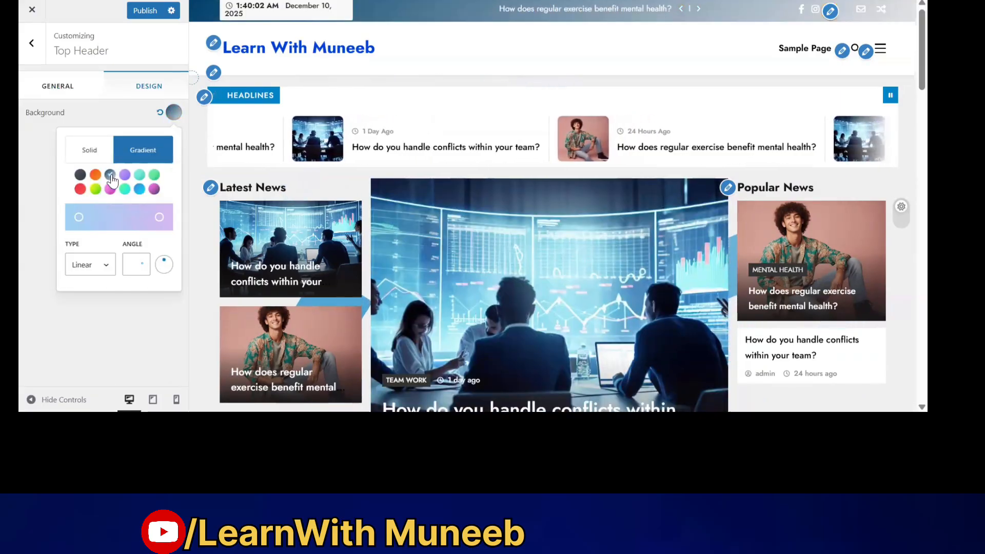
pyautogui.click(139, 190)
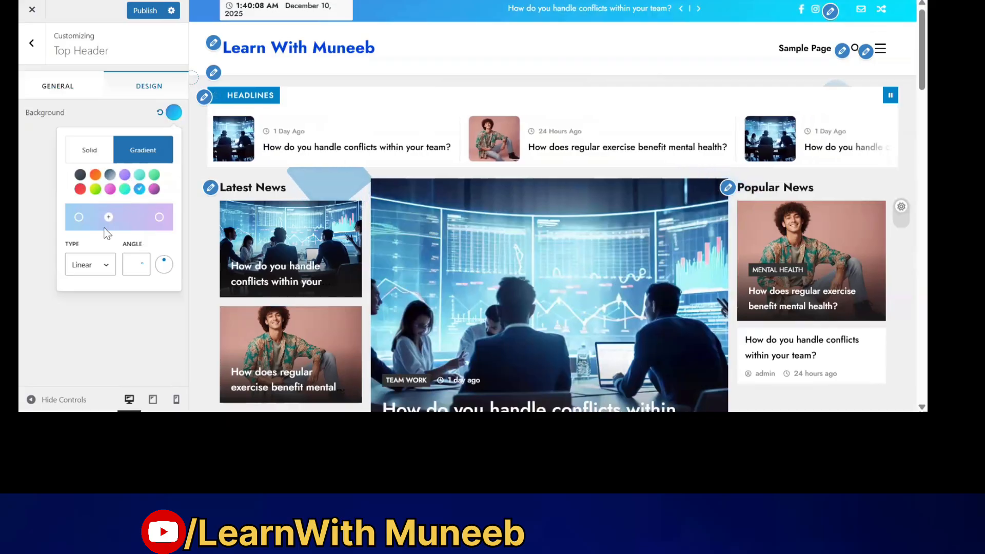
# Set the top header background to the solid blue #0963E1 and return to the main customizer list.
pyautogui.click(90, 150)
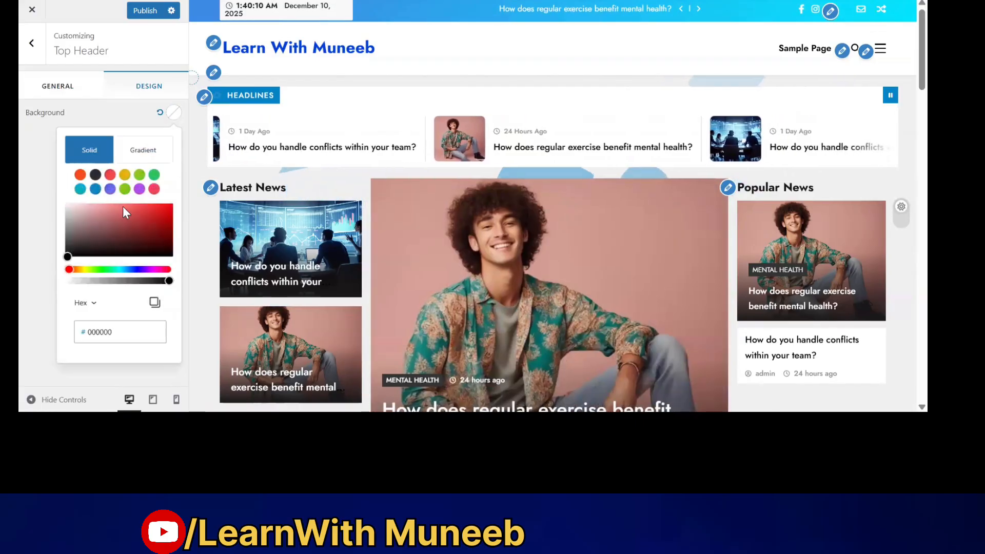
pyautogui.click(95, 189)
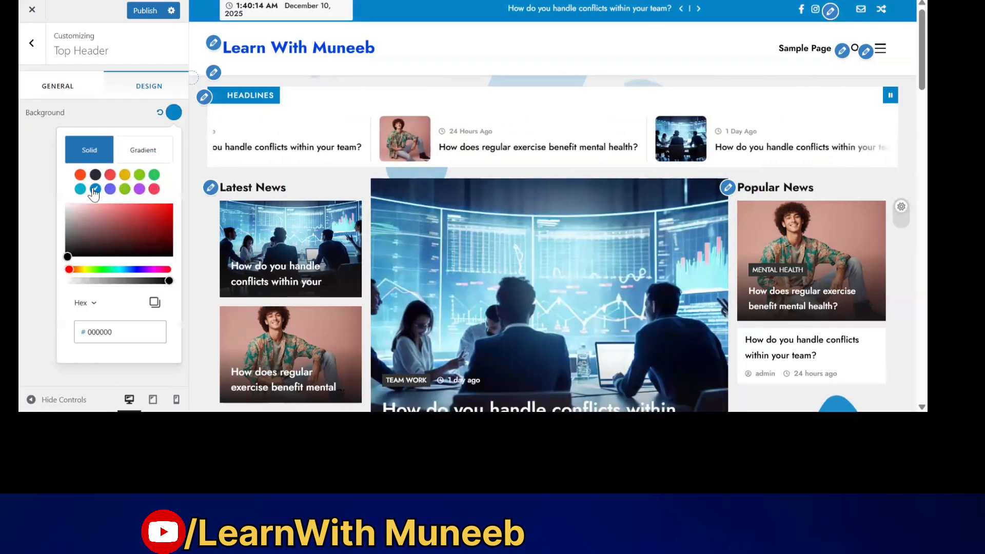
pyautogui.moveTo(65, 271); pyautogui.dragTo(132, 272)
pyautogui.click(171, 215)
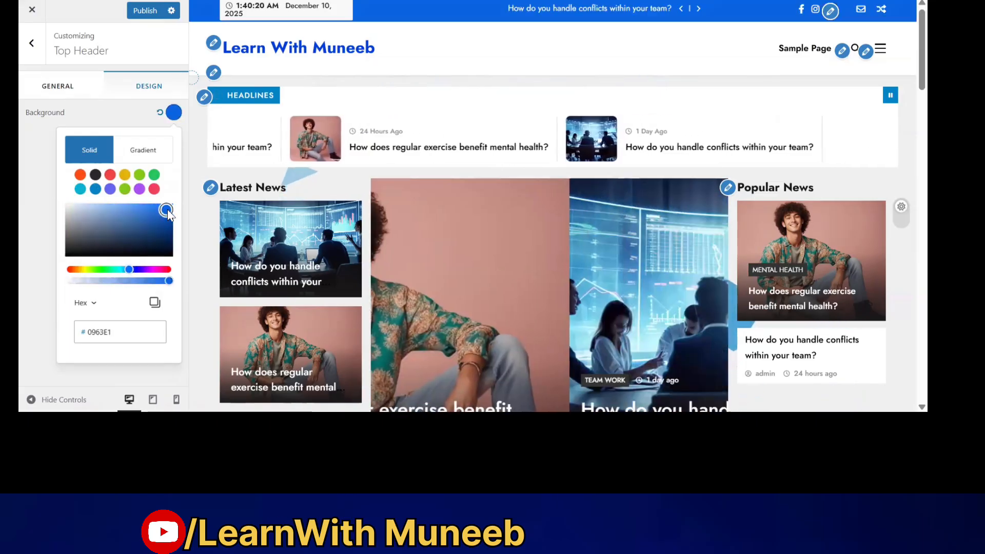
pyautogui.click(36, 133)
pyautogui.click(33, 44)
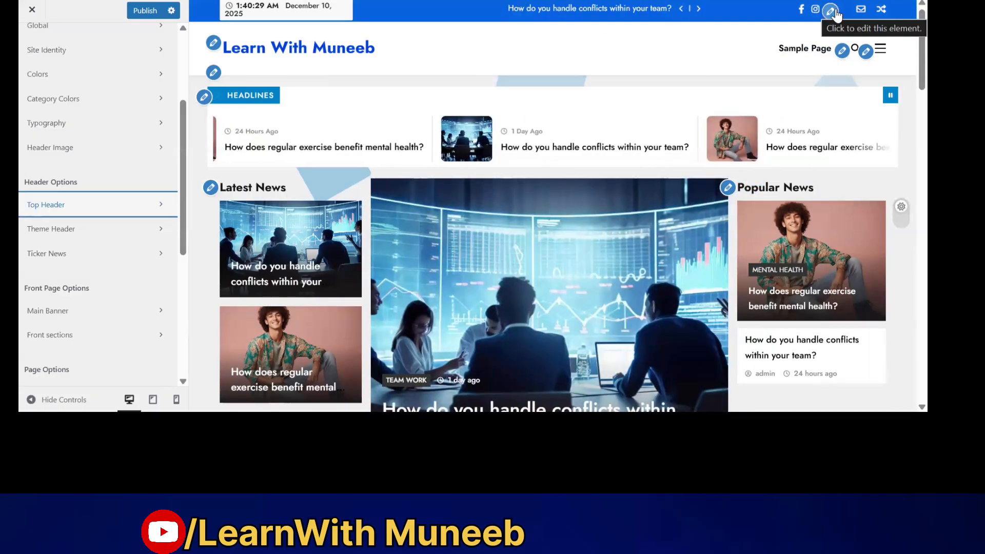
# Change the ticker title to "Latest News", look over the remaining ticker options and leave the Ticker News settings.
pyautogui.click(204, 98)
pyautogui.scroll(-3, 88, 200)
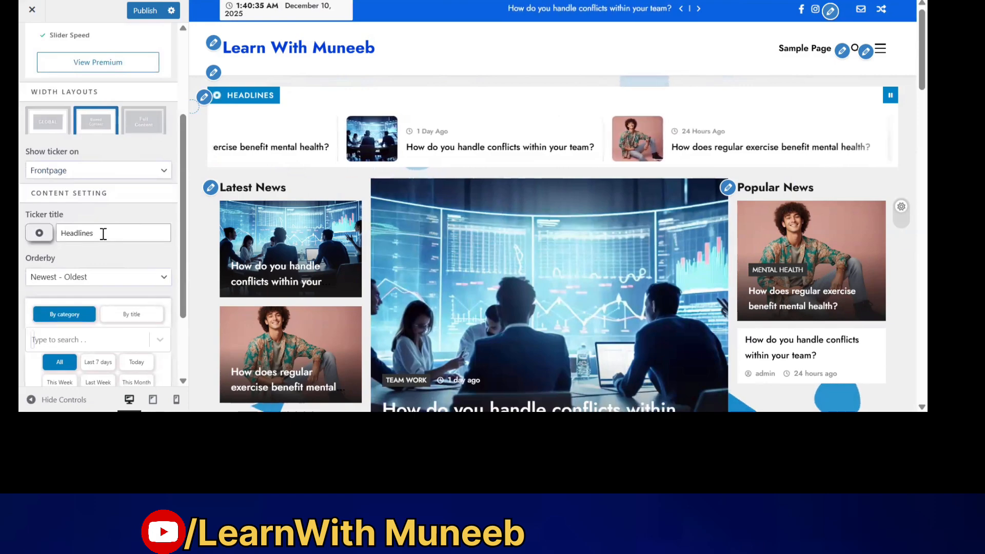
pyautogui.moveTo(101, 233); pyautogui.dragTo(46, 247)
pyautogui.write('L')
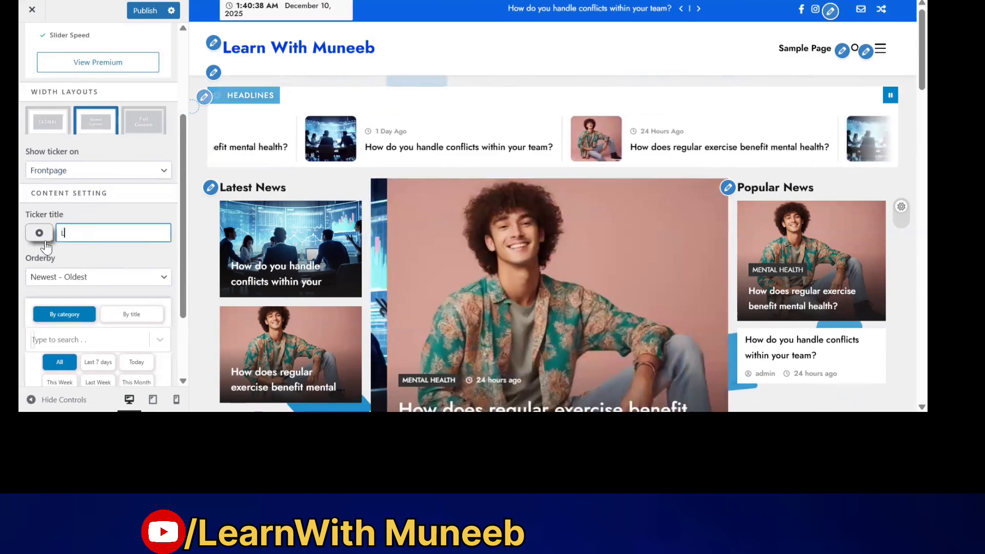
pyautogui.write('atest News')
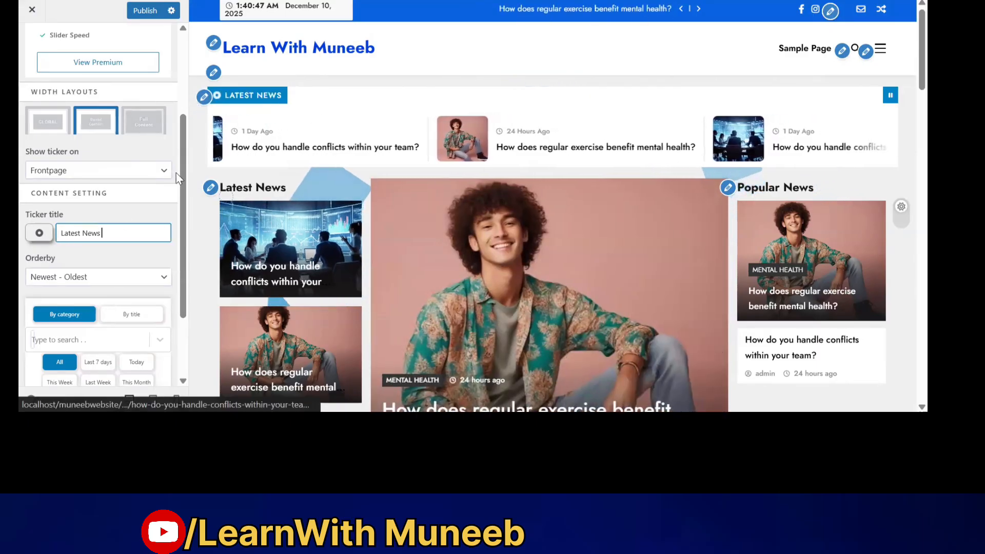
pyautogui.scroll(-2, 162, 174)
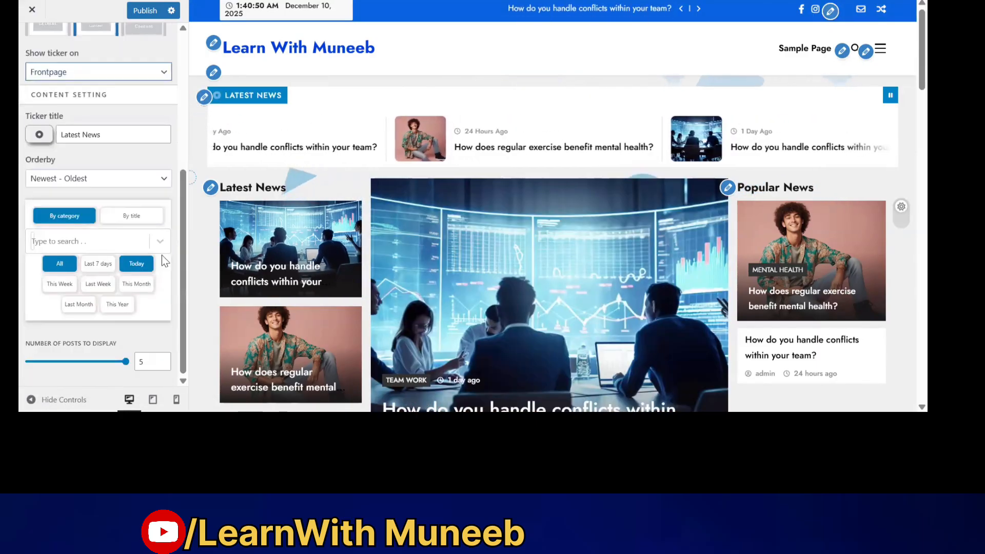
pyautogui.scroll(5, 159, 93)
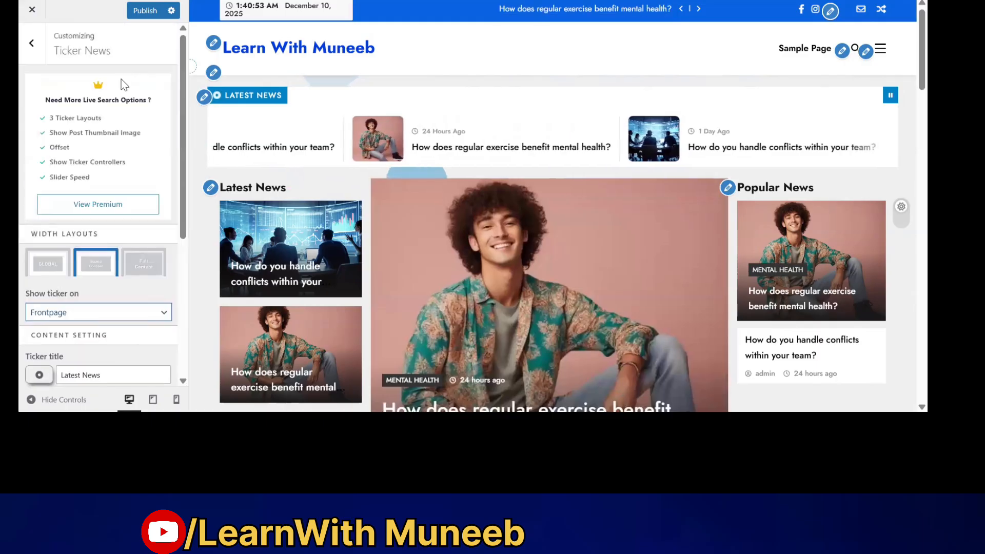
pyautogui.click(34, 48)
# Set the slide direction of the main banner's Latest News grid posts to Horizontal and check the front-page preview.
pyautogui.scroll(-3, 439, 113)
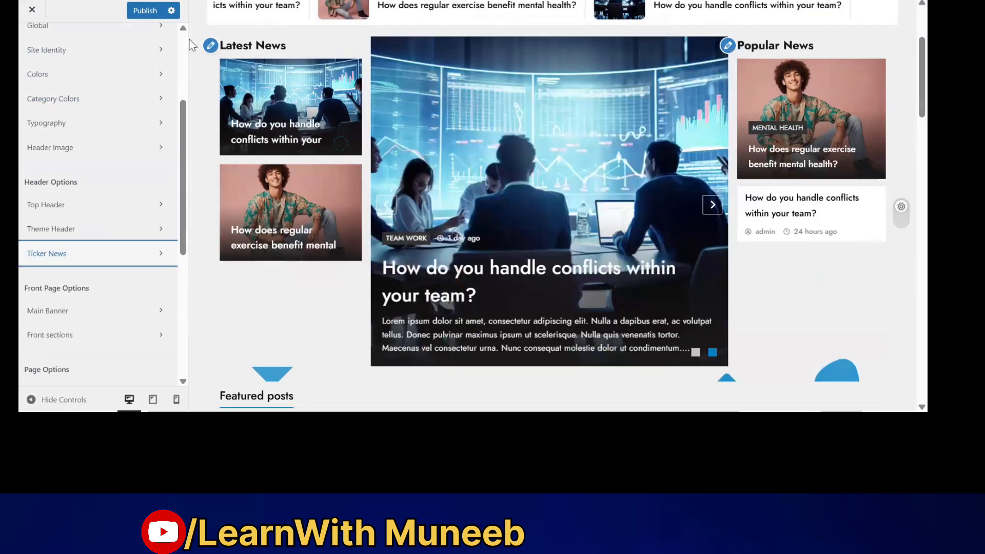
pyautogui.click(210, 45)
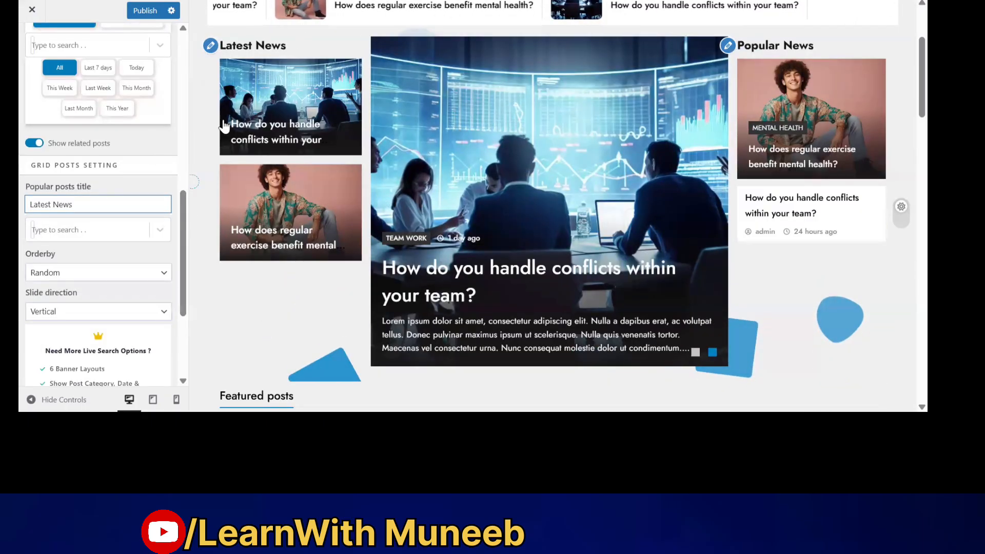
pyautogui.scroll(-1, 174, 201)
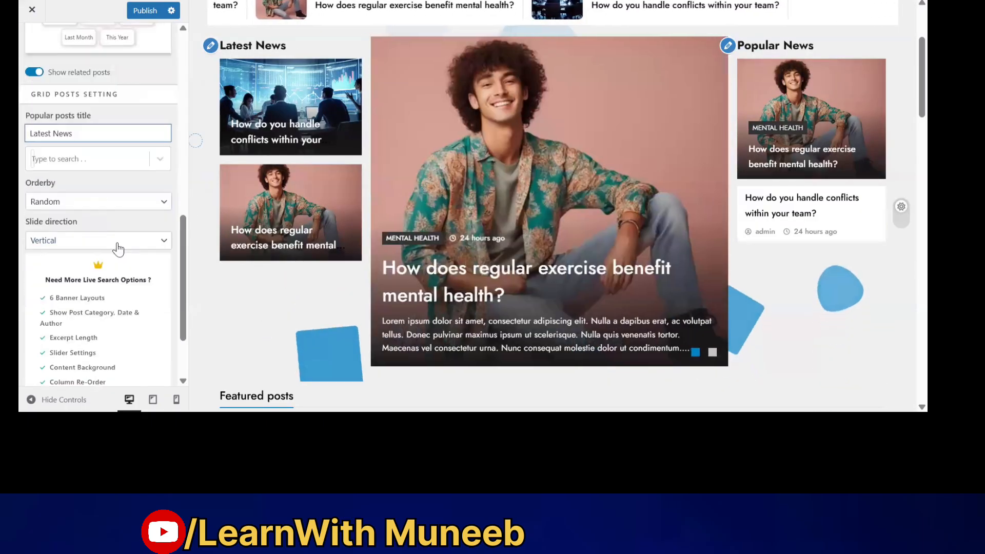
pyautogui.click(164, 241)
pyautogui.click(105, 275)
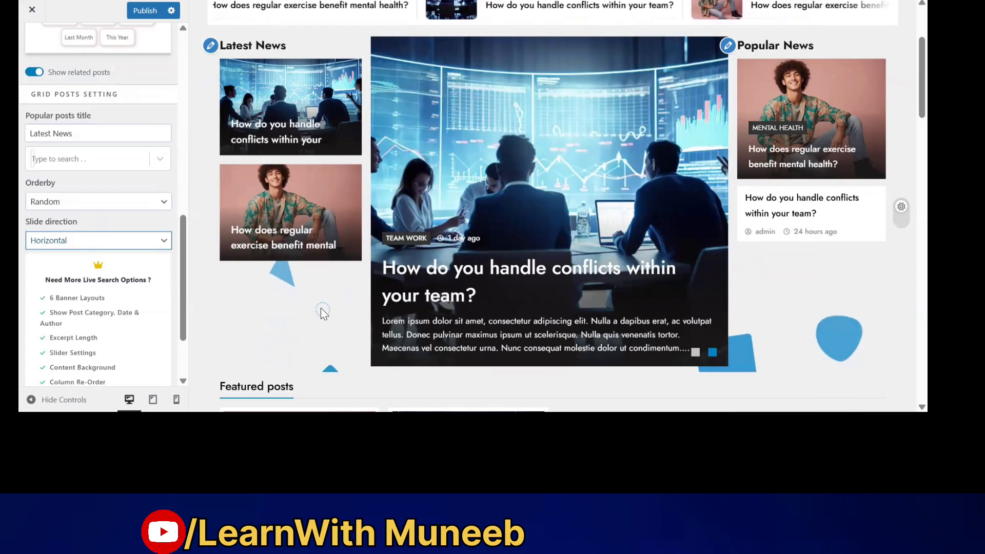
pyautogui.scroll(-5, 323, 230)
pyautogui.scroll(4, 322, 184)
pyautogui.scroll(-2, 322, 184)
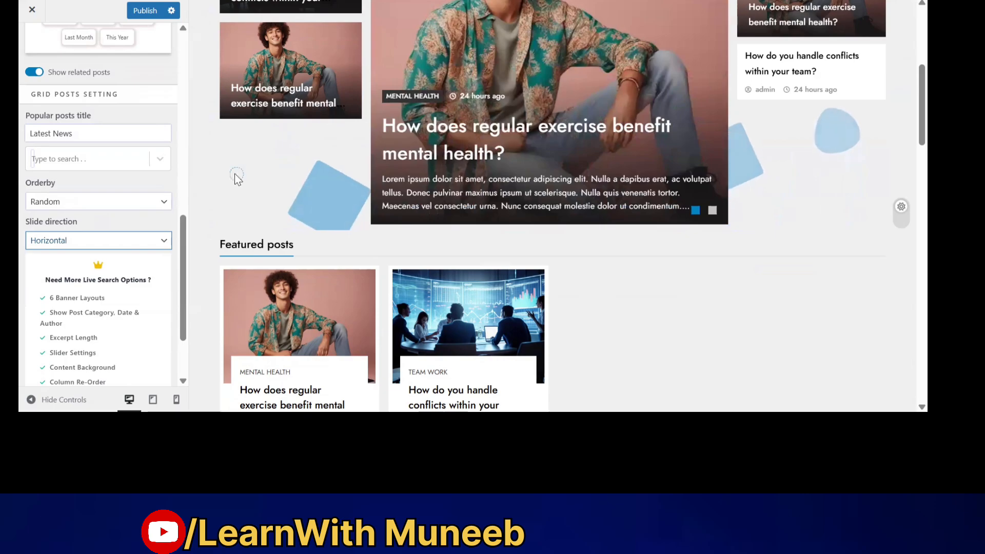
# Order the main banner's grid posts by Newest - Oldest, check the preview and leave the Main Banner settings.
pyautogui.click(145, 202)
pyautogui.click(123, 215)
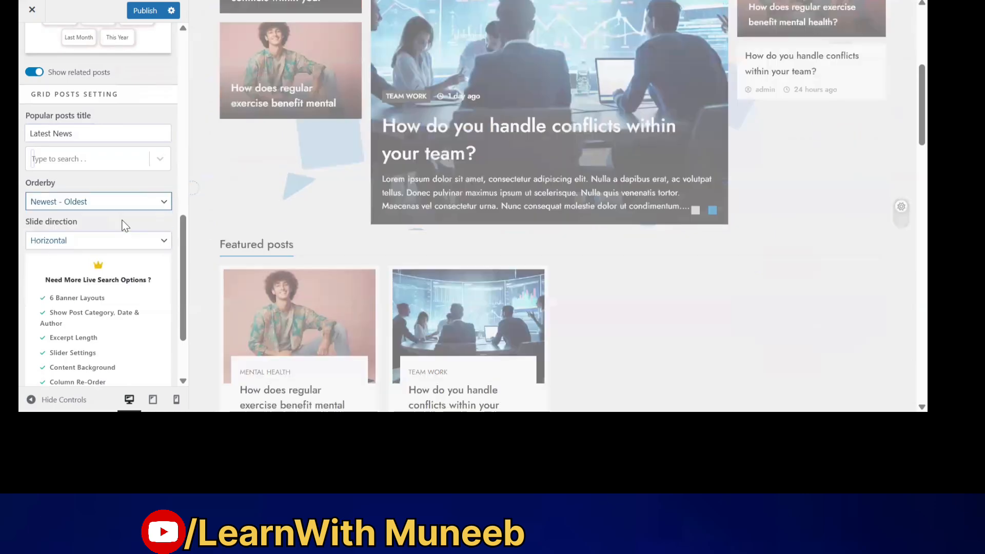
pyautogui.scroll(3, 123, 216)
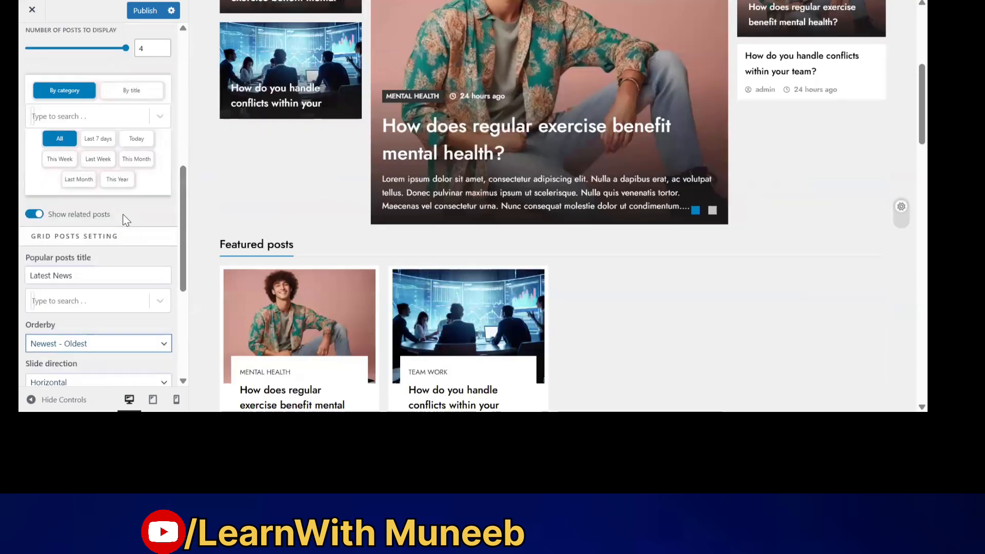
pyautogui.scroll(4, 237, 98)
pyautogui.scroll(2, 237, 99)
pyautogui.scroll(-3, 236, 99)
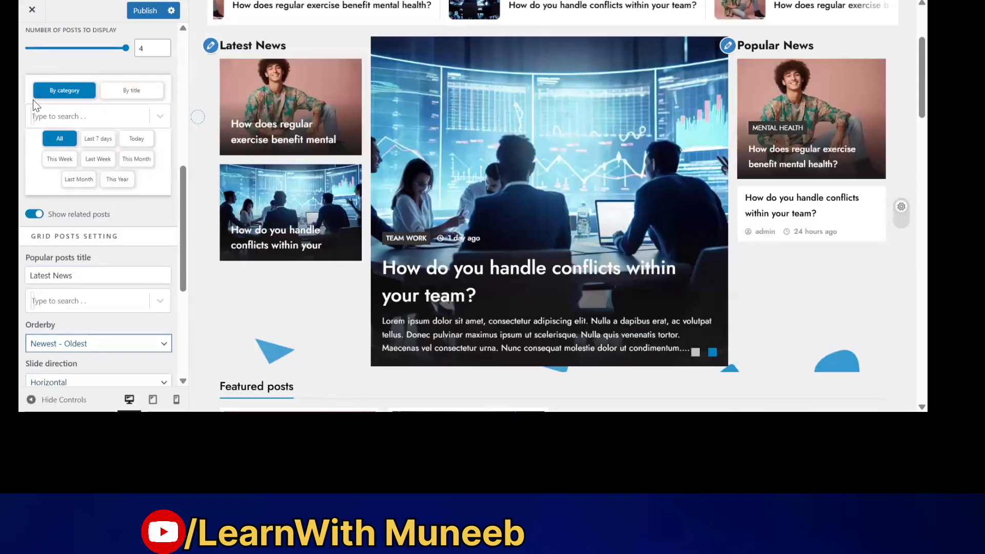
pyautogui.scroll(6, 54, 81)
pyautogui.click(34, 52)
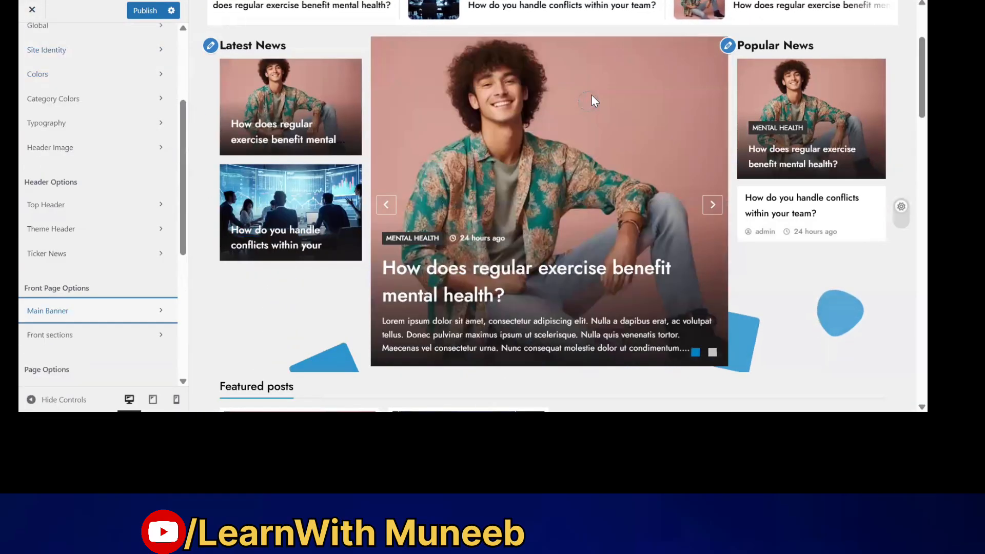
# Test the top header's Random News link in the preview and look over the article page it opens.
pyautogui.scroll(3, 592, 95)
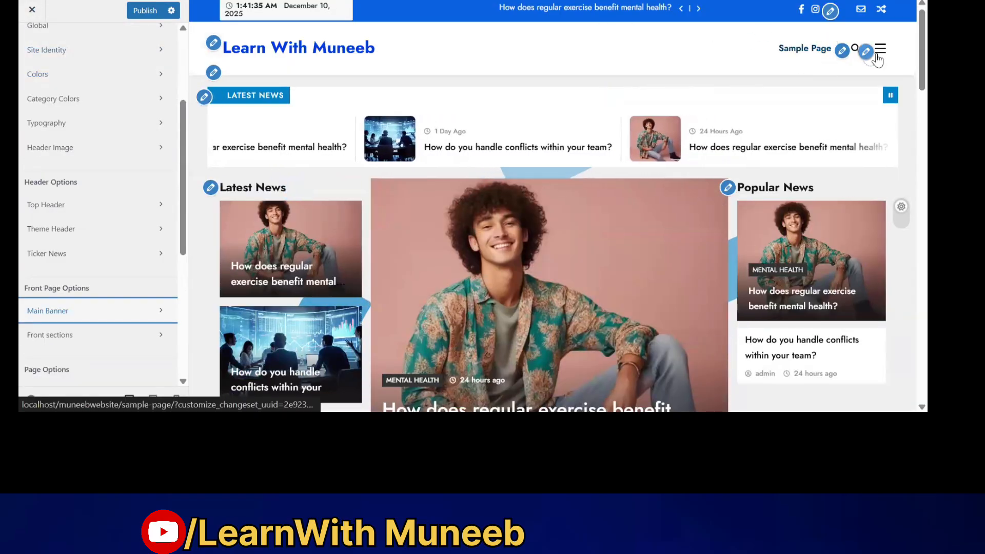
pyautogui.click(885, 9)
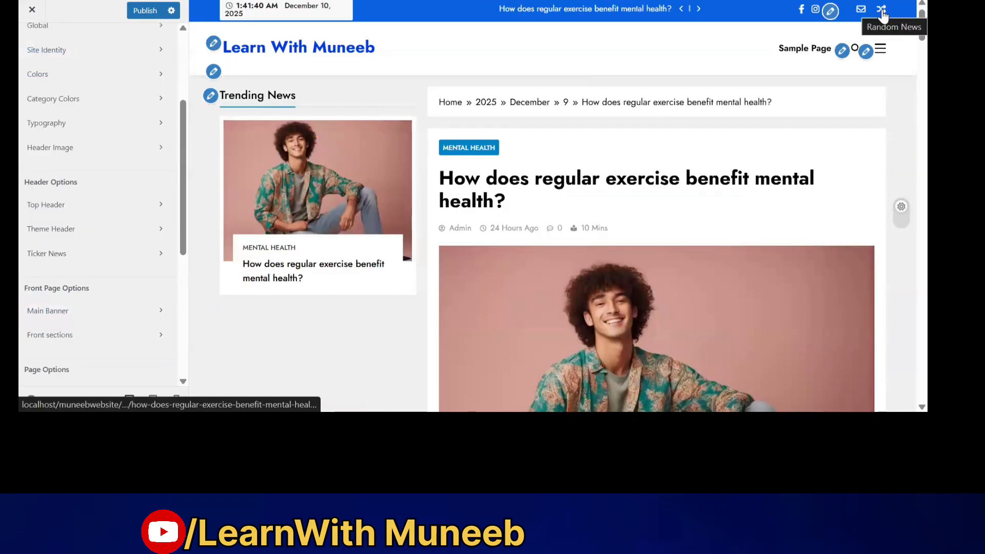
pyautogui.click(883, 12)
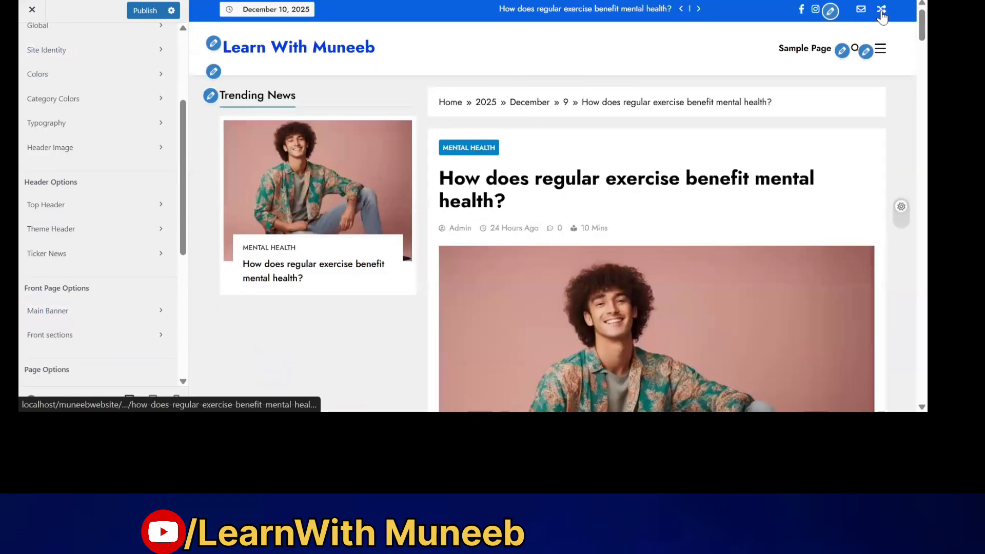
pyautogui.scroll(-15, 641, 114)
pyautogui.scroll(15, 603, 69)
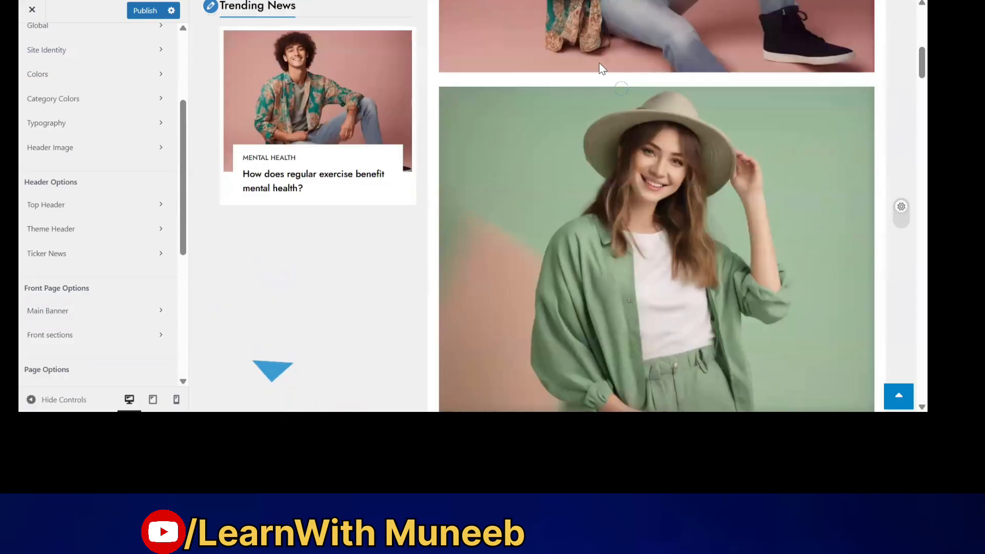
# Publish the customizer changes, switch to the live site and check the refreshed front page.
pyautogui.scroll(-1, 115, 109)
pyautogui.scroll(-5, 138, 101)
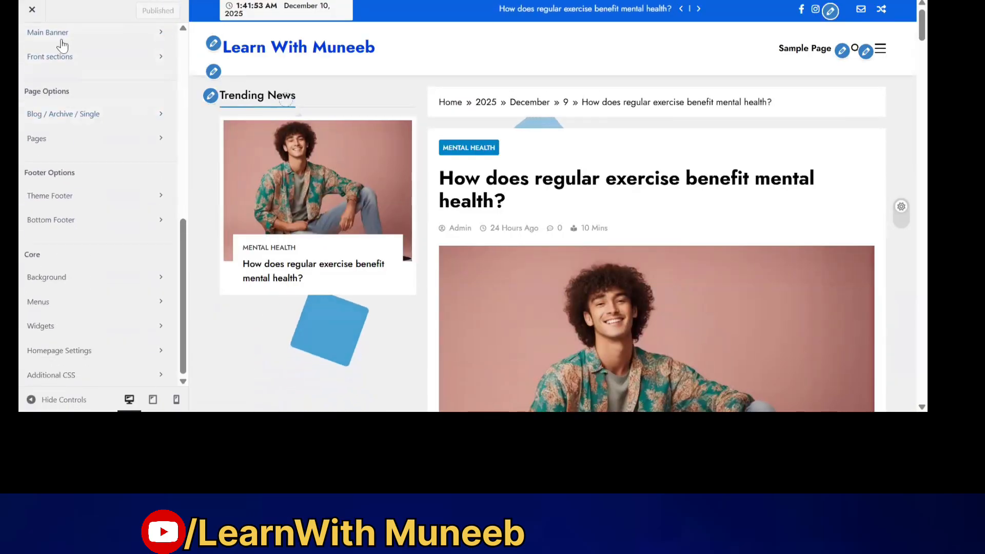
pyautogui.click(292, 45)
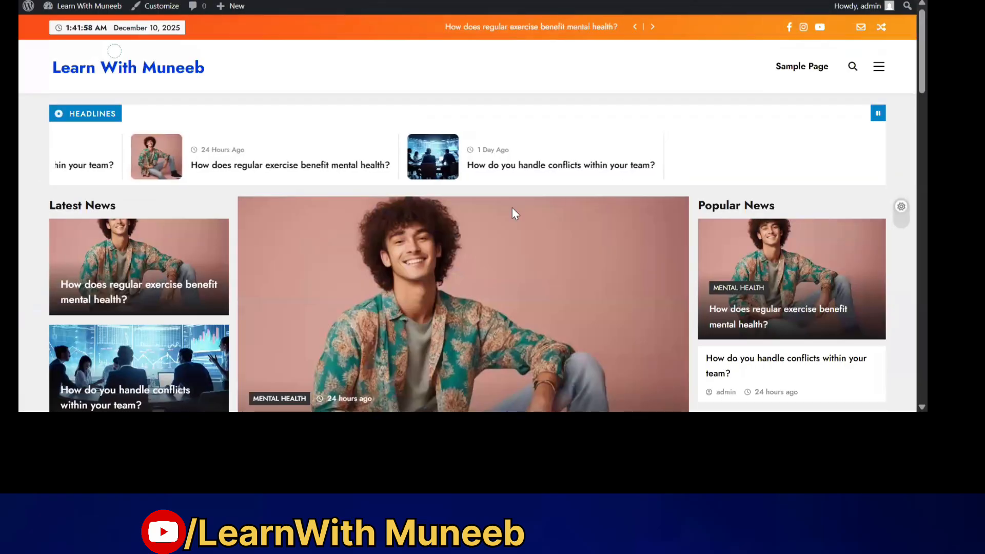
pyautogui.scroll(-5, 513, 210)
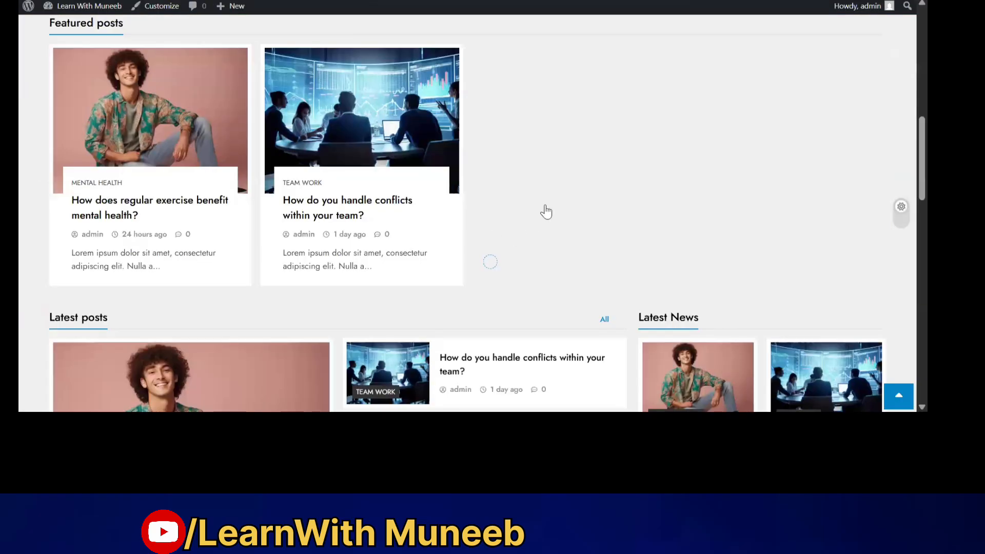
pyautogui.scroll(5, 546, 211)
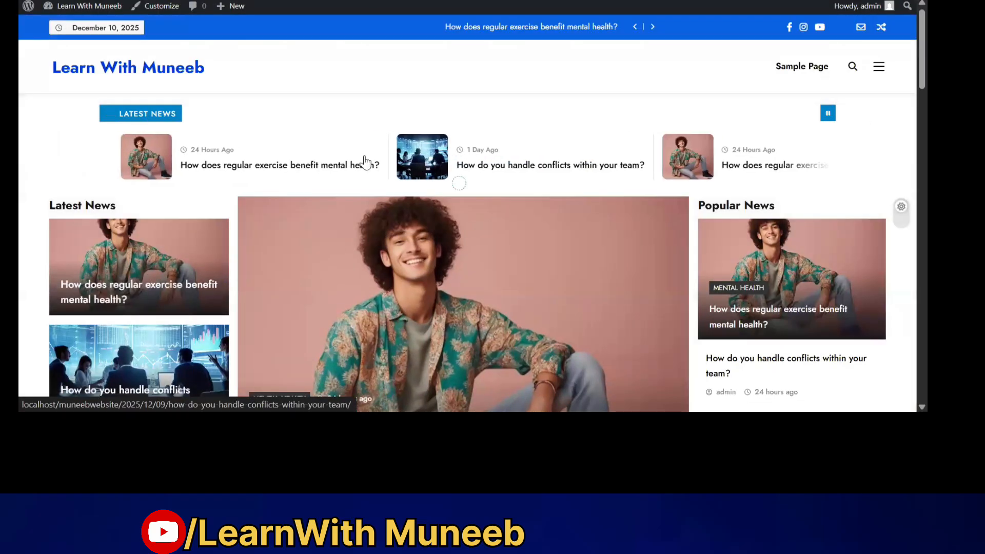
pyautogui.scroll(-3, 653, 171)
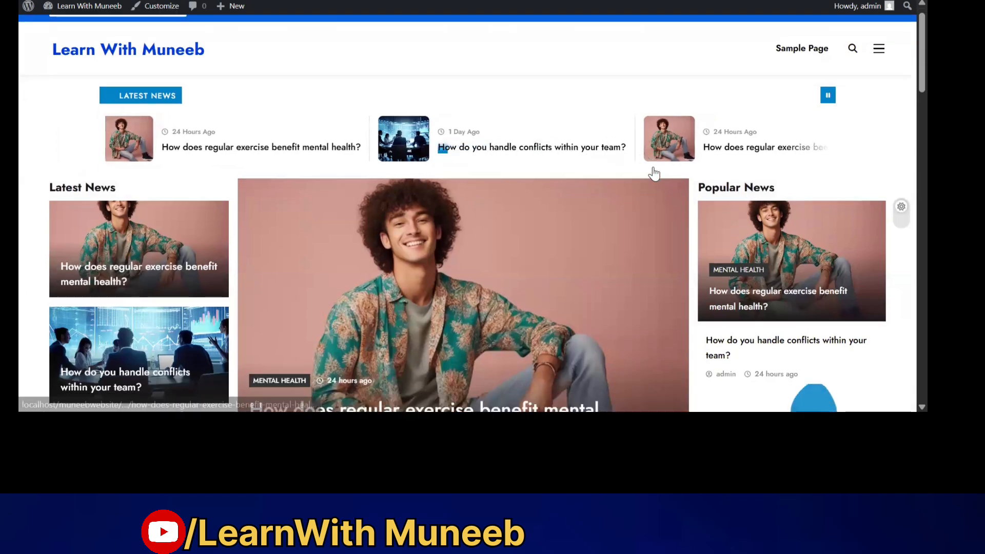
# Test the live front page's dark mode toggle and return the site to light mode.
pyautogui.scroll(3, 660, 176)
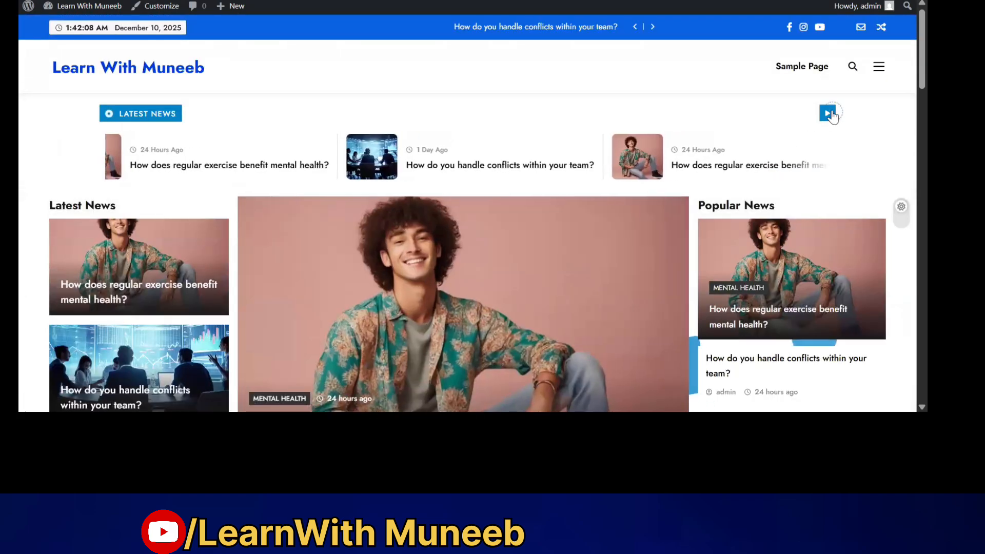
pyautogui.click(901, 212)
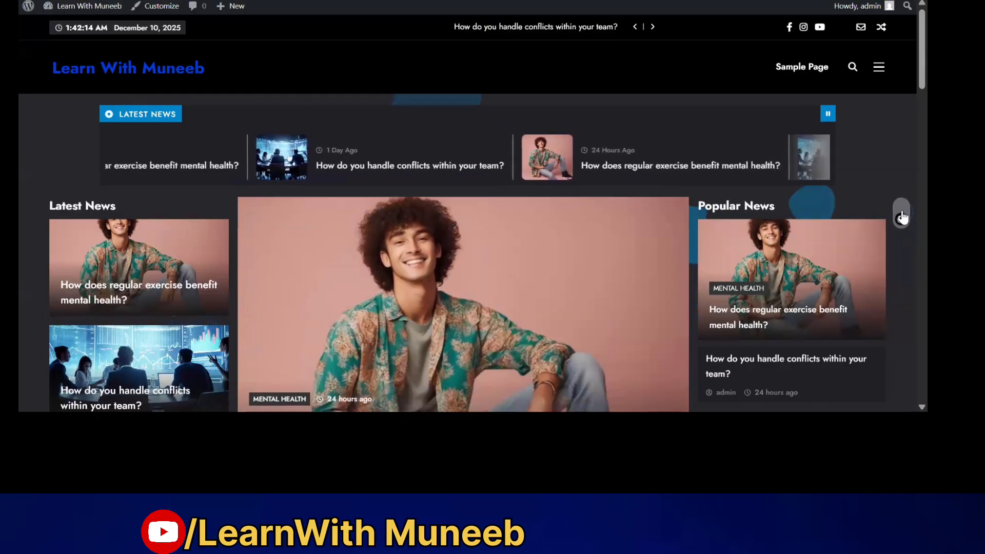
pyautogui.click(901, 215)
pyautogui.click(901, 213)
pyautogui.click(902, 213)
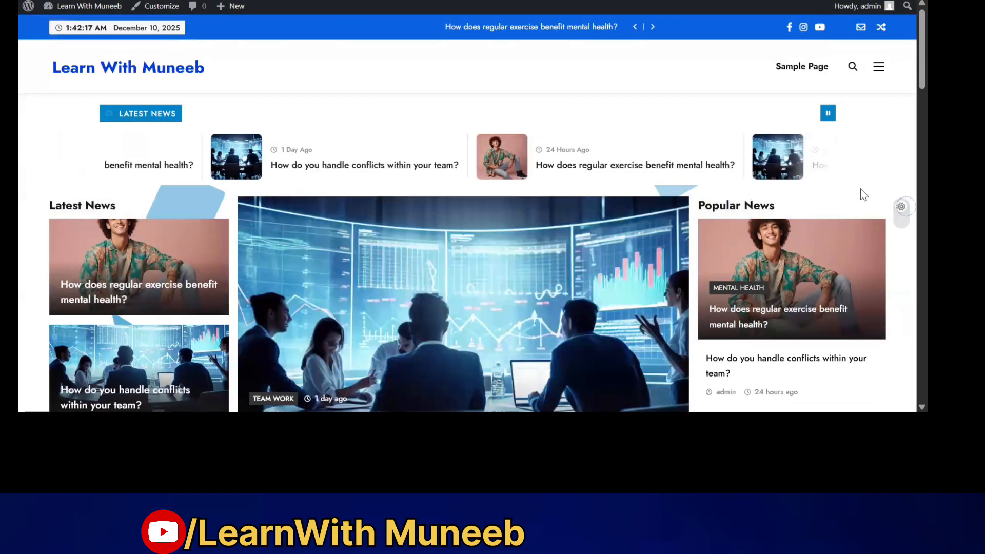
# Look over the live front page from the news ticker and main banner down to the footer.
pyautogui.scroll(-15, 860, 193)
pyautogui.scroll(15, 858, 189)
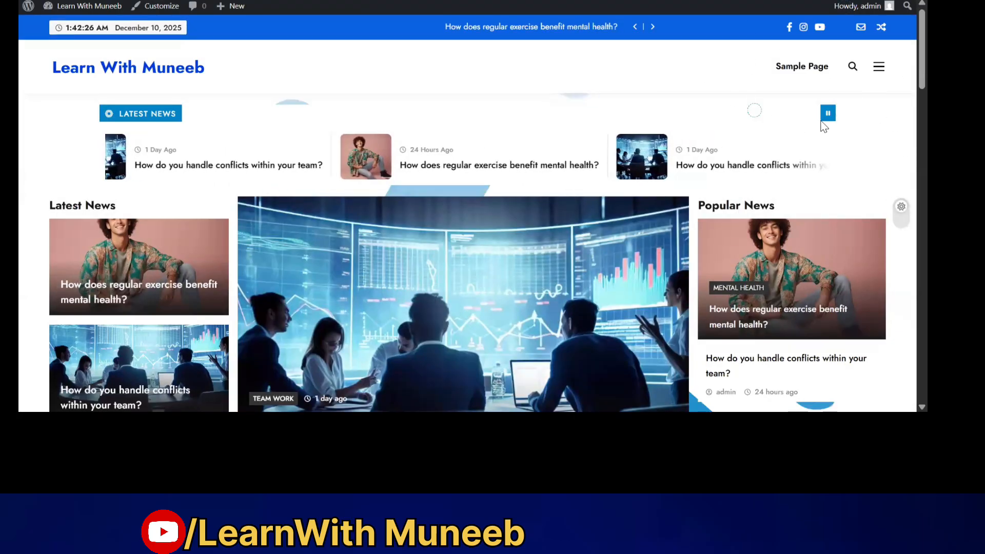
pyautogui.scroll(-4, 402, 154)
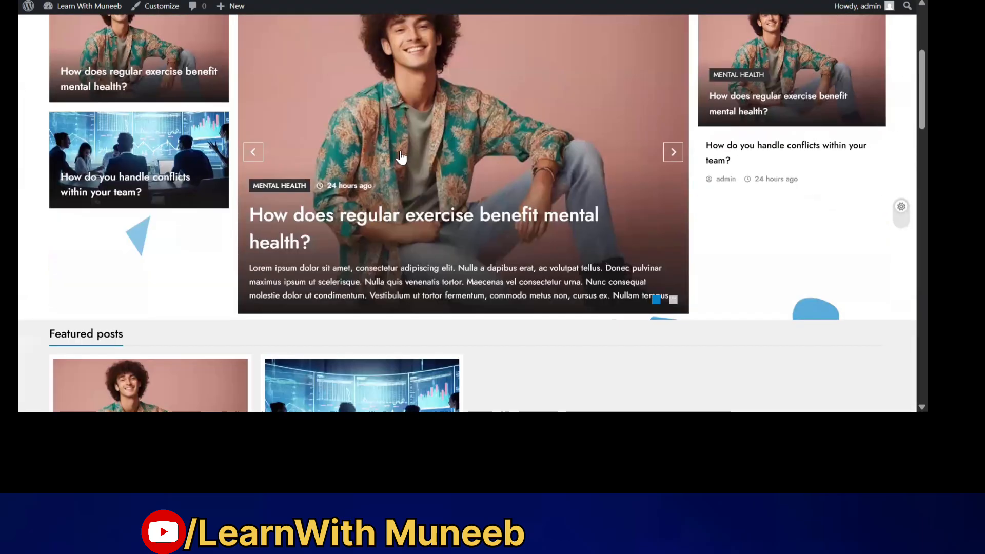
pyautogui.scroll(4, 527, 149)
pyautogui.scroll(-7, 598, 153)
pyautogui.scroll(5, 599, 153)
pyautogui.scroll(-5, 710, 154)
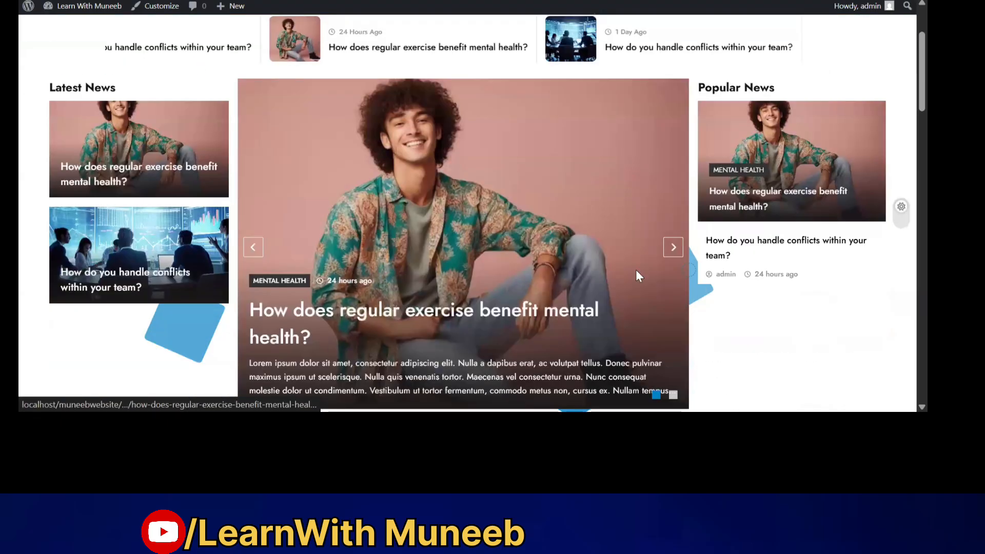
pyautogui.scroll(3, 559, 218)
pyautogui.scroll(3, 559, 218)
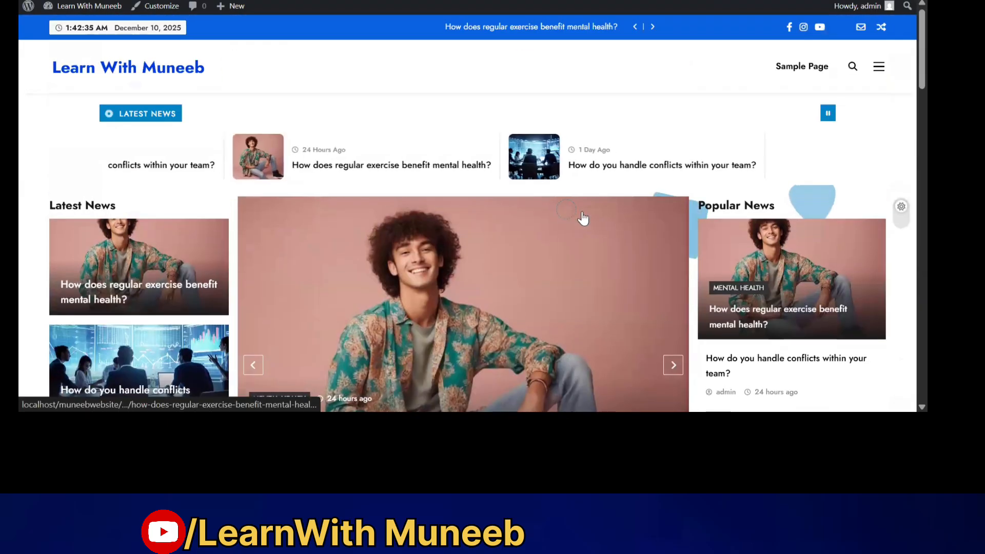
pyautogui.scroll(-15, 583, 218)
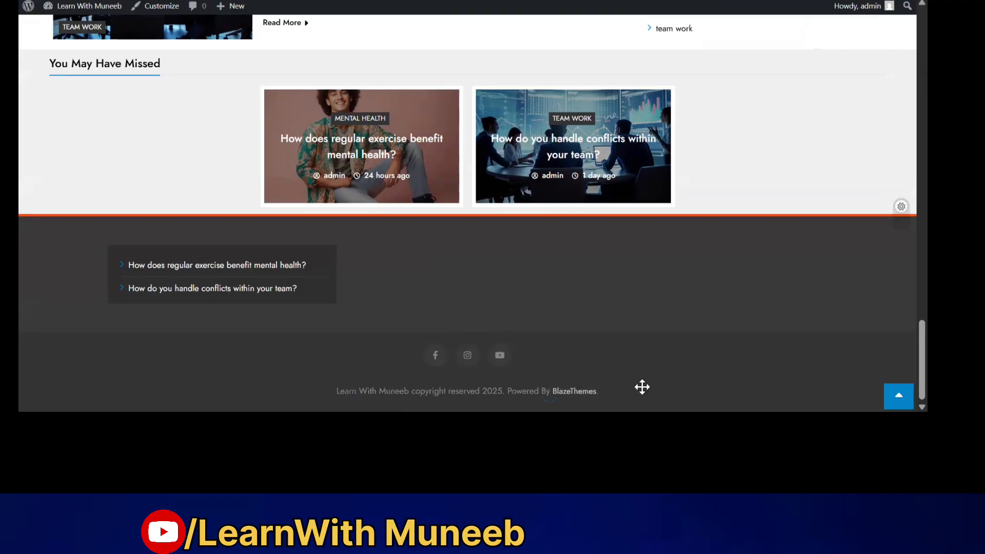
pyautogui.scroll(1, 514, 247)
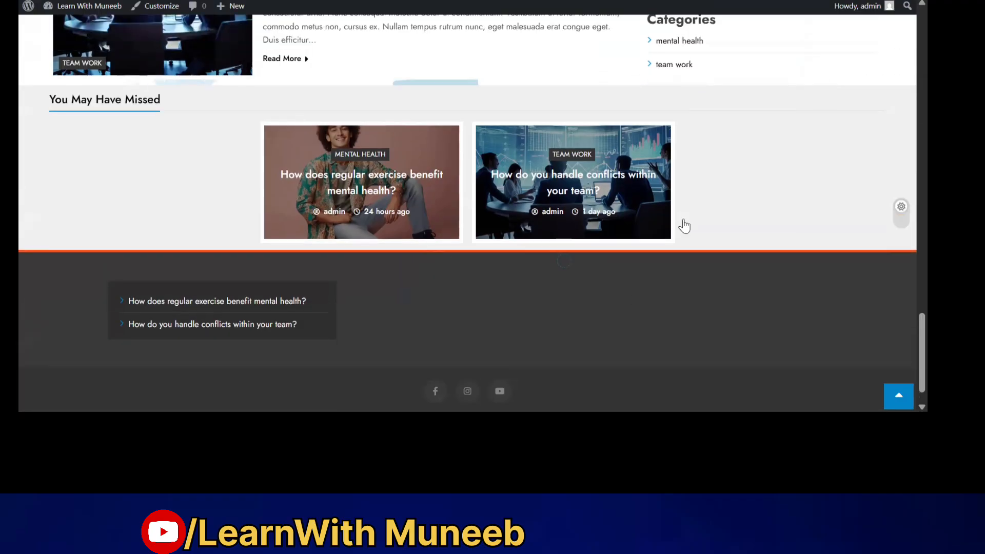
pyautogui.scroll(6, 690, 218)
pyautogui.scroll(20, 715, 201)
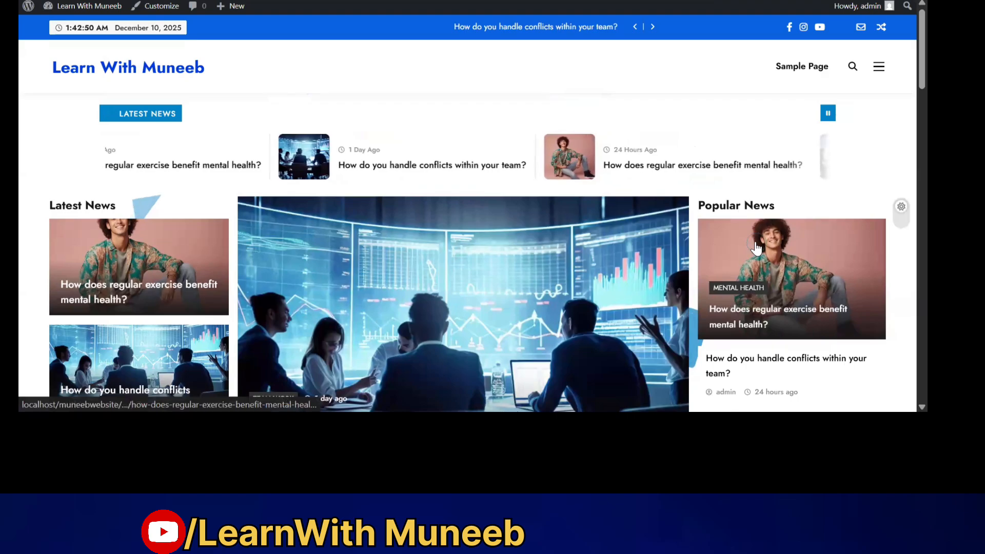
# Examine the sidebar's Search, Recent Posts, Recent Comments, Archives and Categories widgets on the live front page.
pyautogui.scroll(-15, 757, 249)
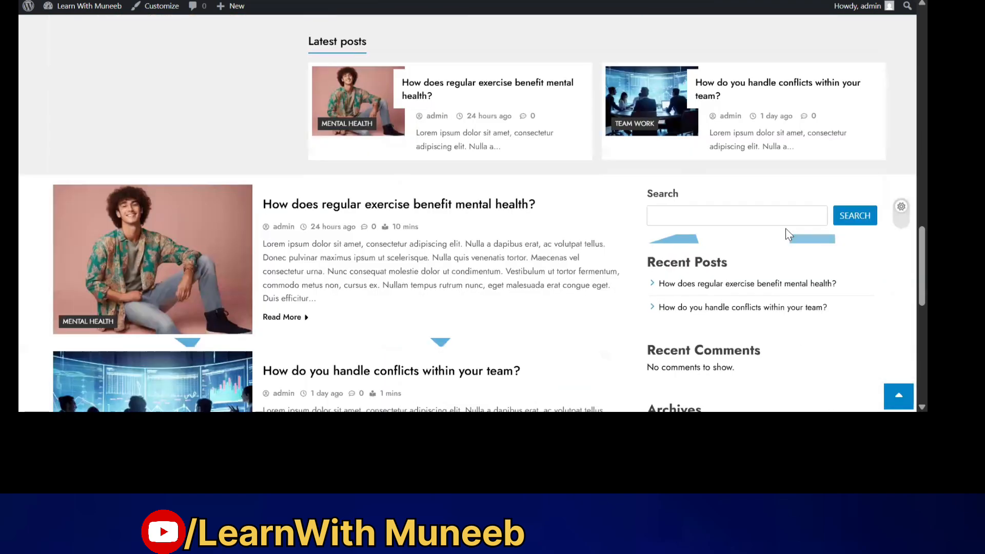
pyautogui.click(785, 220)
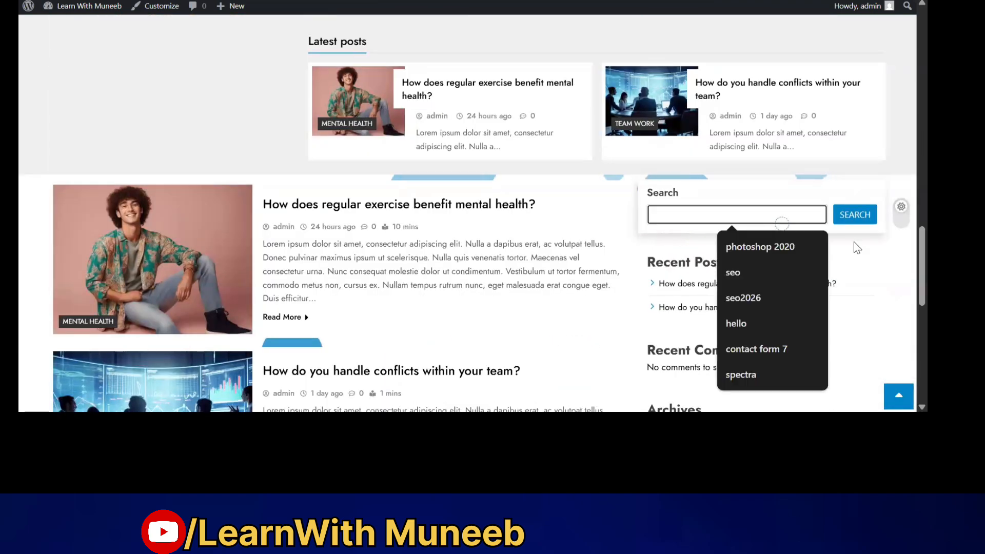
pyautogui.scroll(-8, 812, 250)
pyautogui.scroll(3, 759, 221)
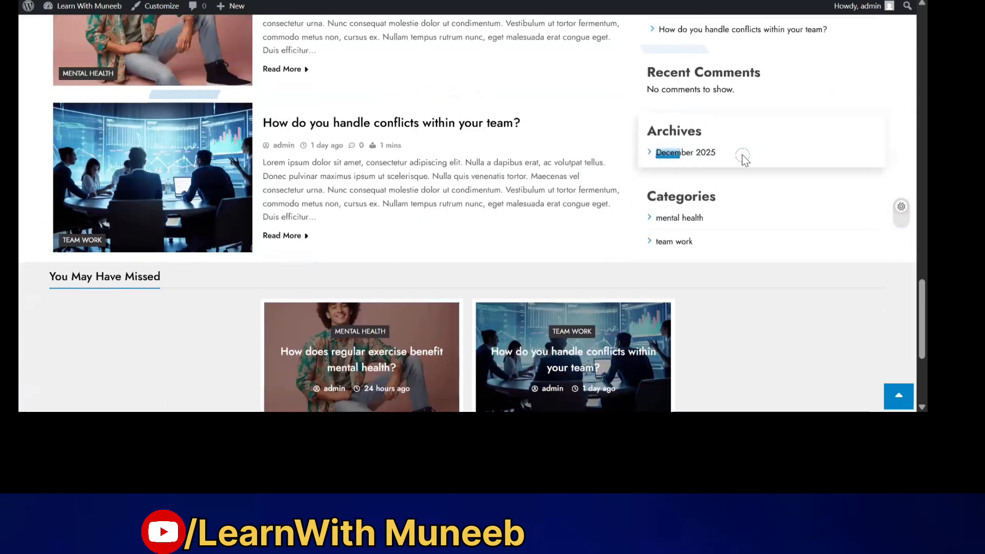
pyautogui.scroll(3, 690, 162)
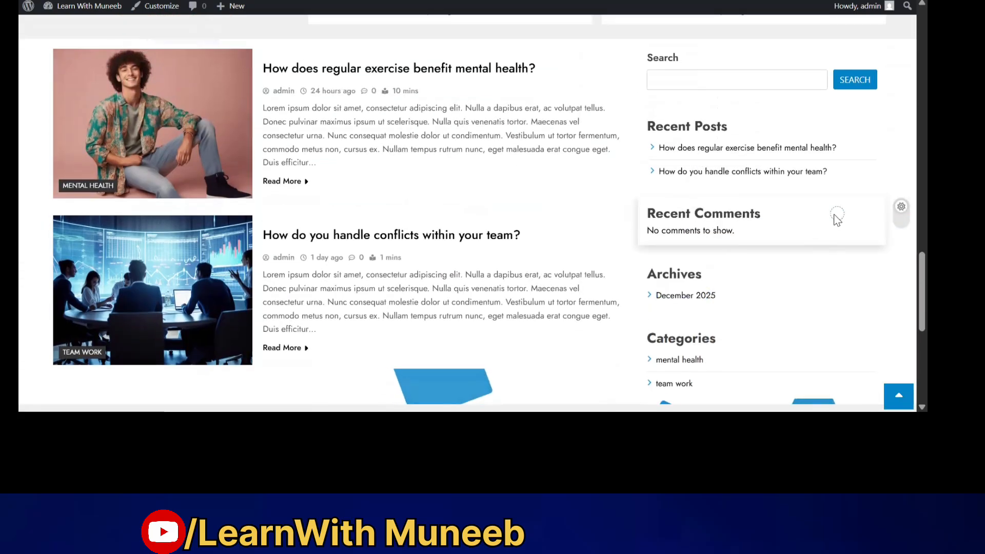
# Return to the customizer, open the Sidebar widget area from the preview's Archives widget and dismiss the block widgets welcome.
pyautogui.click(256, 1)
pyautogui.scroll(-15, 737, 247)
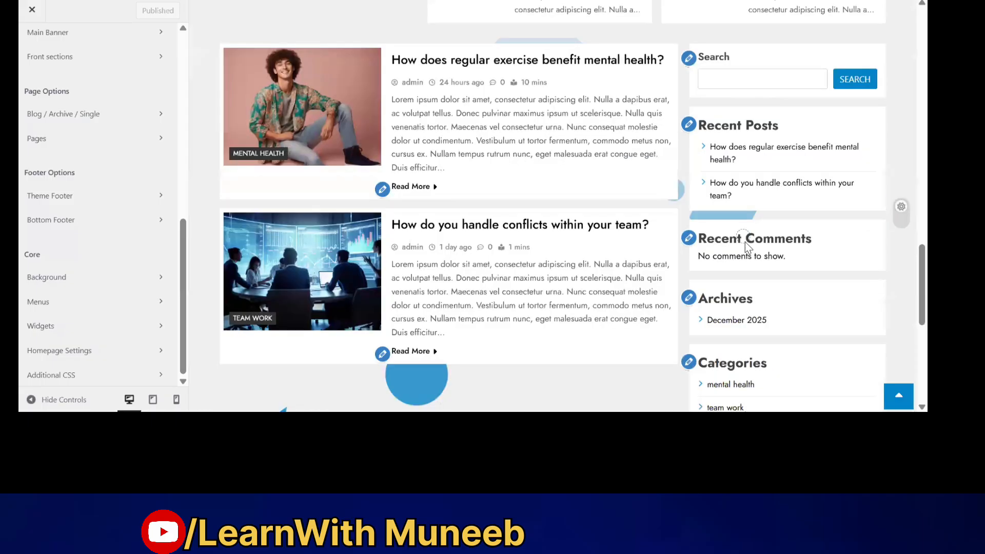
pyautogui.scroll(-3, 745, 243)
pyautogui.scroll(1, 745, 242)
pyautogui.click(689, 157)
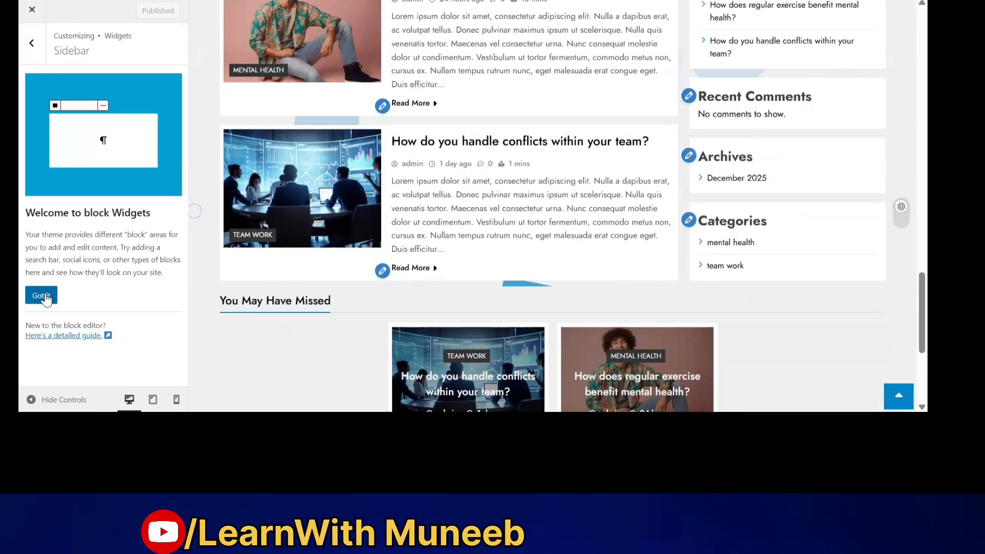
pyautogui.click(41, 296)
# Delete the Archives widget from the sidebar.
pyautogui.scroll(-4, 144, 195)
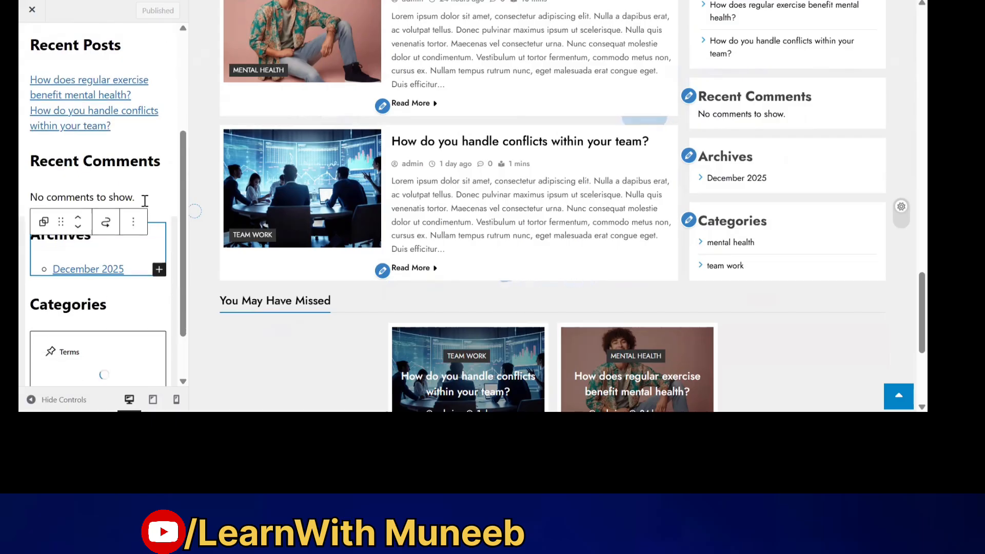
pyautogui.click(135, 172)
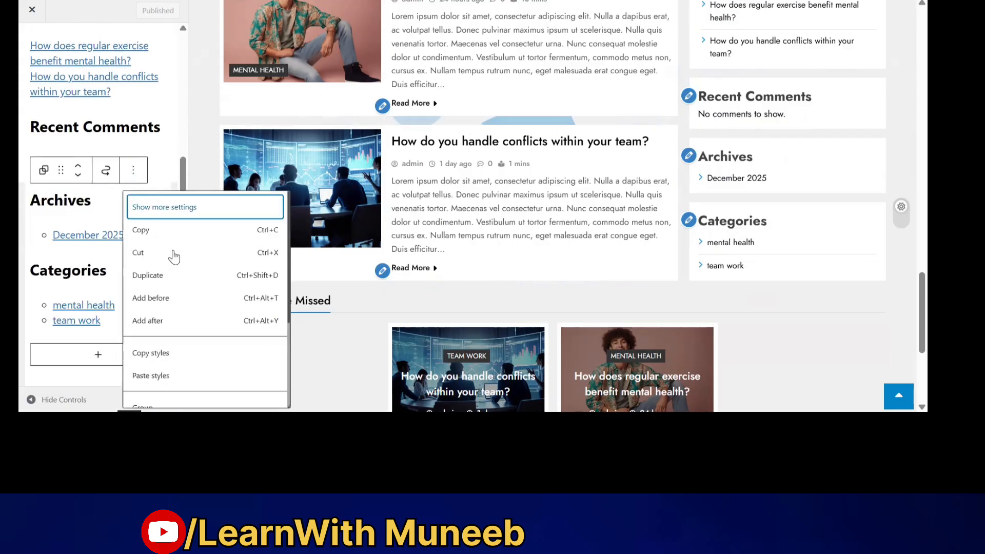
pyautogui.scroll(-3, 172, 349)
pyautogui.click(147, 393)
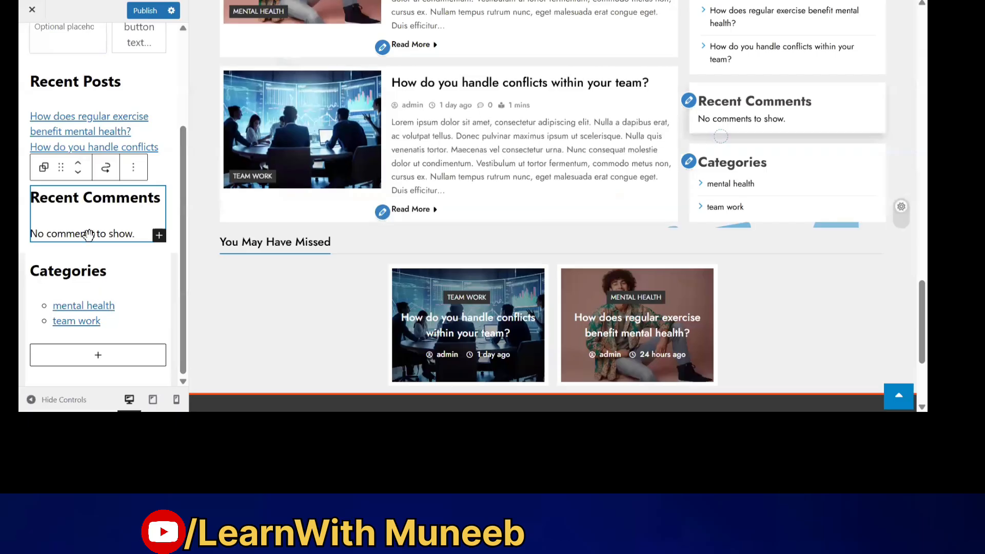
# Delete the Recent Comments widget from the sidebar.
pyautogui.click(135, 171)
pyautogui.scroll(-3, 165, 379)
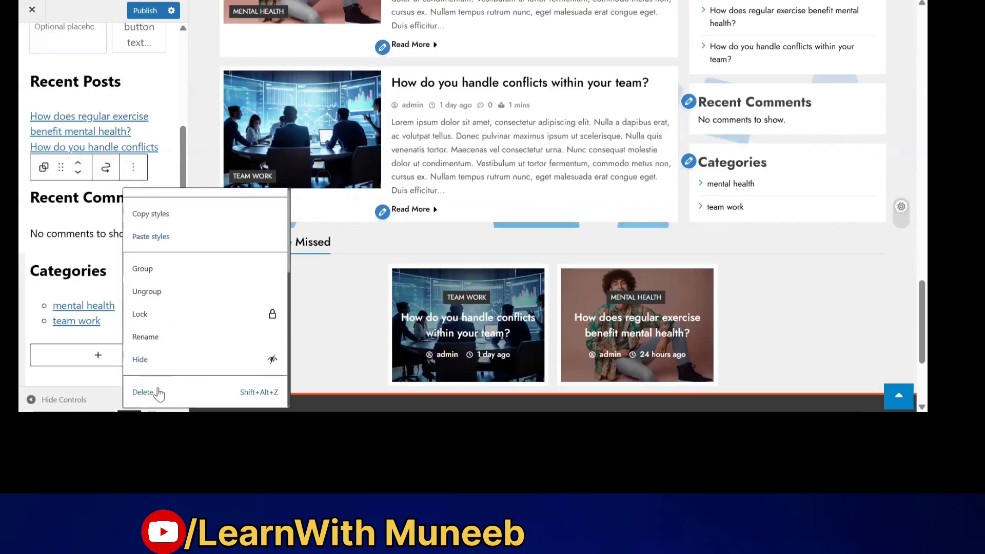
pyautogui.click(158, 392)
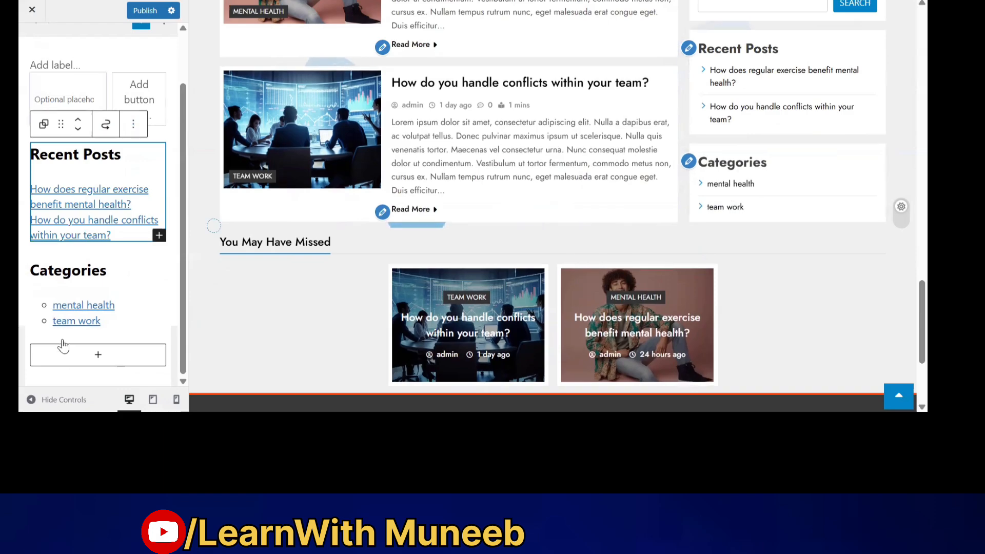
# Add a Digital Newspaper : Carousel Posts widget below the sidebar's Categories, then check its preview and category setting.
pyautogui.click(94, 362)
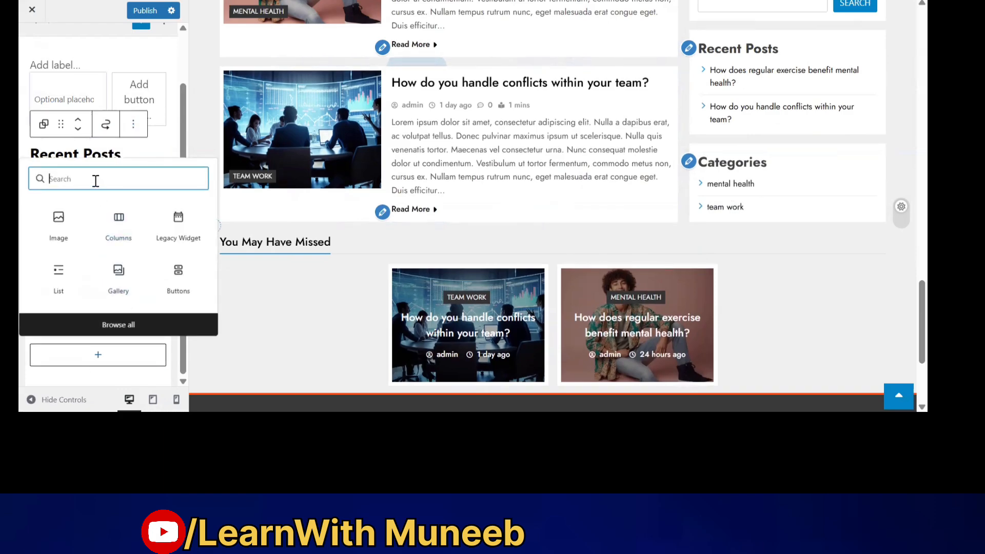
pyautogui.write('new')
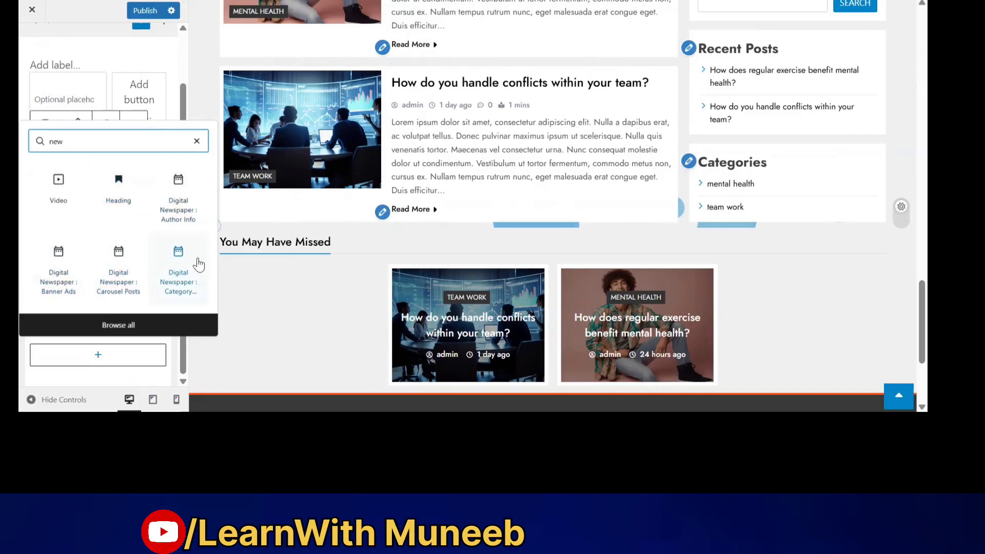
pyautogui.click(119, 277)
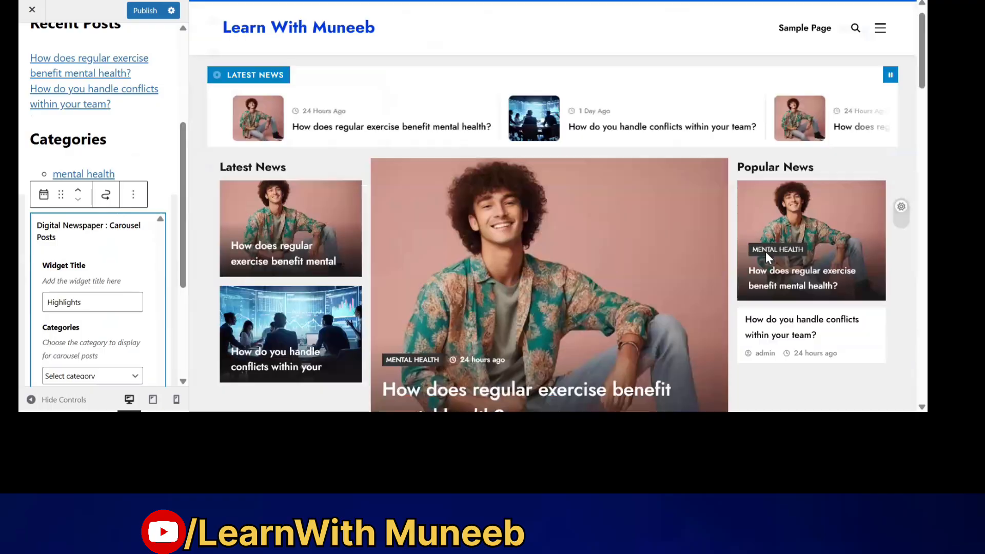
pyautogui.scroll(3, 769, 144)
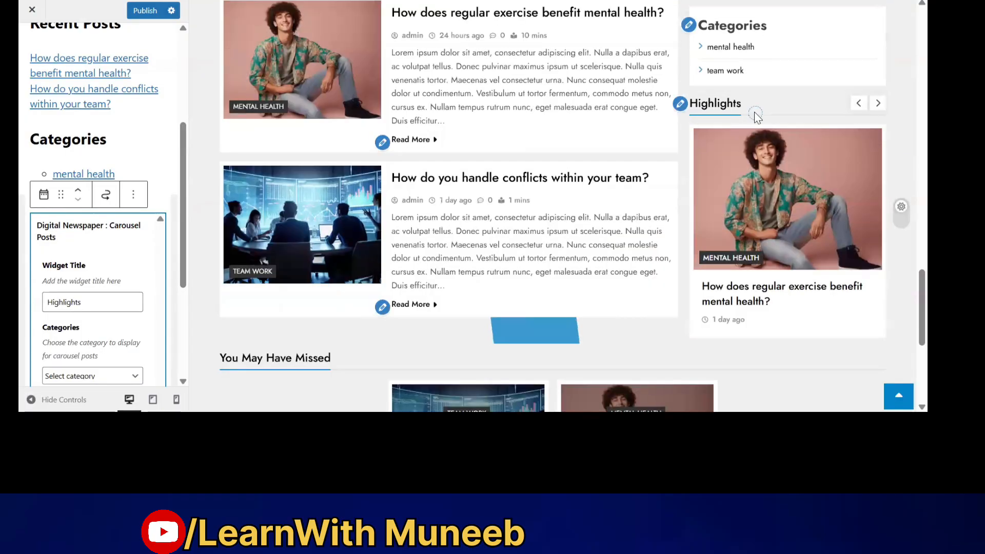
pyautogui.scroll(-1, 92, 300)
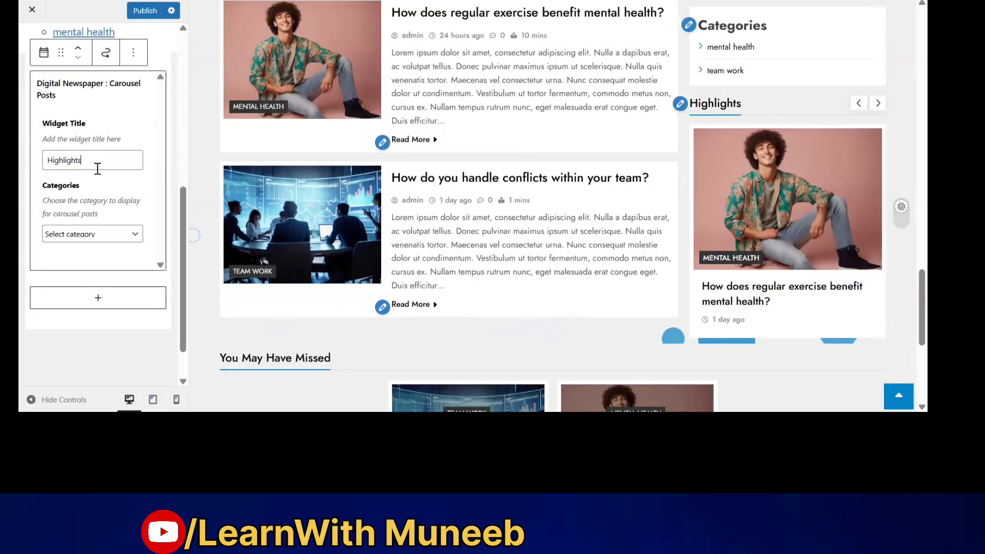
pyautogui.click(101, 235)
pyautogui.scroll(-1, 99, 241)
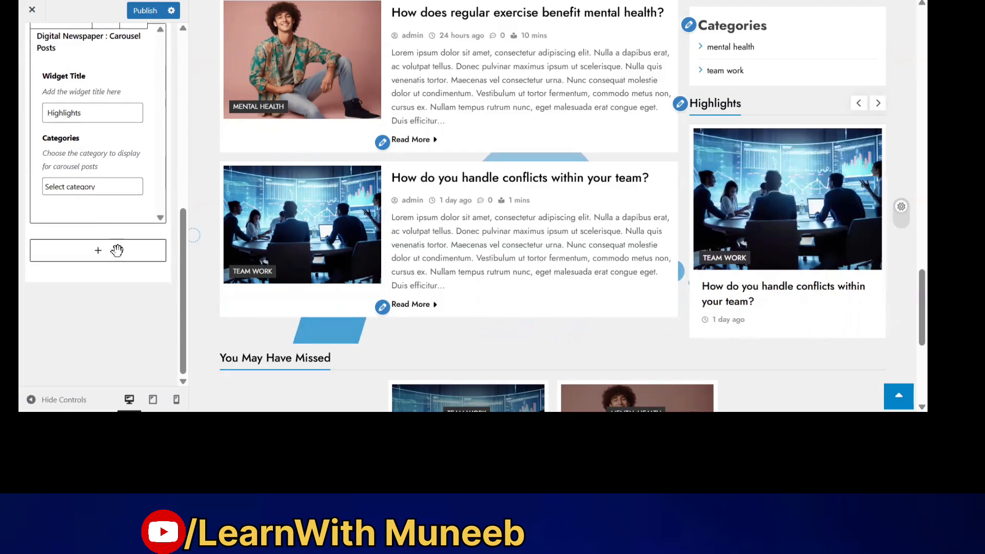
# Try a Latest Posts block below the sidebar's Carousel Posts widget, check it in the preview and cut it out again.
pyautogui.click(121, 251)
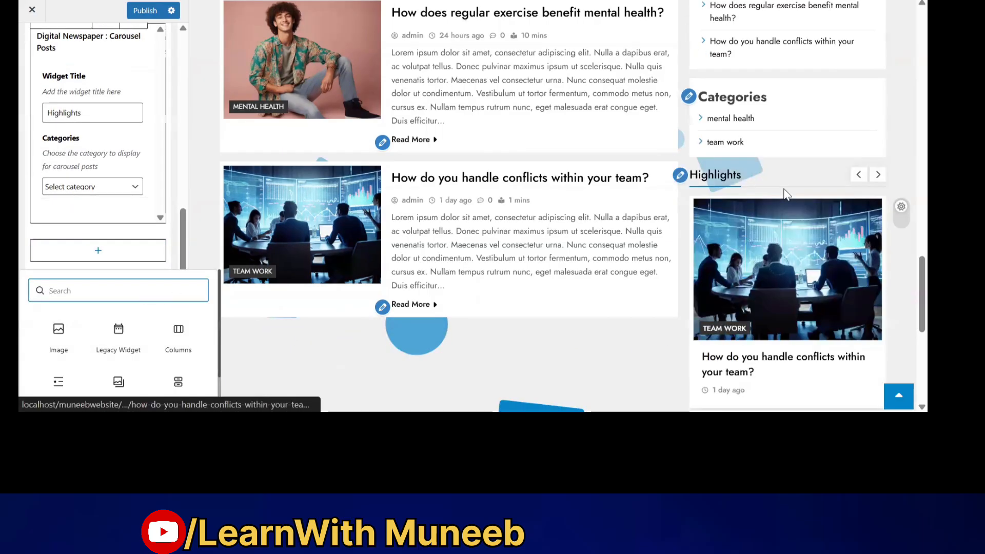
pyautogui.scroll(3, 781, 57)
pyautogui.scroll(-8, 782, 56)
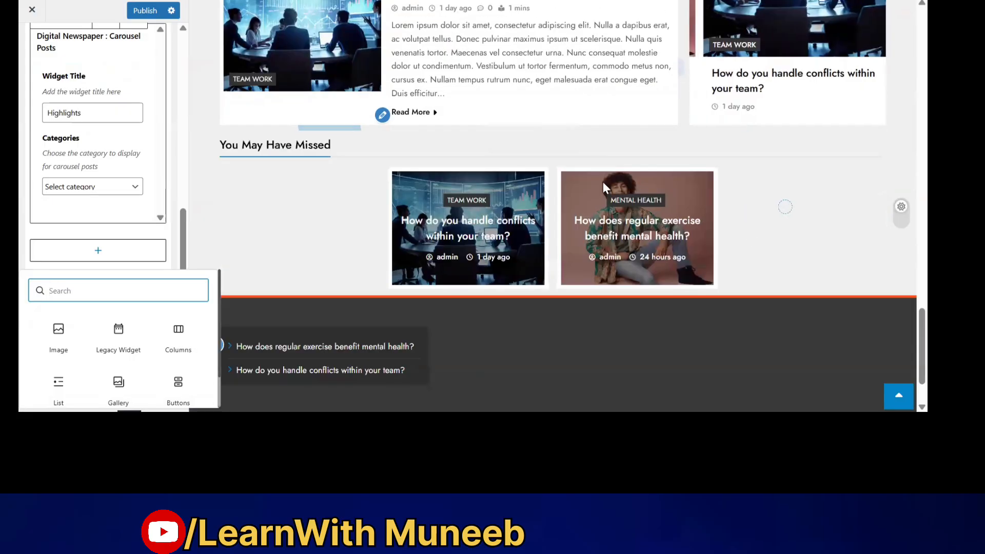
pyautogui.write('lates')
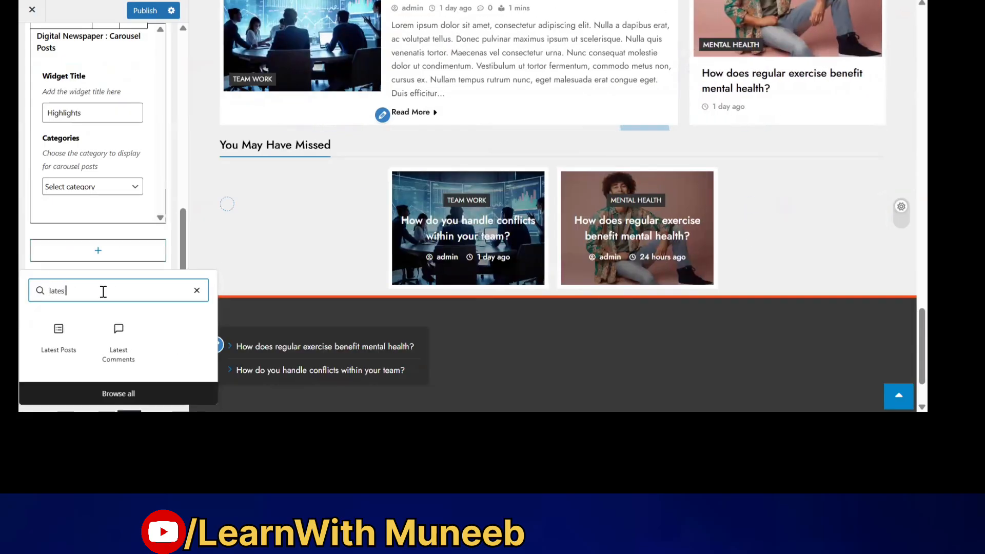
pyautogui.click(68, 340)
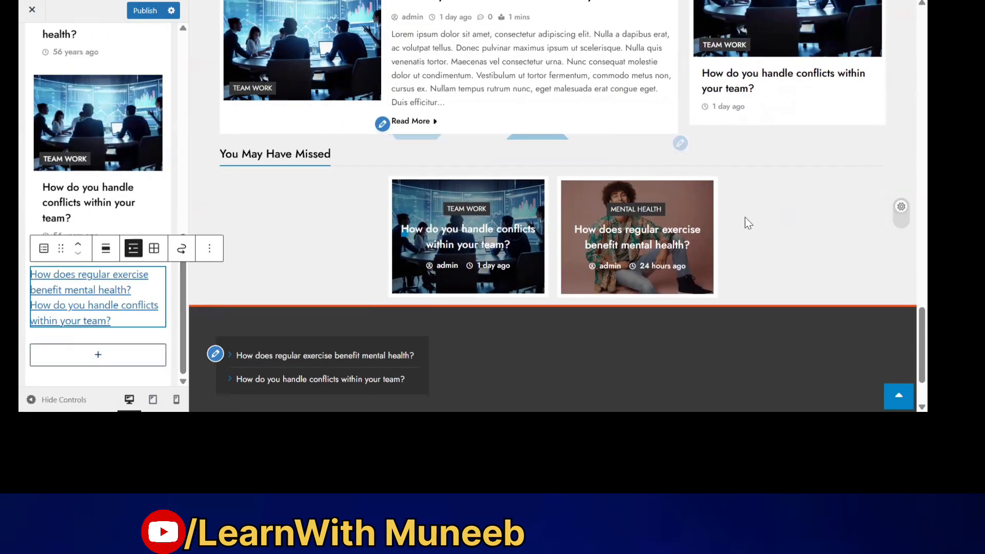
pyautogui.scroll(5, 764, 159)
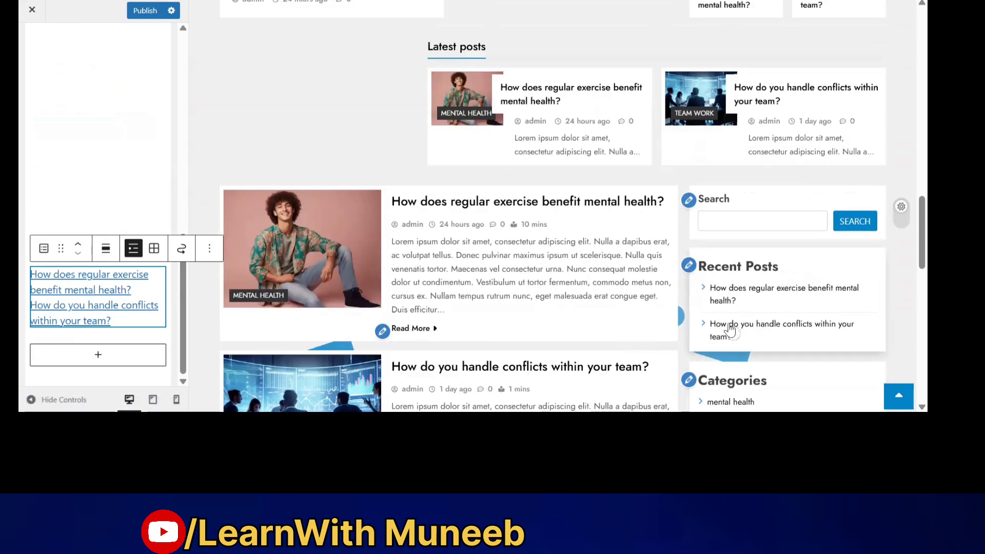
pyautogui.scroll(-5, 713, 306)
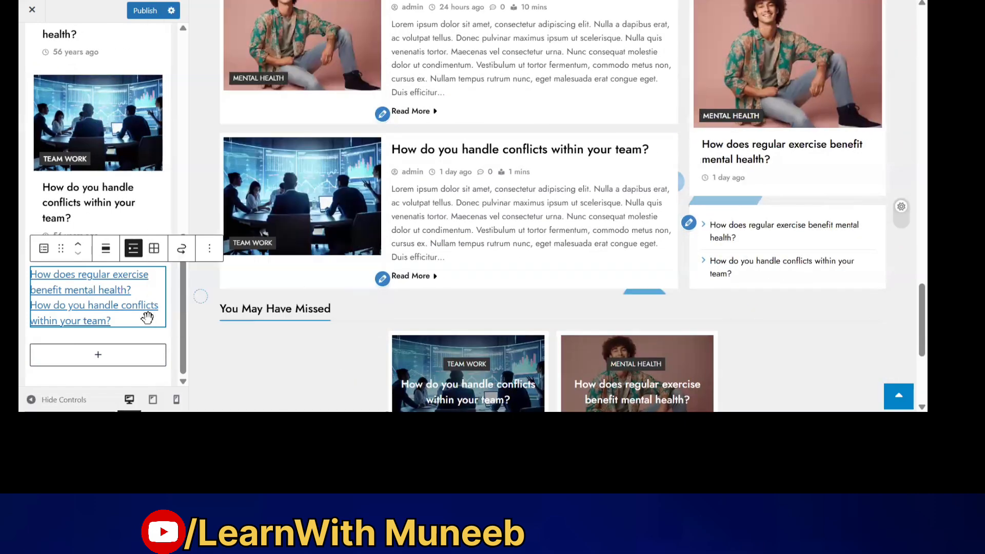
pyautogui.click(209, 249)
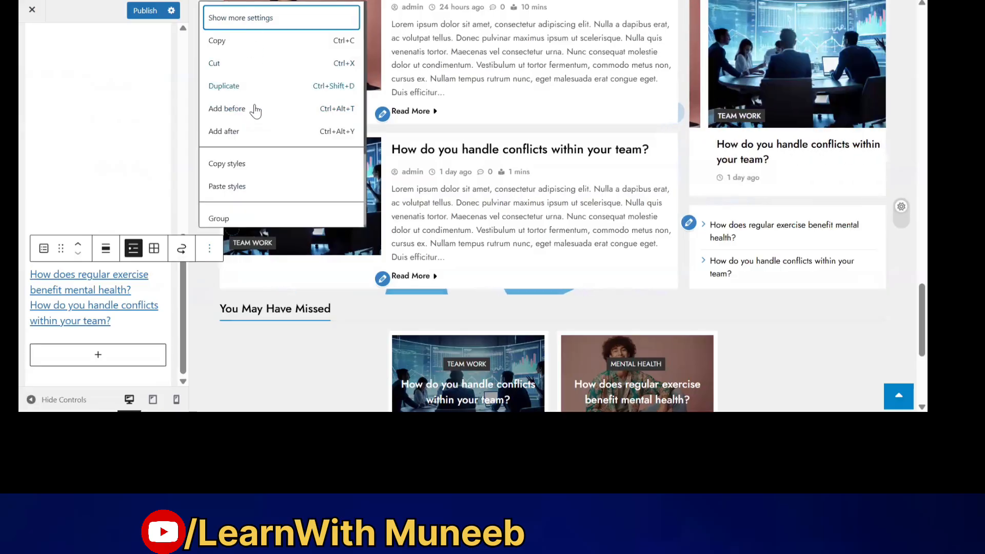
pyautogui.click(224, 63)
# Add a Digital Newspaper : Posts Grid 2 Column widget below the sidebar's Carousel Posts widget, then check its category setting and preview.
pyautogui.click(98, 250)
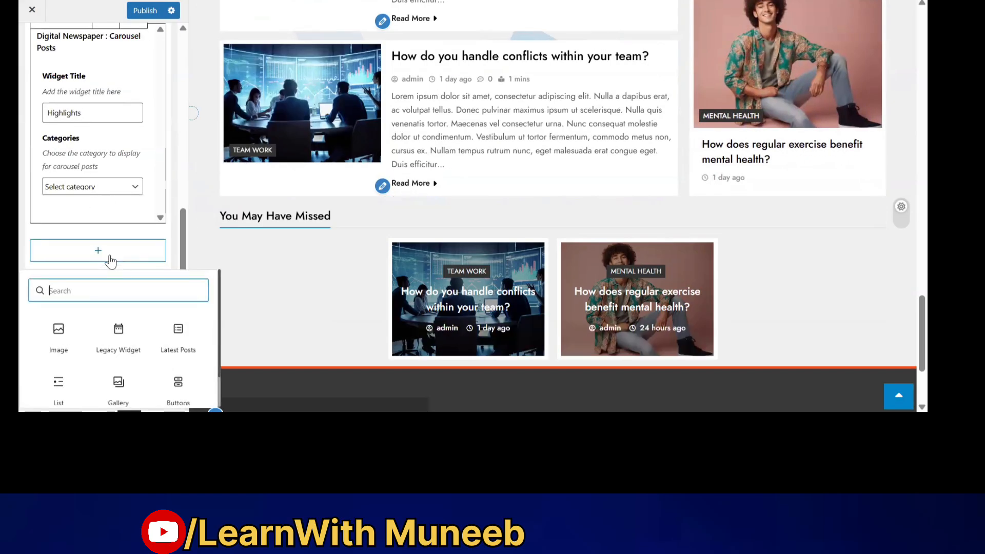
pyautogui.scroll(-1, 166, 342)
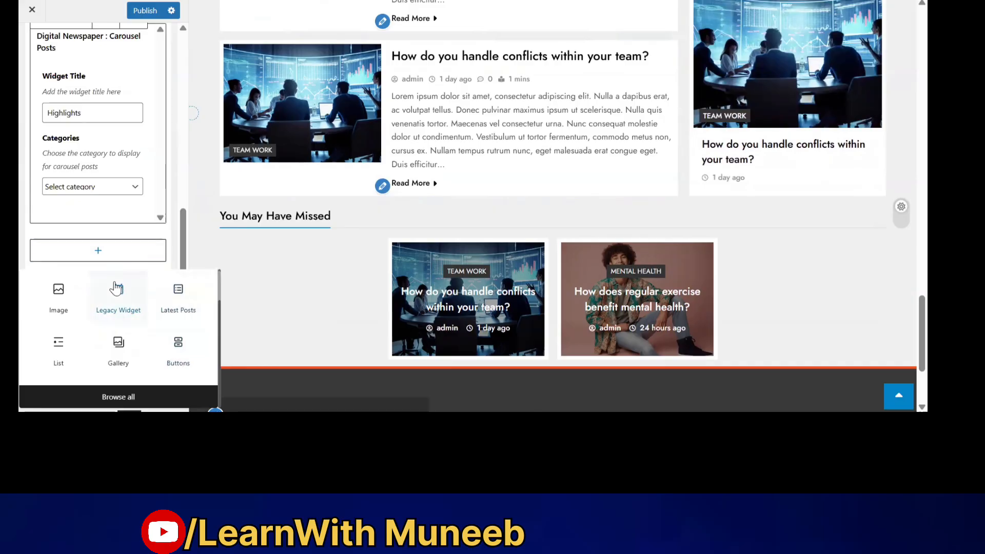
pyautogui.scroll(1, 116, 288)
pyautogui.scroll(15, 839, 82)
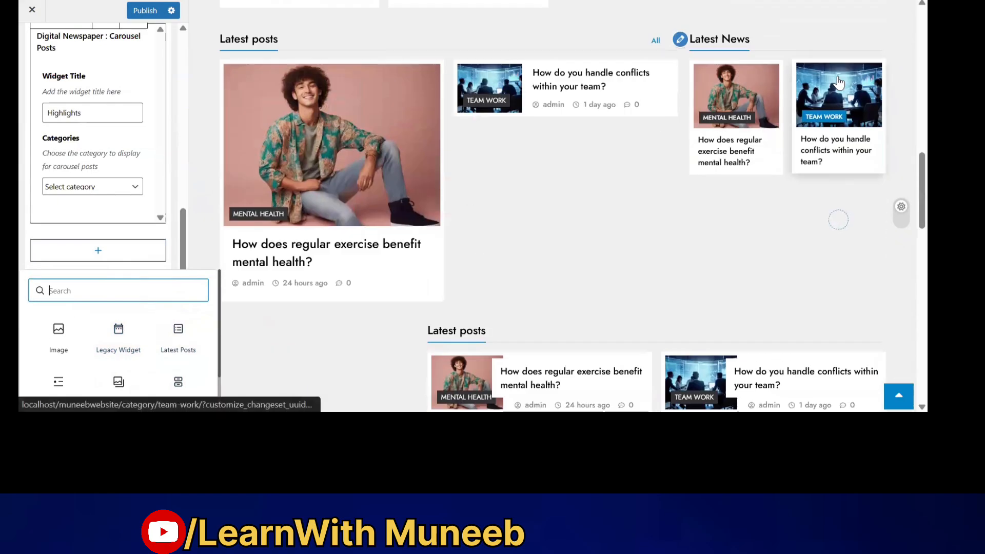
pyautogui.scroll(-15, 840, 83)
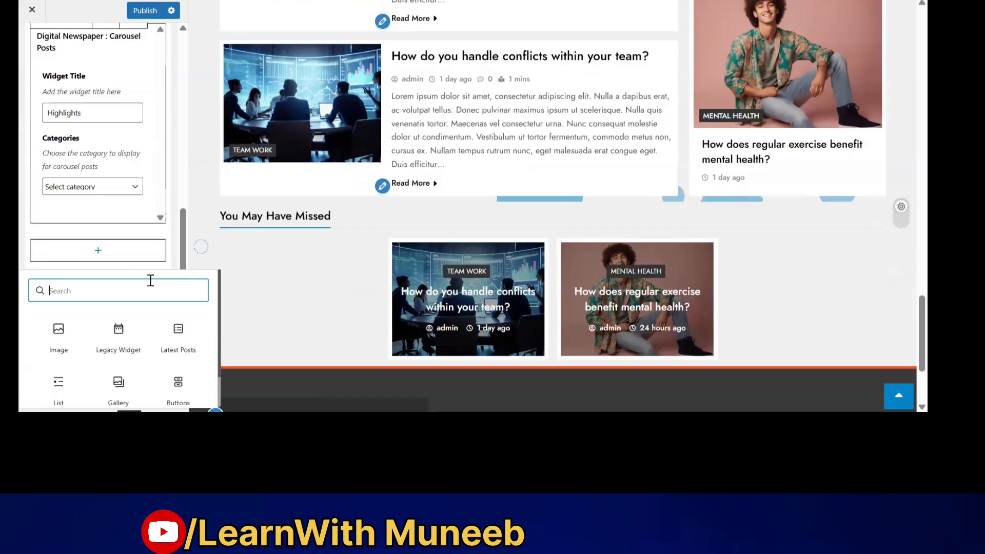
pyautogui.write('digit')
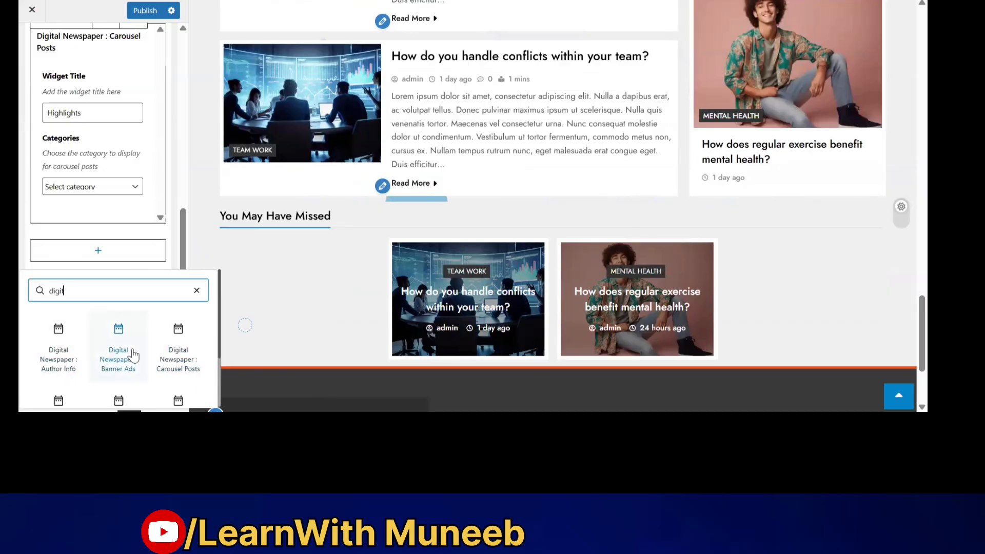
pyautogui.scroll(-2, 132, 354)
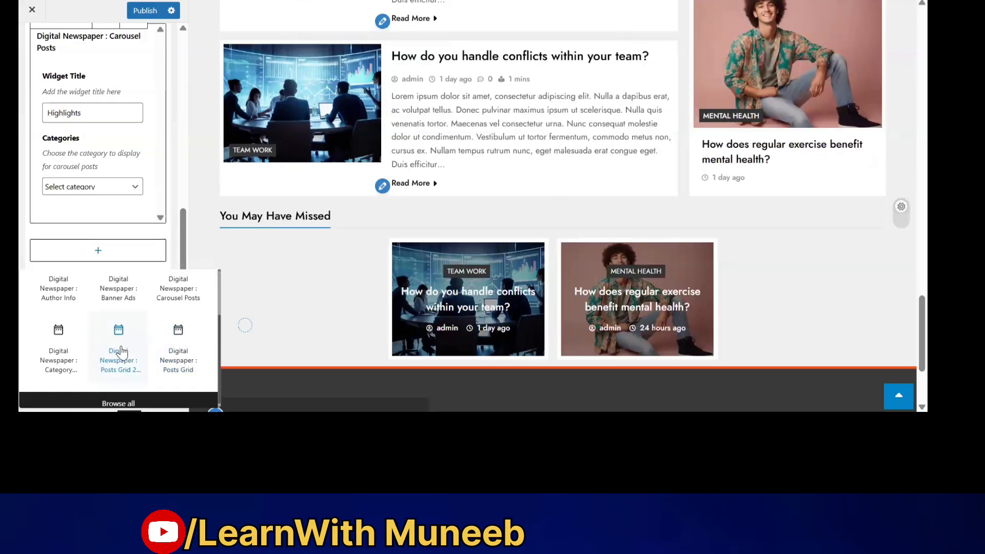
pyautogui.click(118, 354)
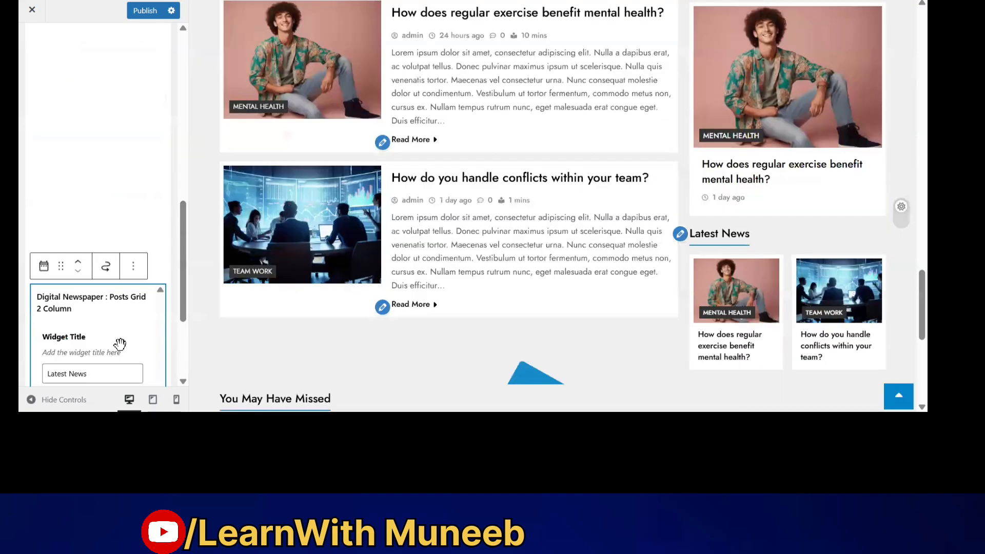
pyautogui.scroll(-3, 80, 331)
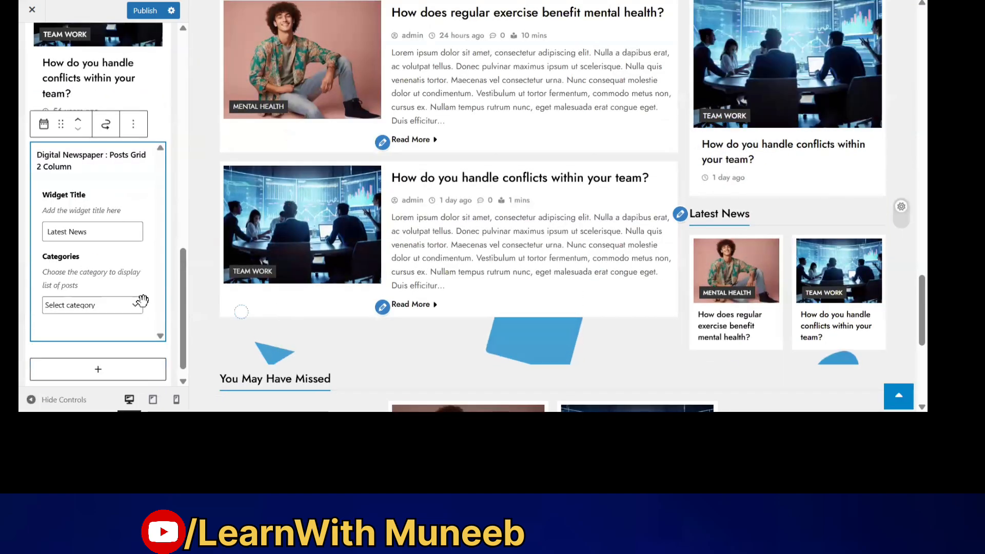
pyautogui.click(127, 306)
pyautogui.scroll(5, 769, 257)
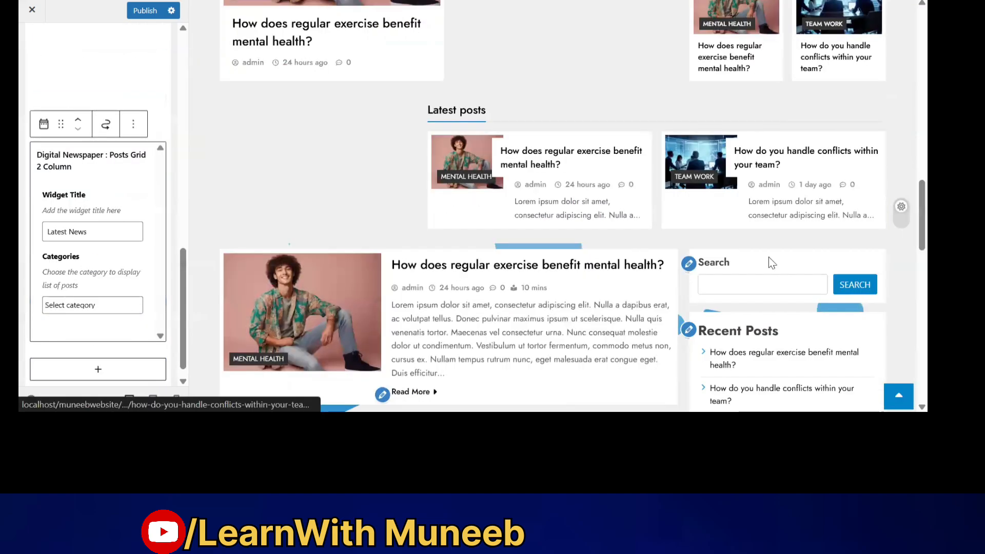